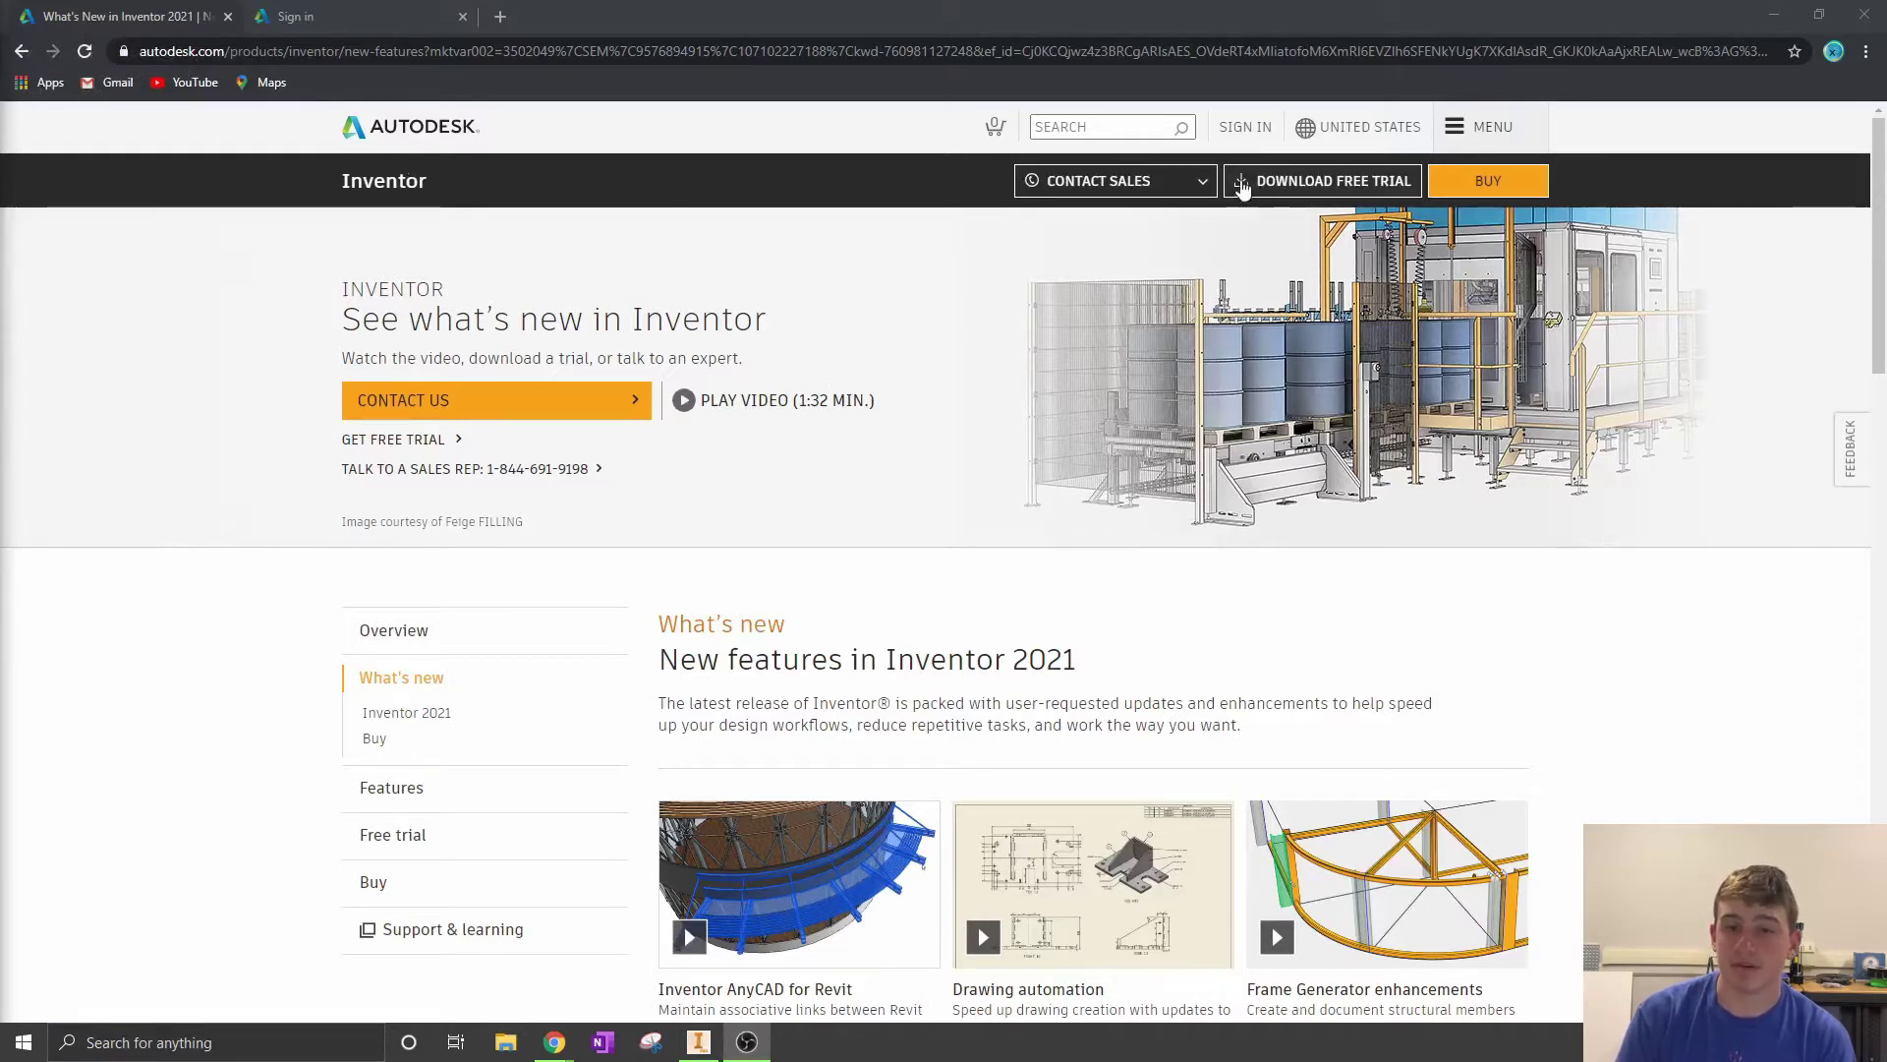
Step: Reach Autodesk's create-account form in Chrome, then bring Inventor Professional 2020 to the front
click(1246, 129)
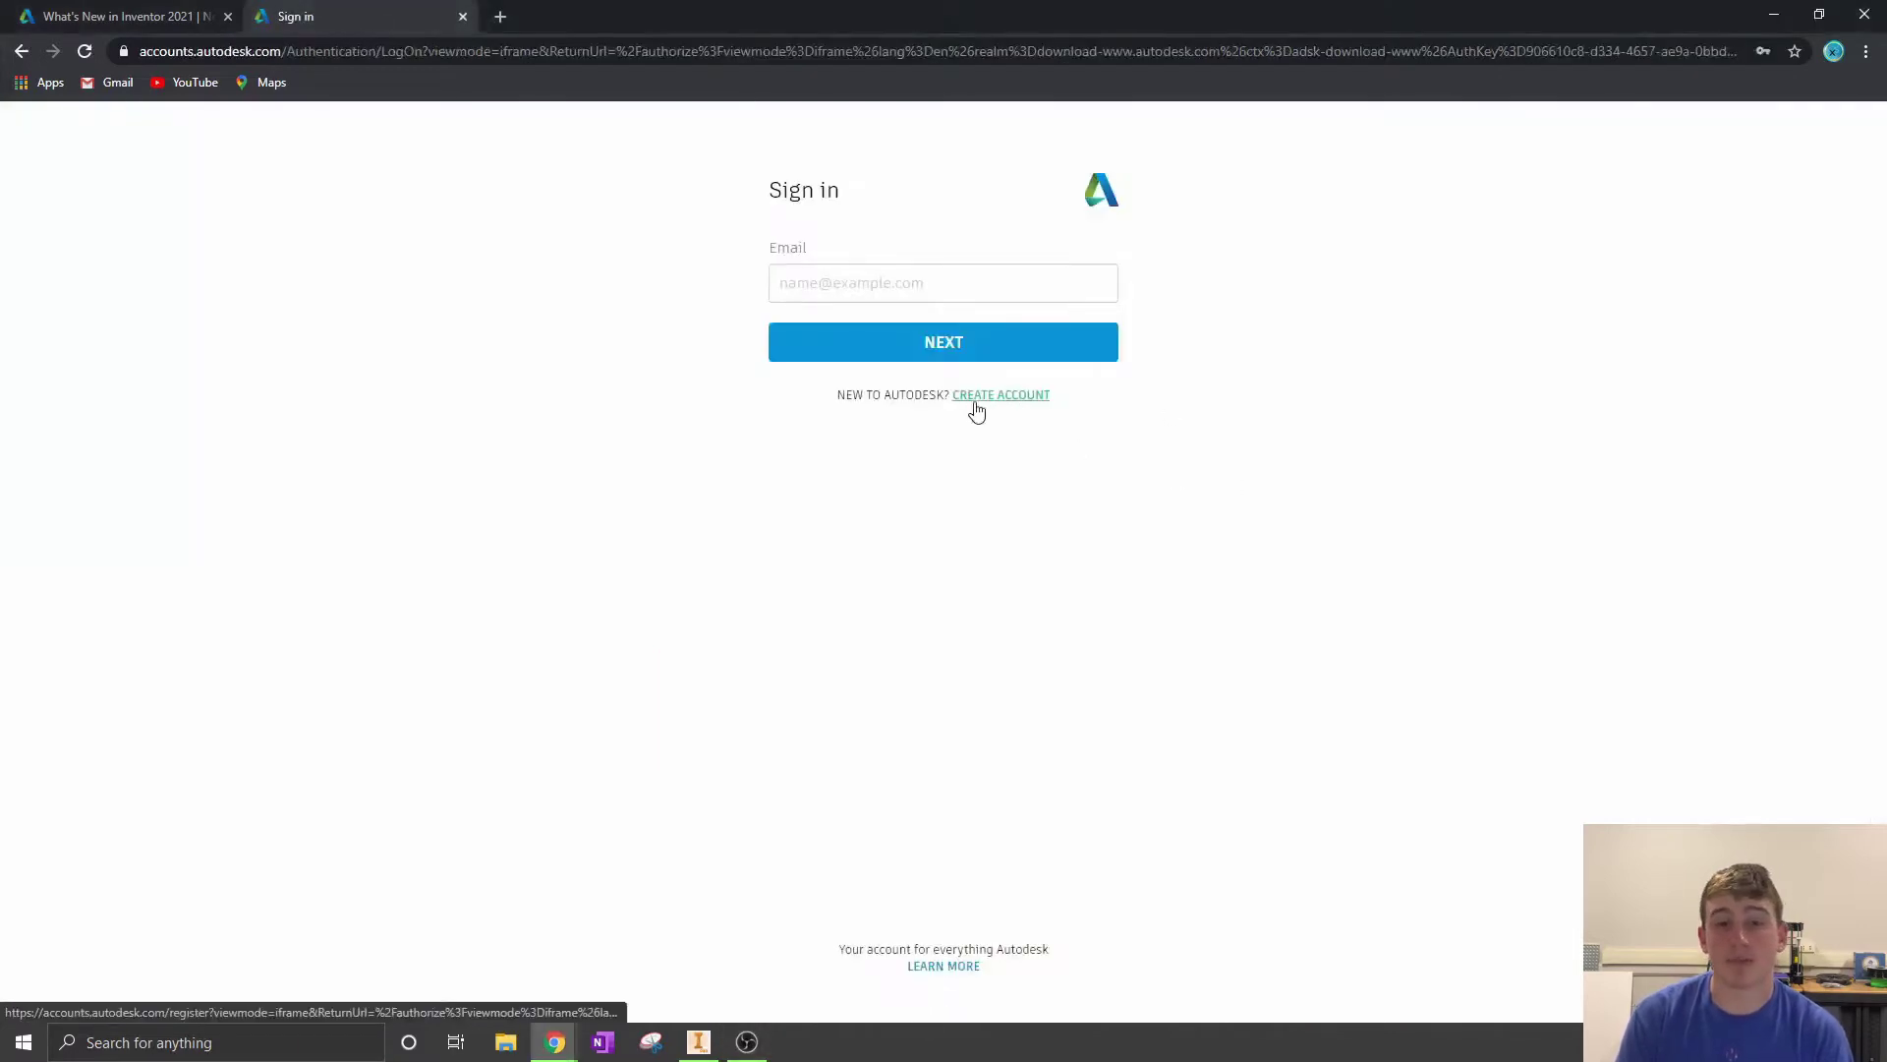
click(1043, 397)
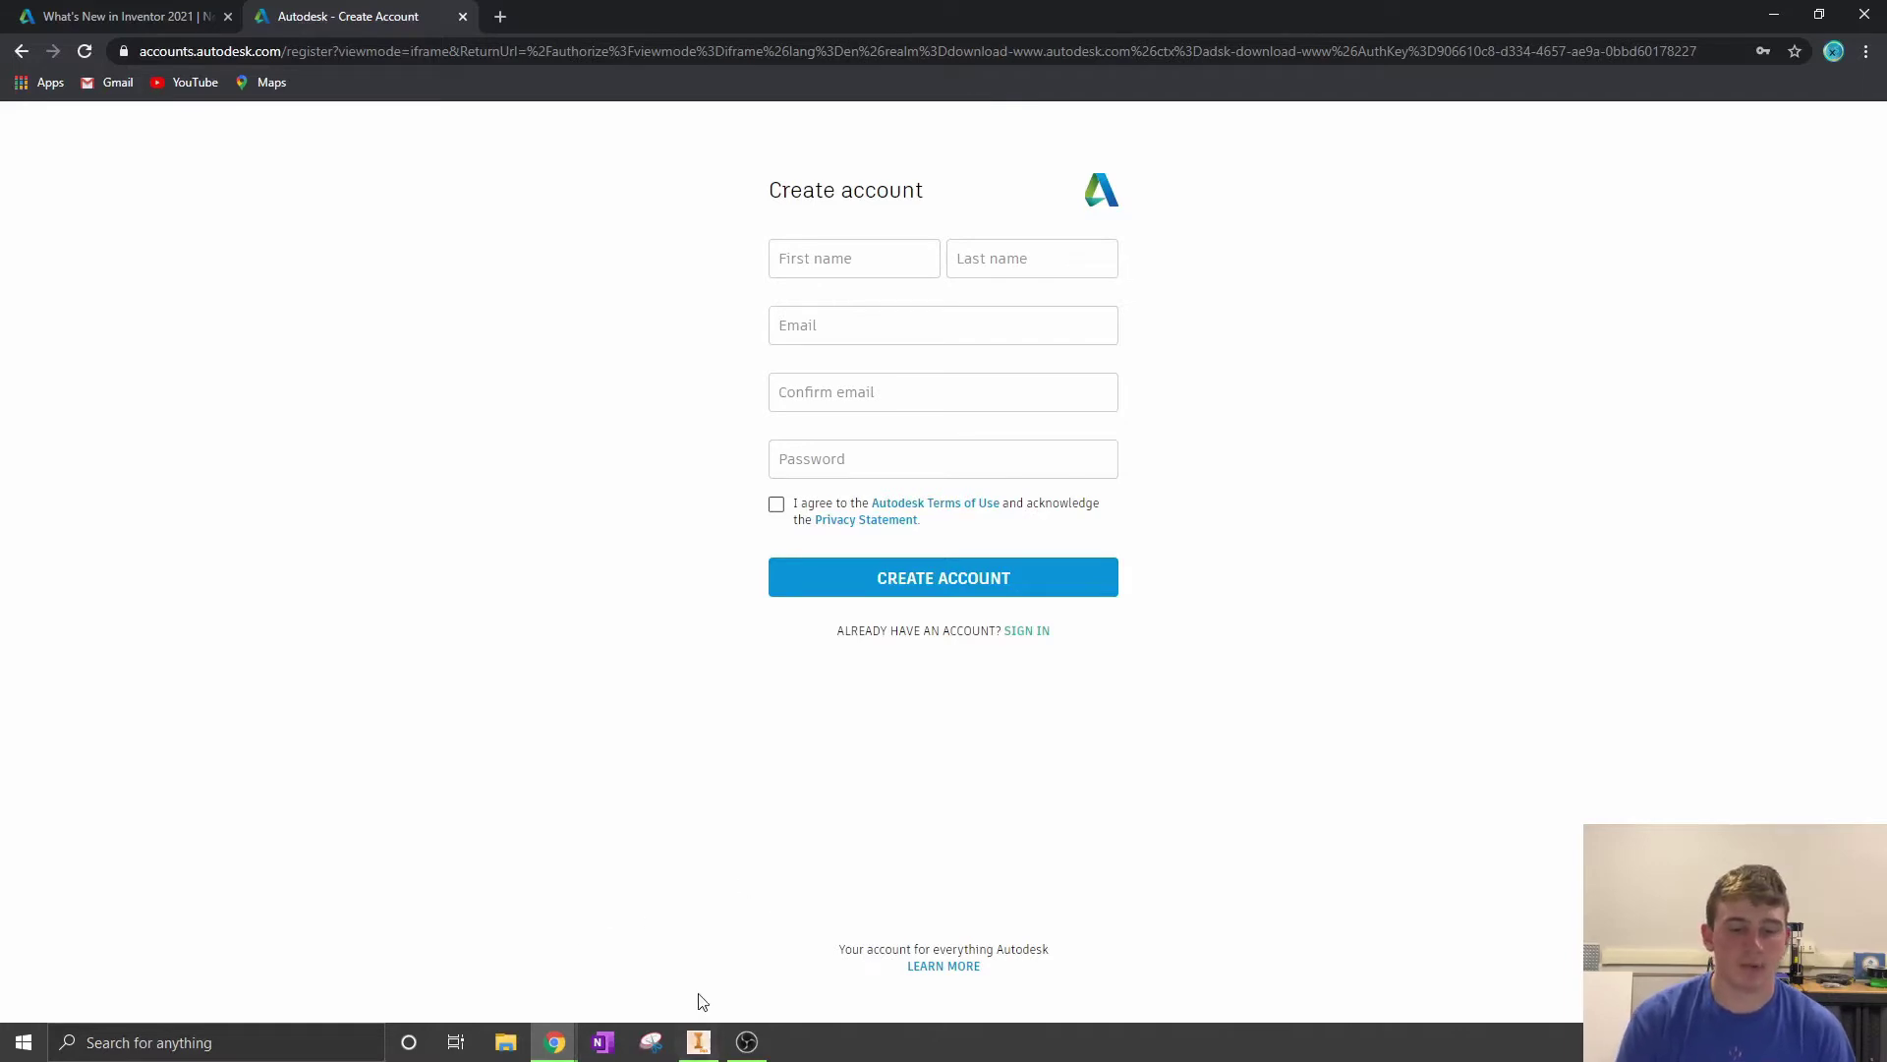
click(697, 1044)
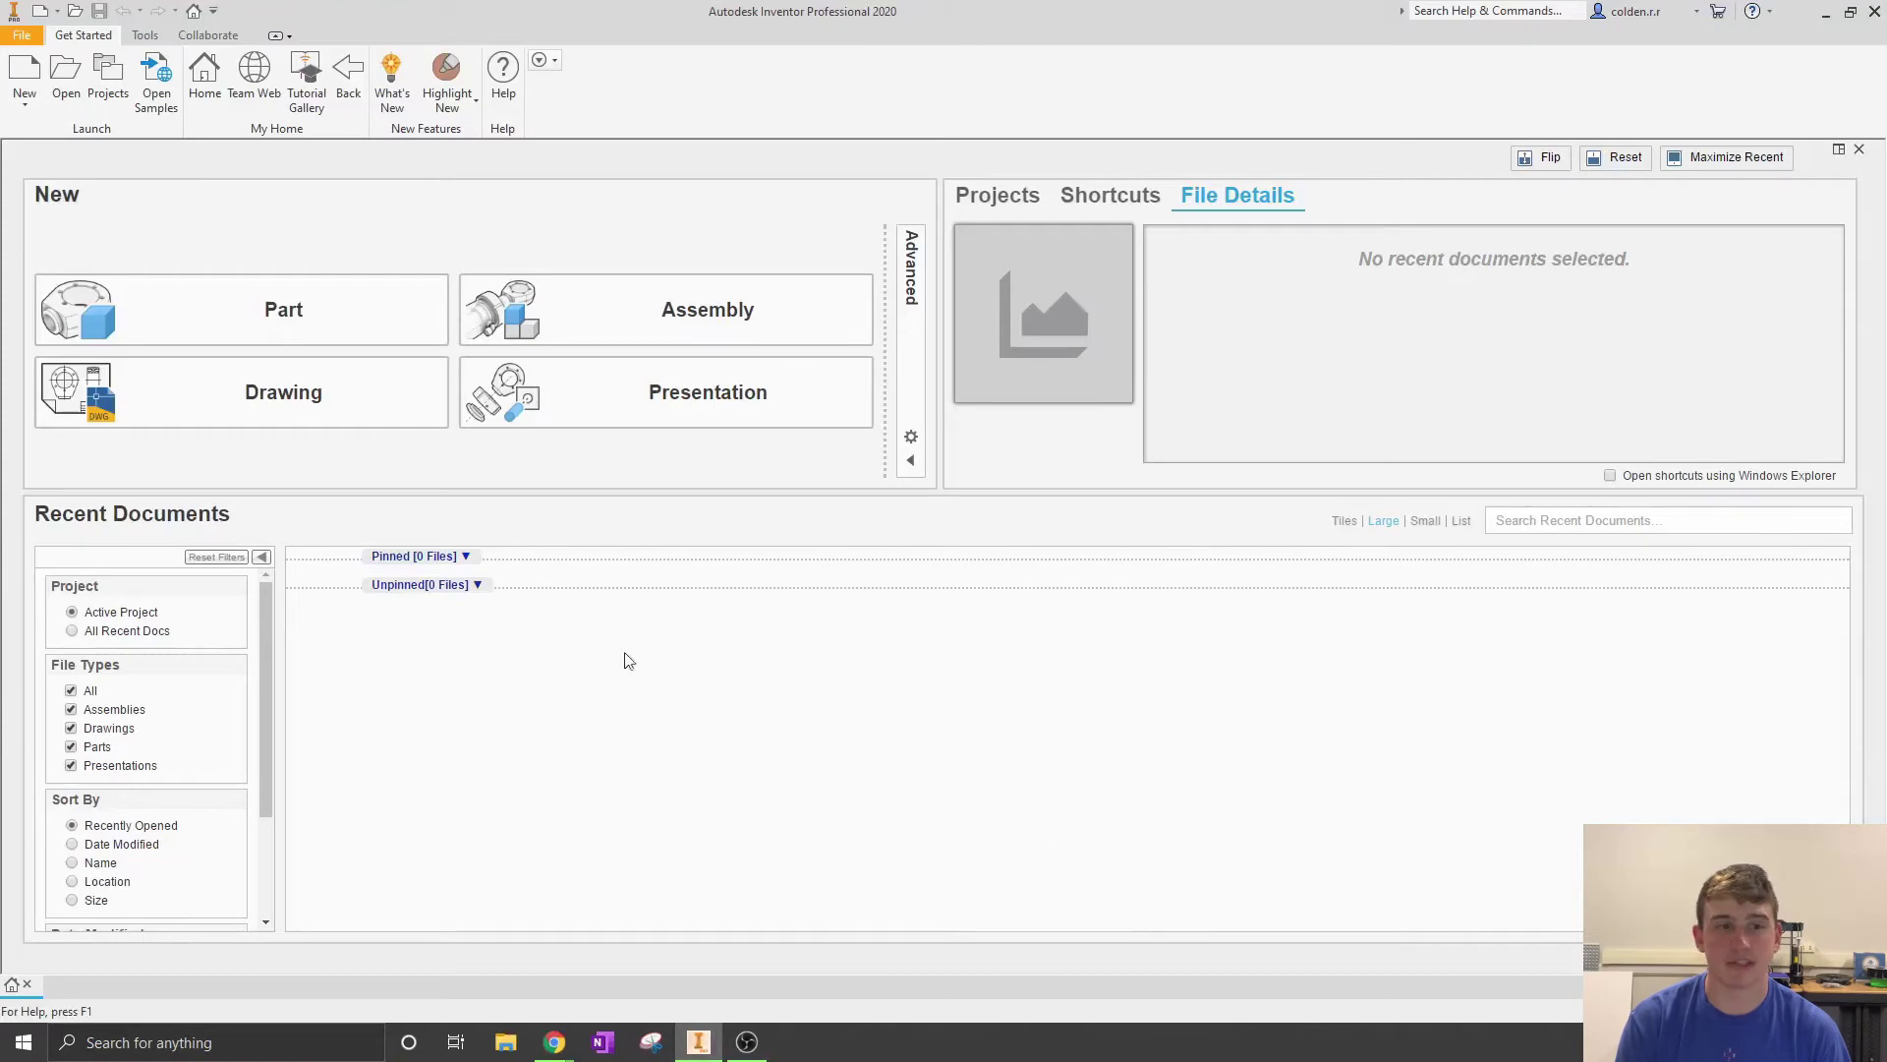
Step: Start a new single-user project and name it Design
click(108, 84)
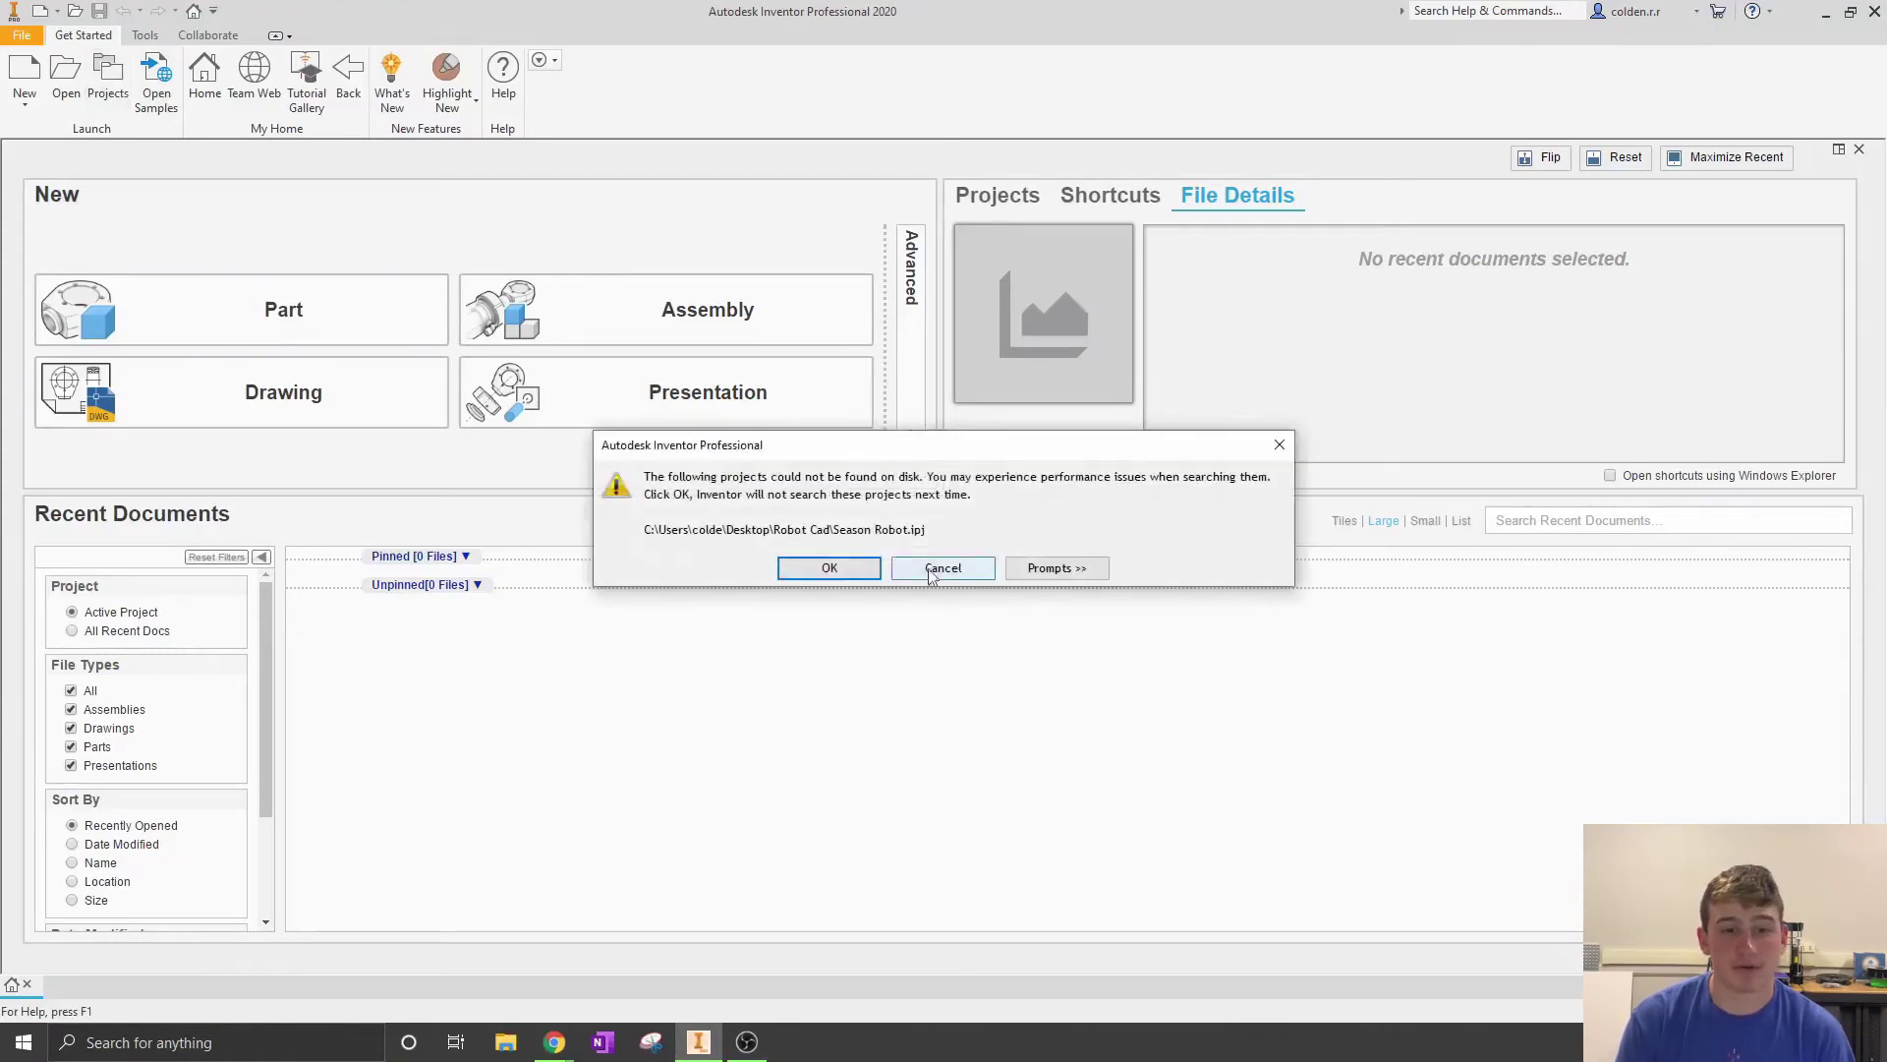
click(857, 570)
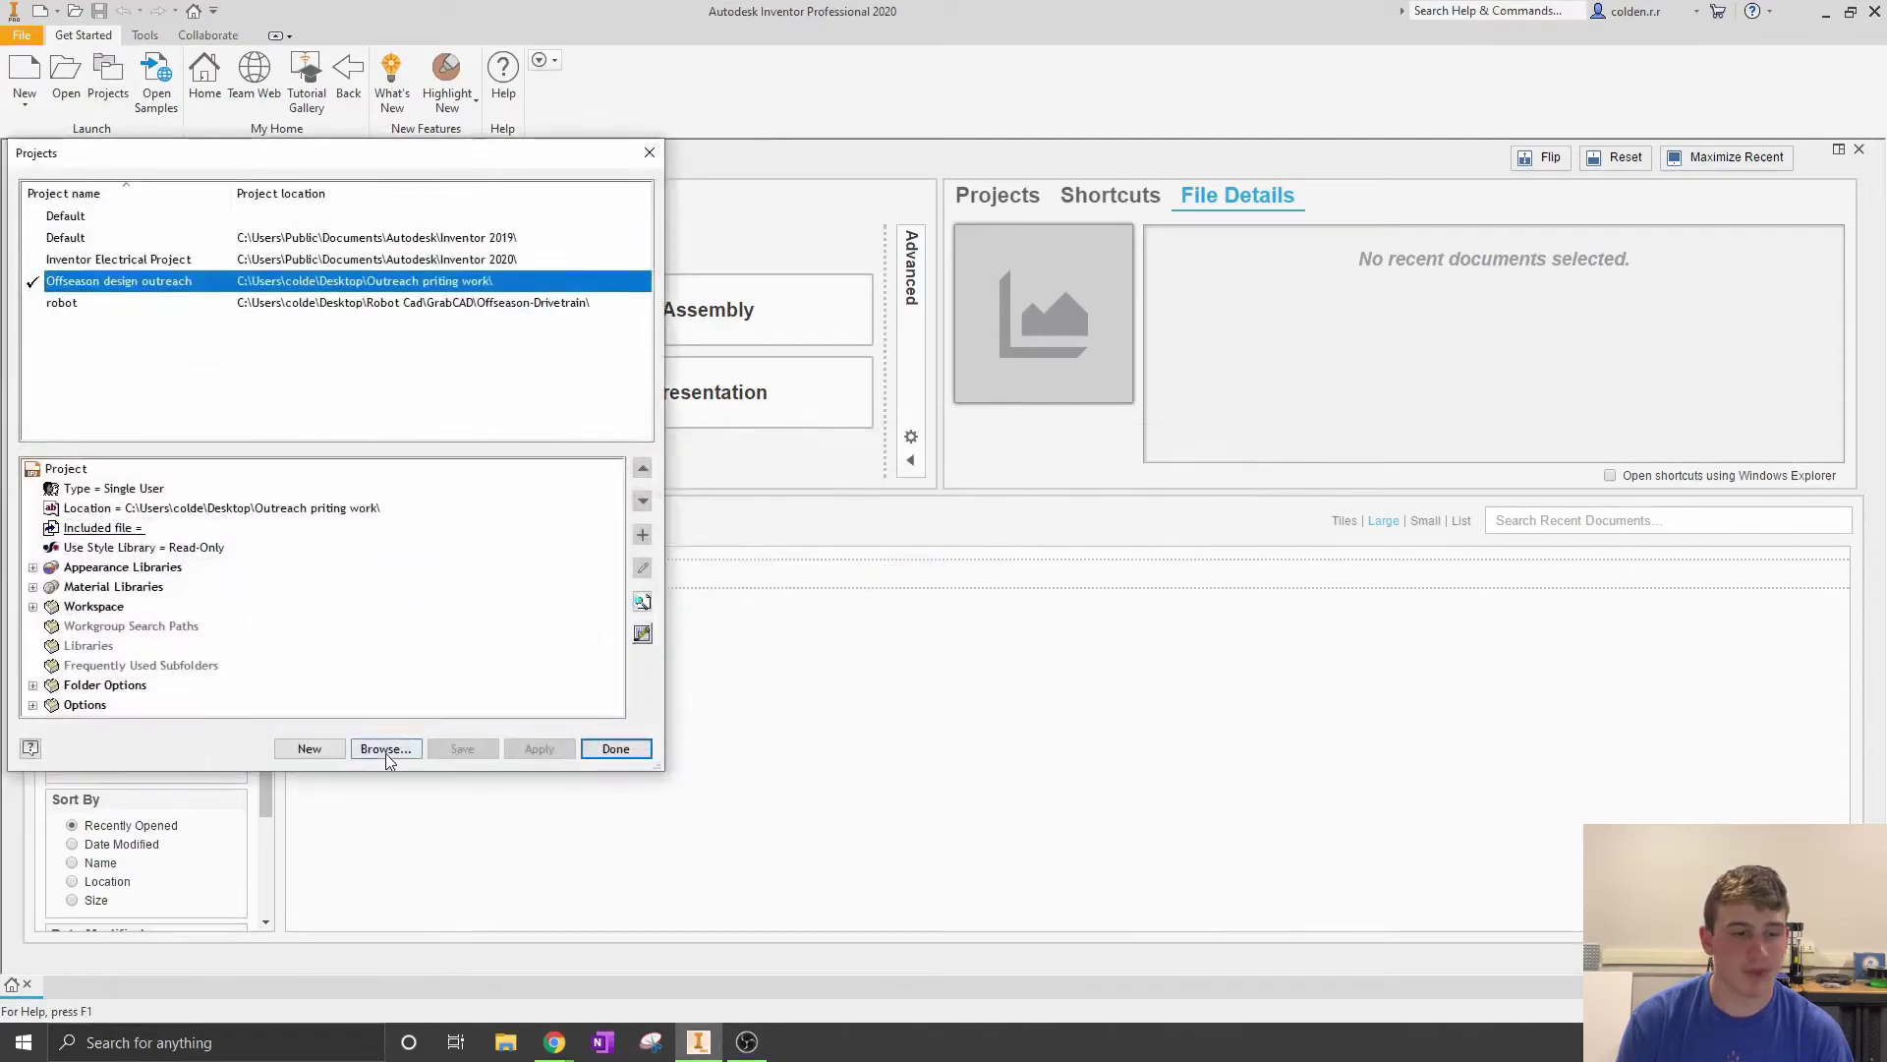
click(302, 749)
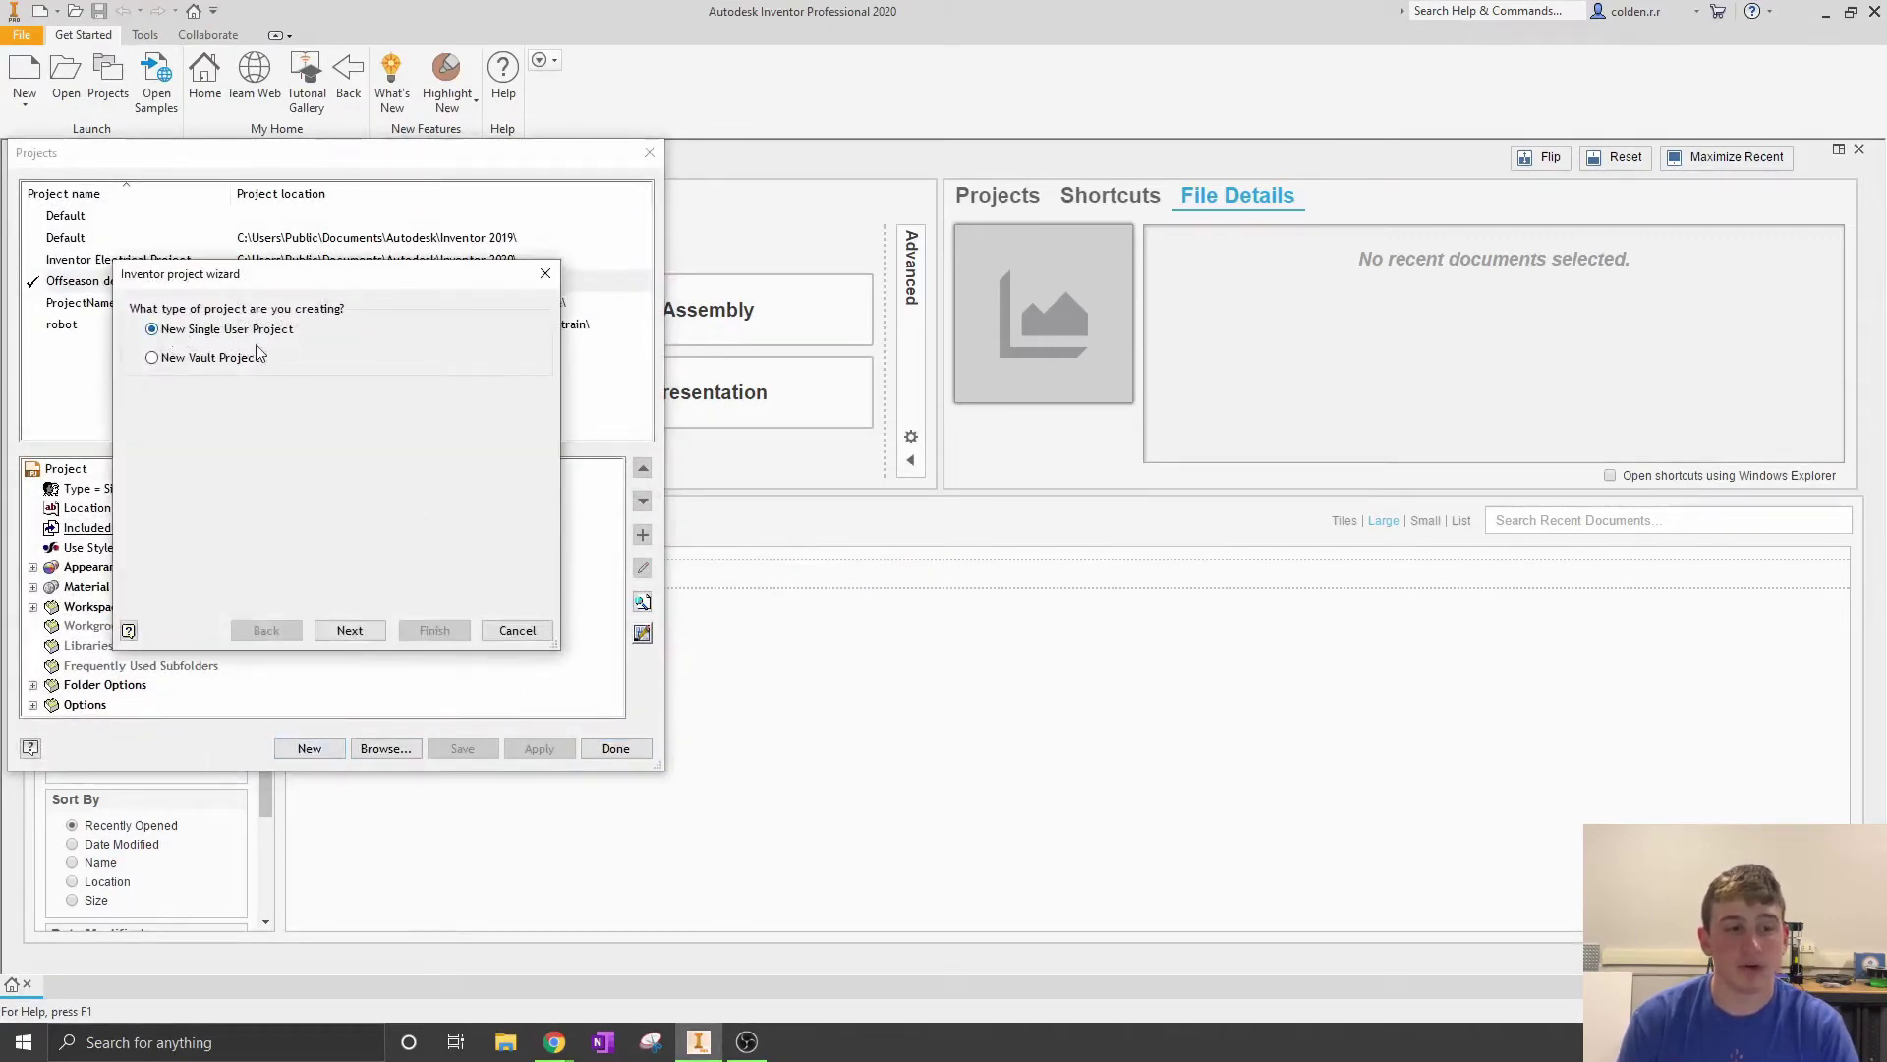
click(350, 631)
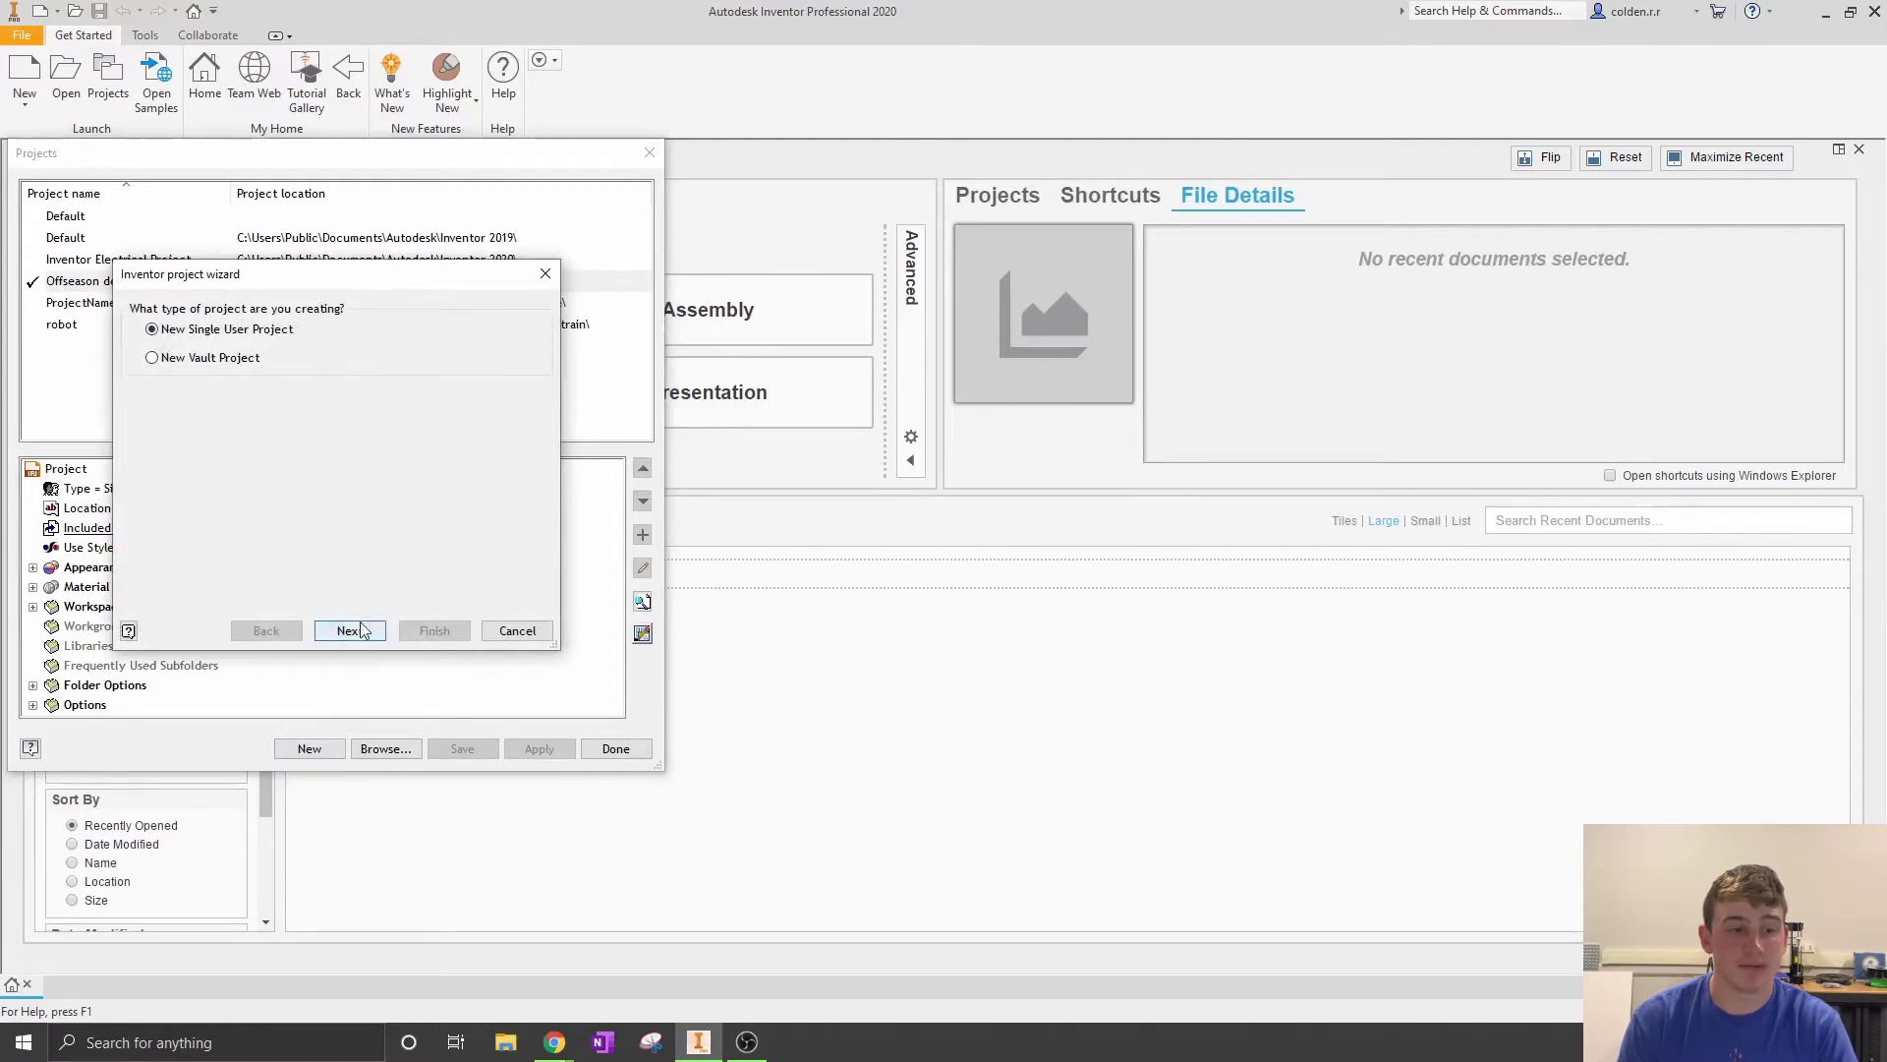
drag(222, 348, 83, 329)
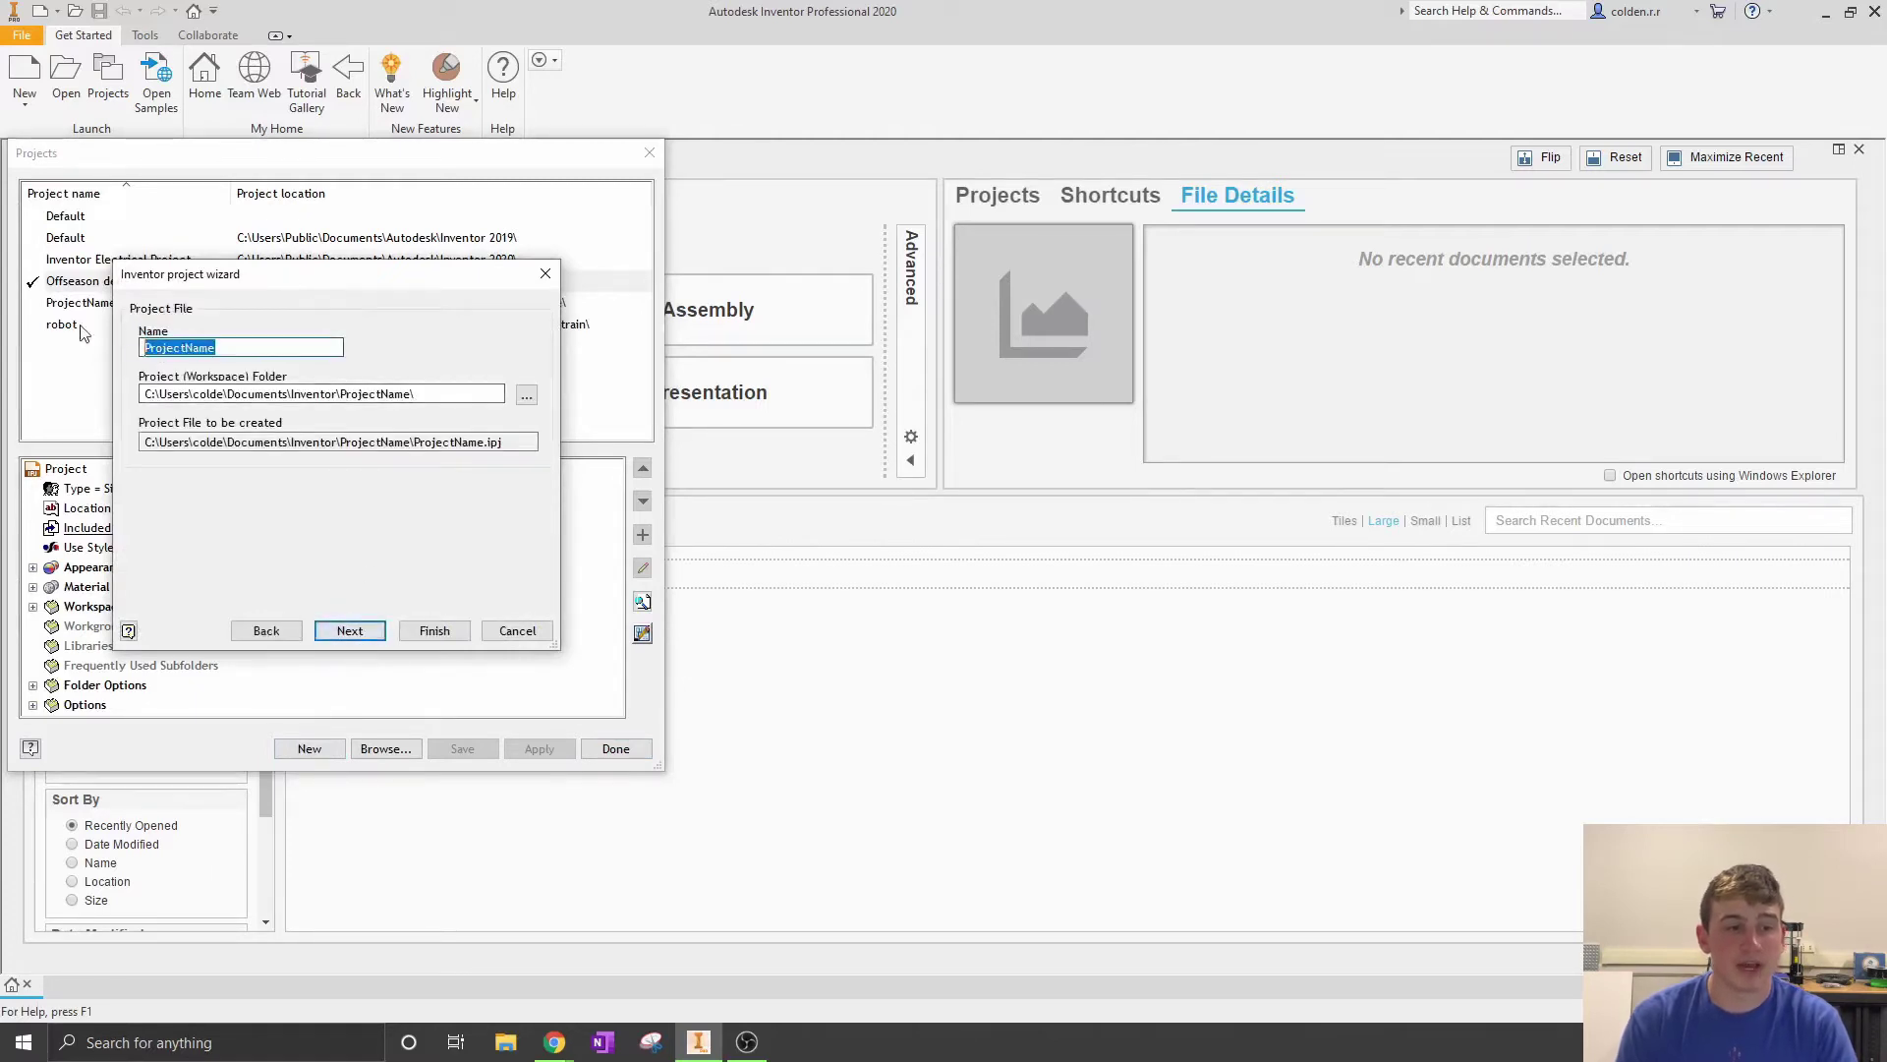
key(BackSpace)
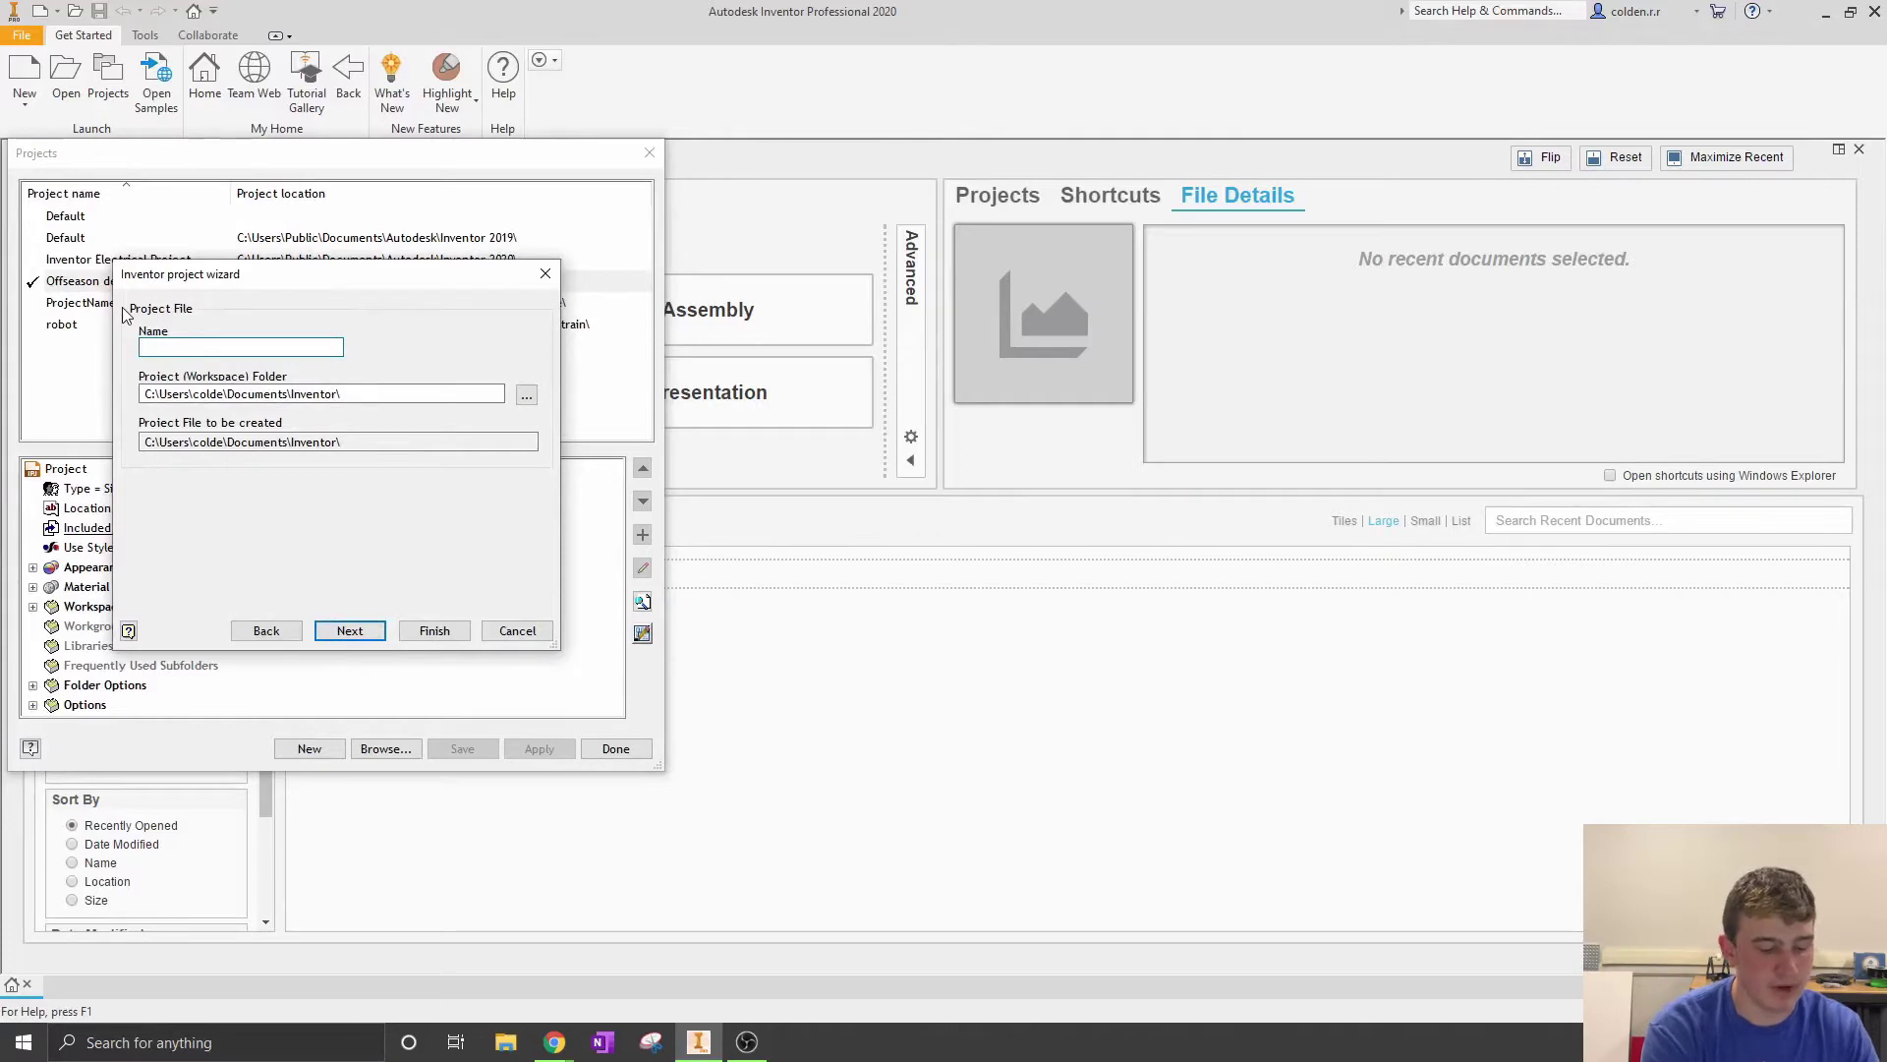
text(Deas)
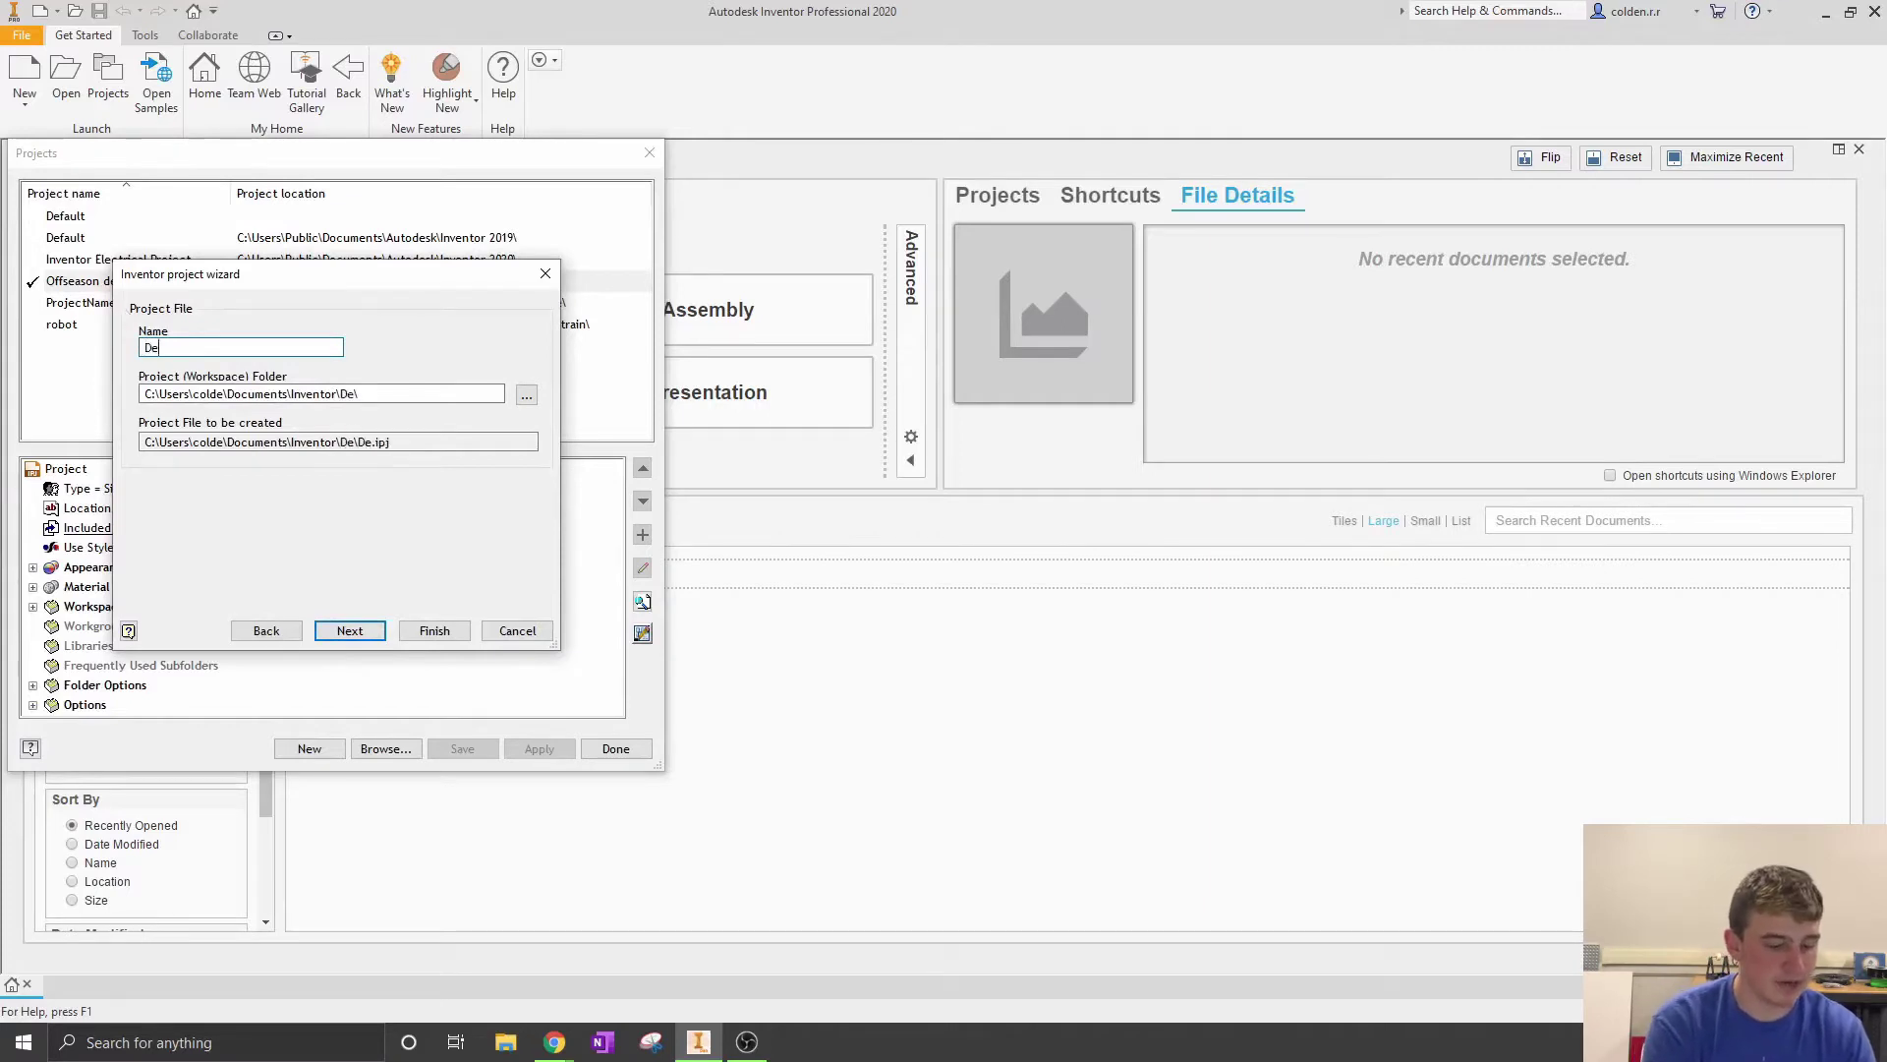
key(BackSpace)
key(BackSpace)
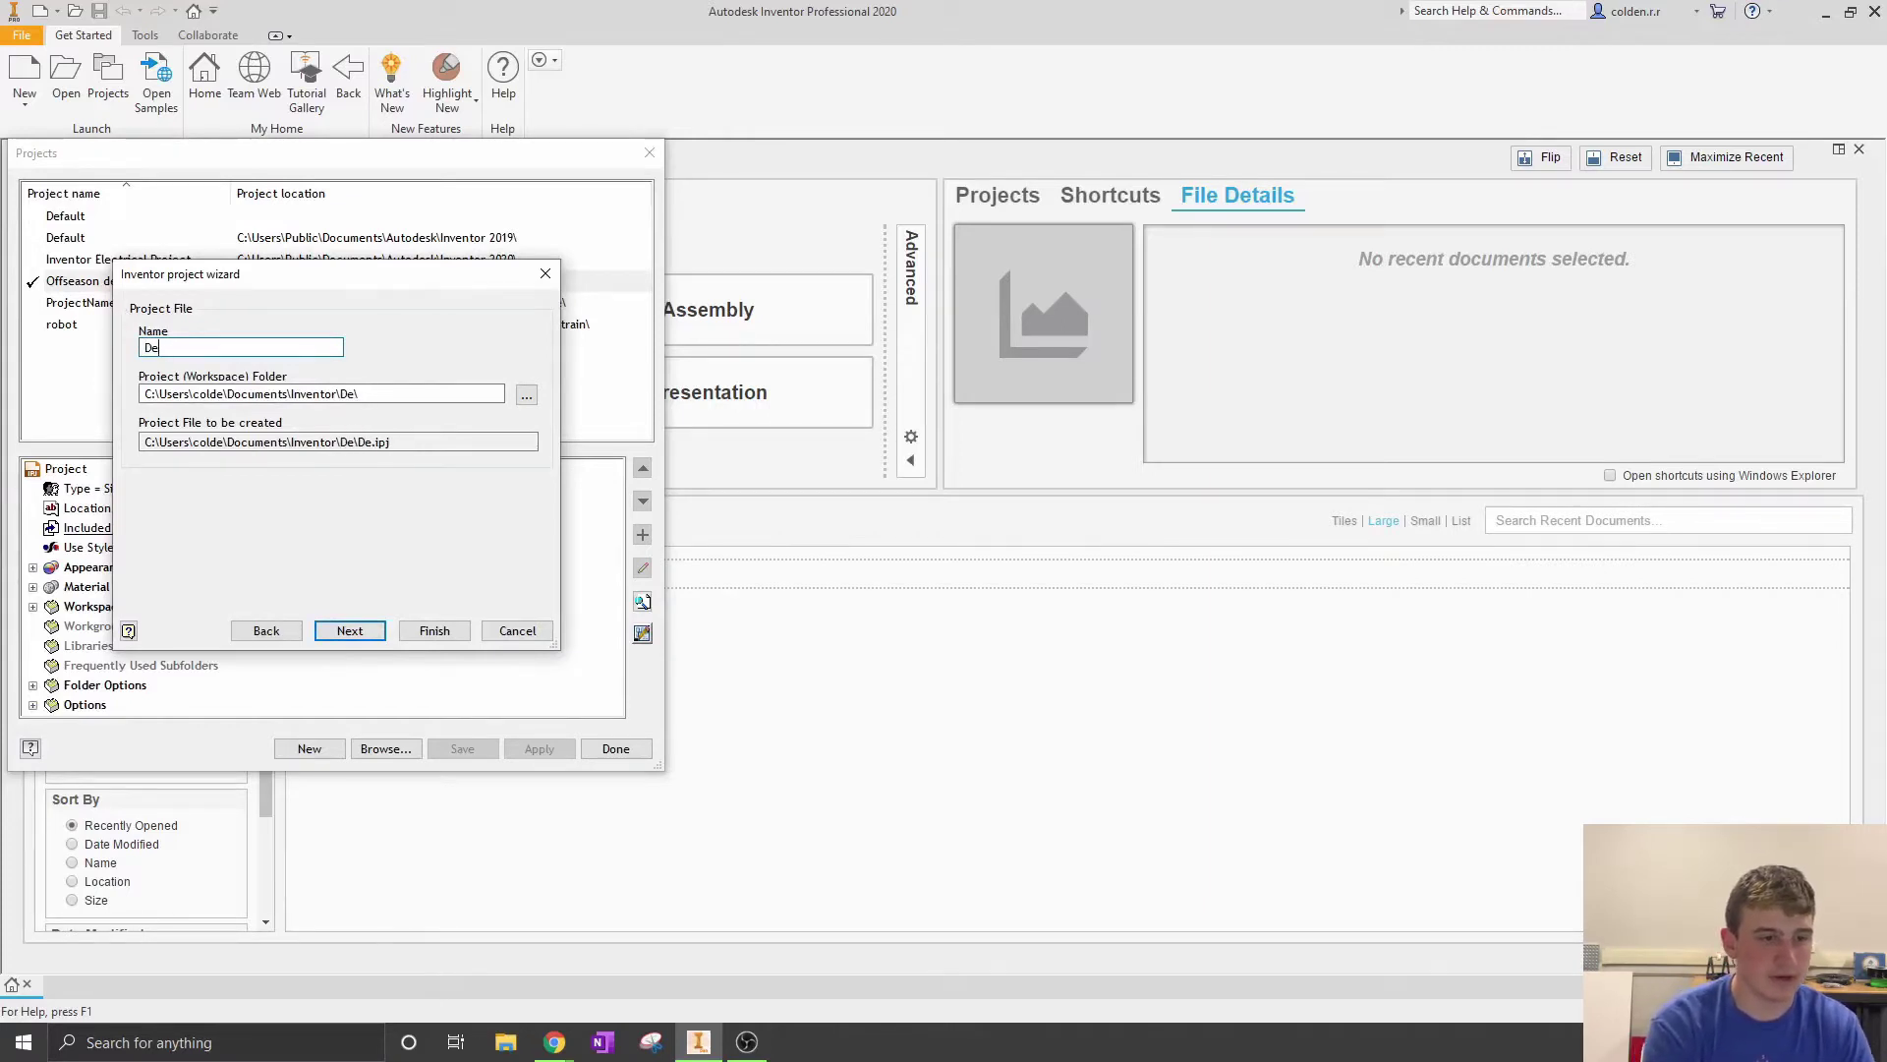
text(sign)
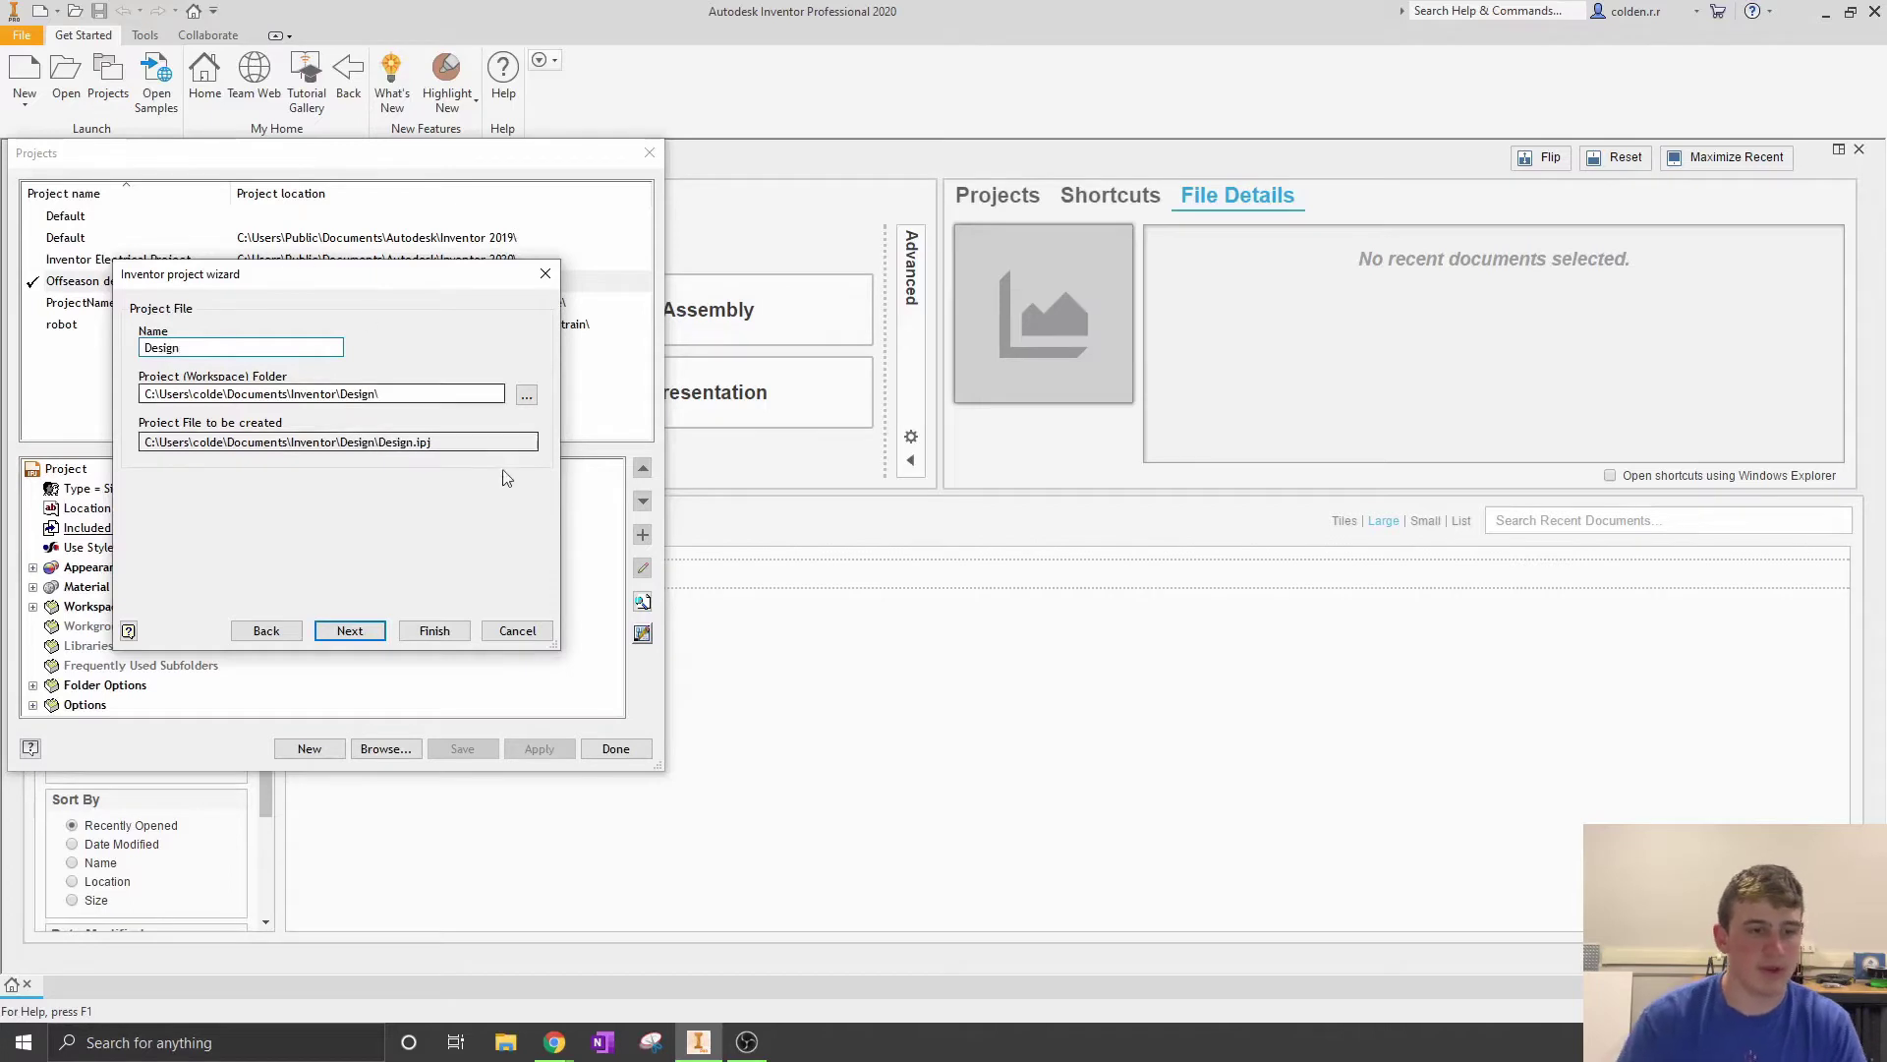
Step: Set the project's workspace to the Desktop\Robot Cad folder and finish creating it
click(527, 394)
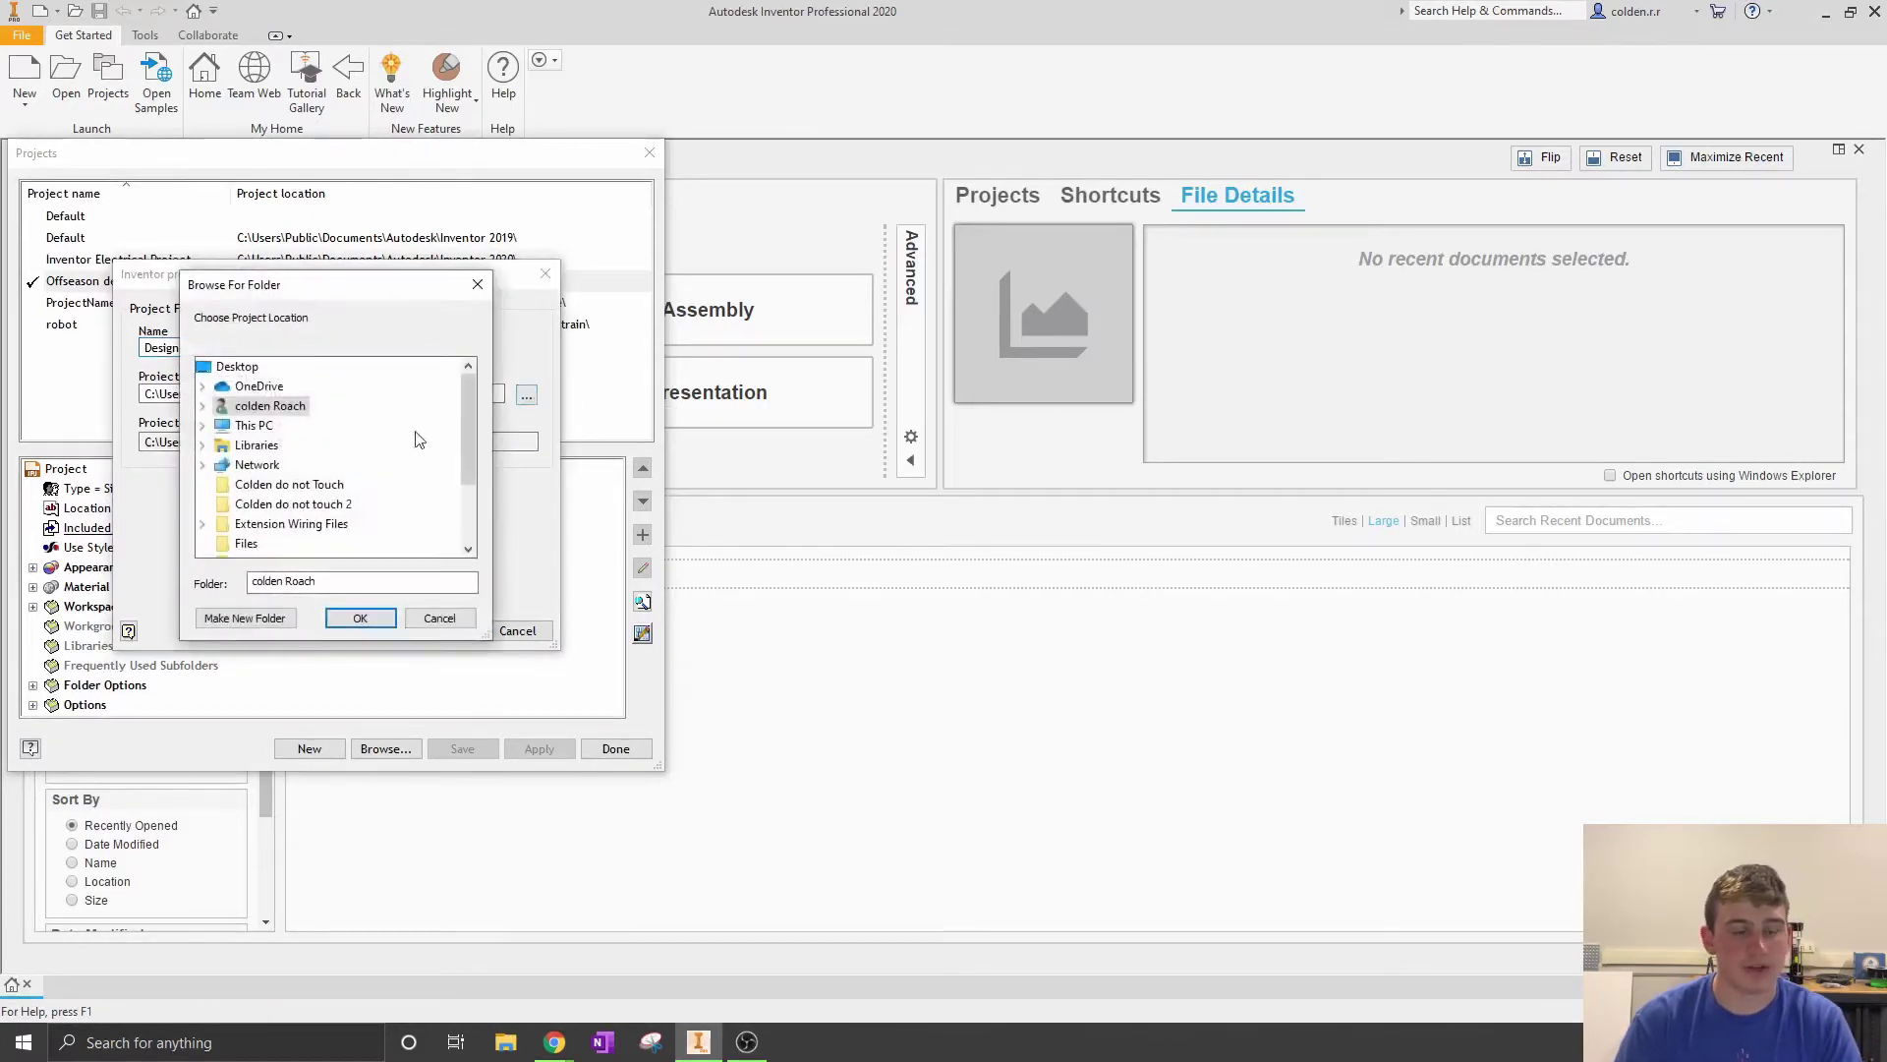
scroll(349, 501, down, 1)
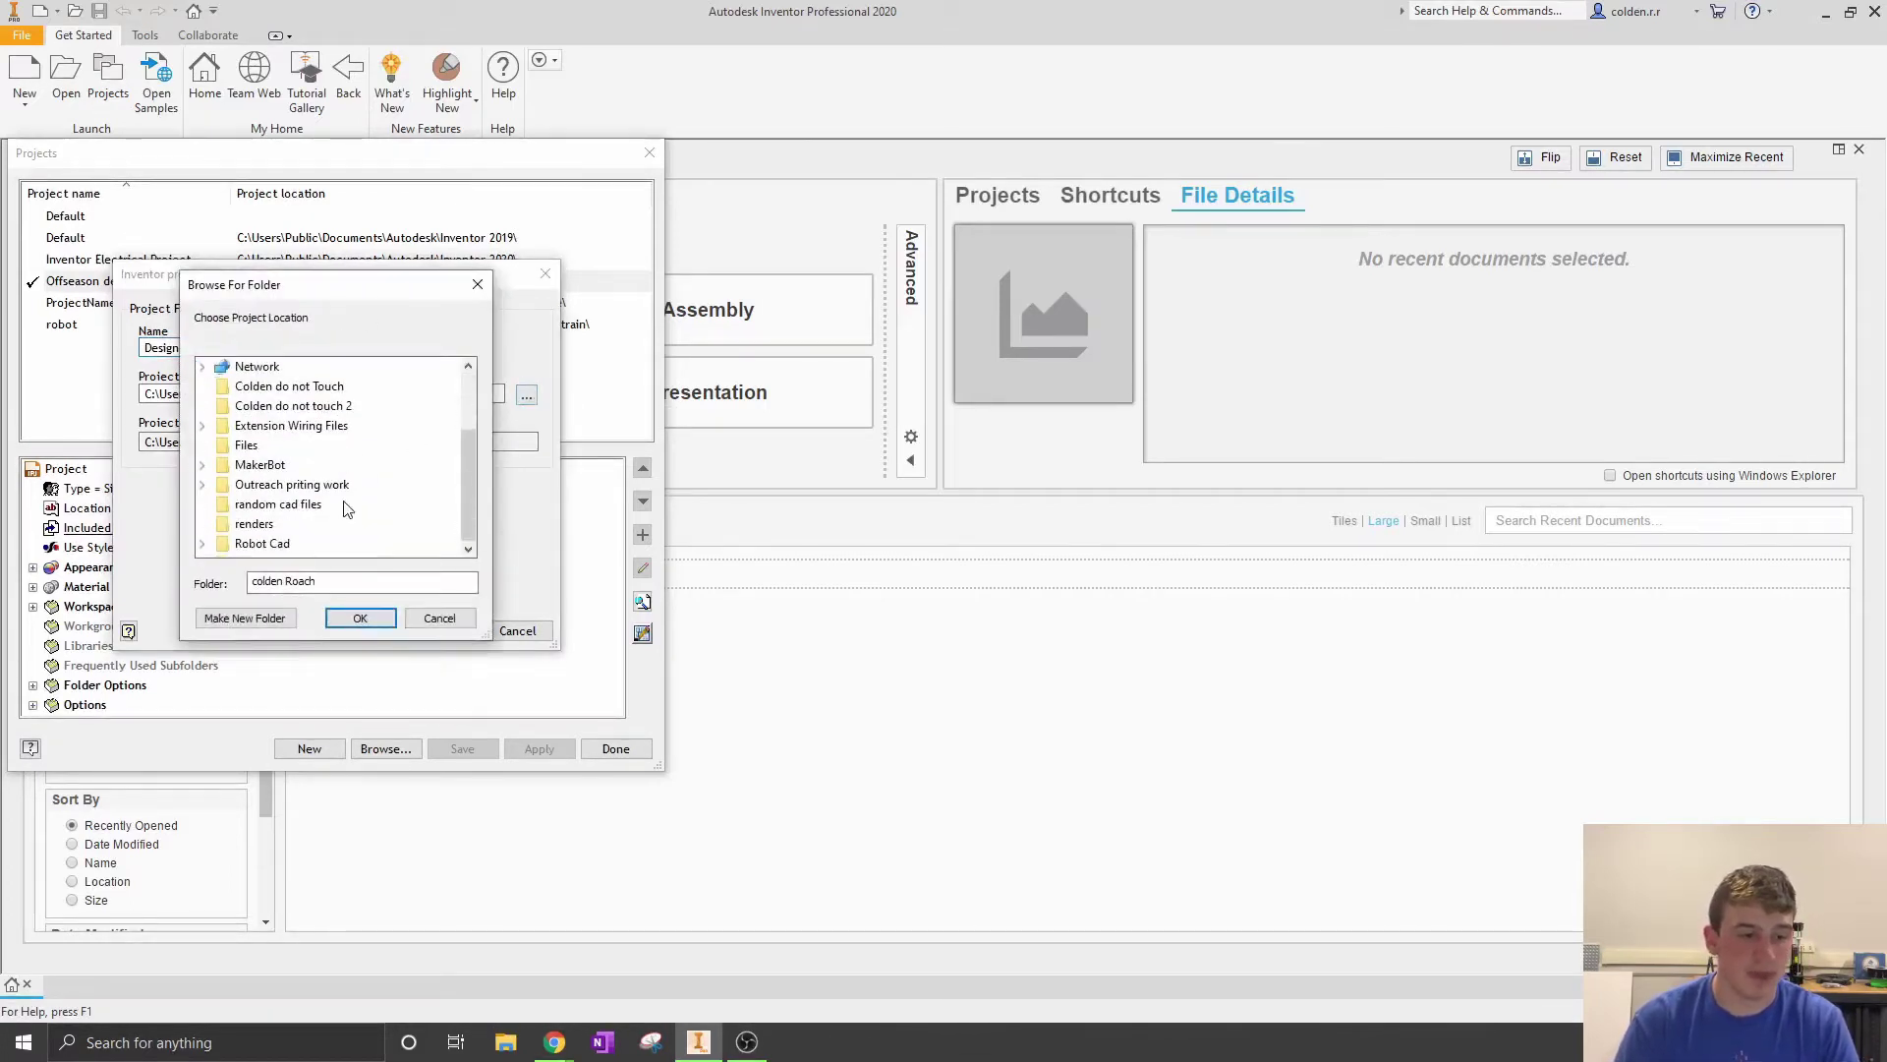
double_click(232, 546)
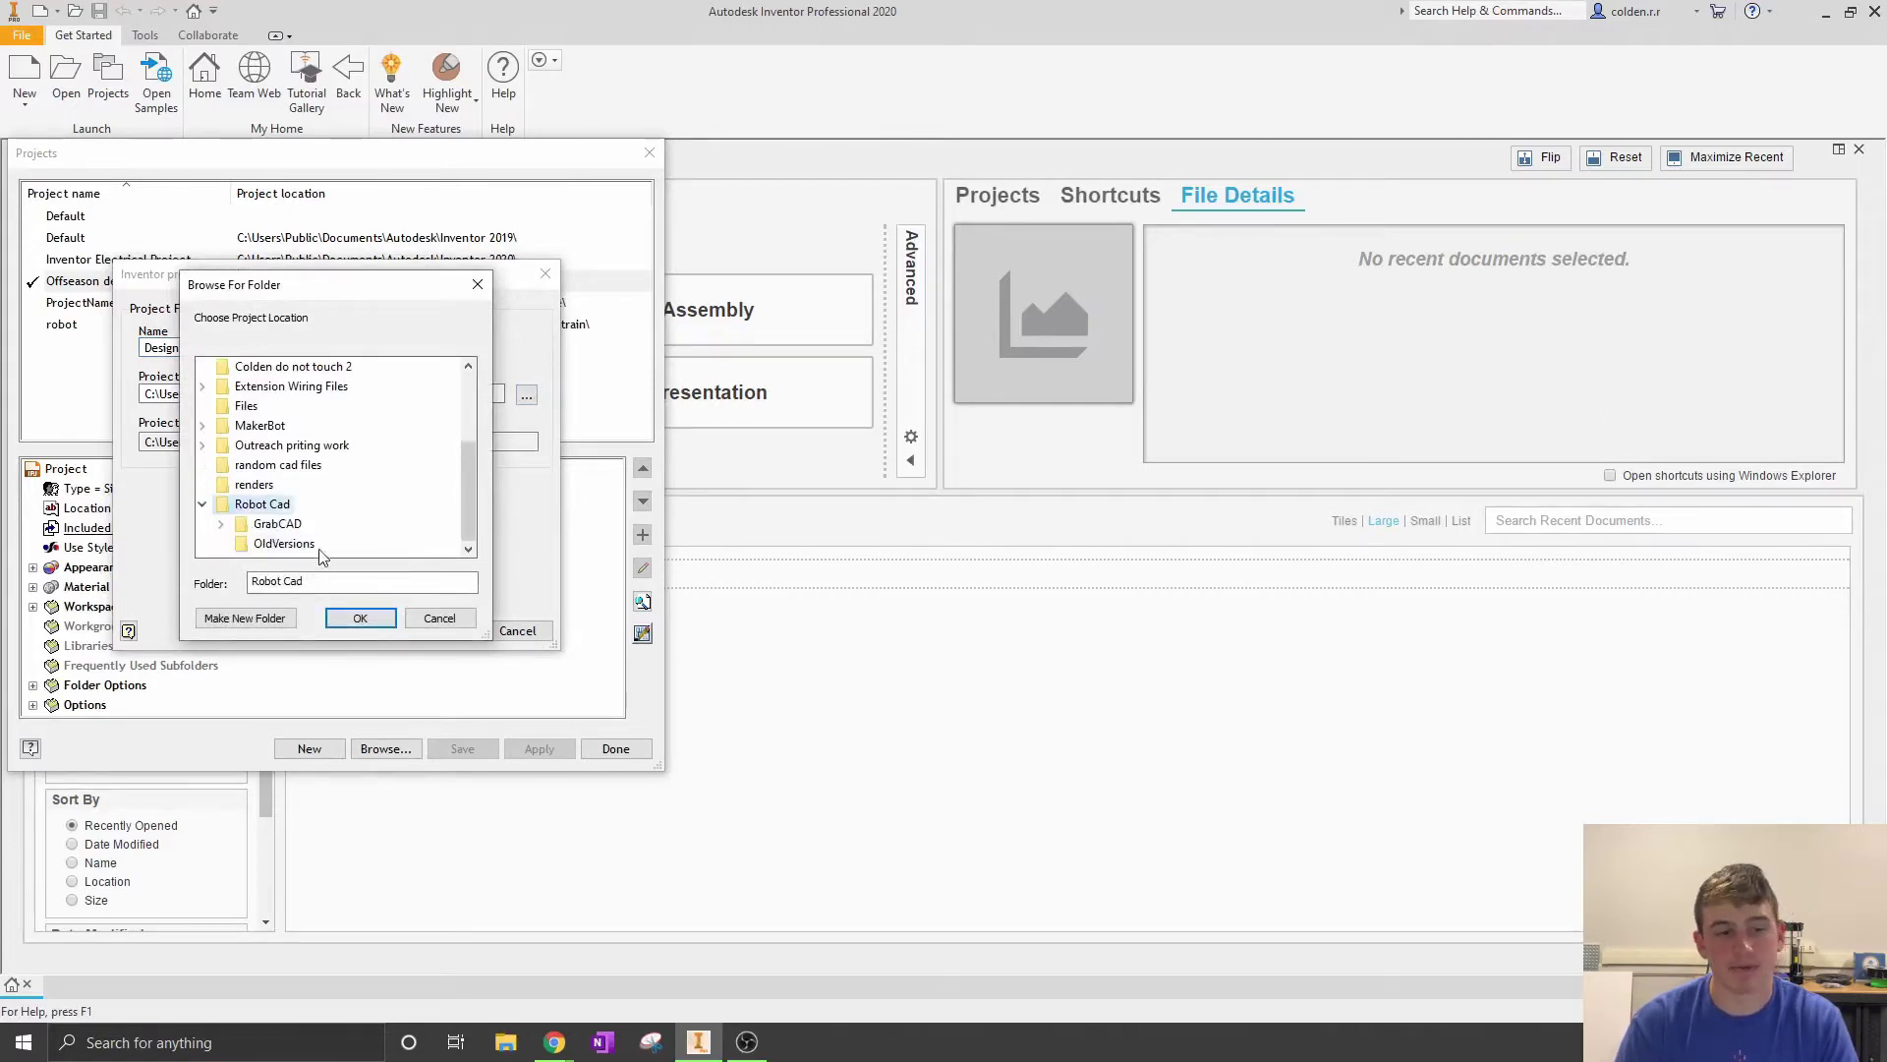
click(359, 618)
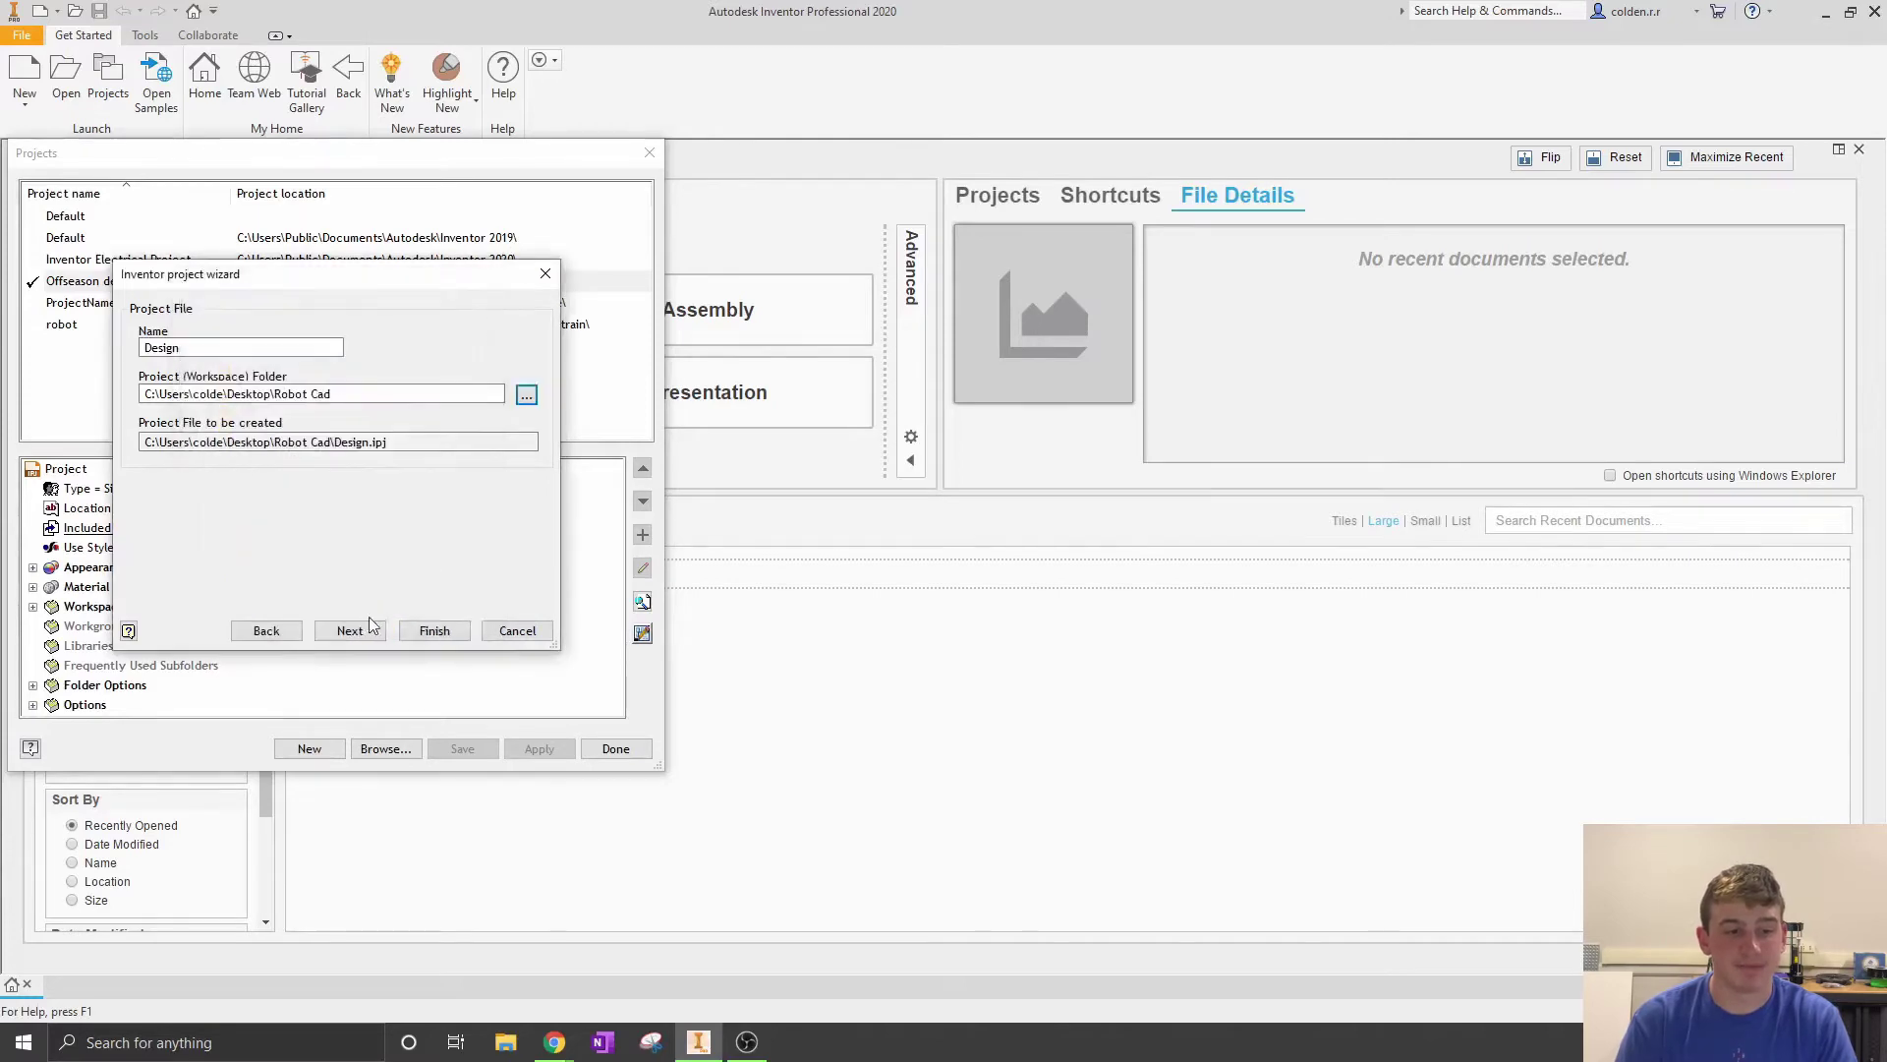
click(436, 631)
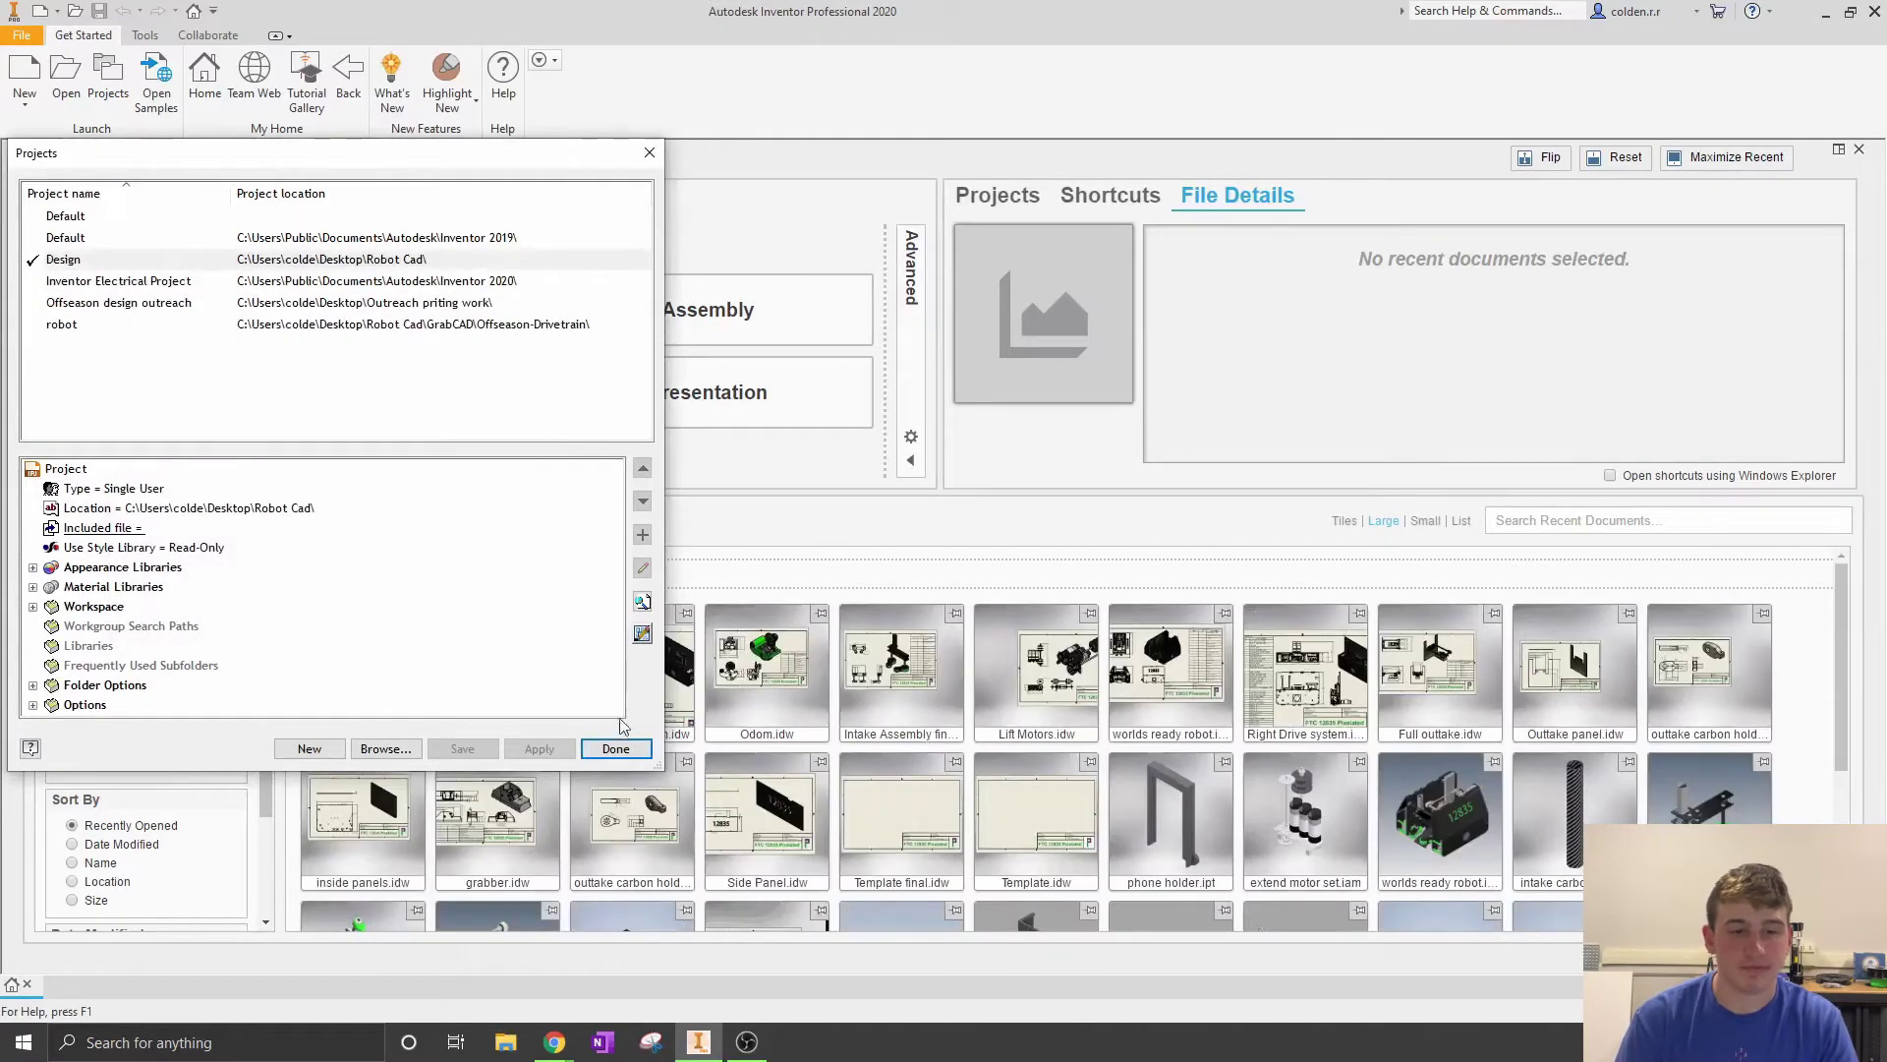
Step: Close the project settings and create Part1 from the Standard.ipt template
click(625, 752)
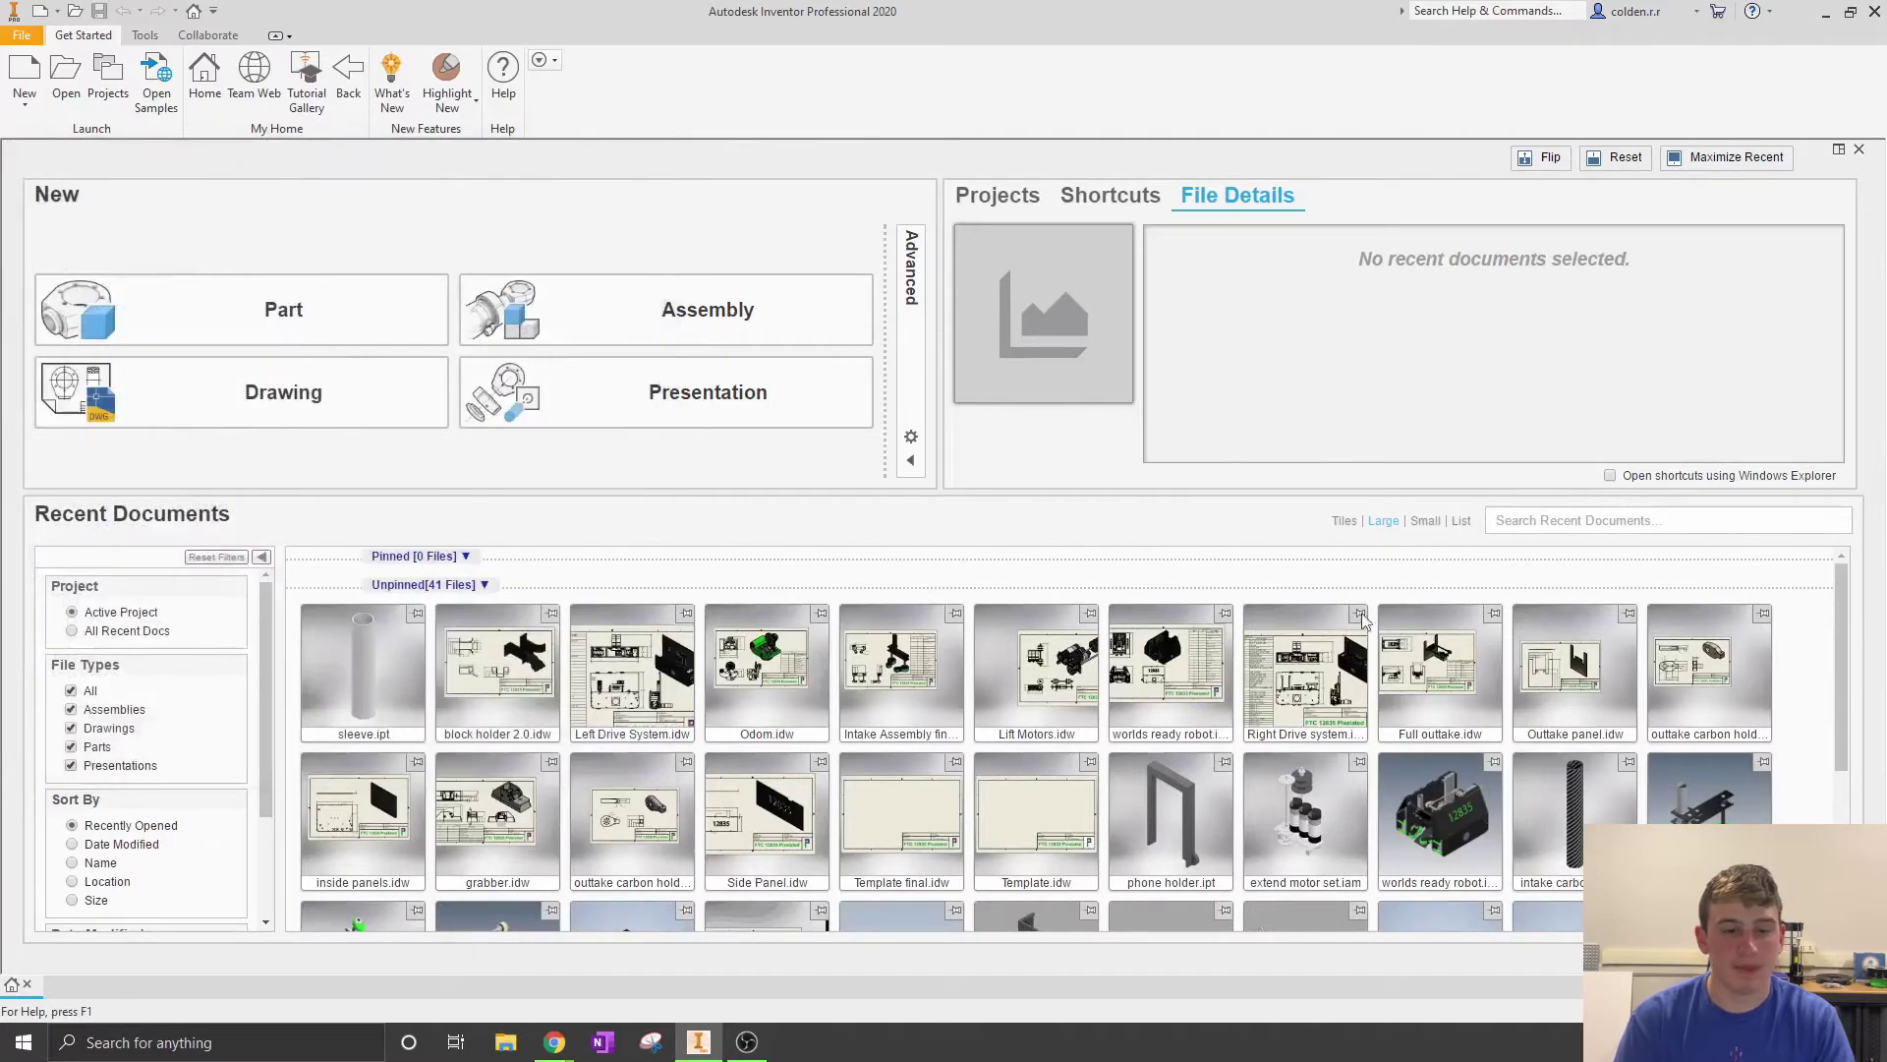
mouse_move(995, 776)
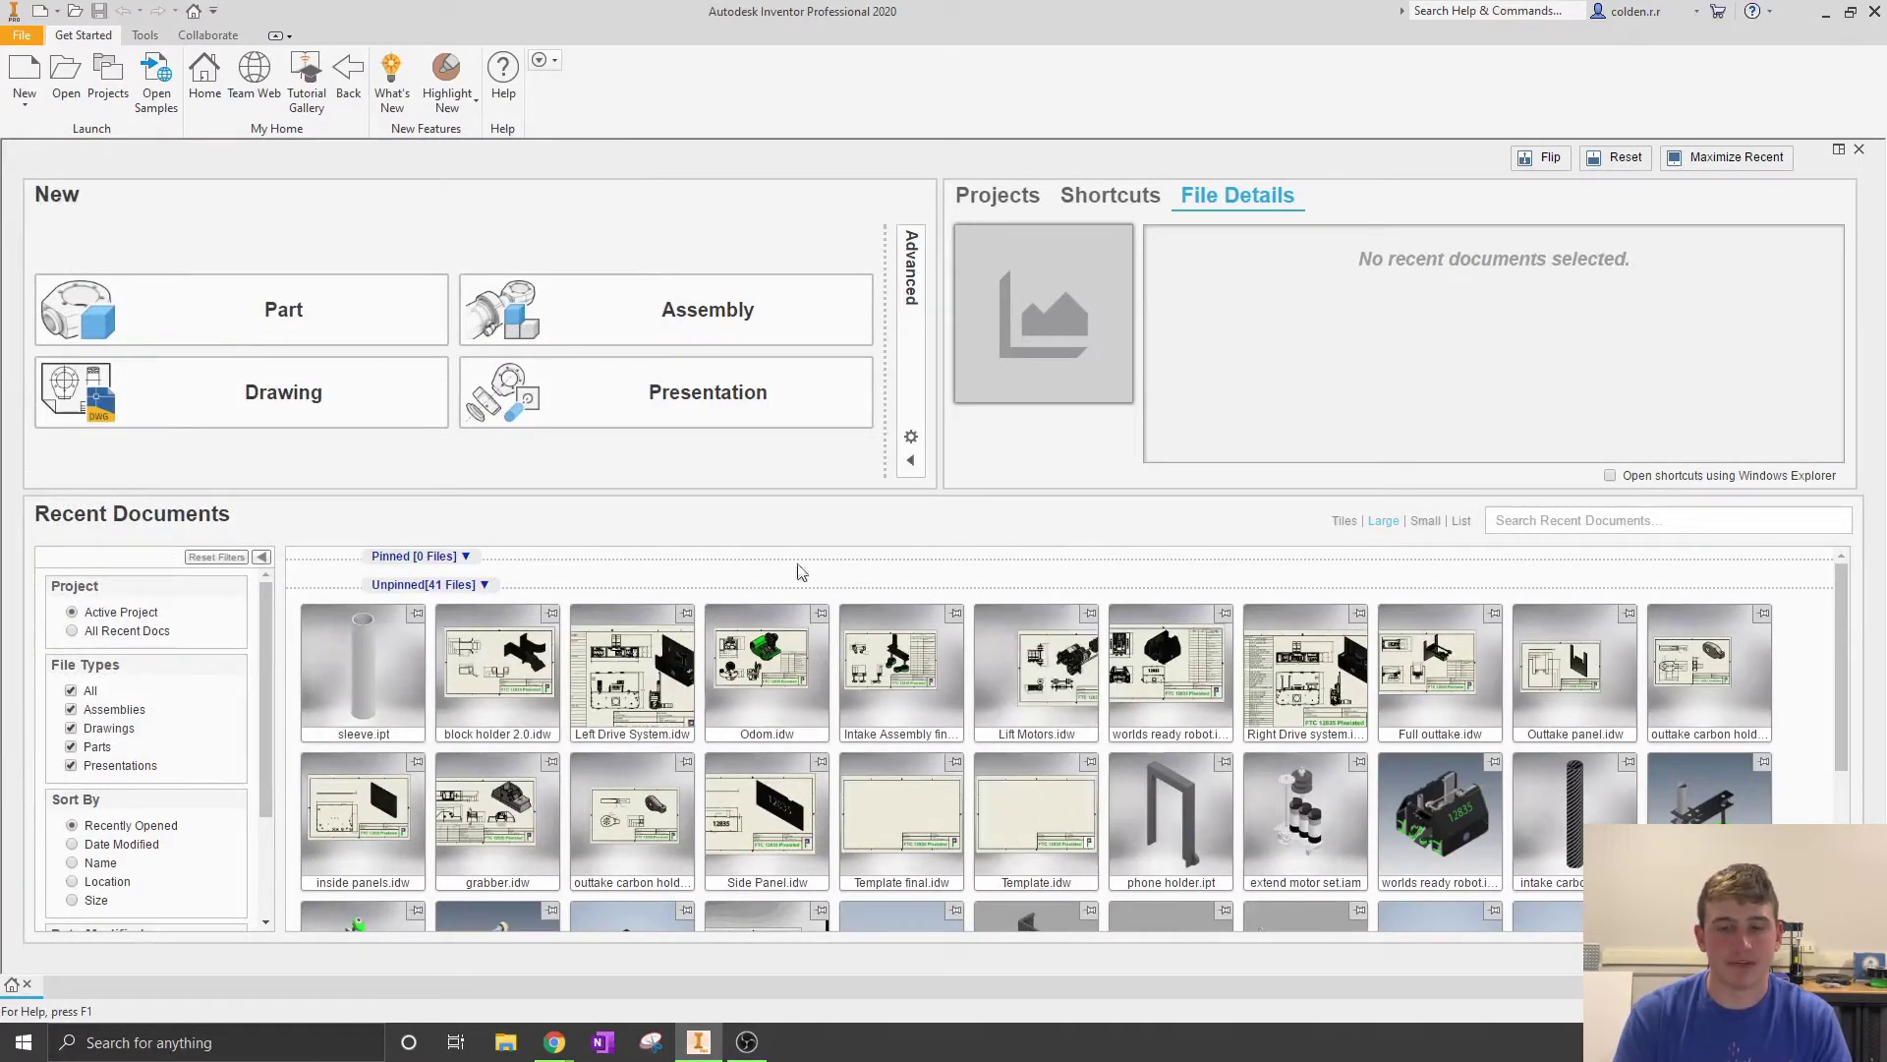
click(991, 201)
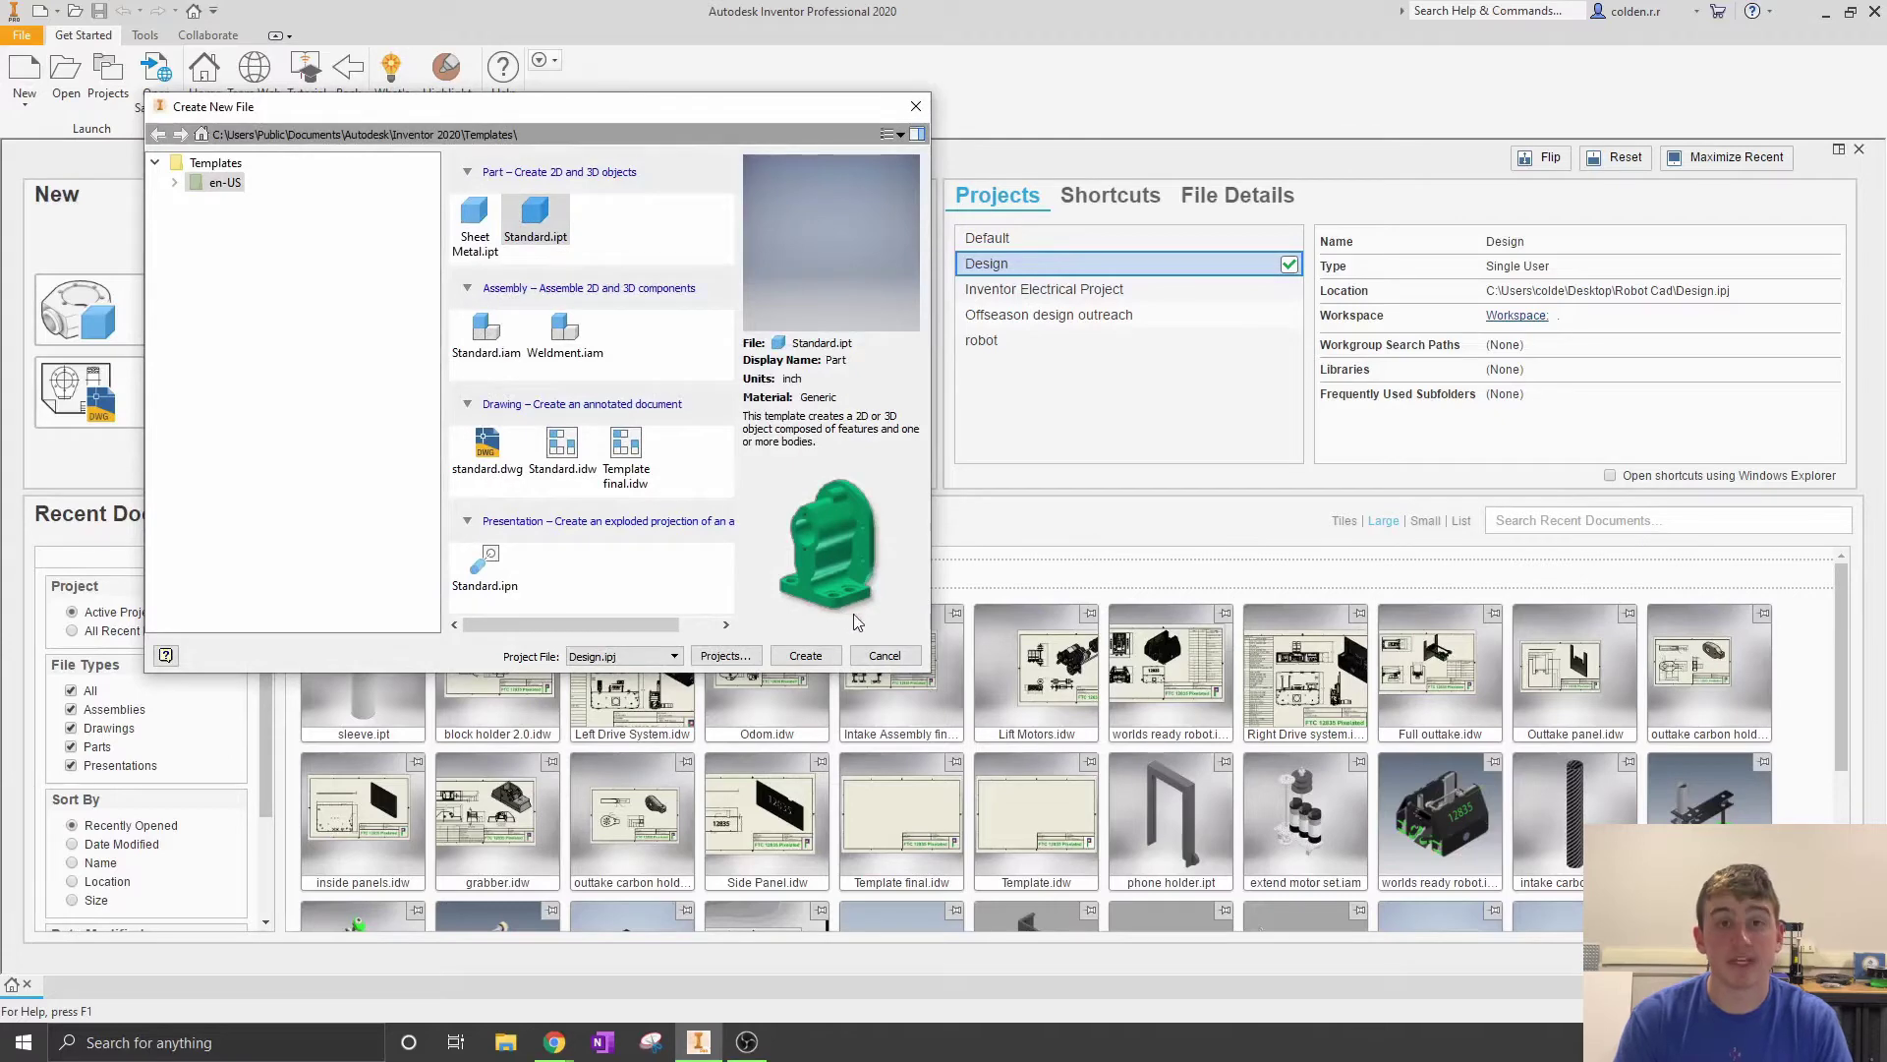
click(817, 658)
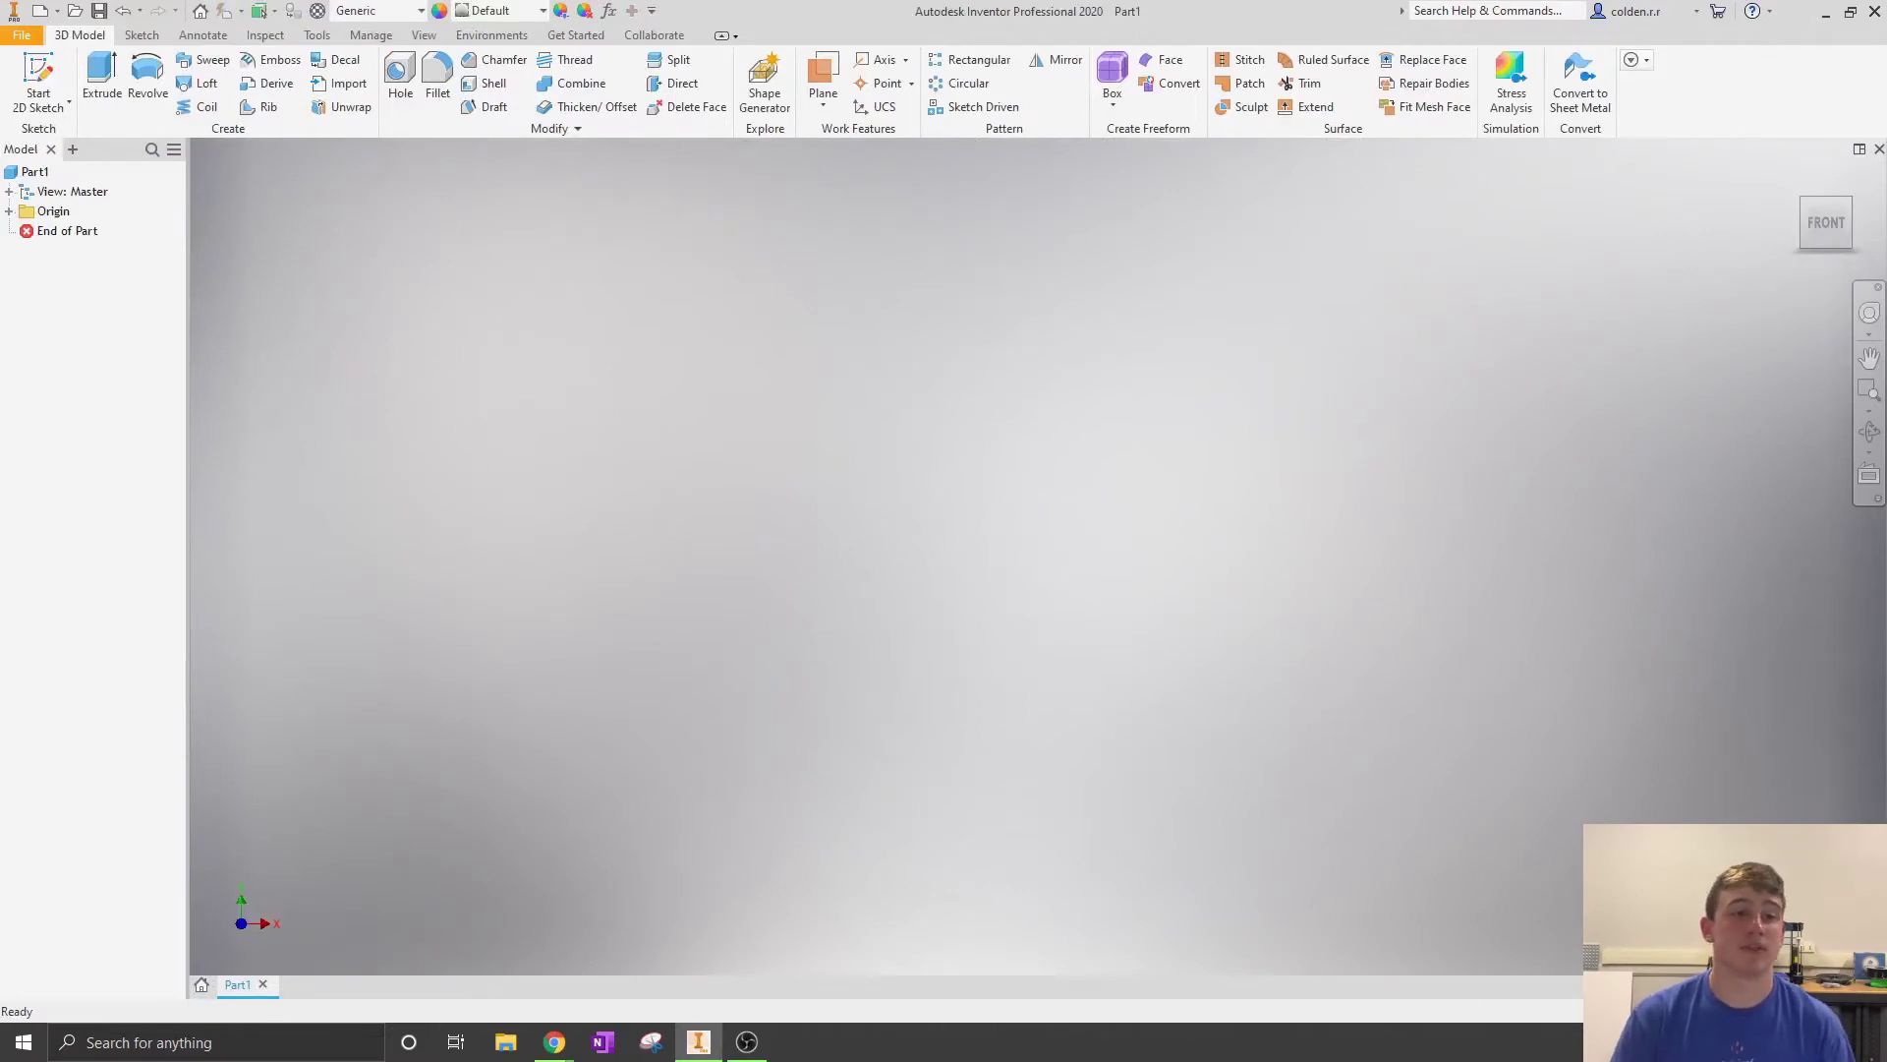
Step: Start Sketch1 on the part's XZ origin plane
click(41, 71)
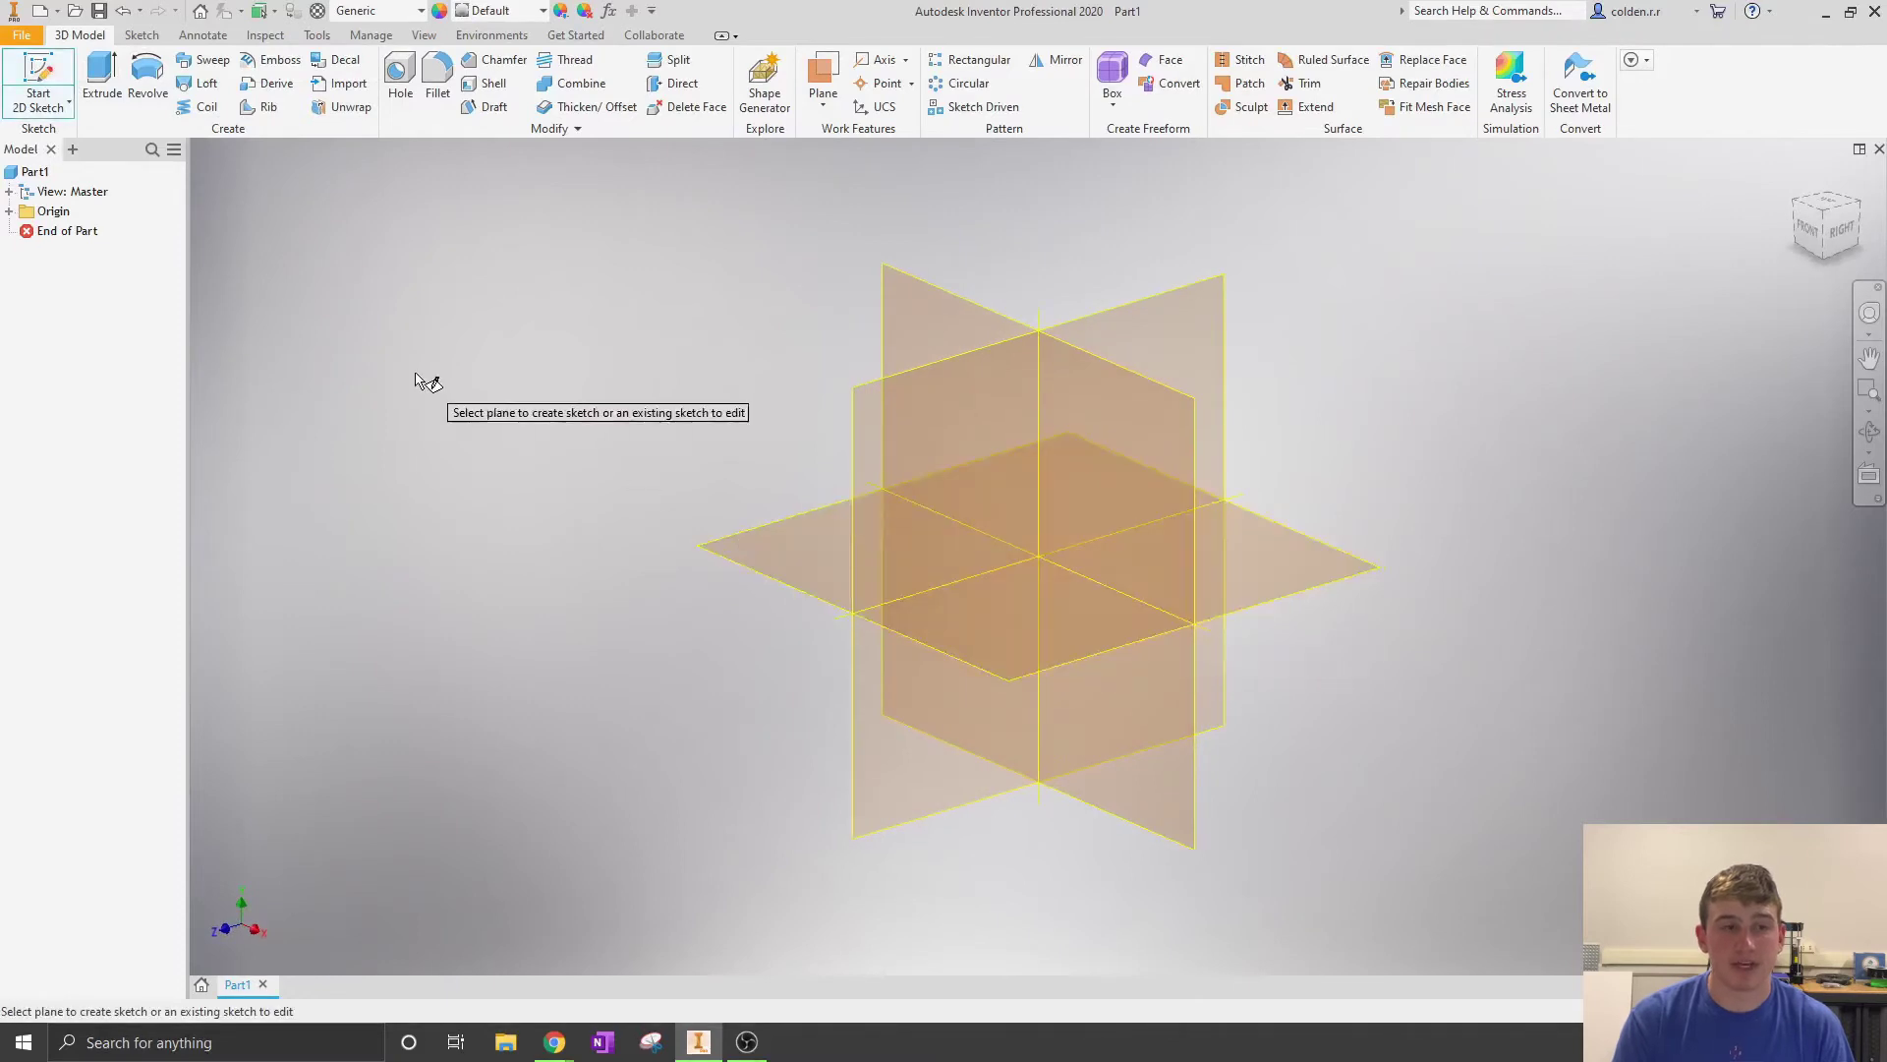
key(Escape)
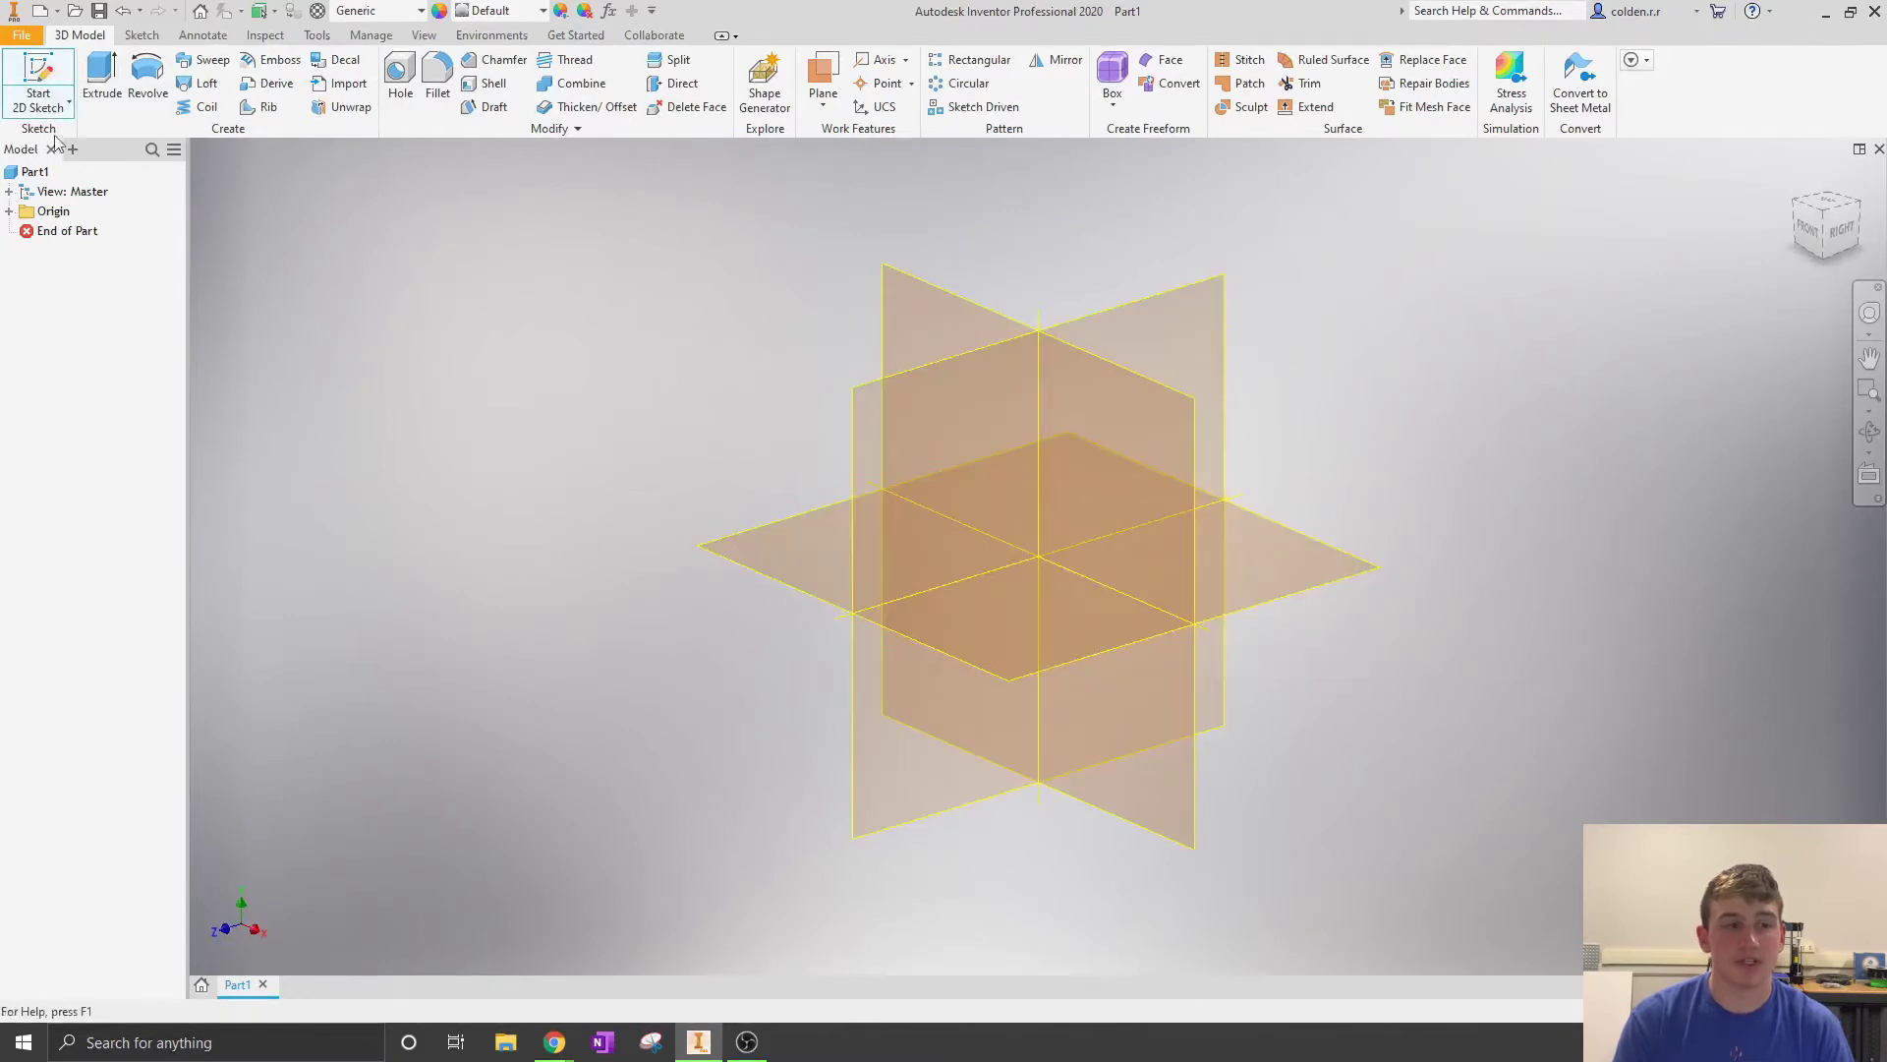
click(40, 71)
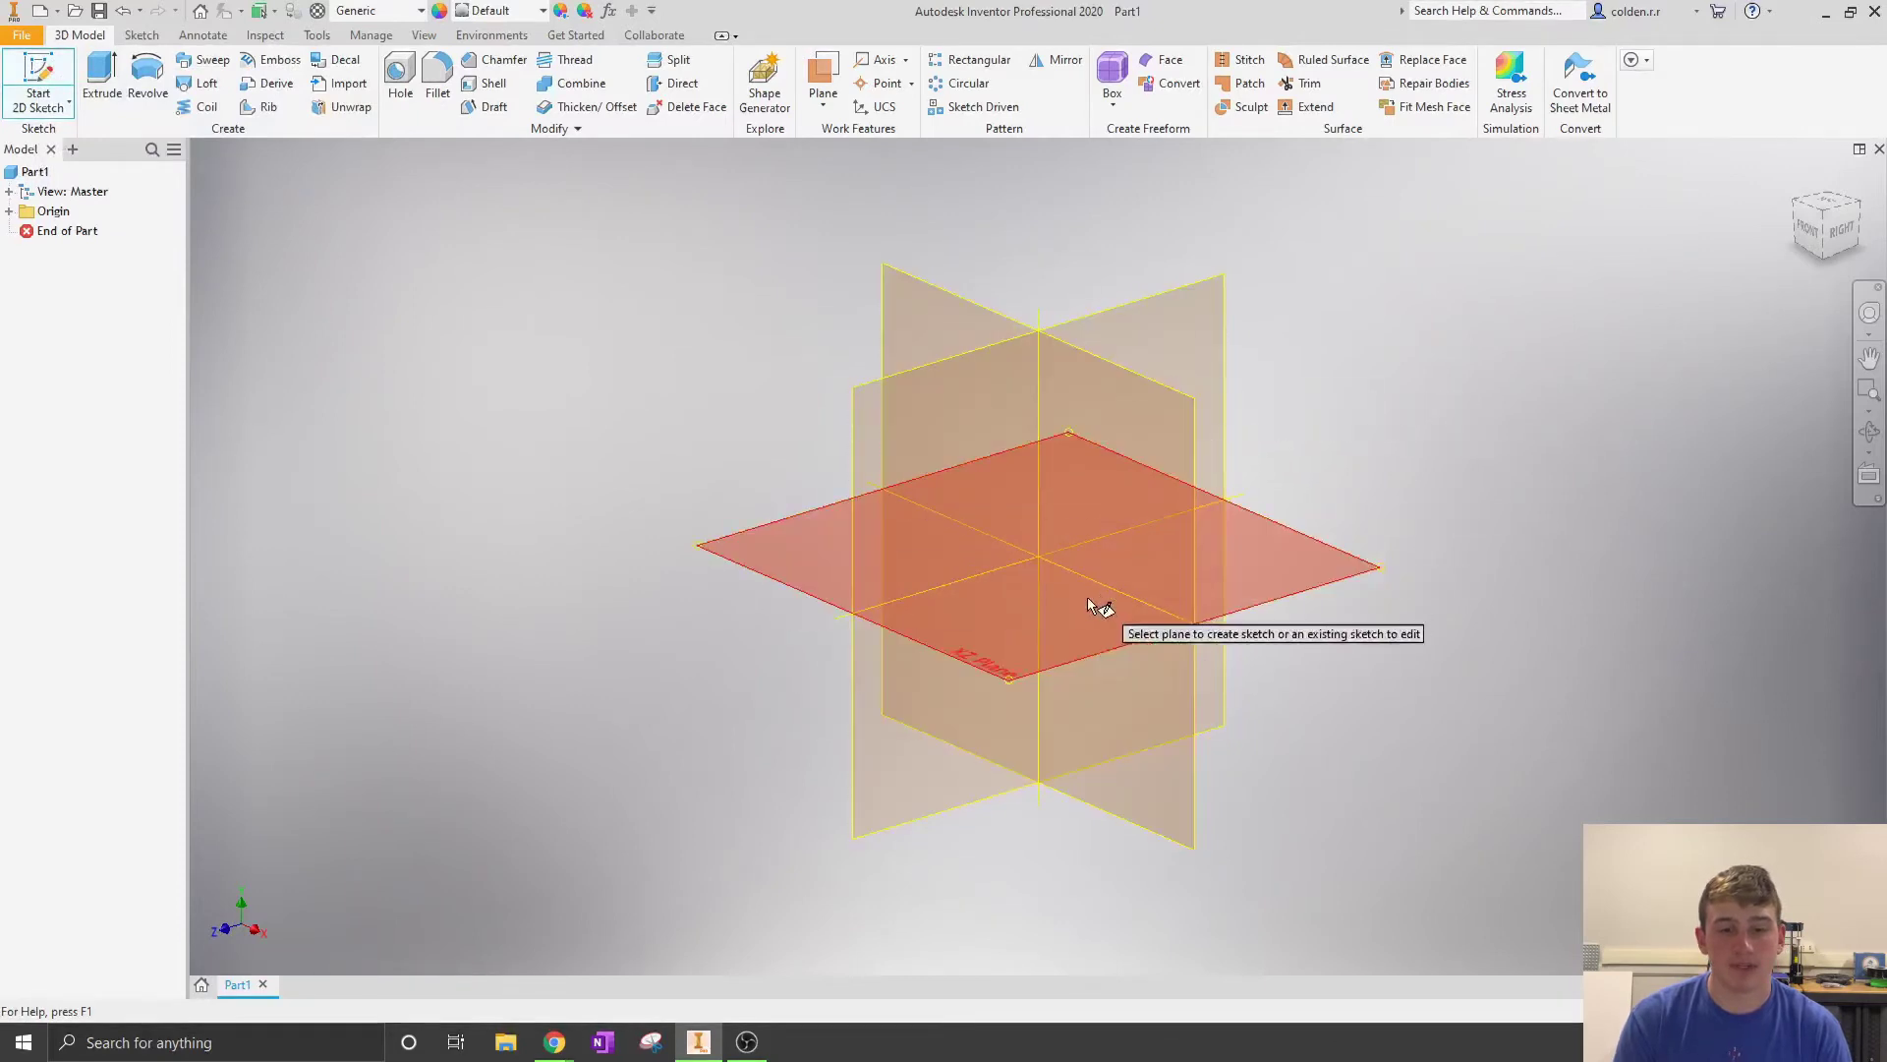
click(1053, 639)
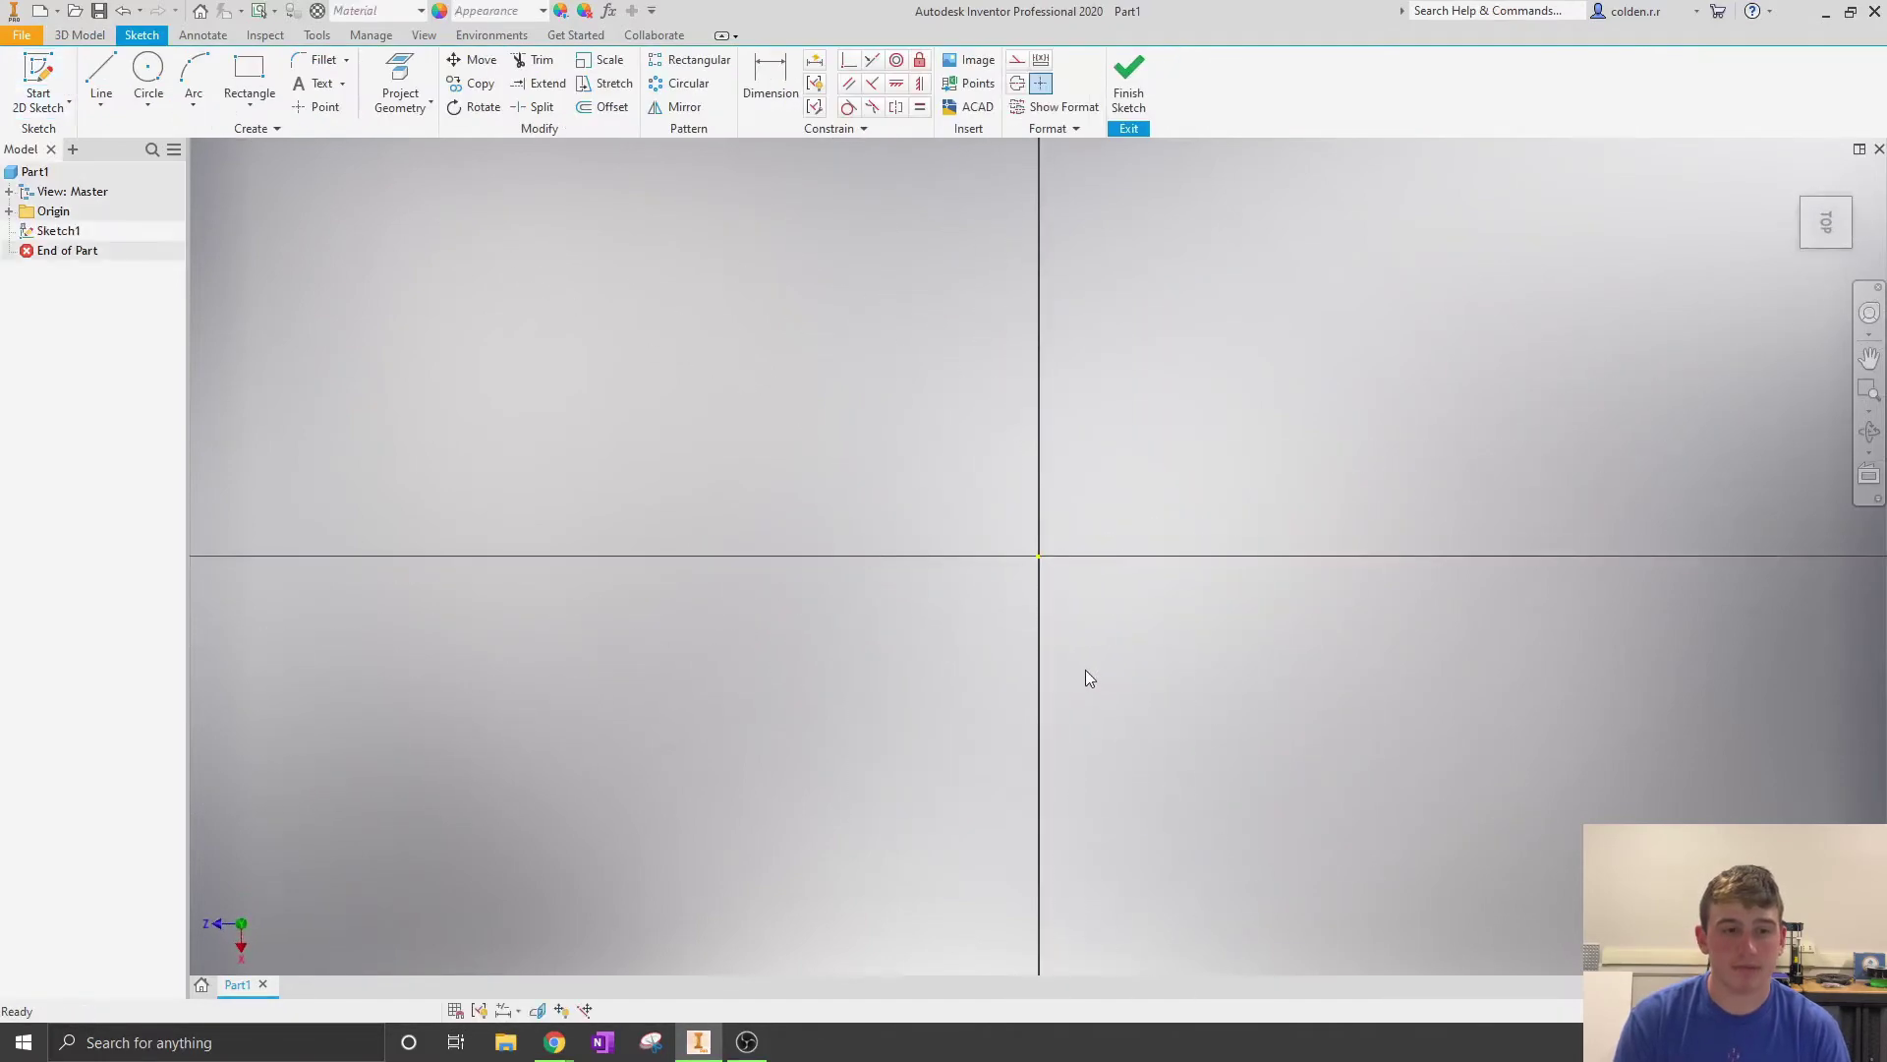
Step: Draw a 1.500 in line from the sketch origin at a 45° angle
click(98, 72)
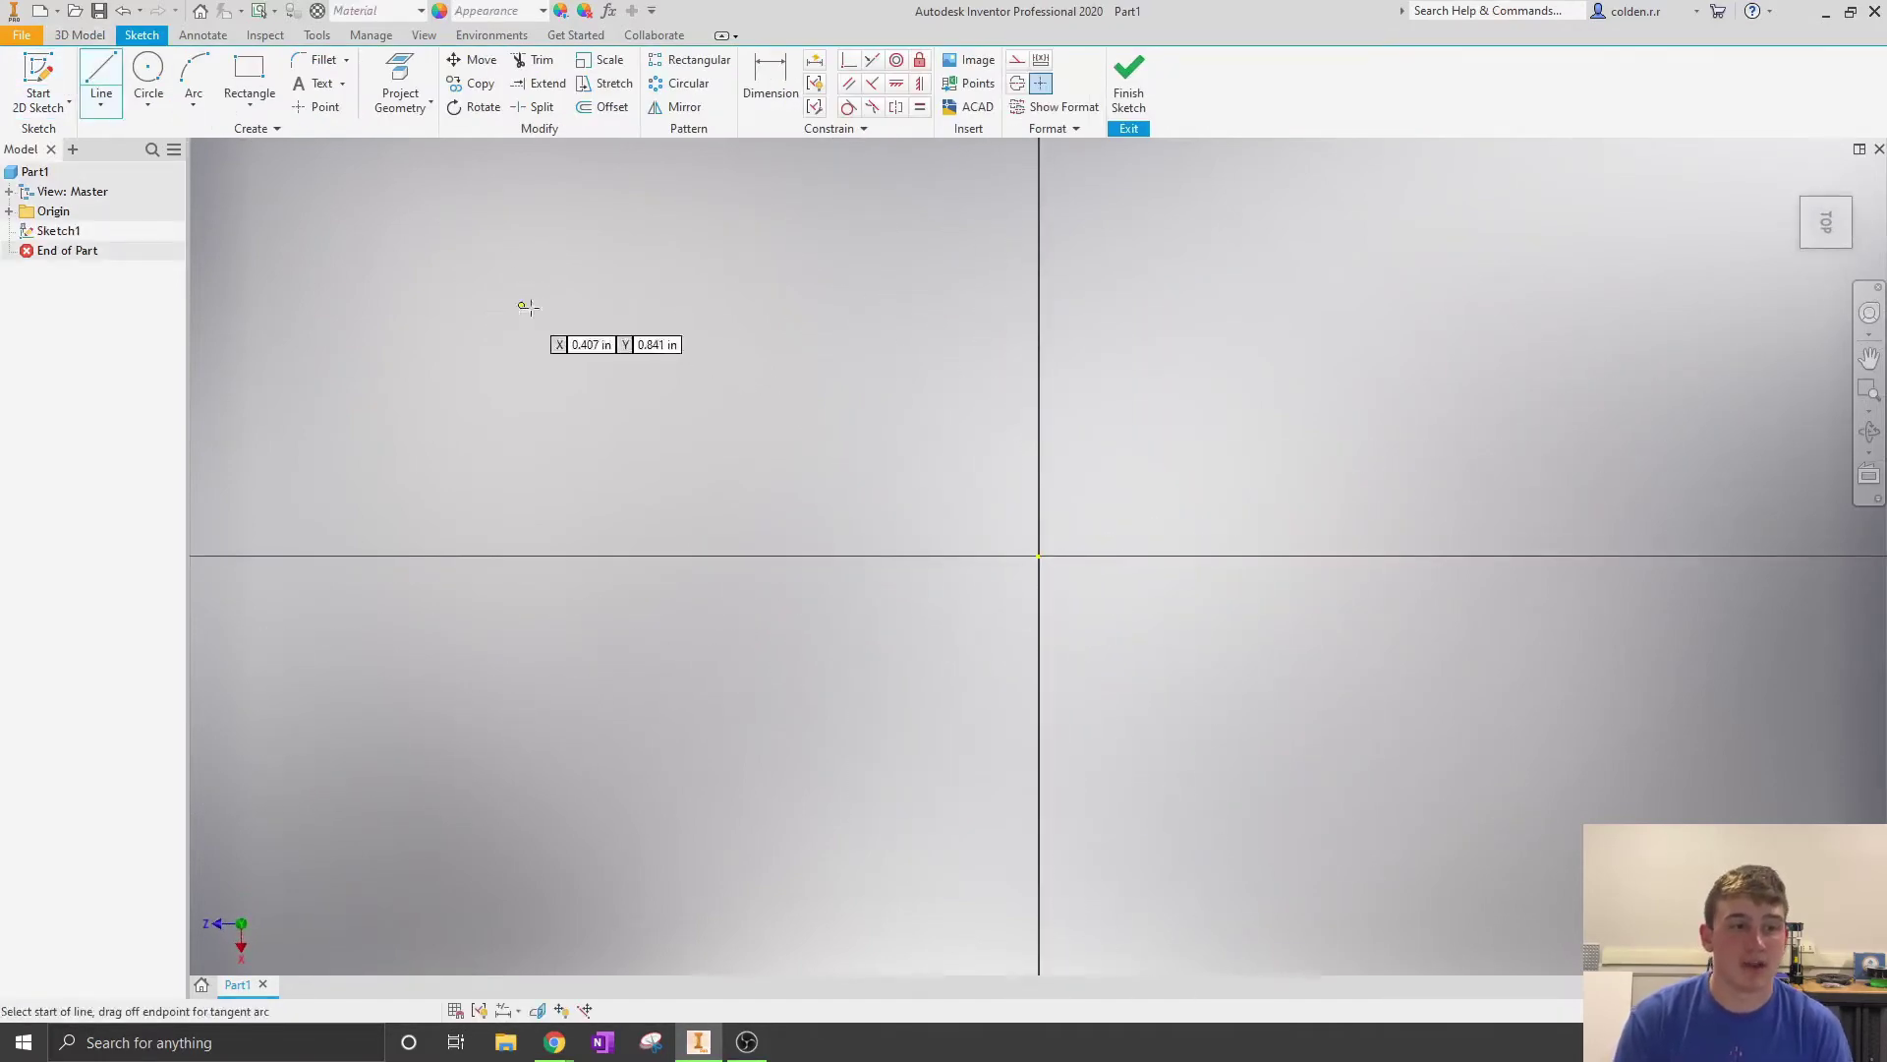
click(1039, 556)
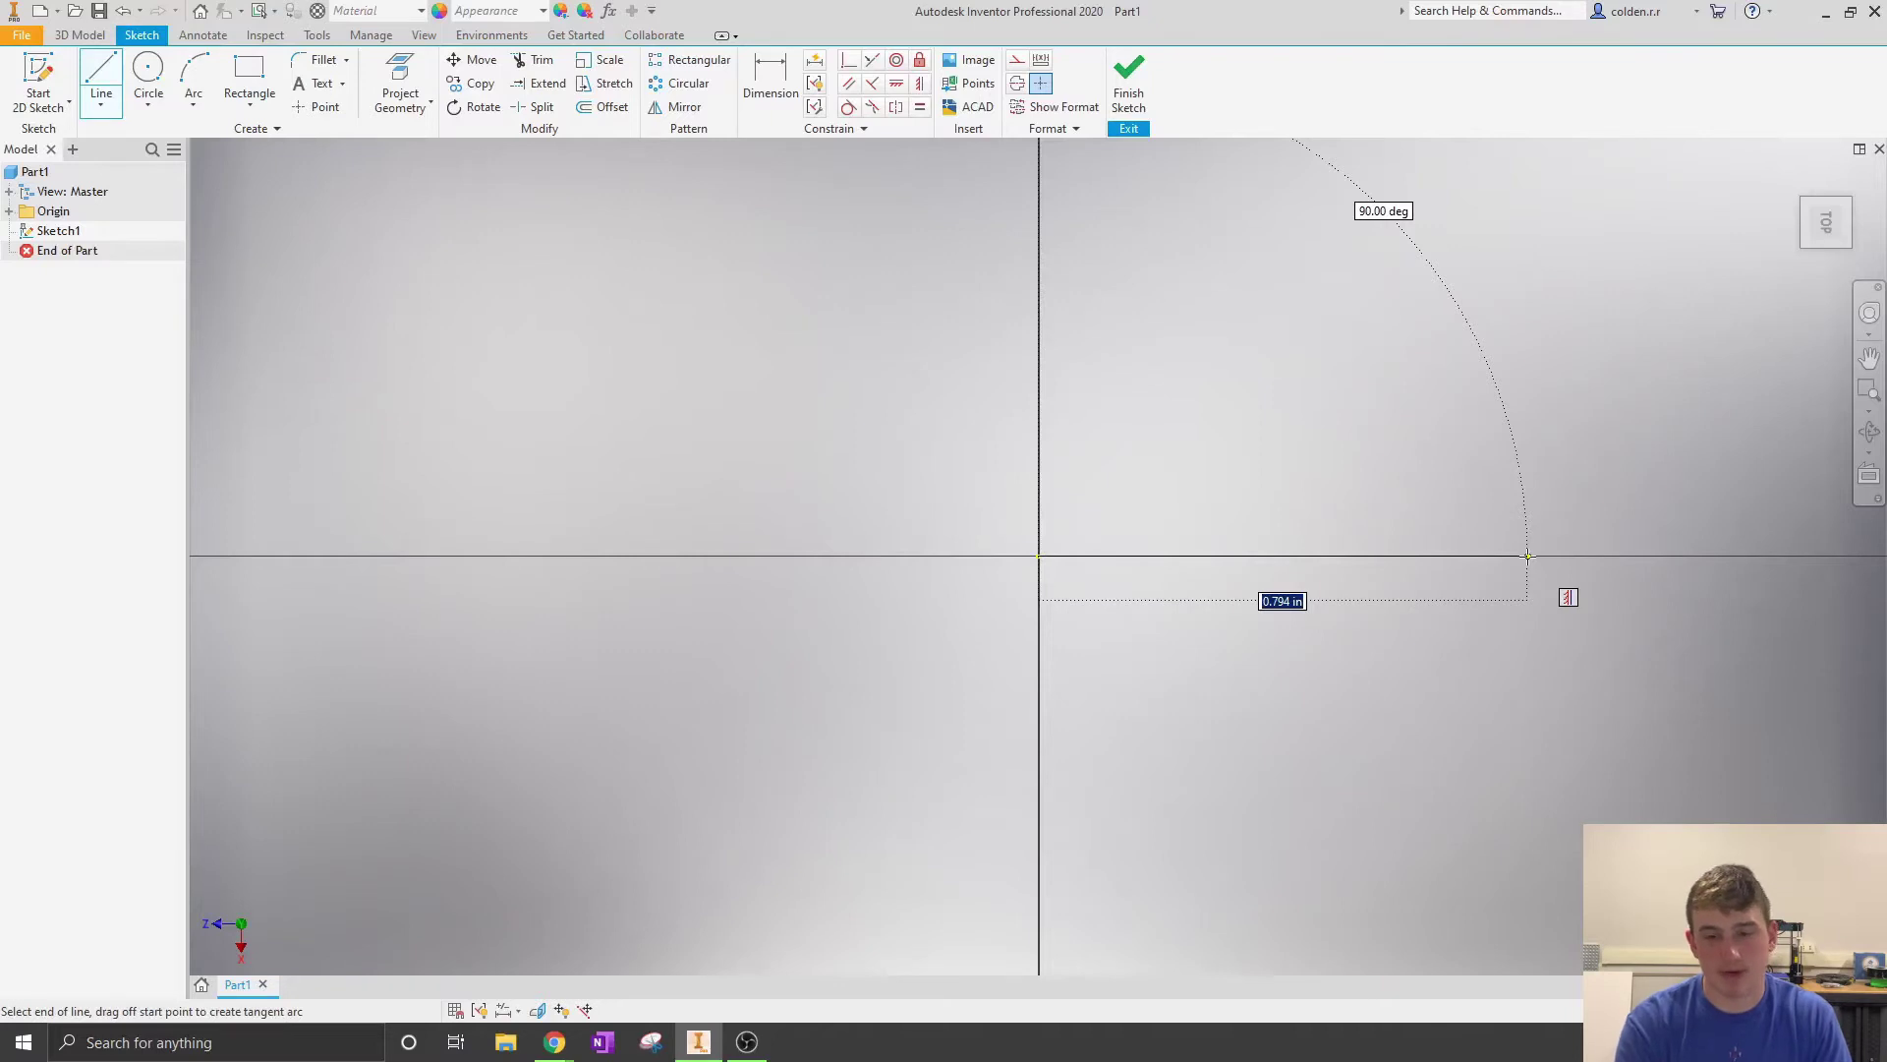
text(1.5in)
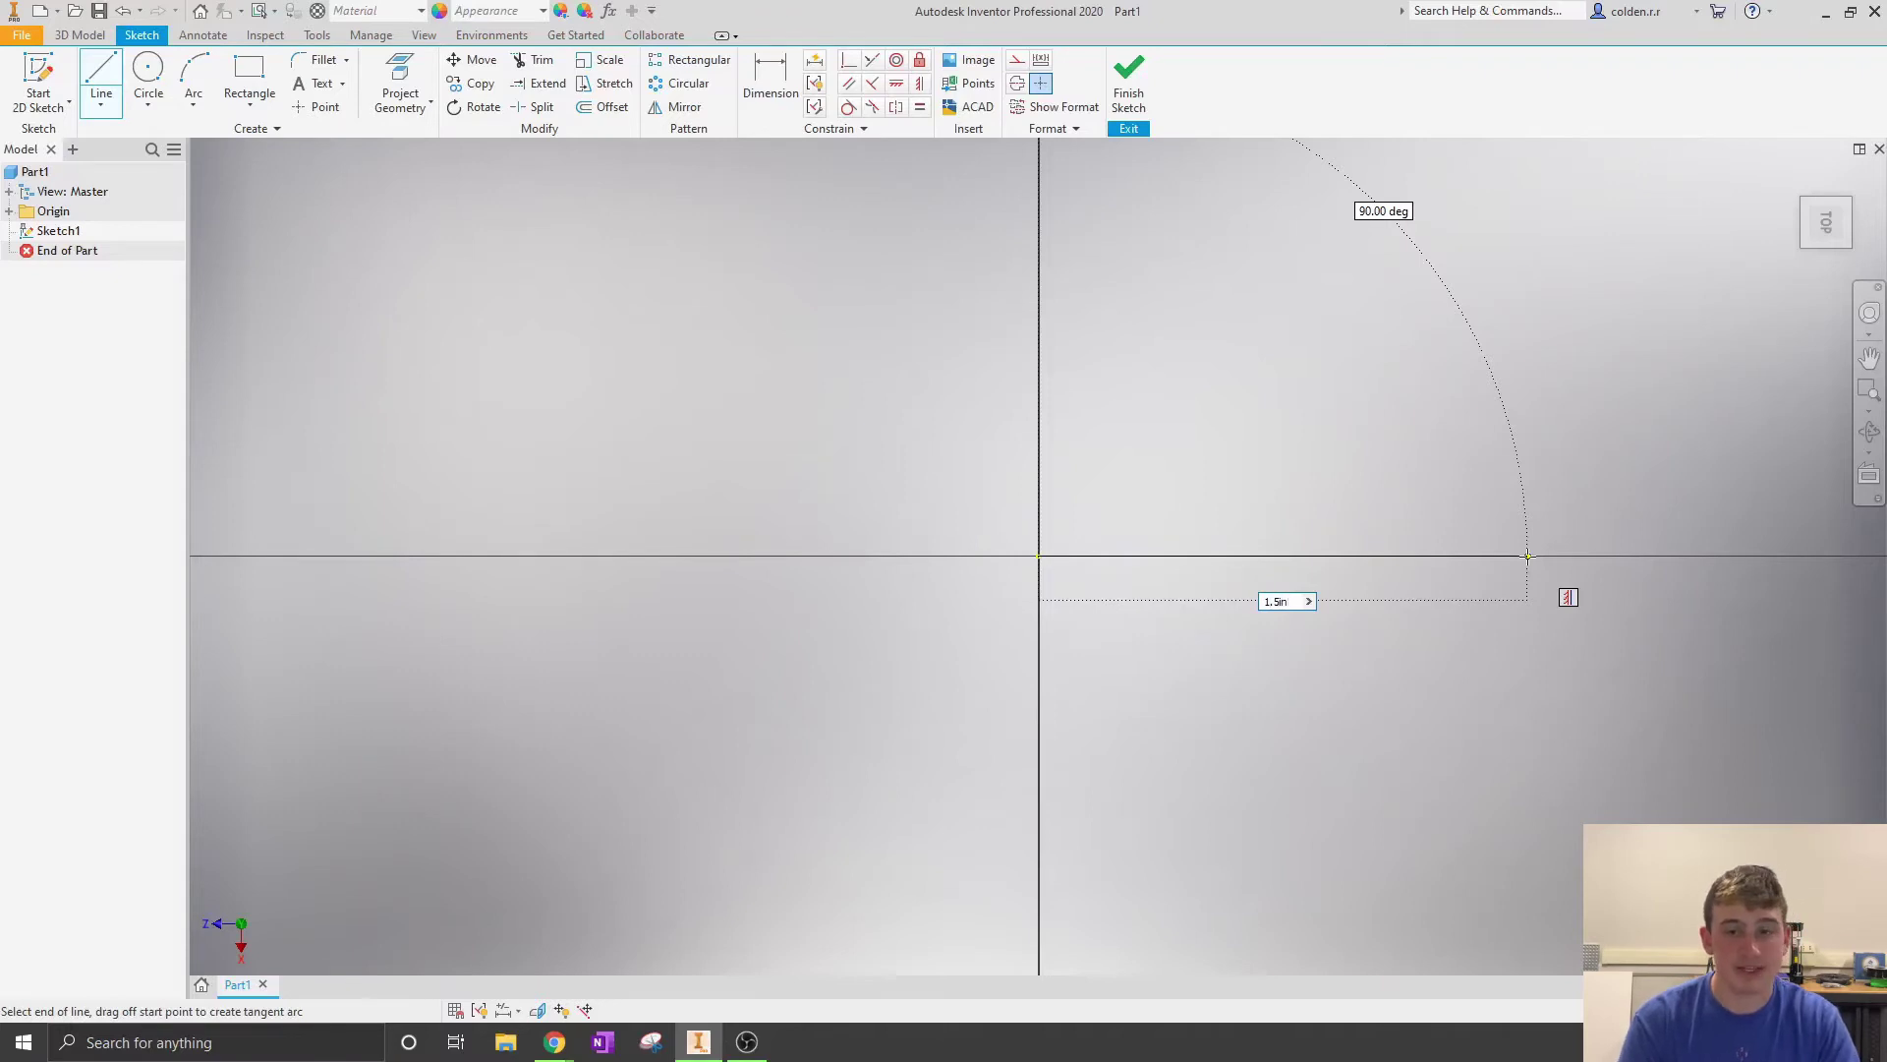
key(Tab)
text(4)
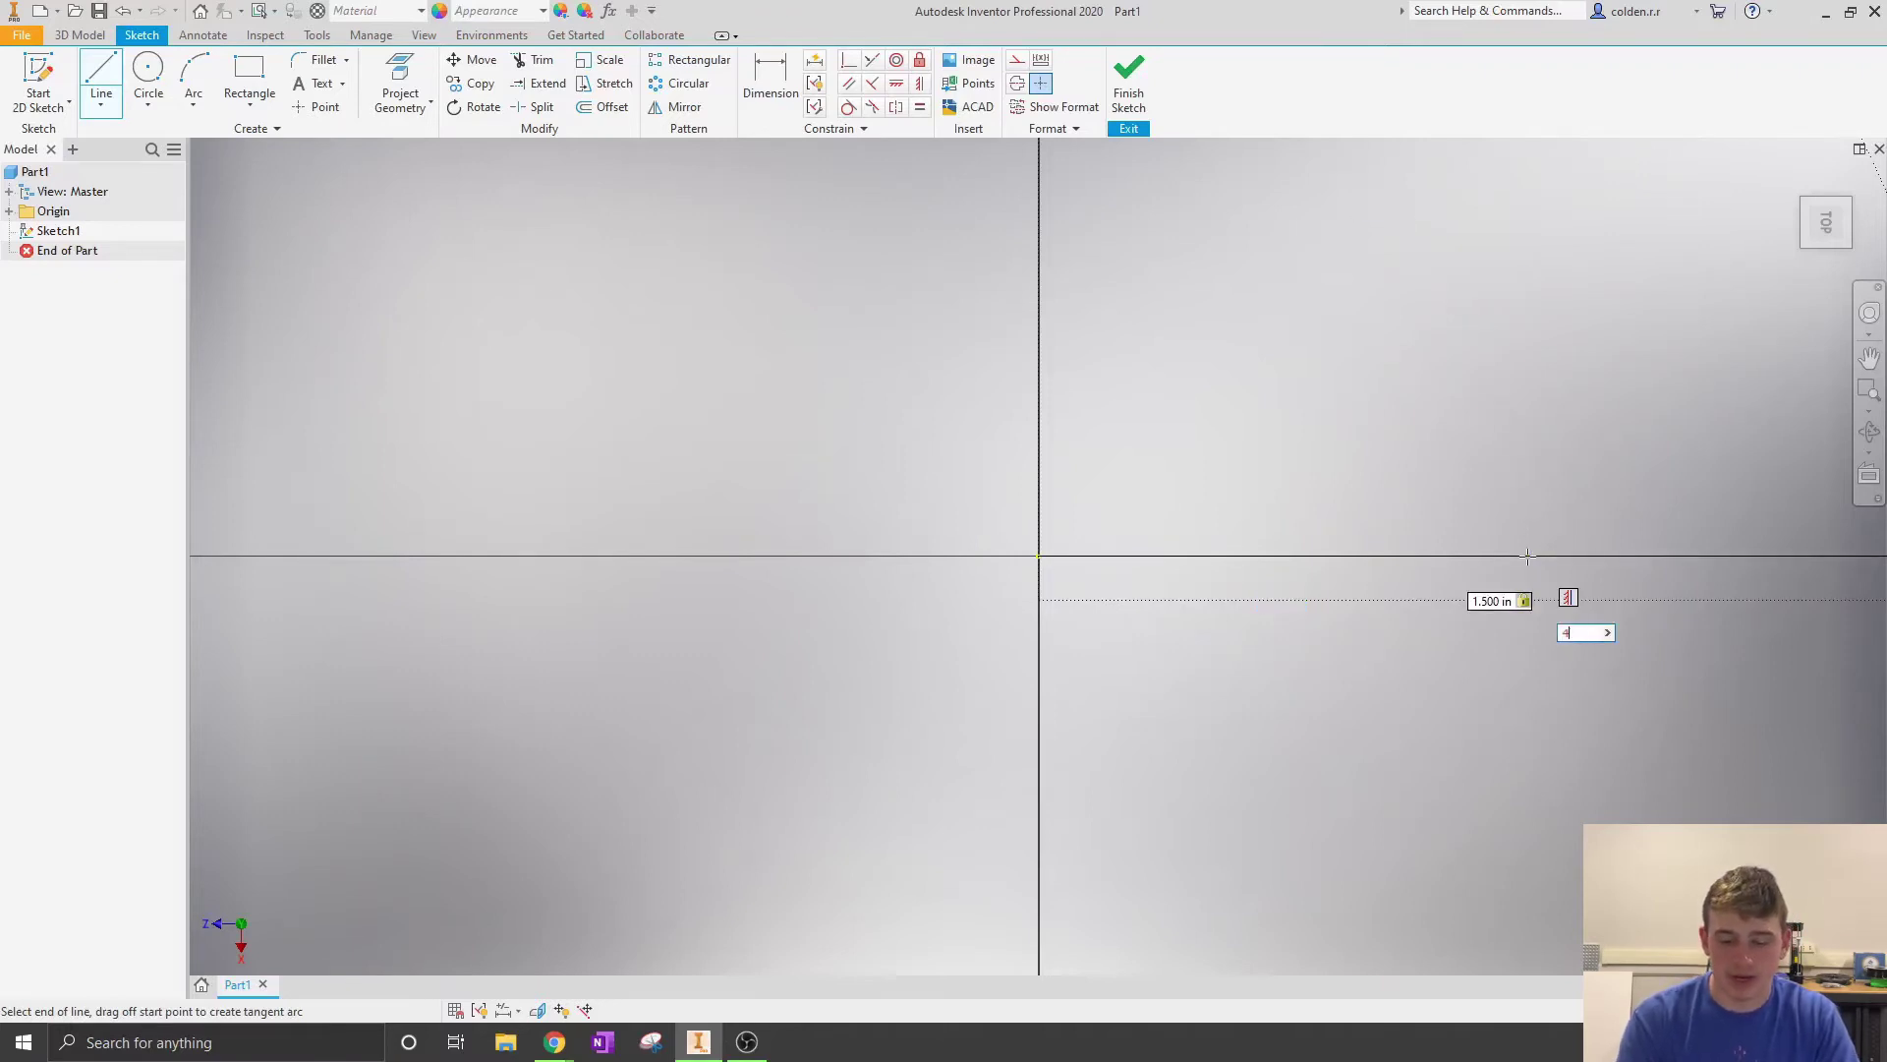
text(5)
key(Return)
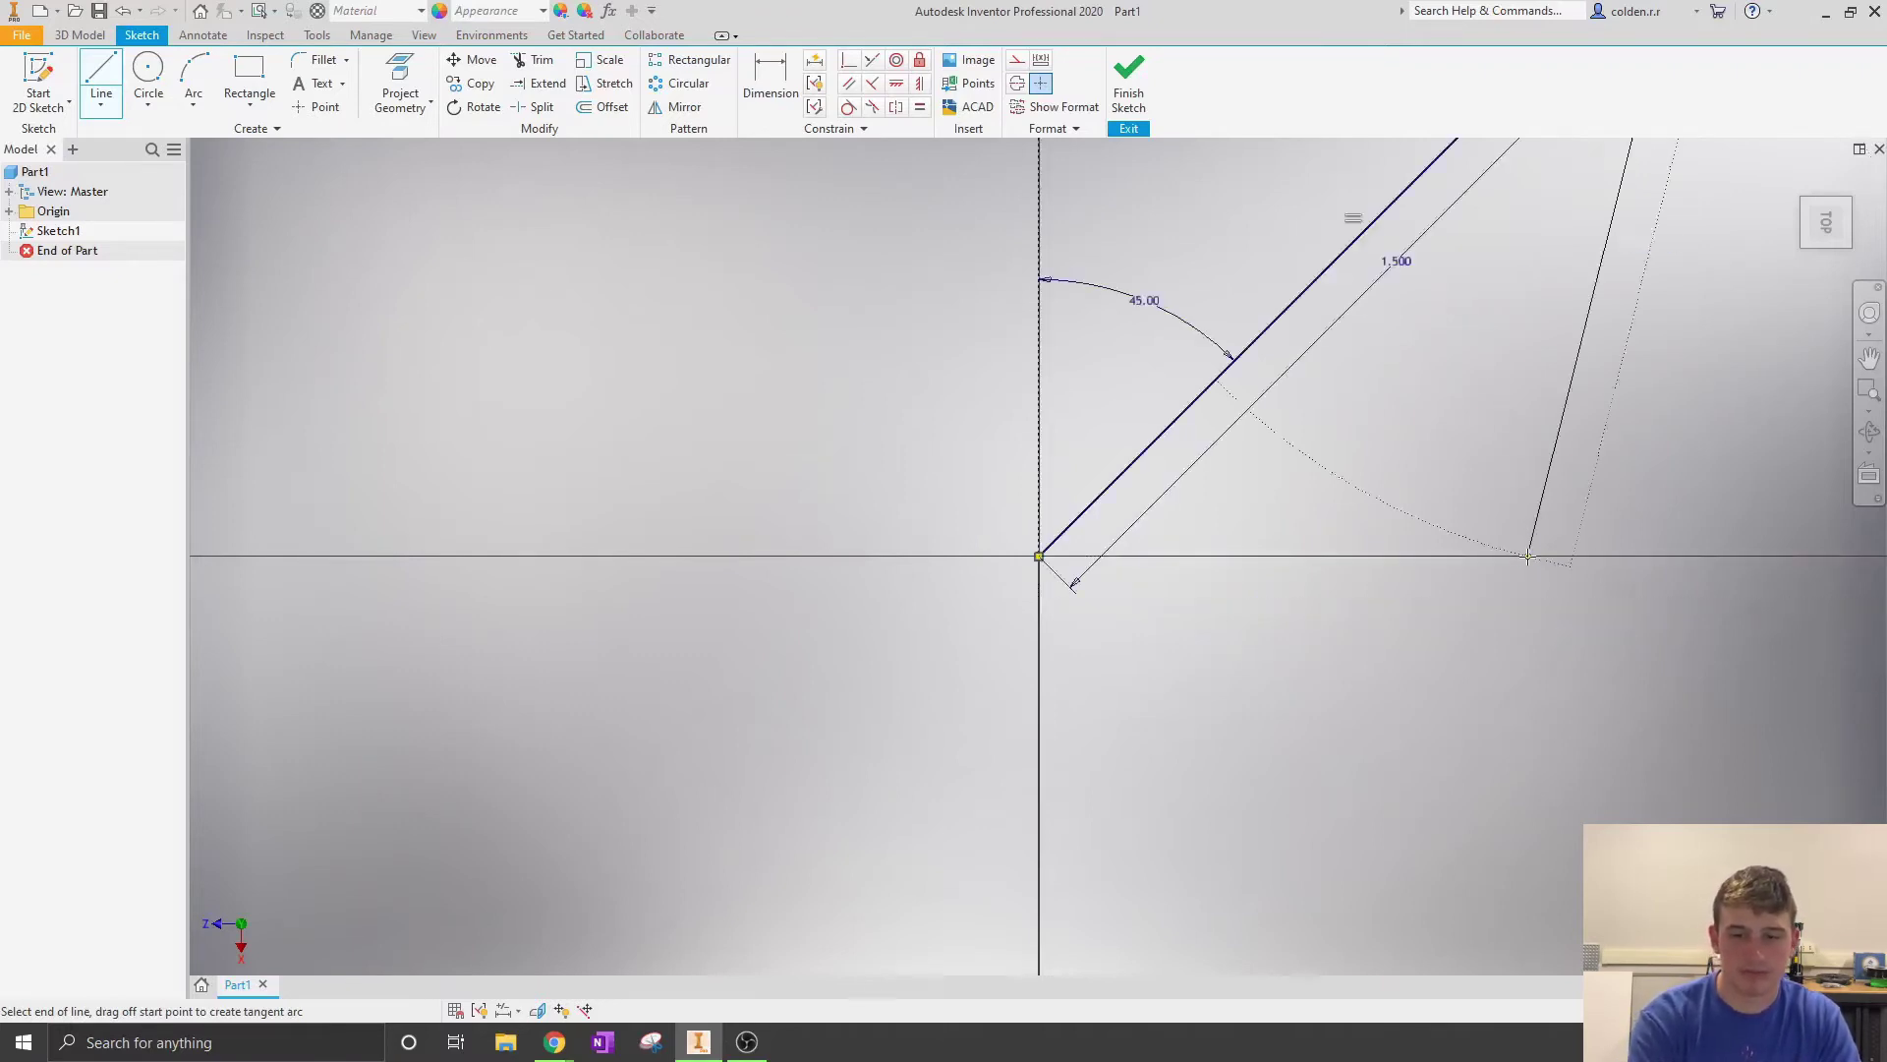
mouse_move(1249, 434)
middle_down()
mouse_move(1147, 546)
mouse_move(863, 543)
middle_up()
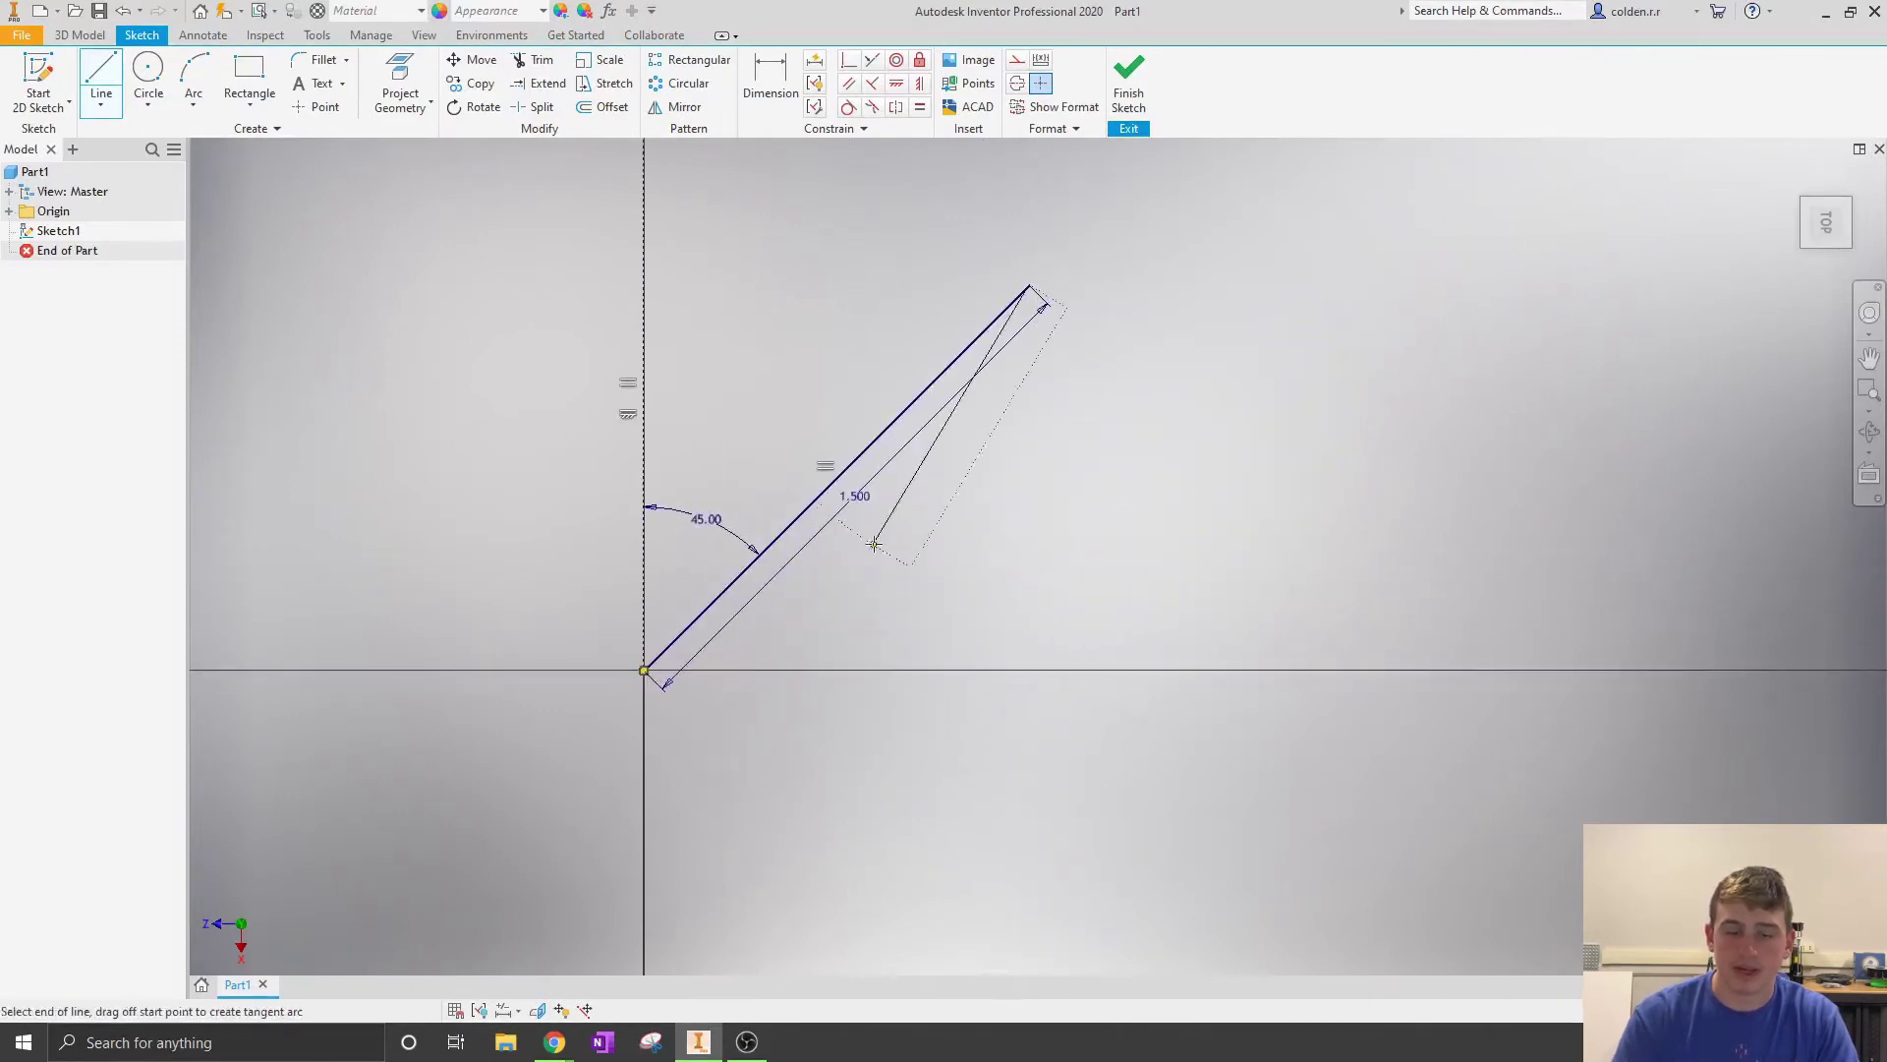
key(Escape)
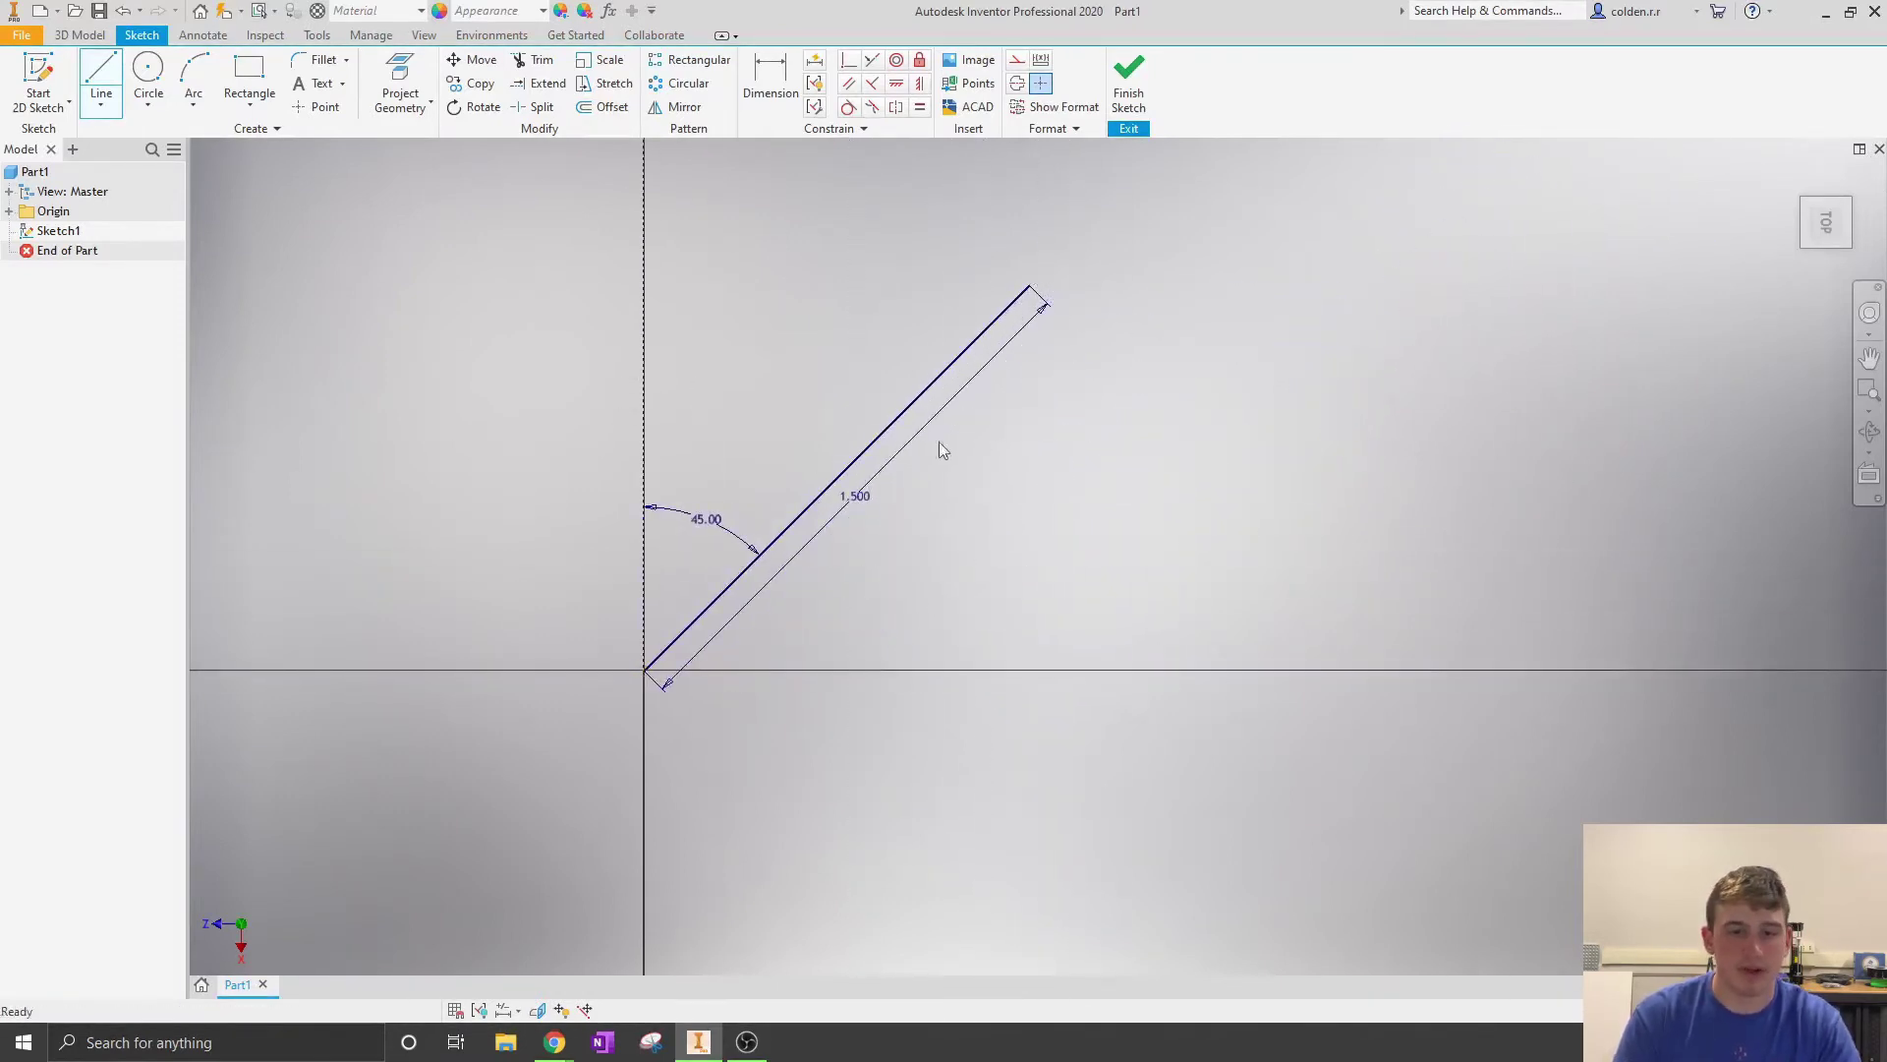
Step: Draw a 3.000 in circle centred on the origin, passing through the line's end
click(148, 74)
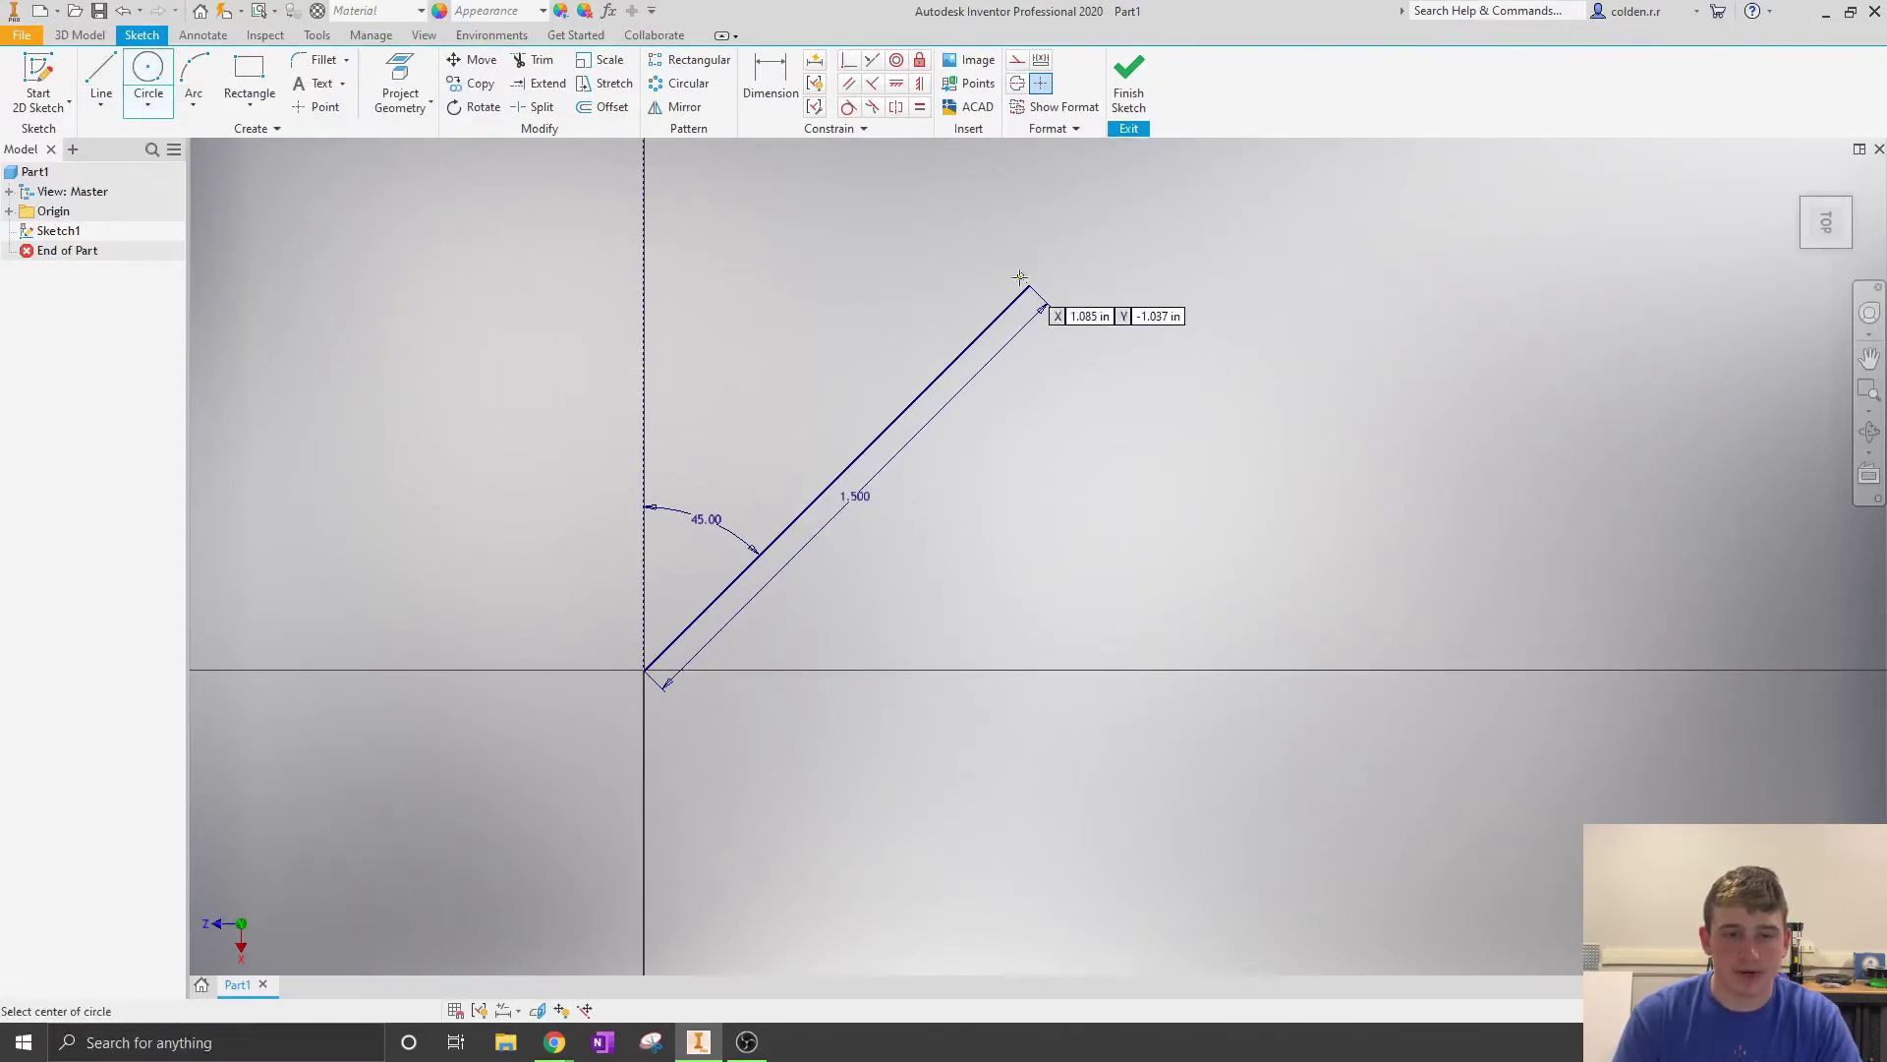
click(644, 670)
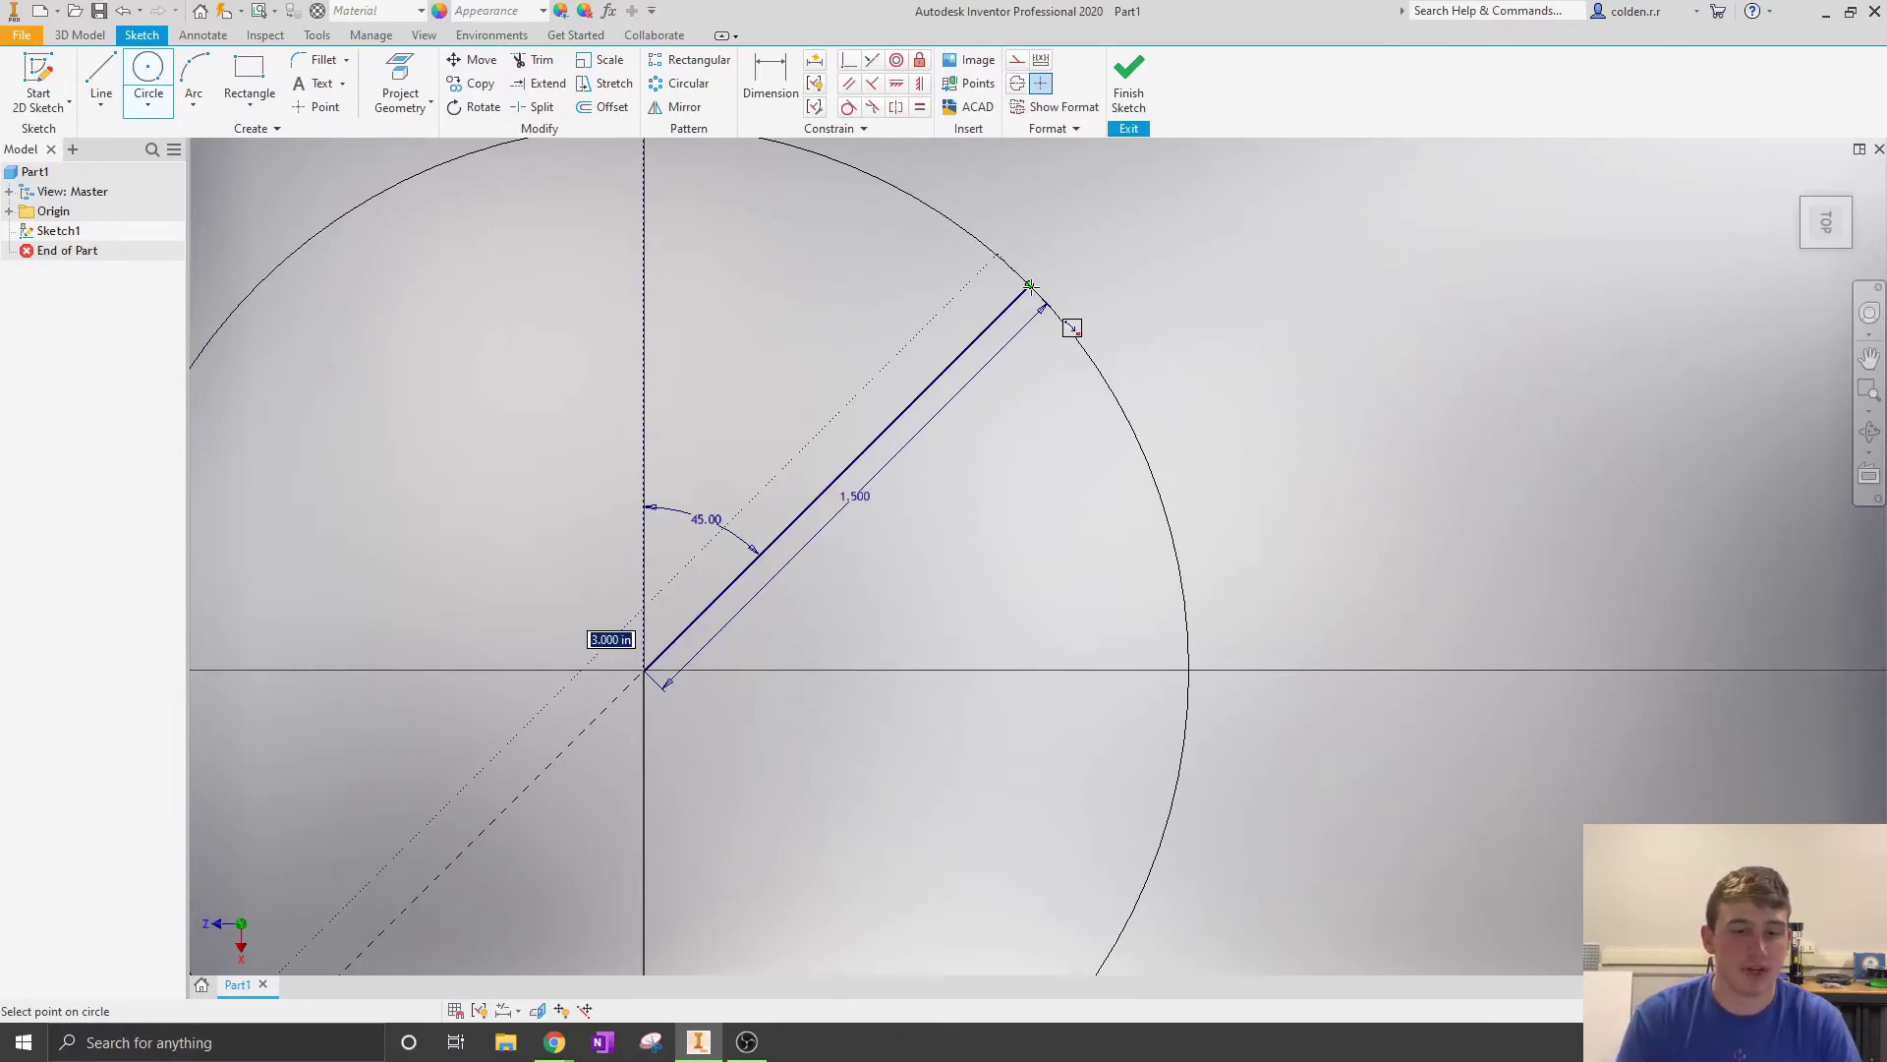
click(1031, 286)
scroll(1169, 511, up, 3)
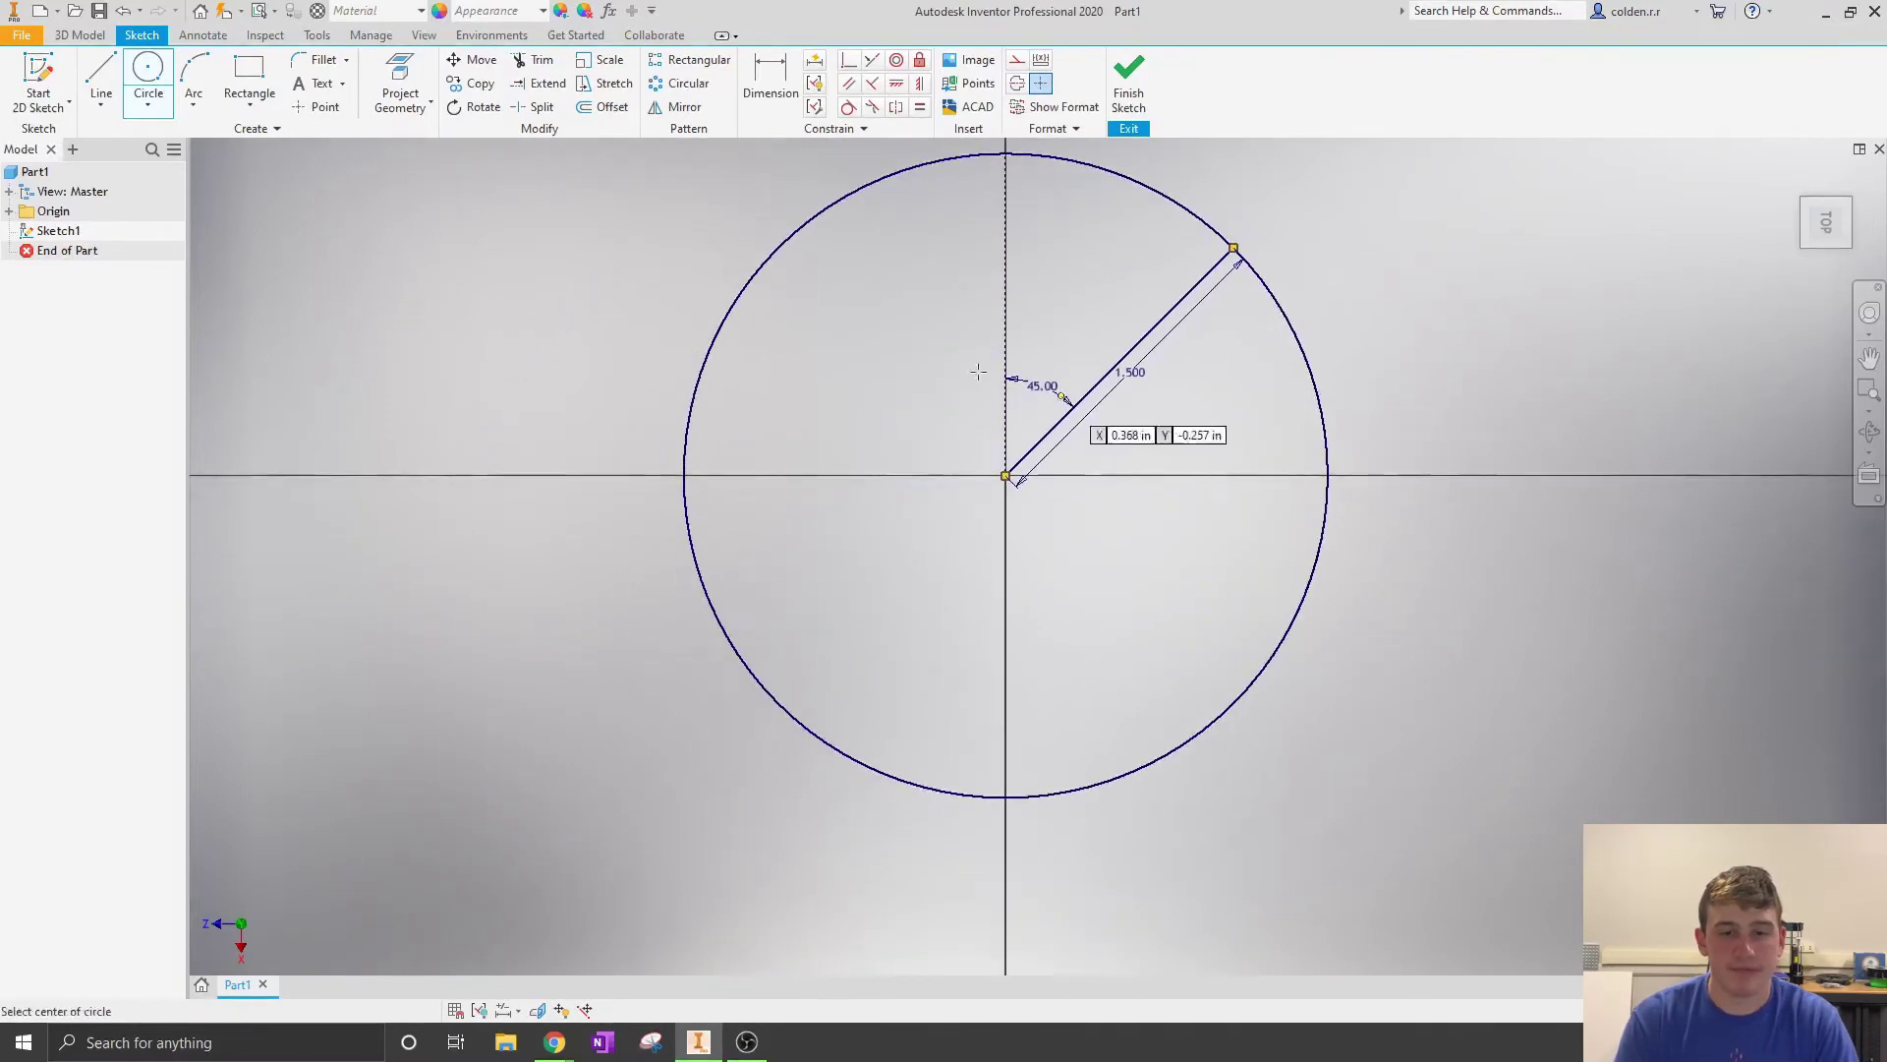
Step: Draw a vertical line from the origin to the circle's top quadrant
click(110, 81)
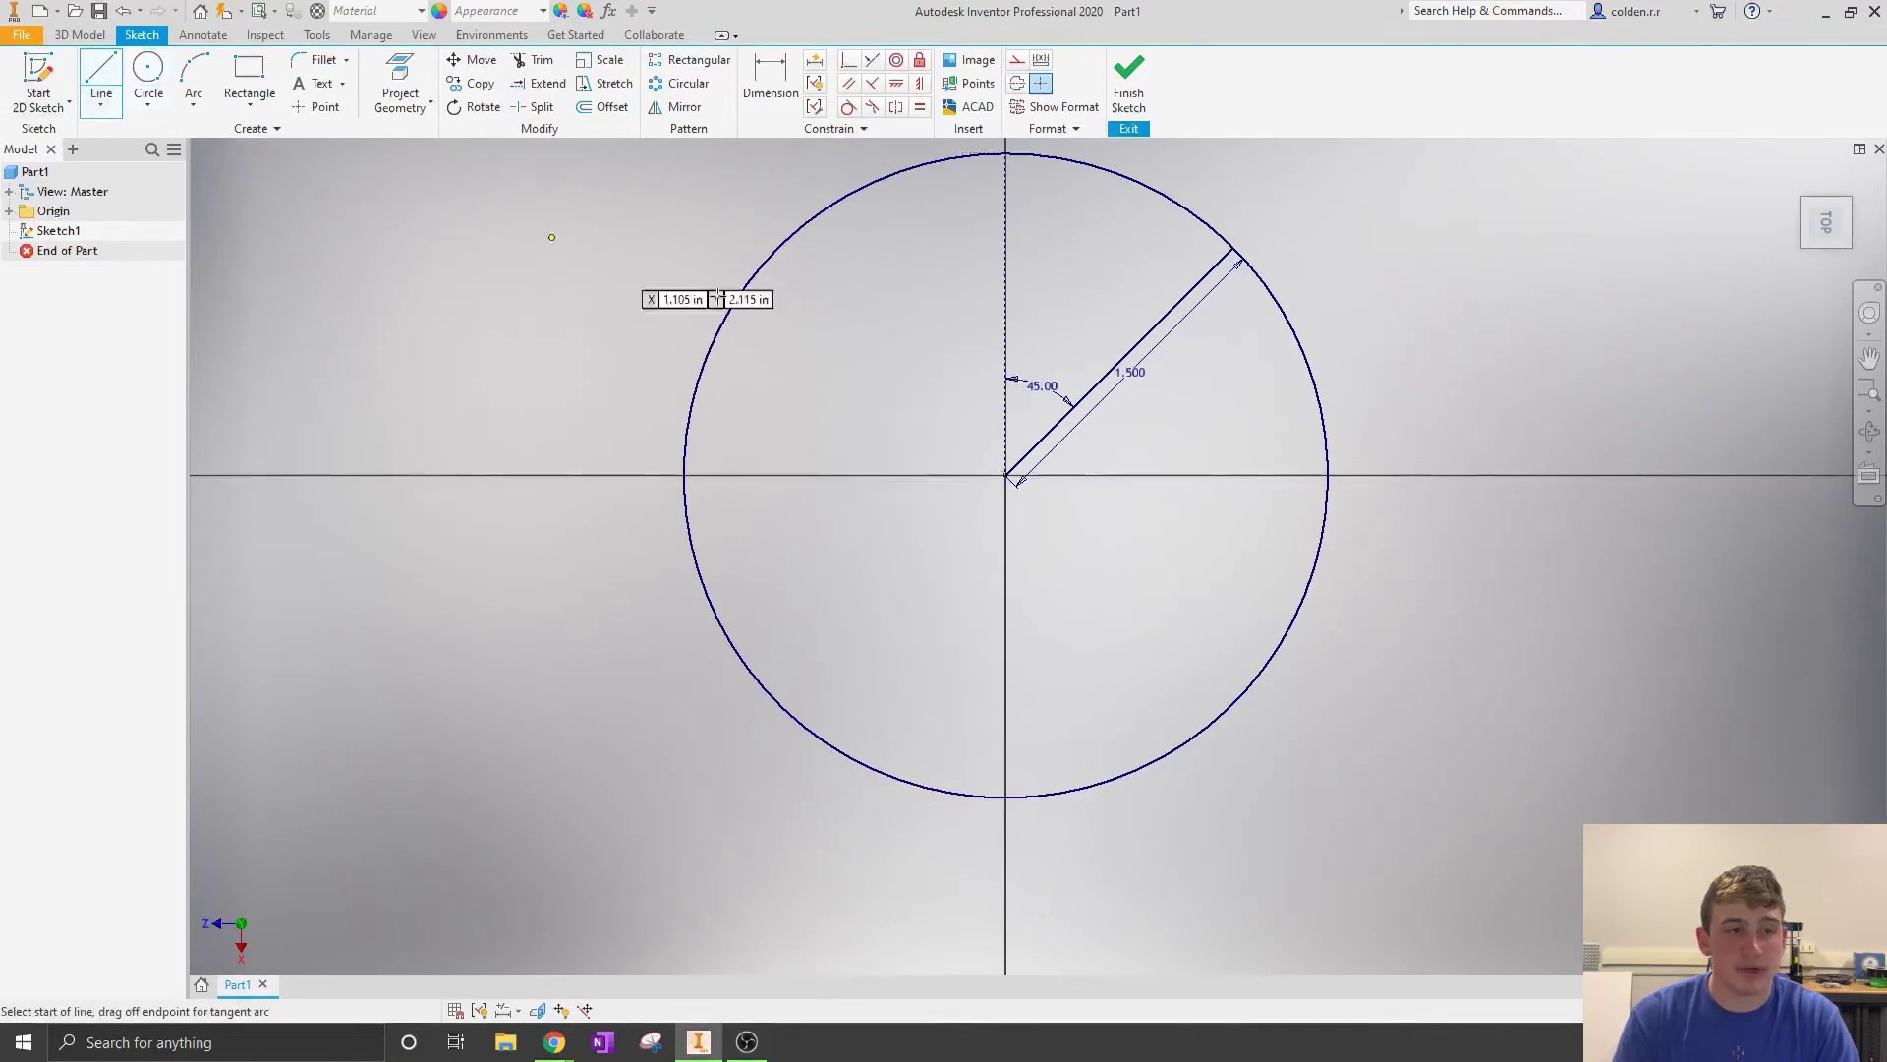
middle_drag(1050, 485, 1018, 557)
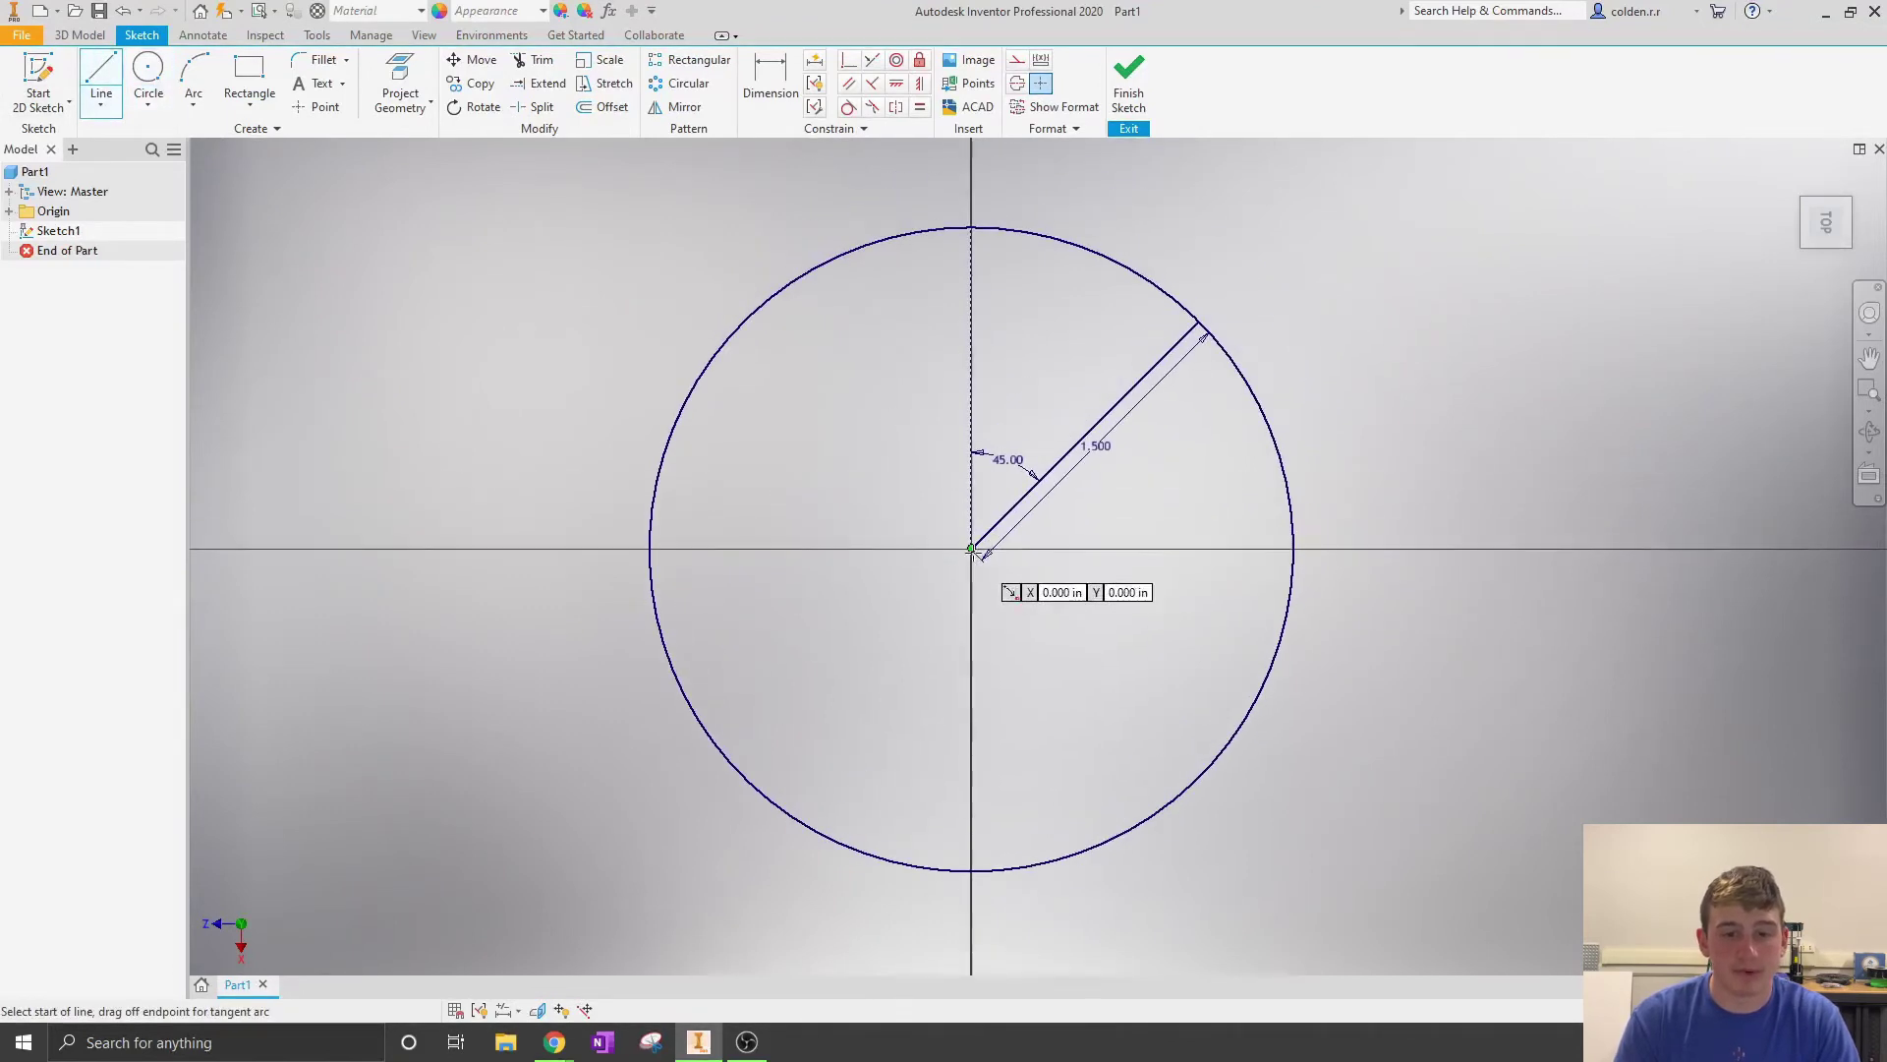
click(972, 549)
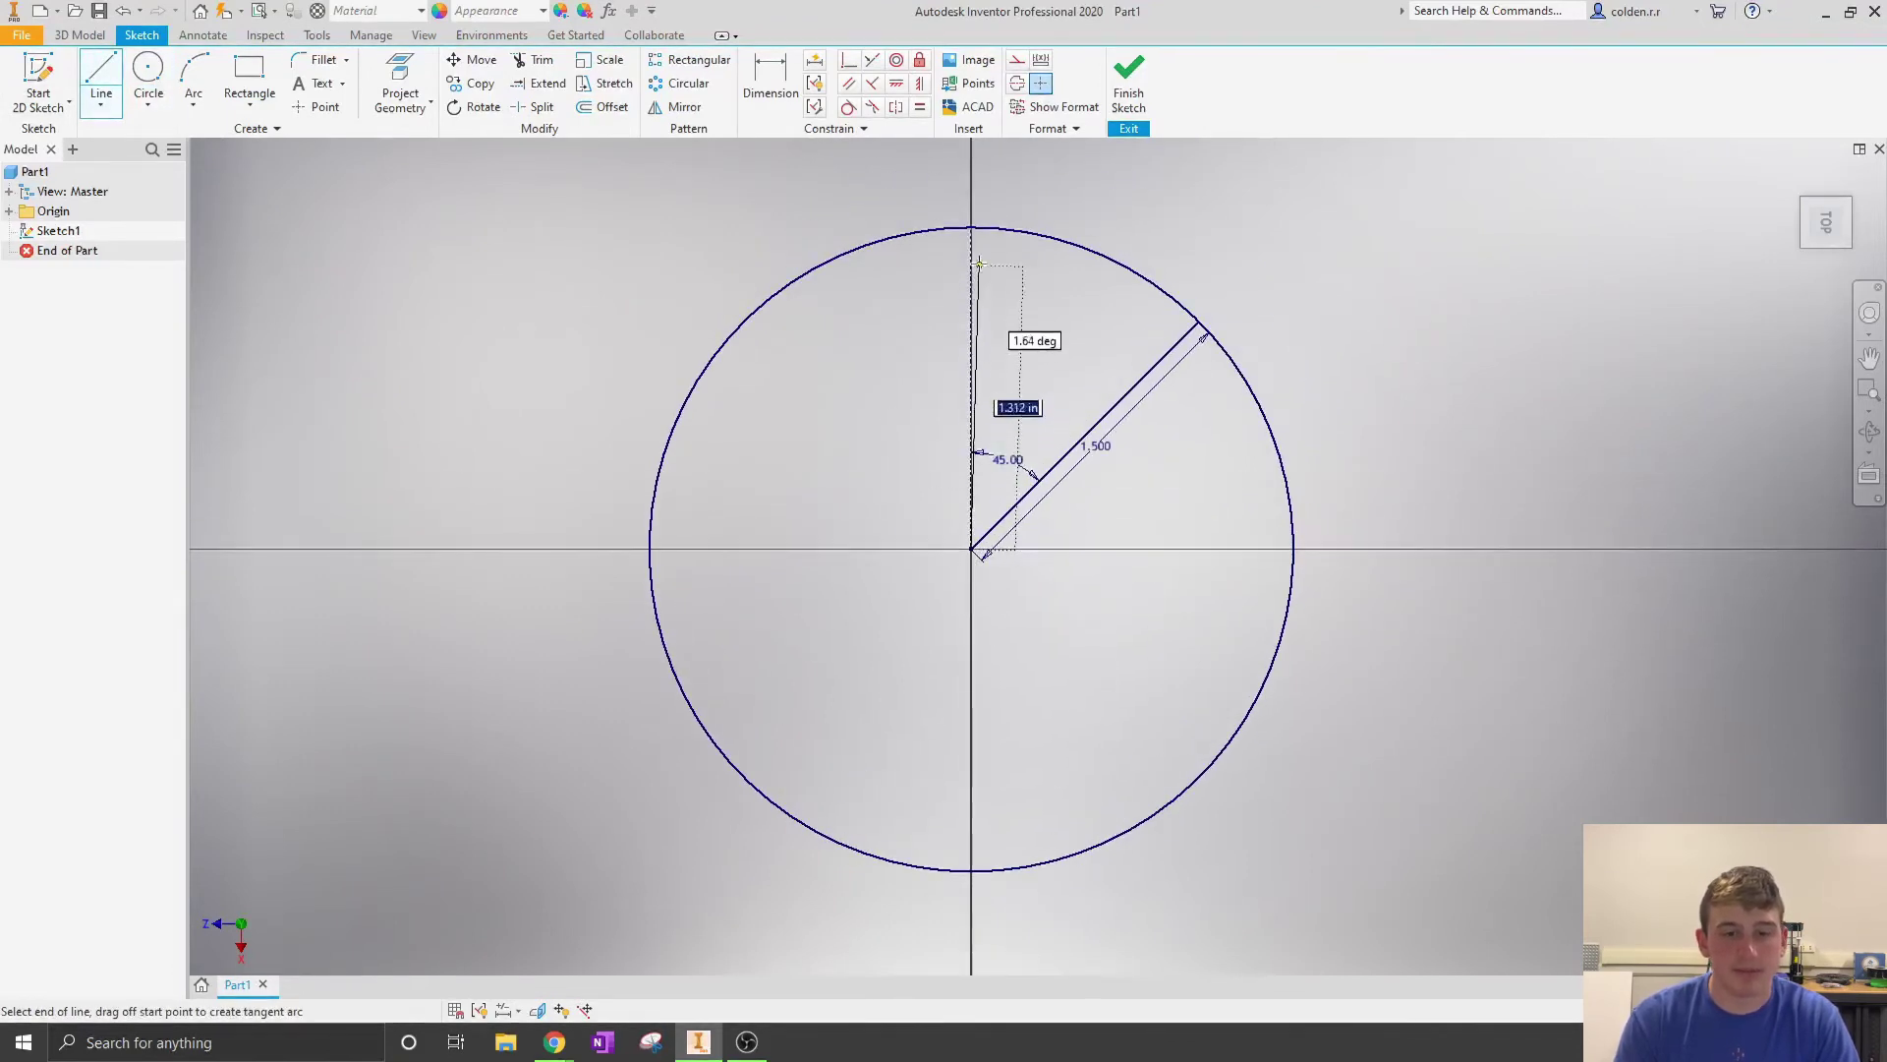
double_click(972, 227)
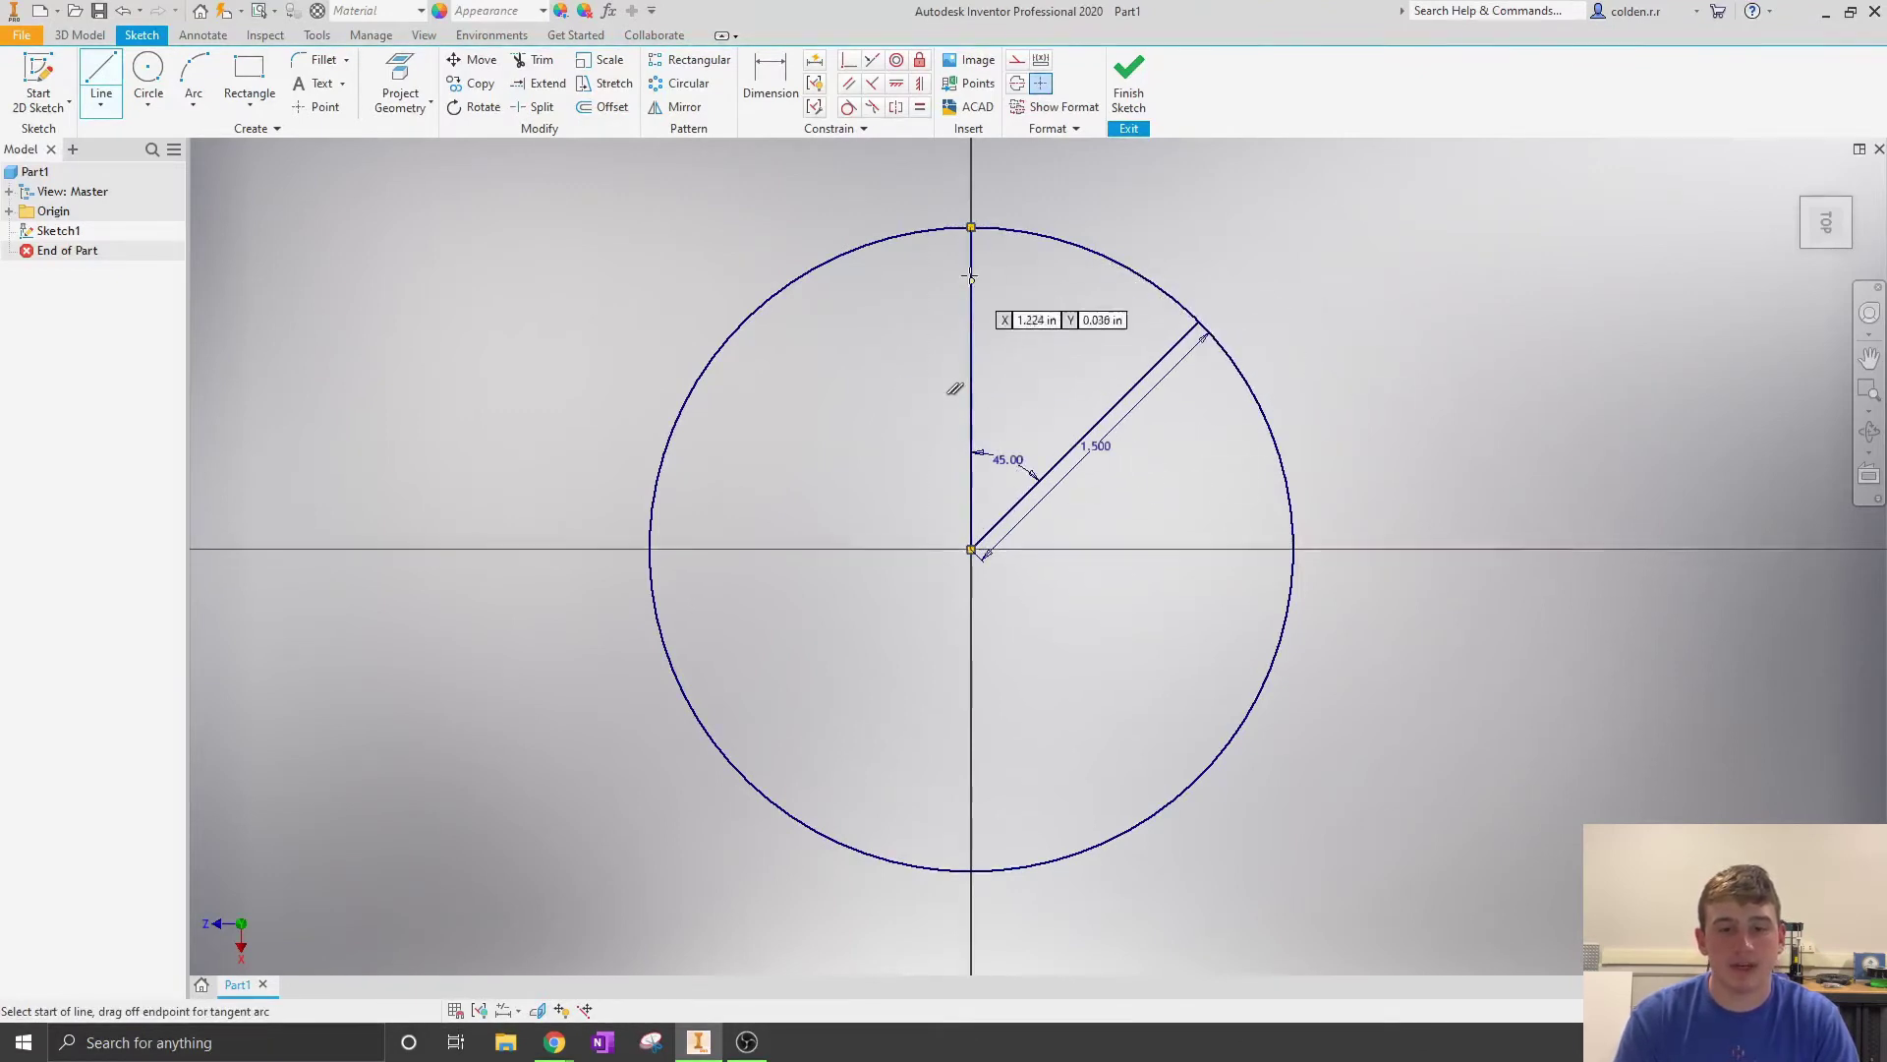
Step: Finish the sketch and preview an extrusion of the Pac-Man-shaped region, orbiting to inspect it
click(1131, 89)
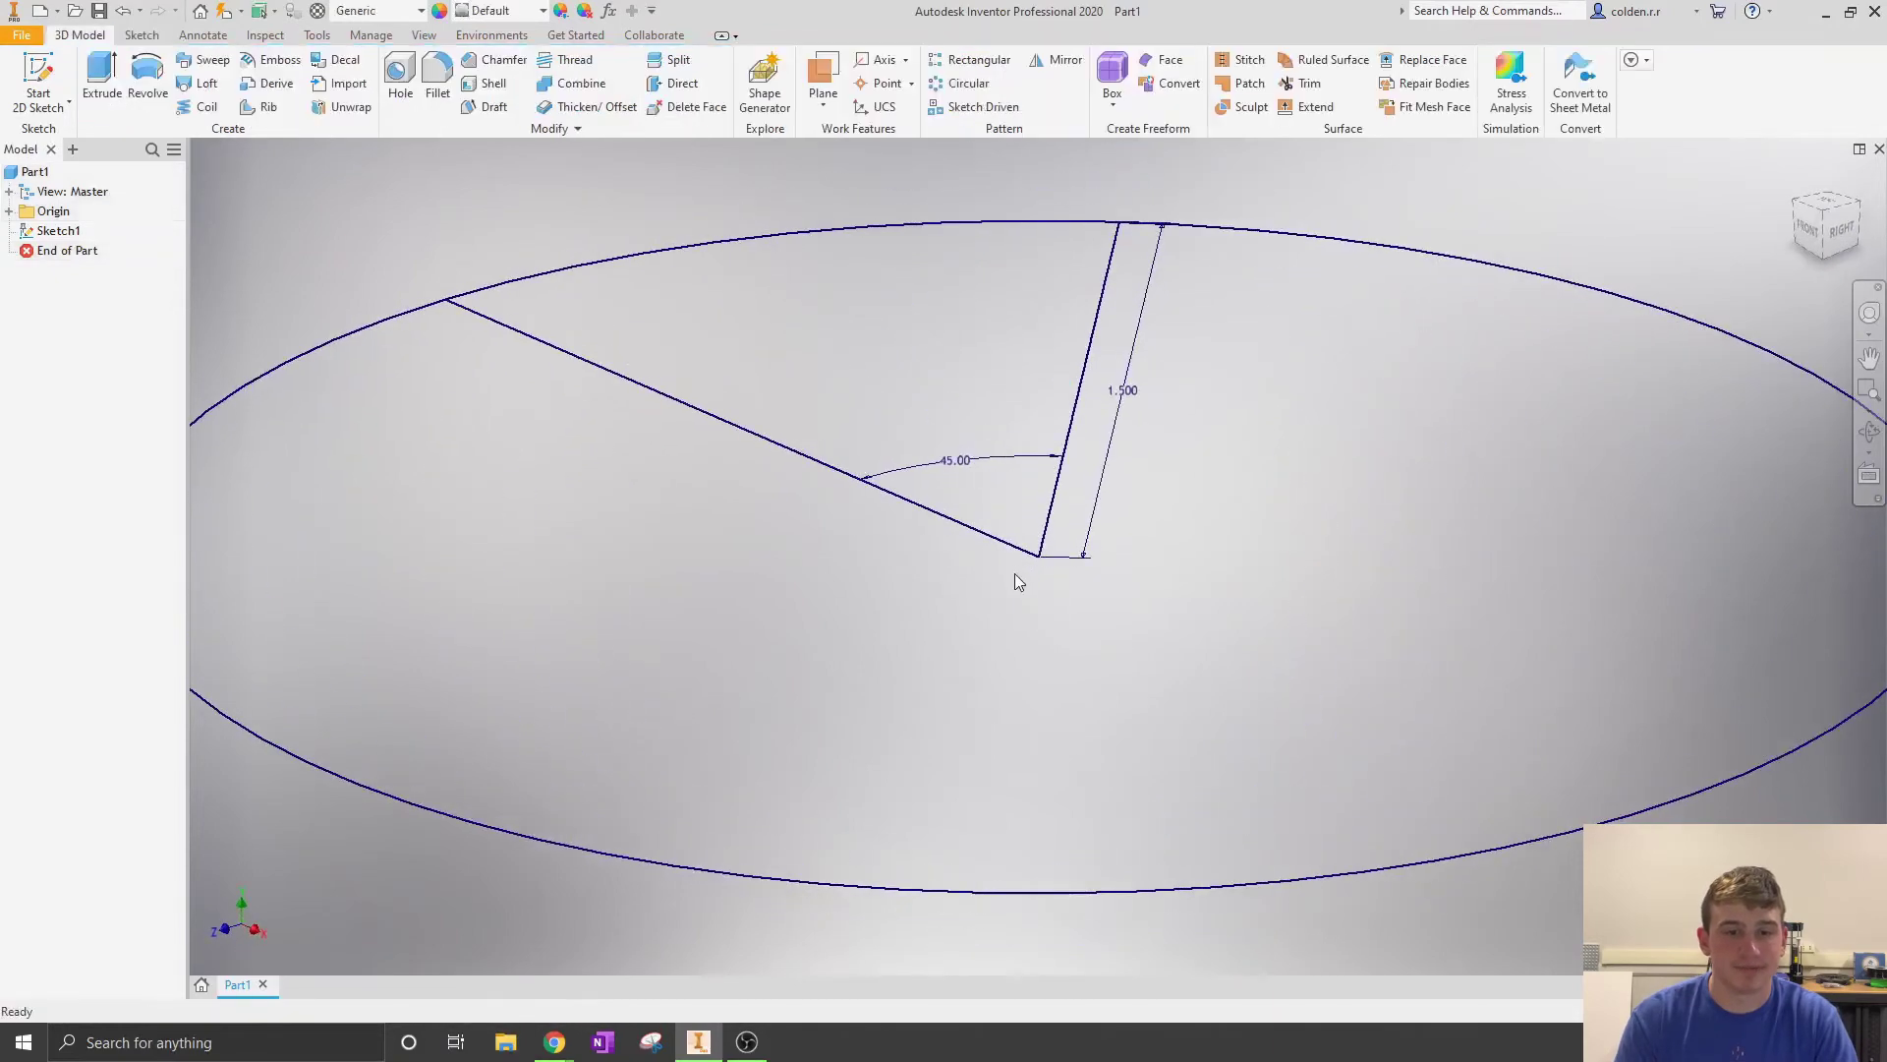
scroll(1015, 574, up, 4)
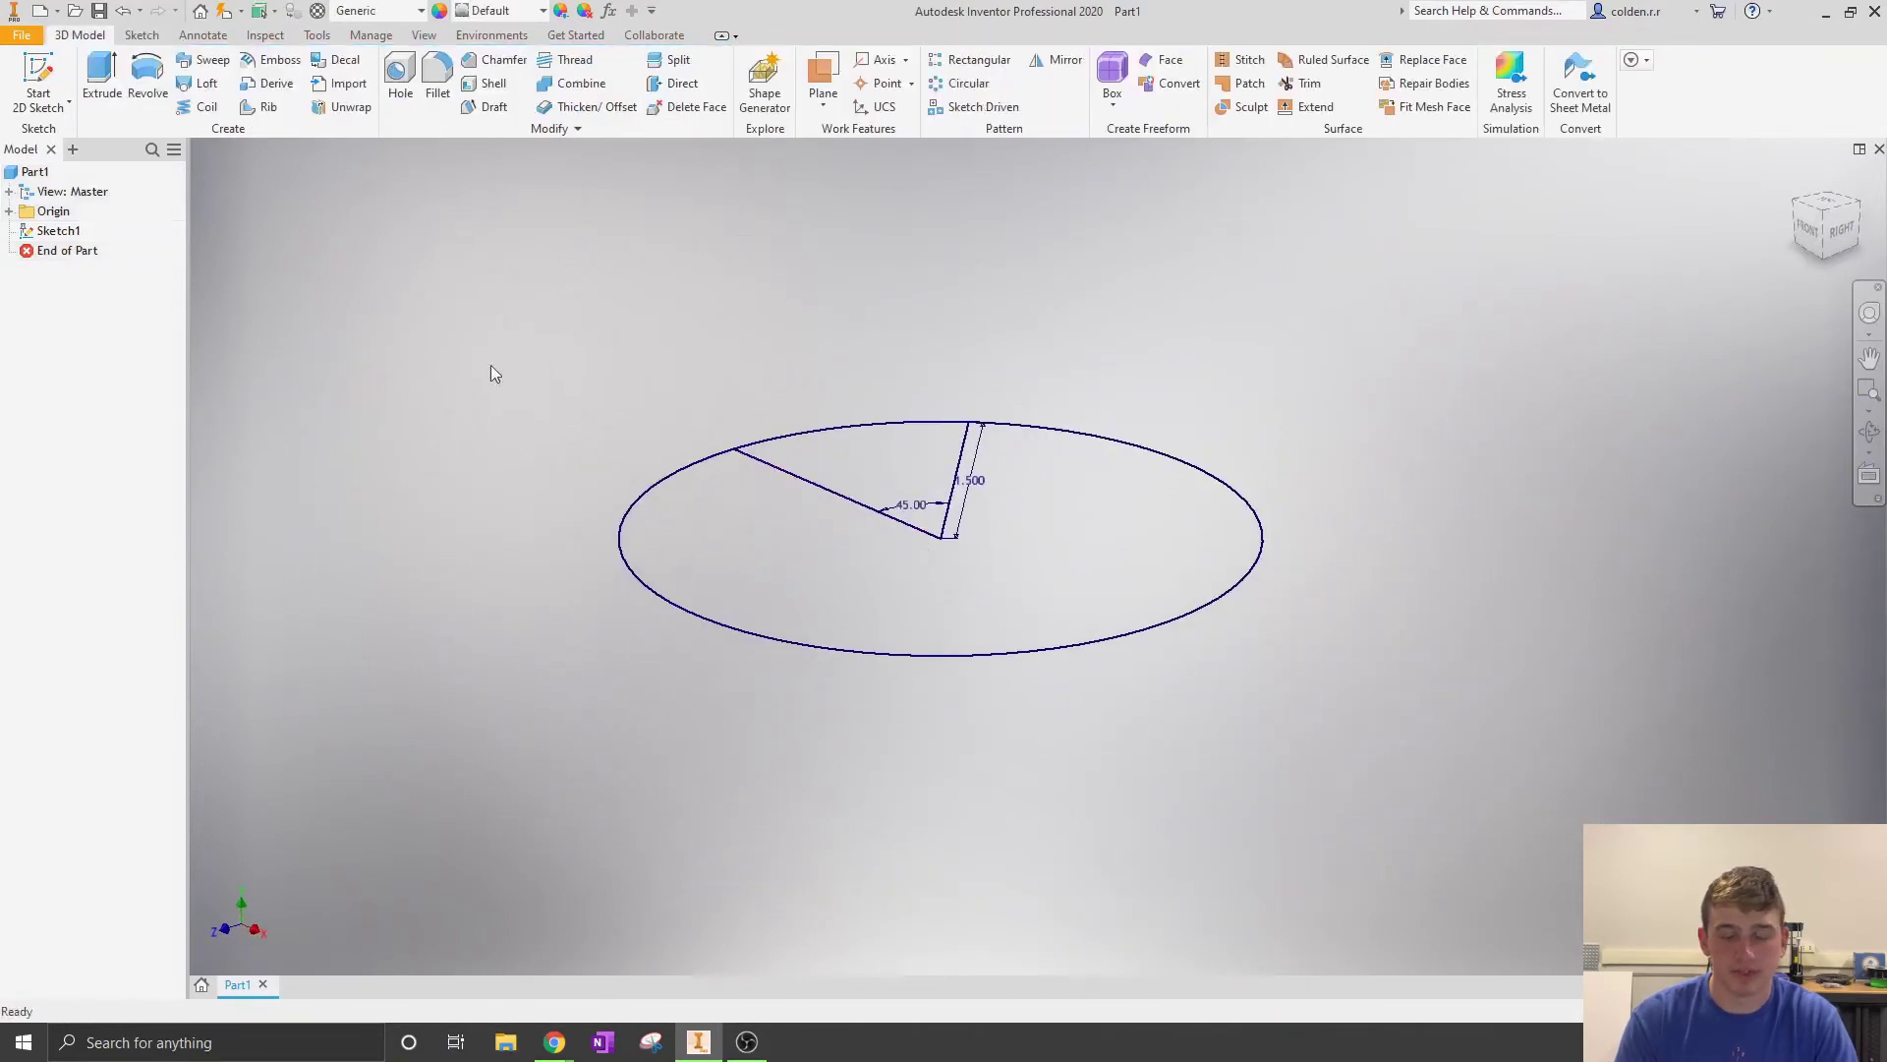
click(103, 84)
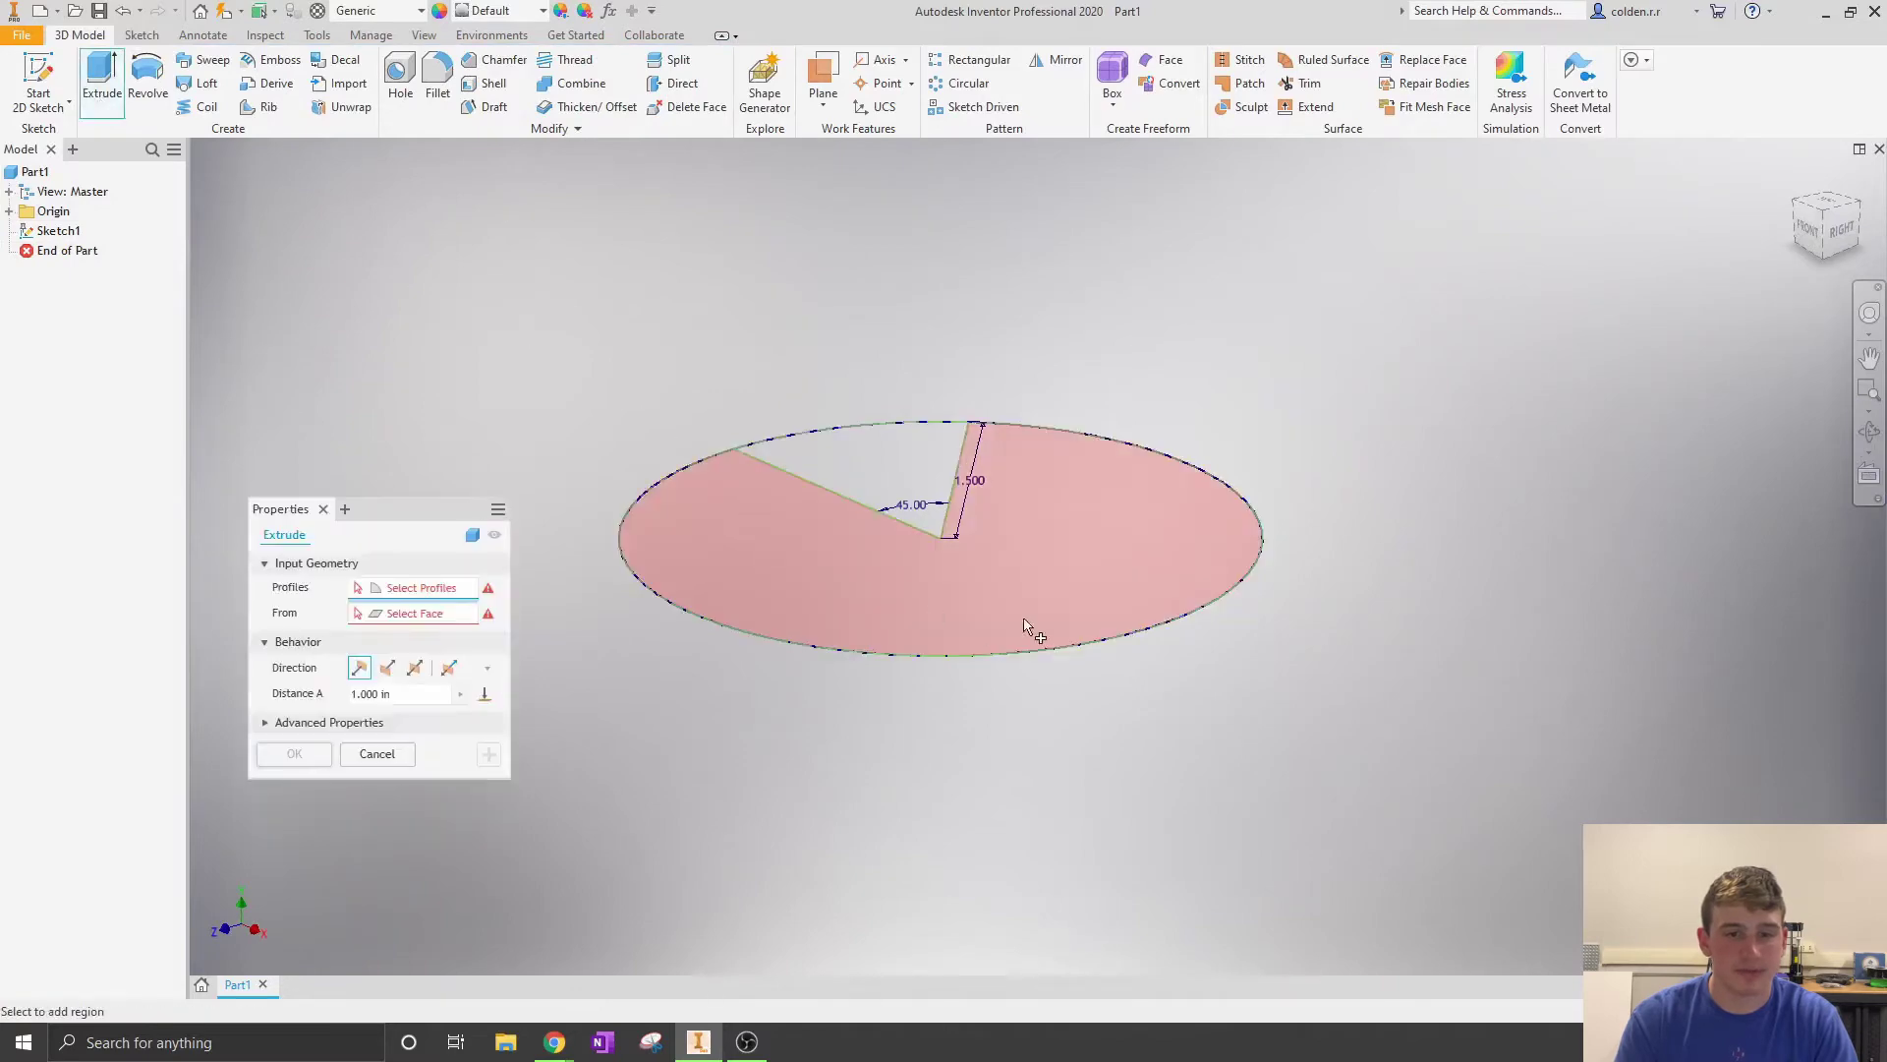
click(1115, 582)
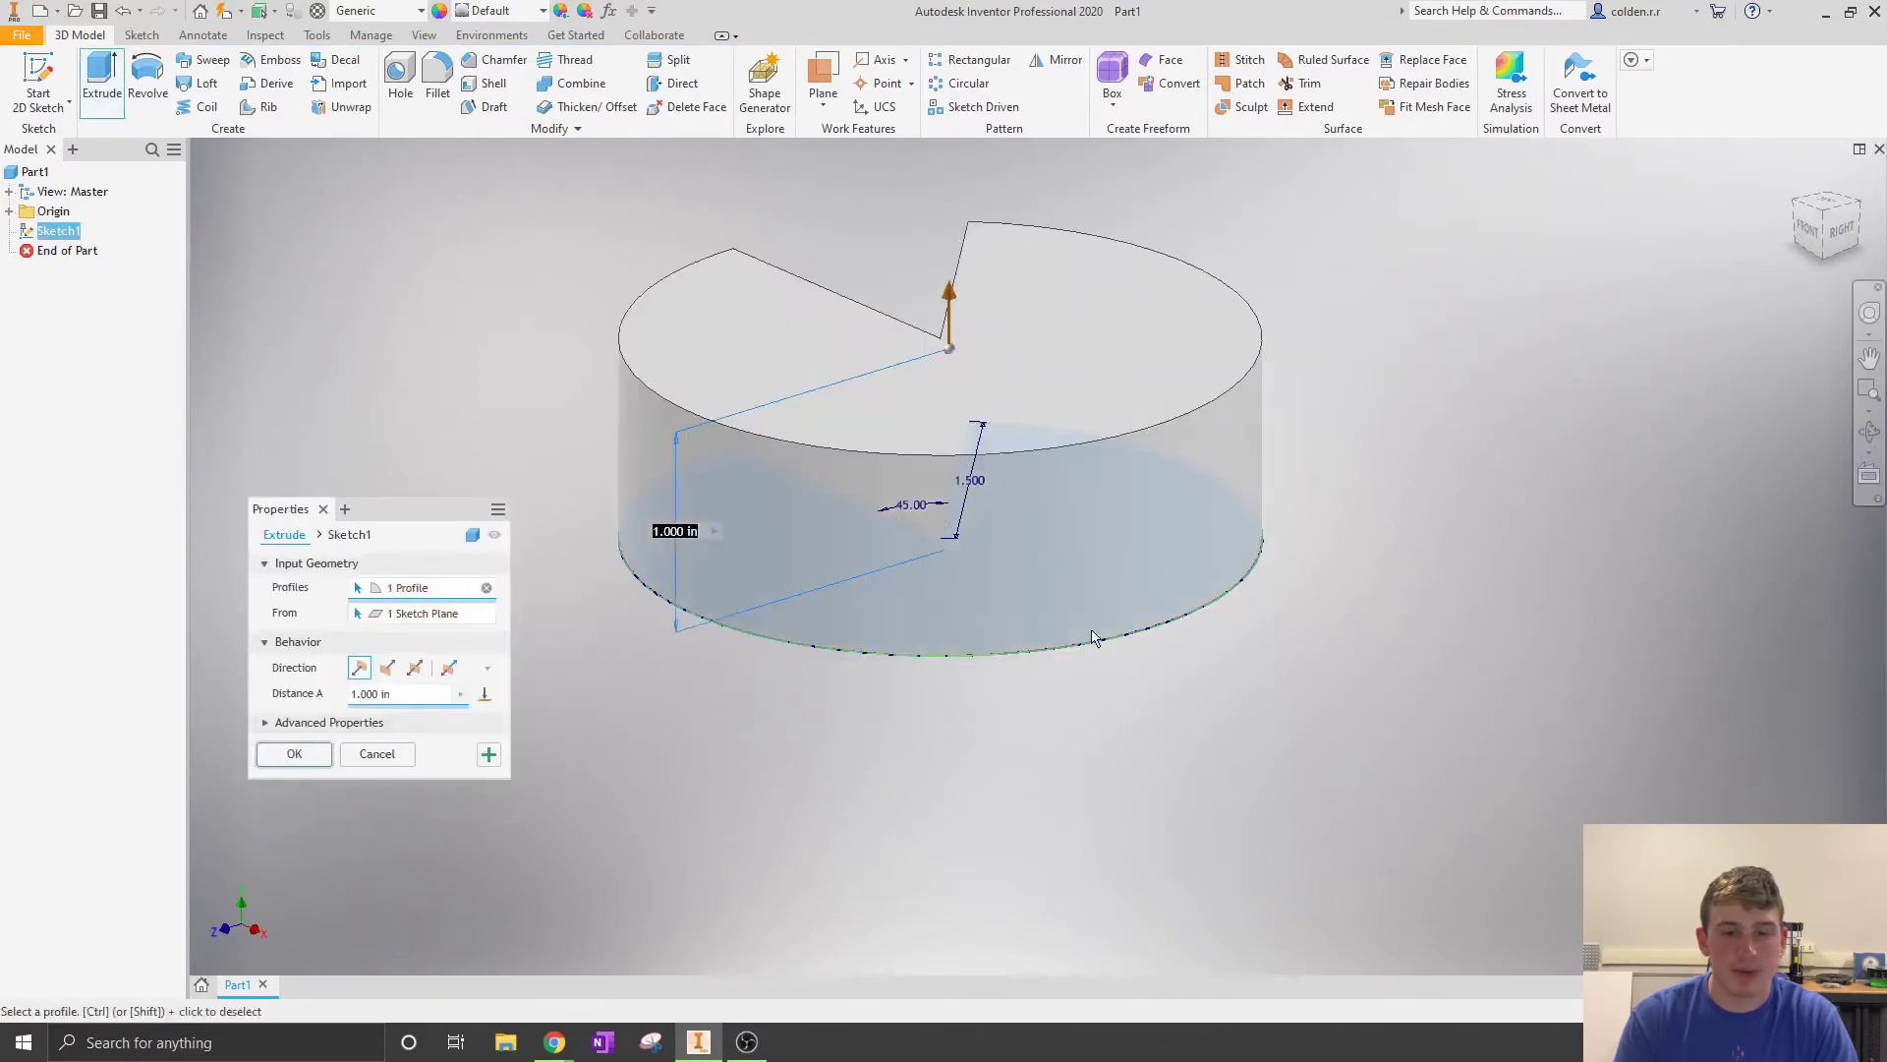
click(1818, 253)
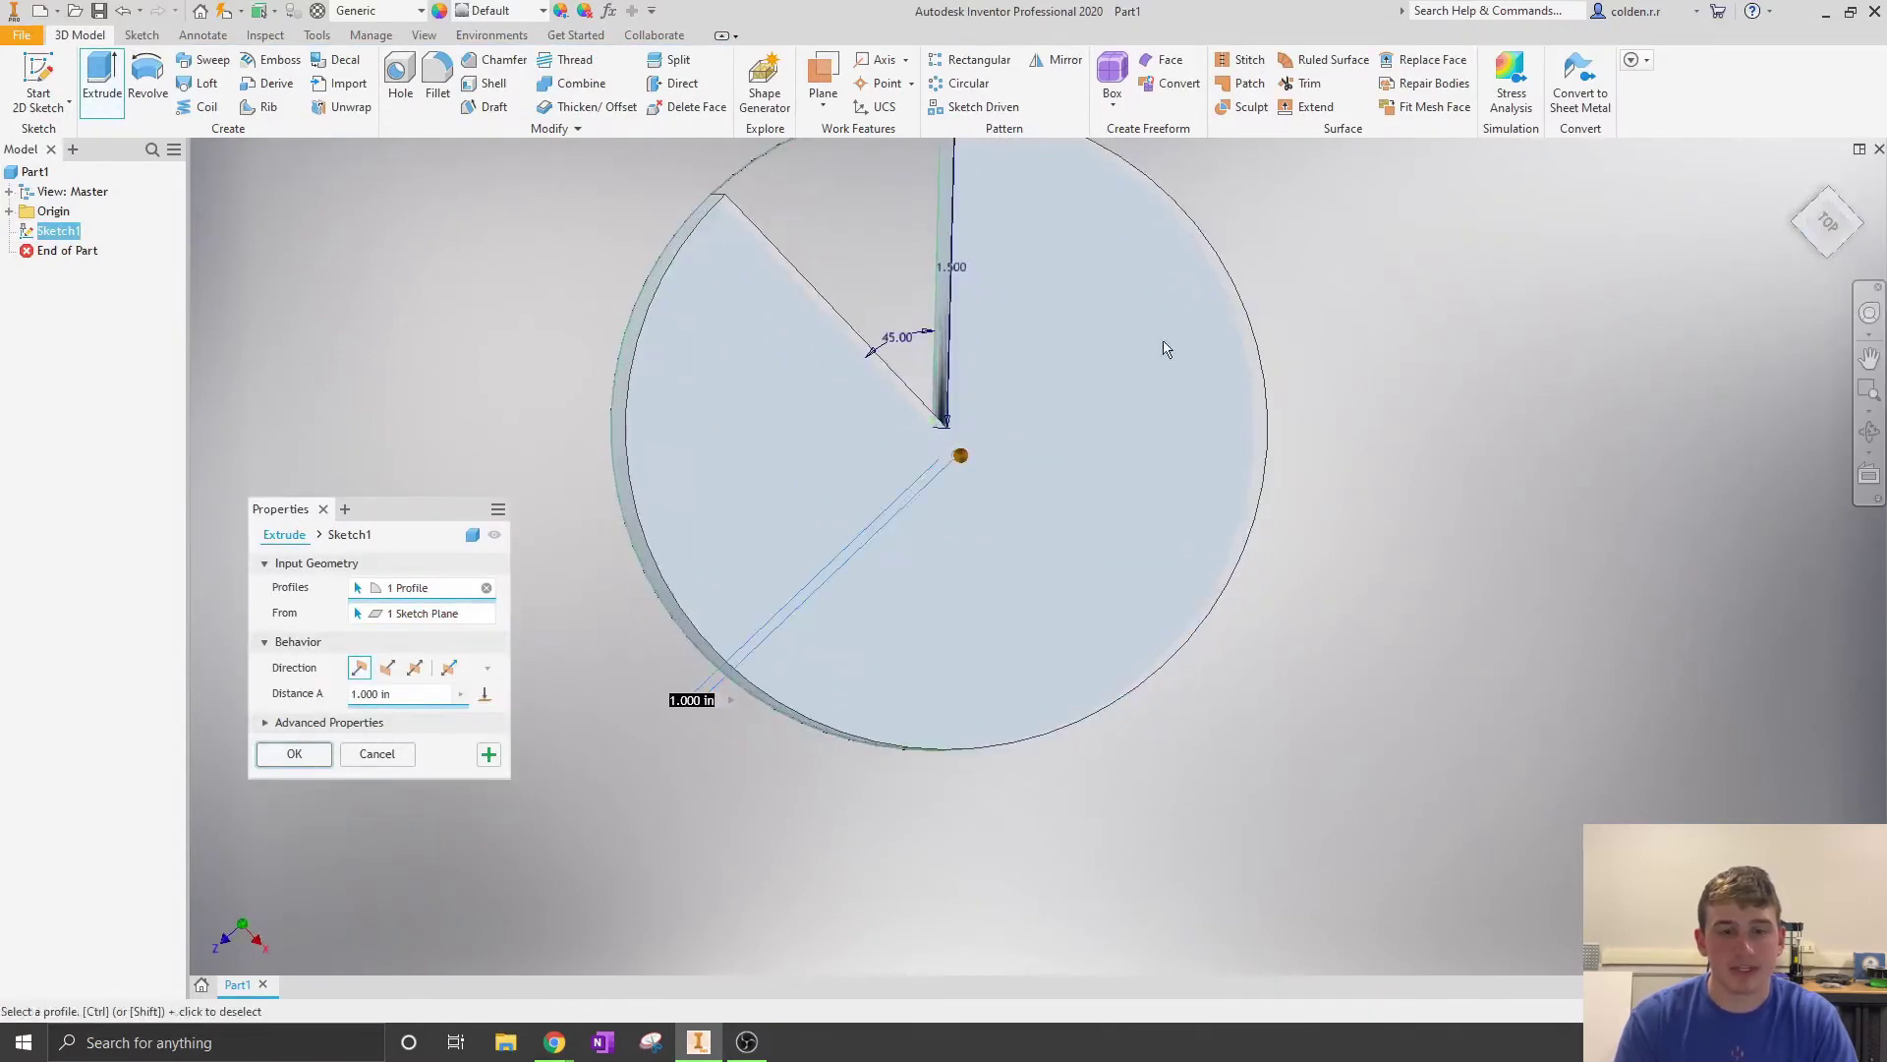
shift+middle_drag(1826, 222, 1871, 287)
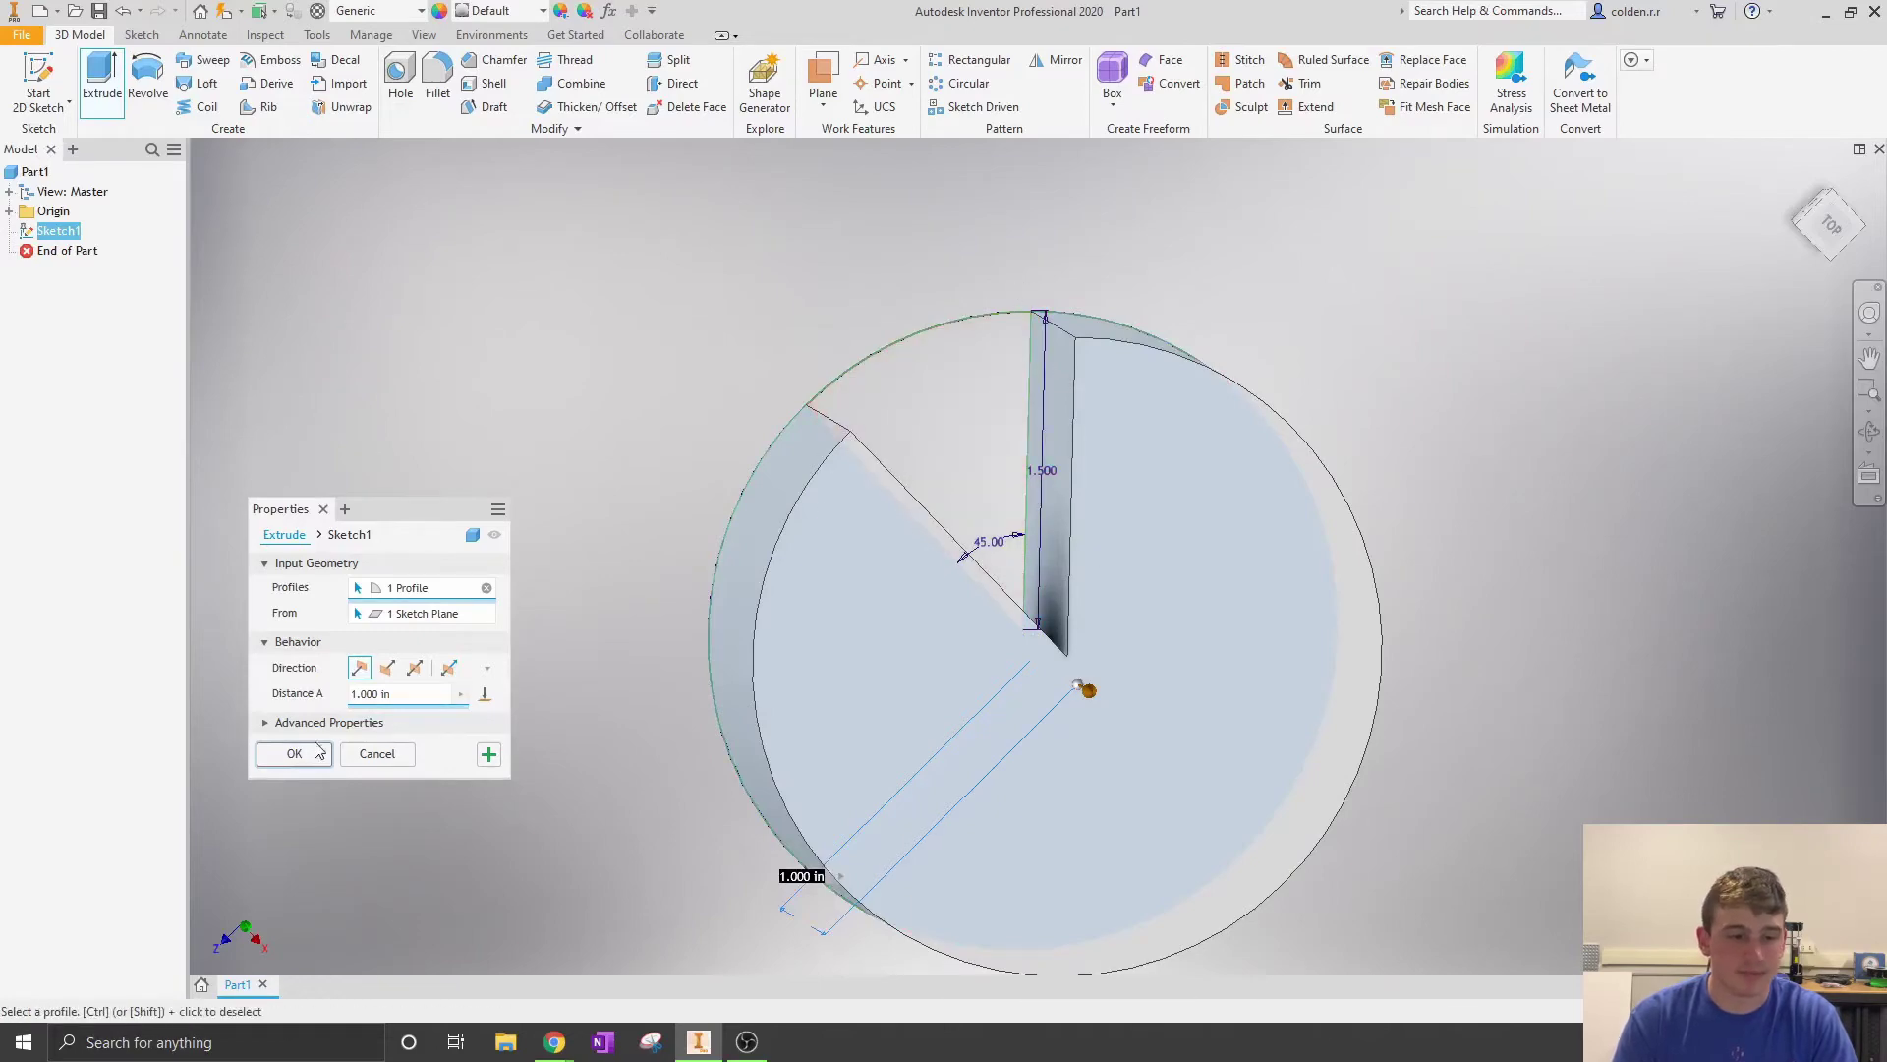
shift+middle_drag(1028, 659, 1091, 570)
click(1836, 236)
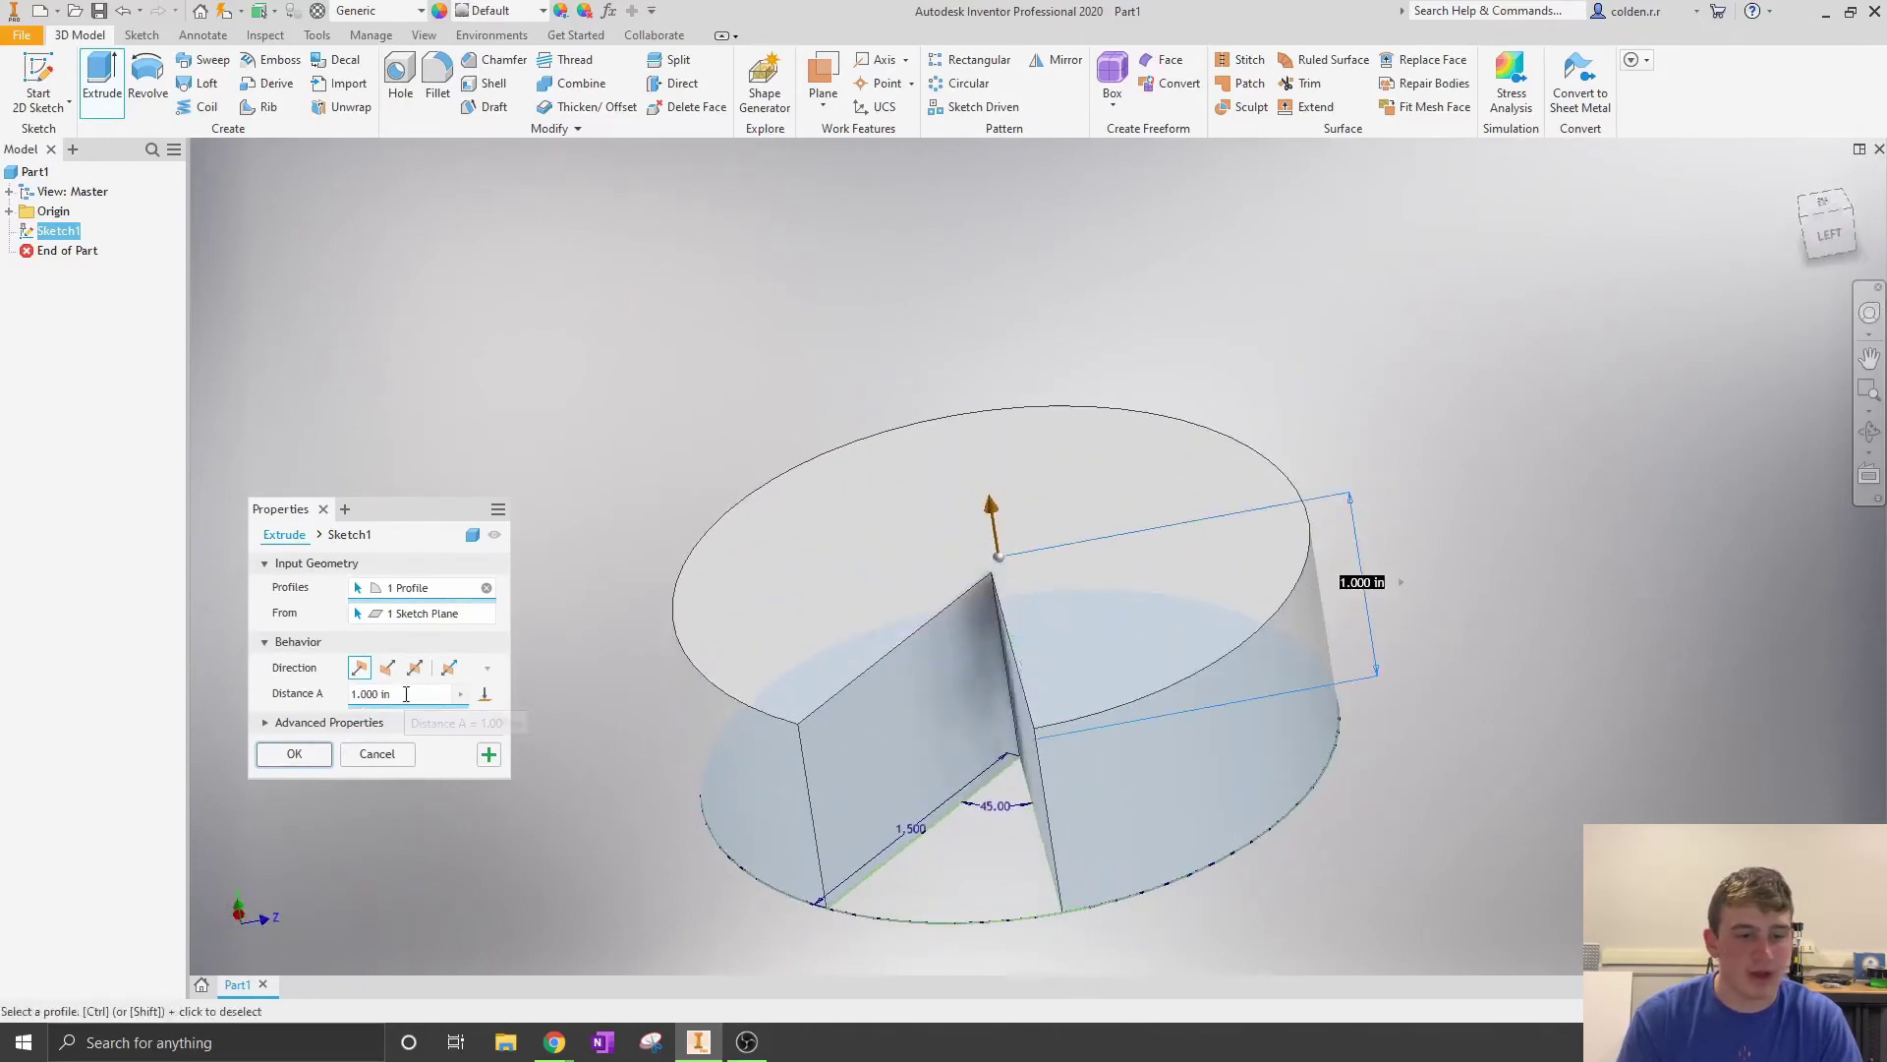
Step: Set extrusion Distance A to .25 in and flip it downward
text(4)
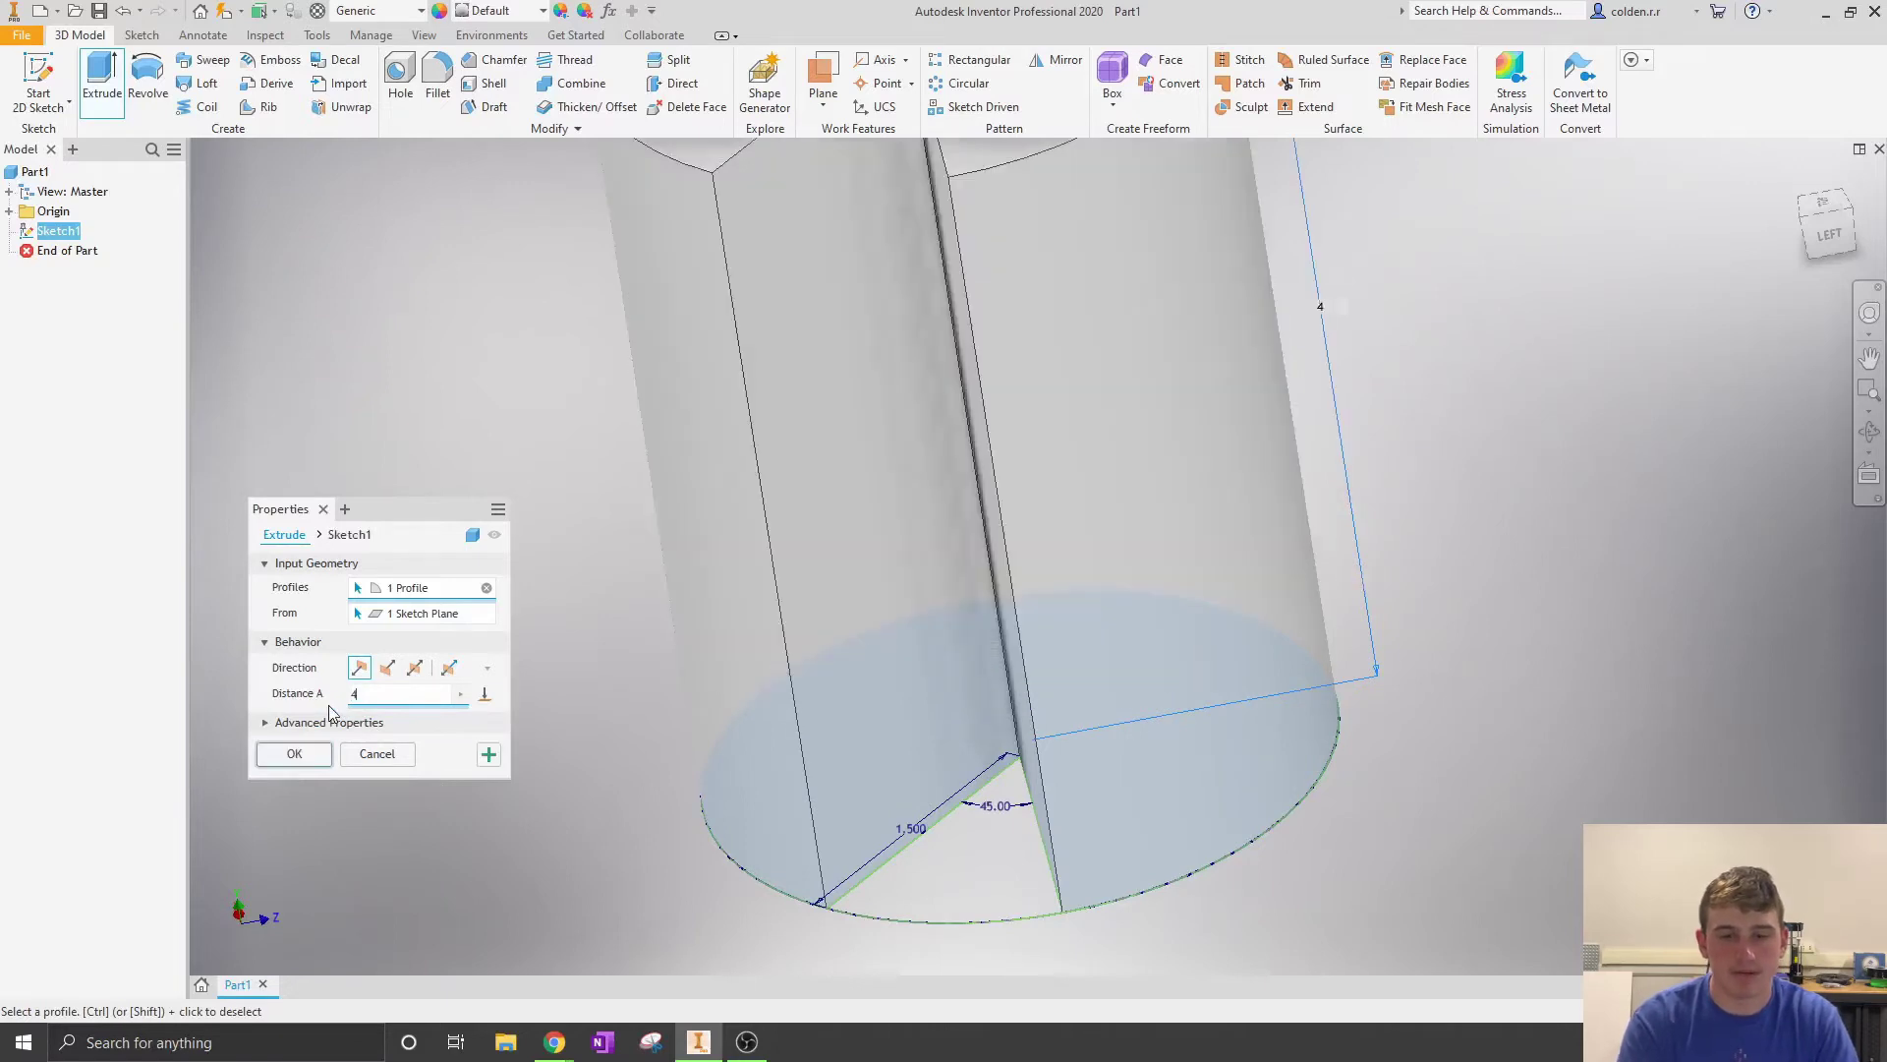
key(BackSpace)
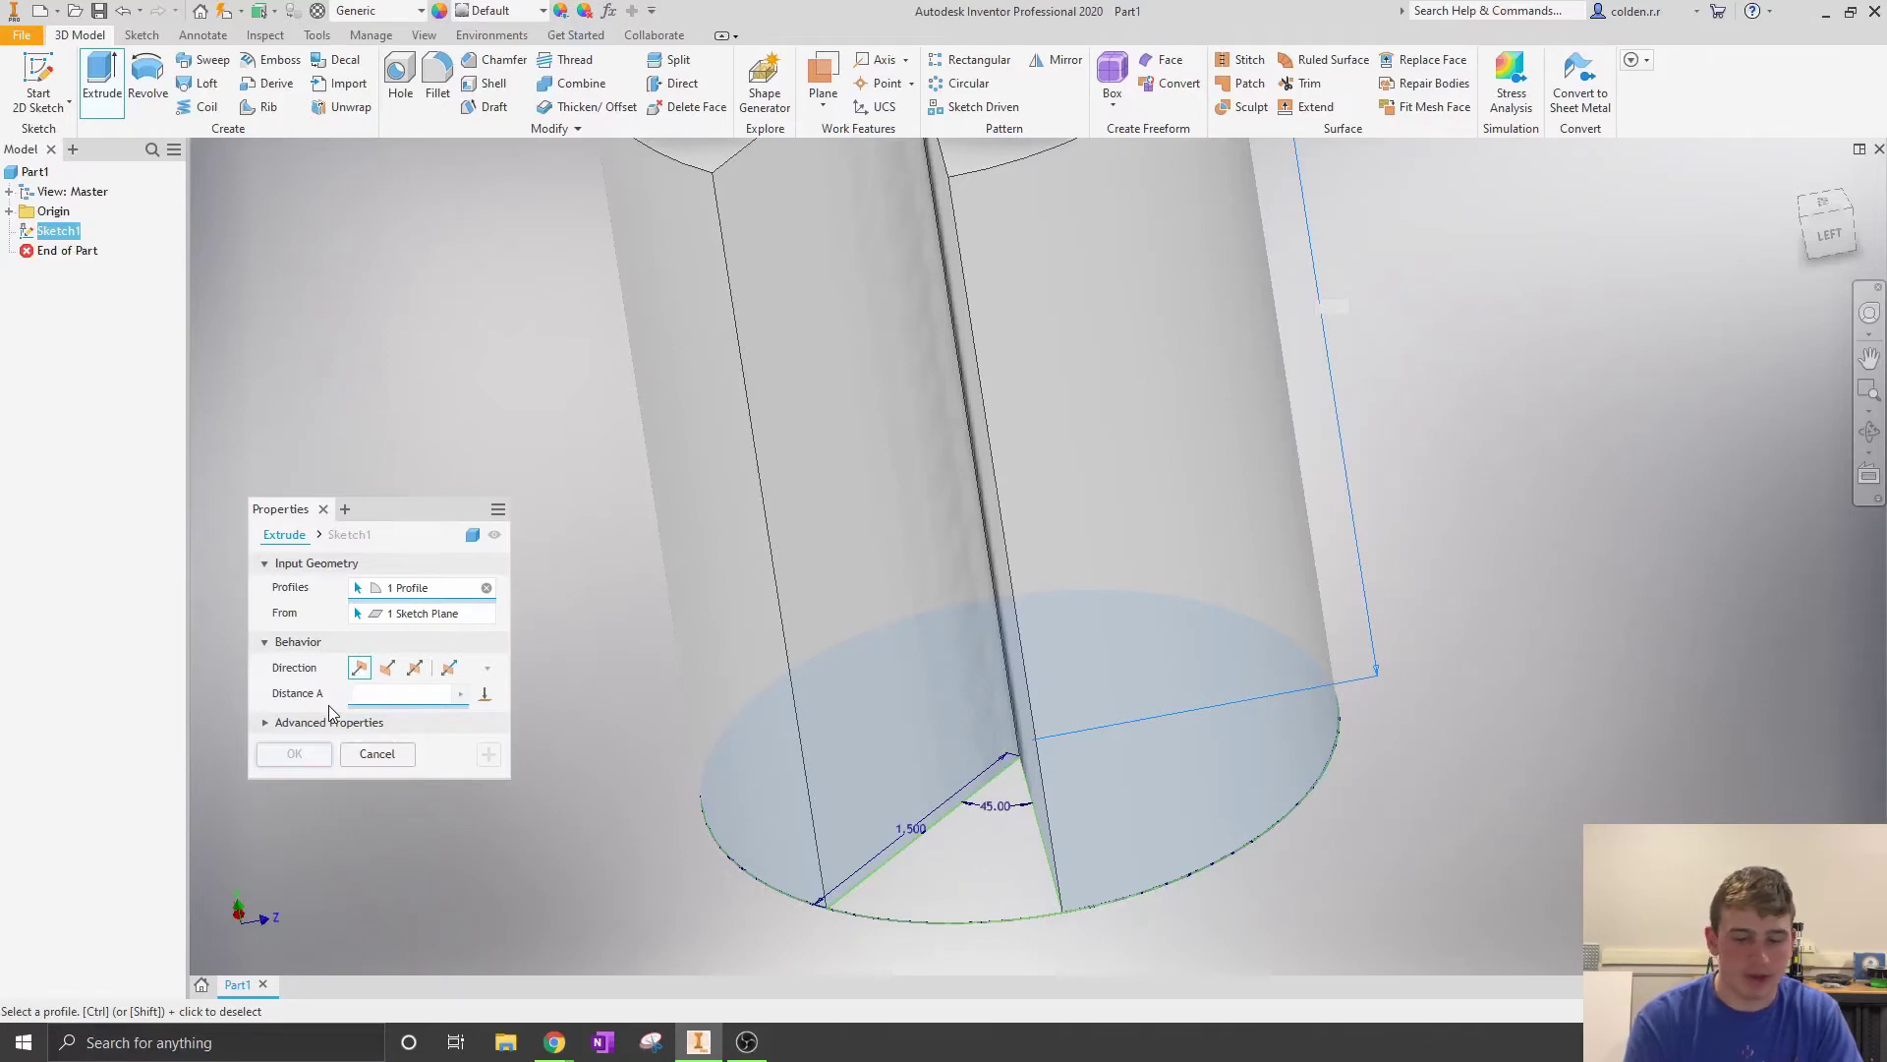
text(.25)
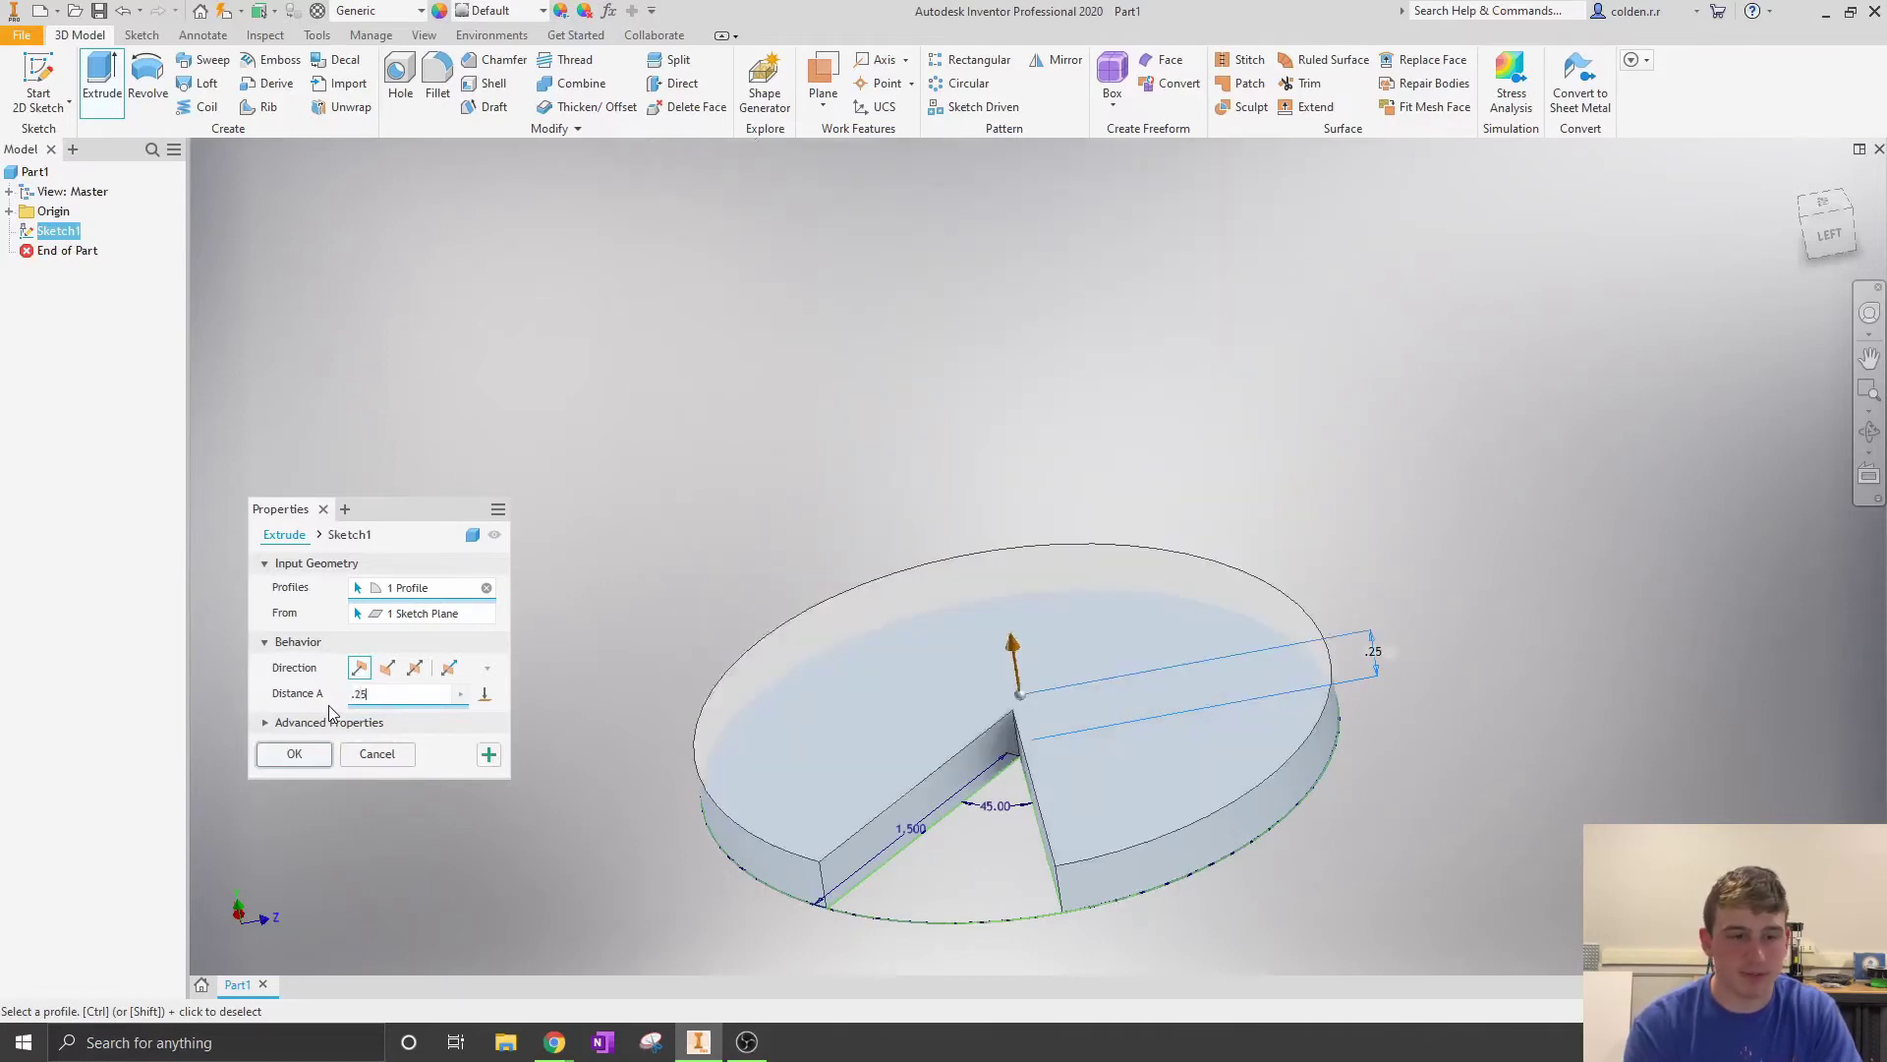
click(387, 668)
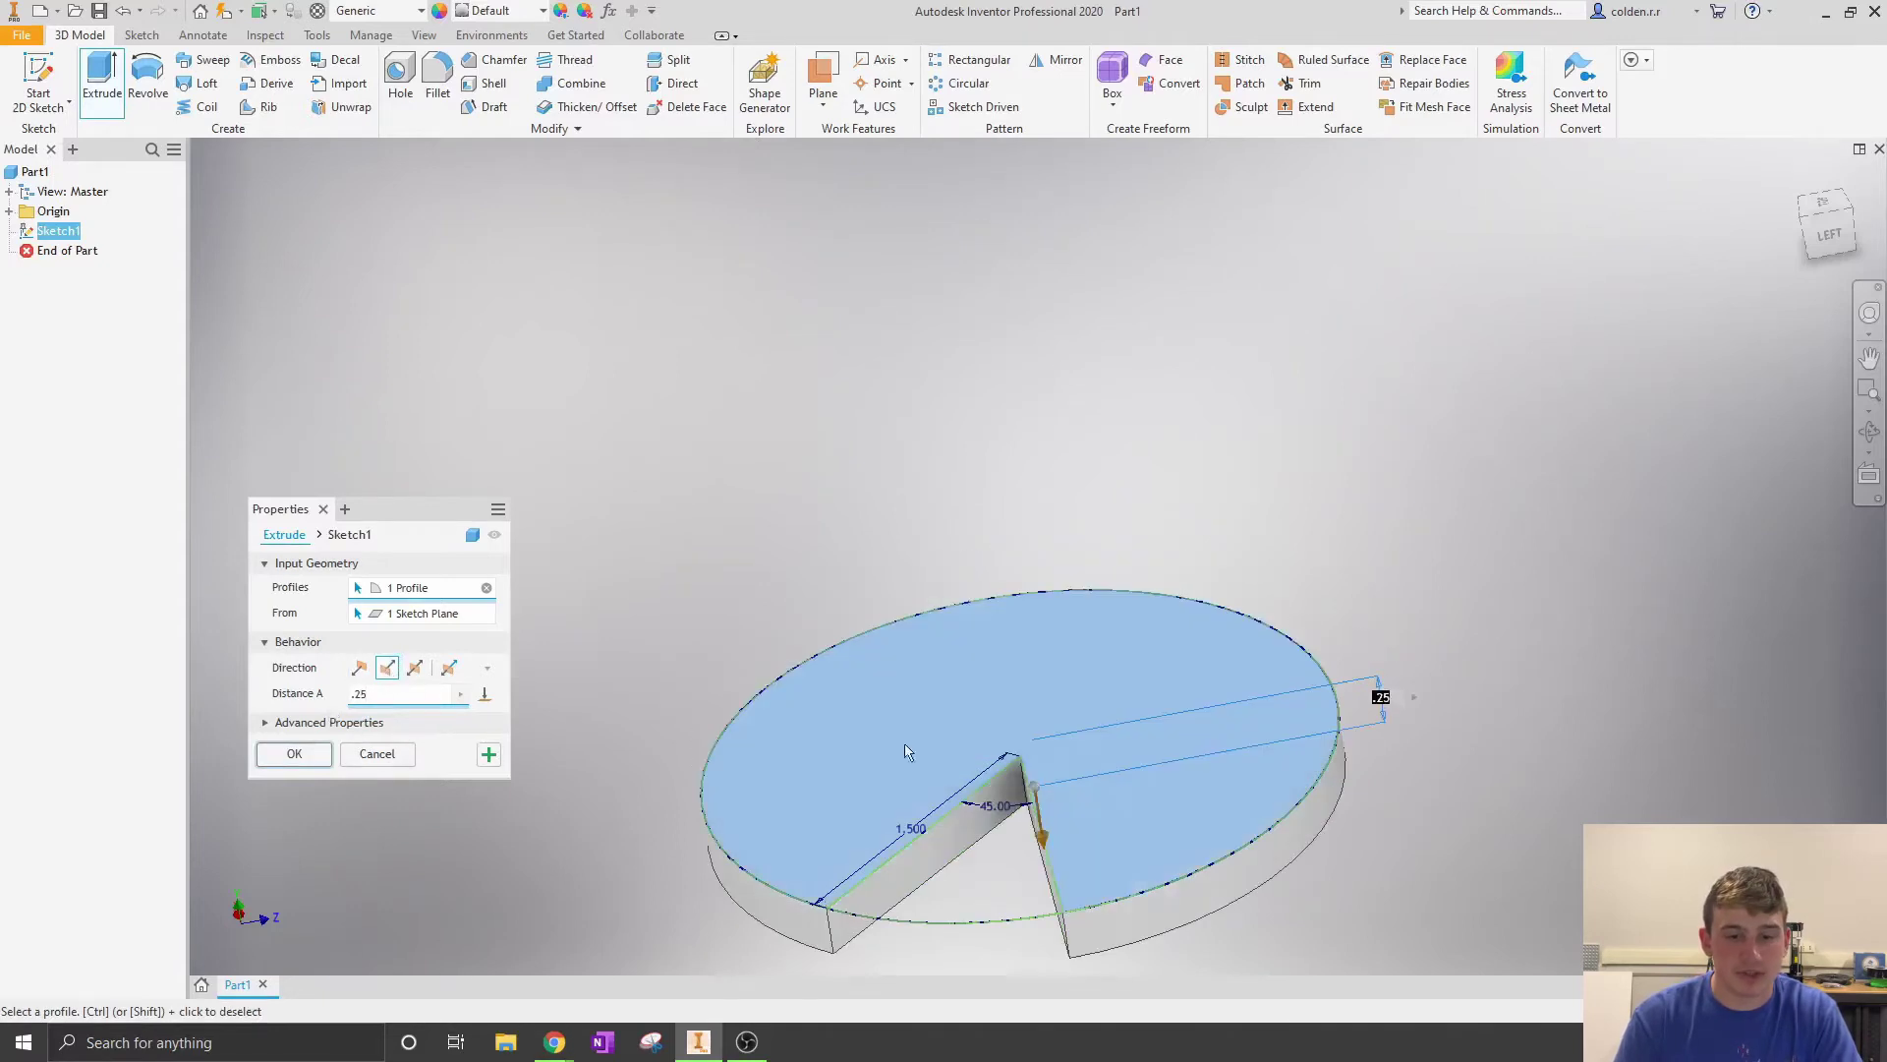
scroll(1646, 776, down, 3)
middle_drag(1592, 551, 1376, 590)
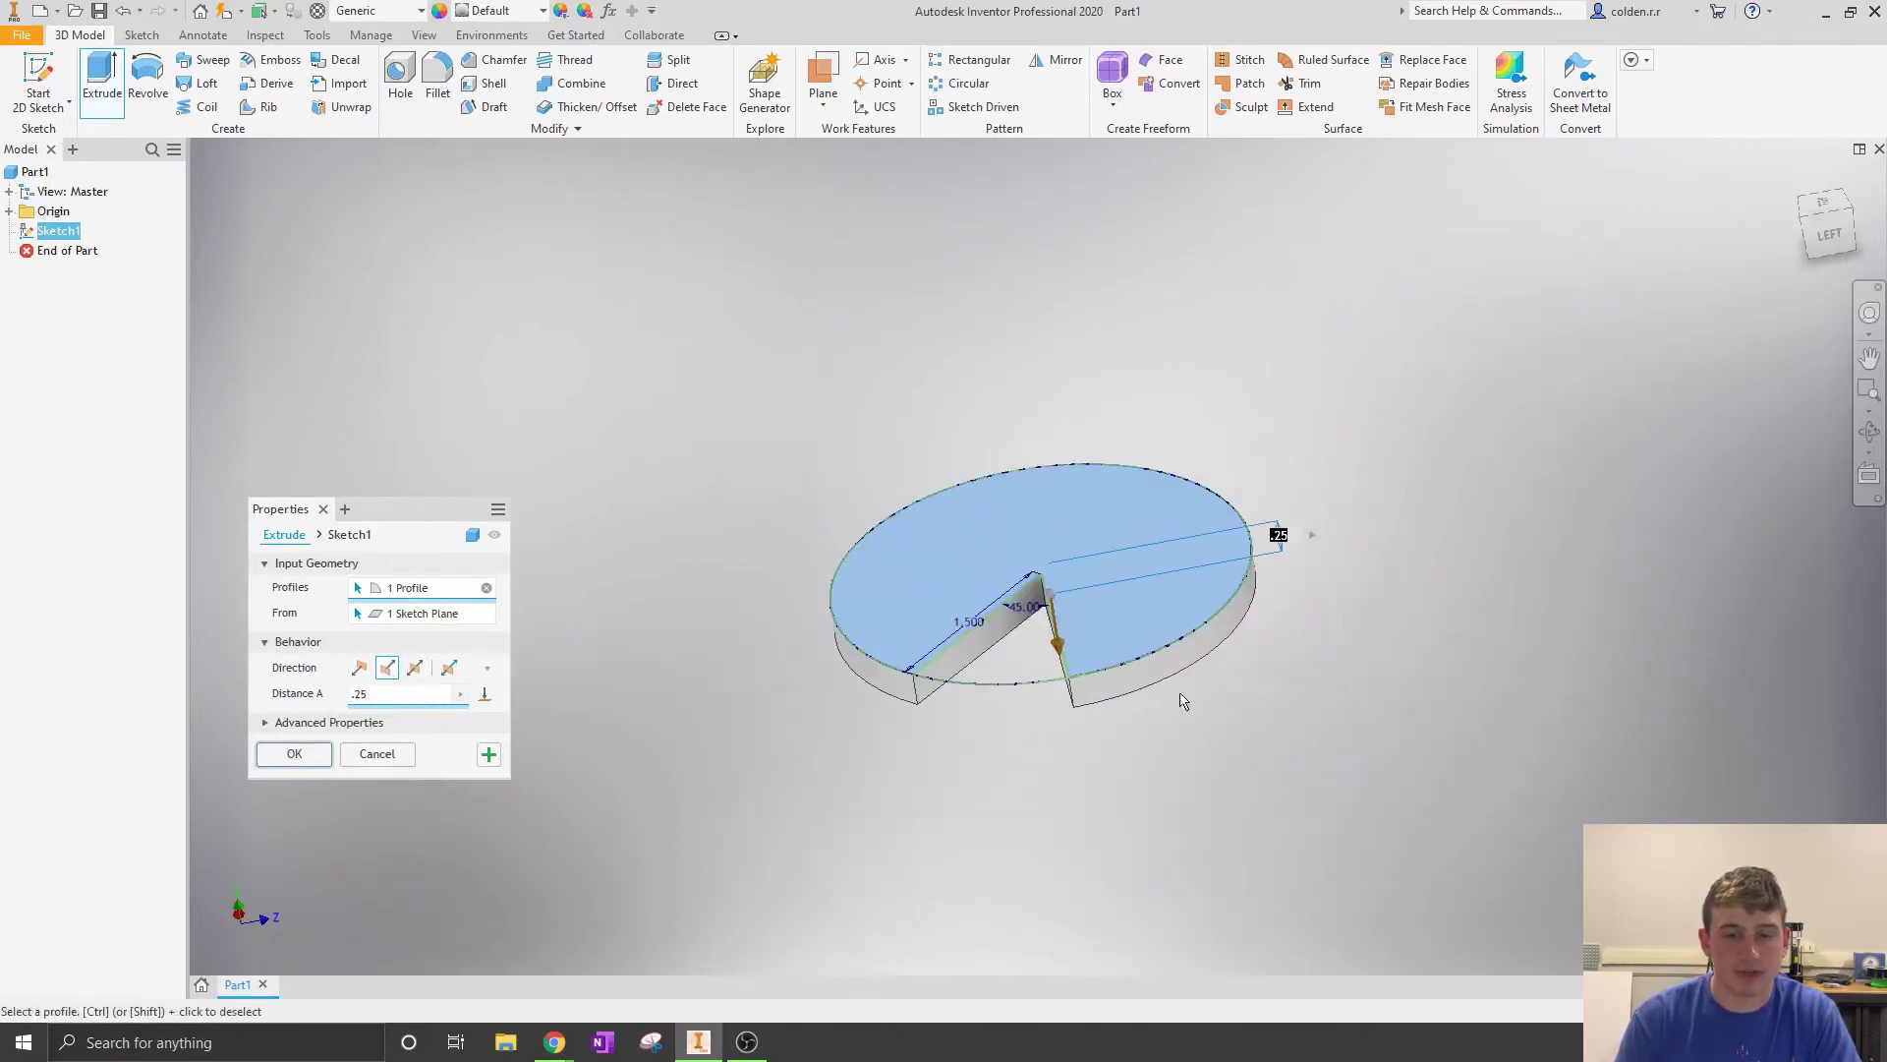
scroll(1017, 755, up, 4)
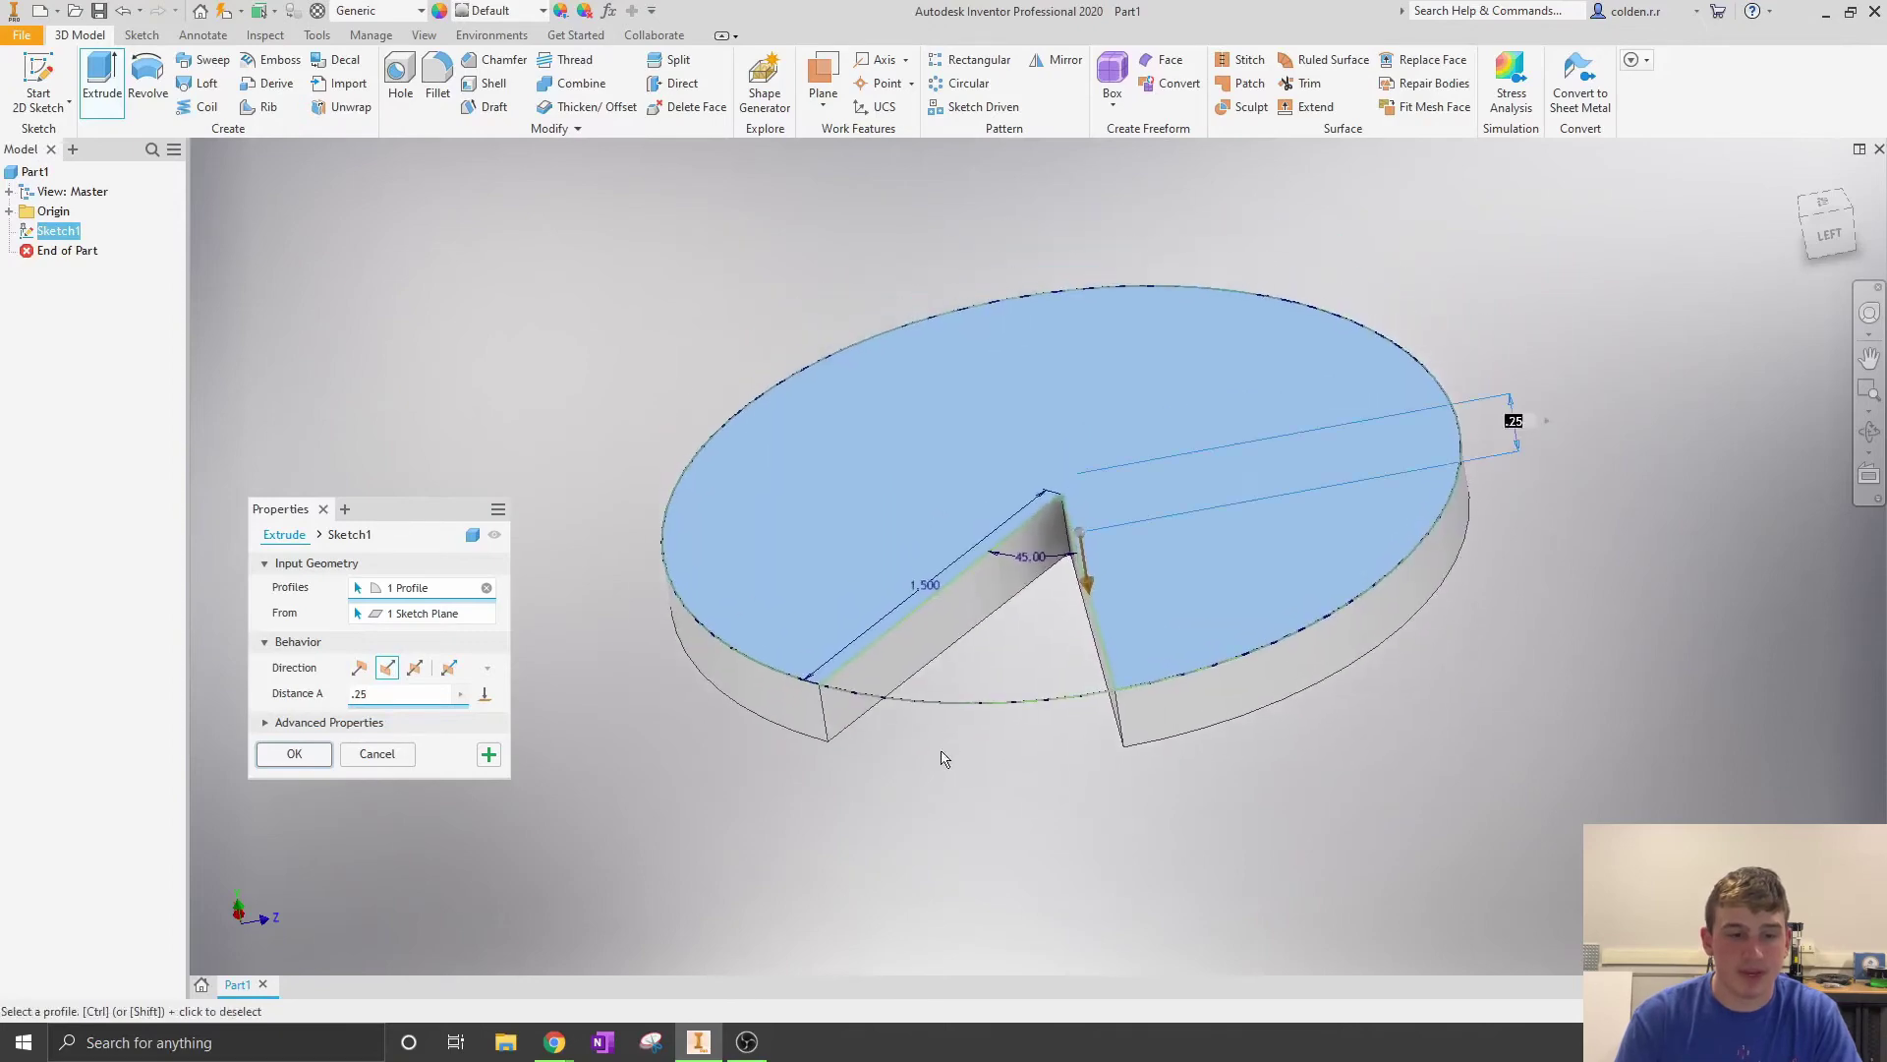
Step: Try the symmetric and flipped directions, settling on asymmetric extrusion
click(416, 669)
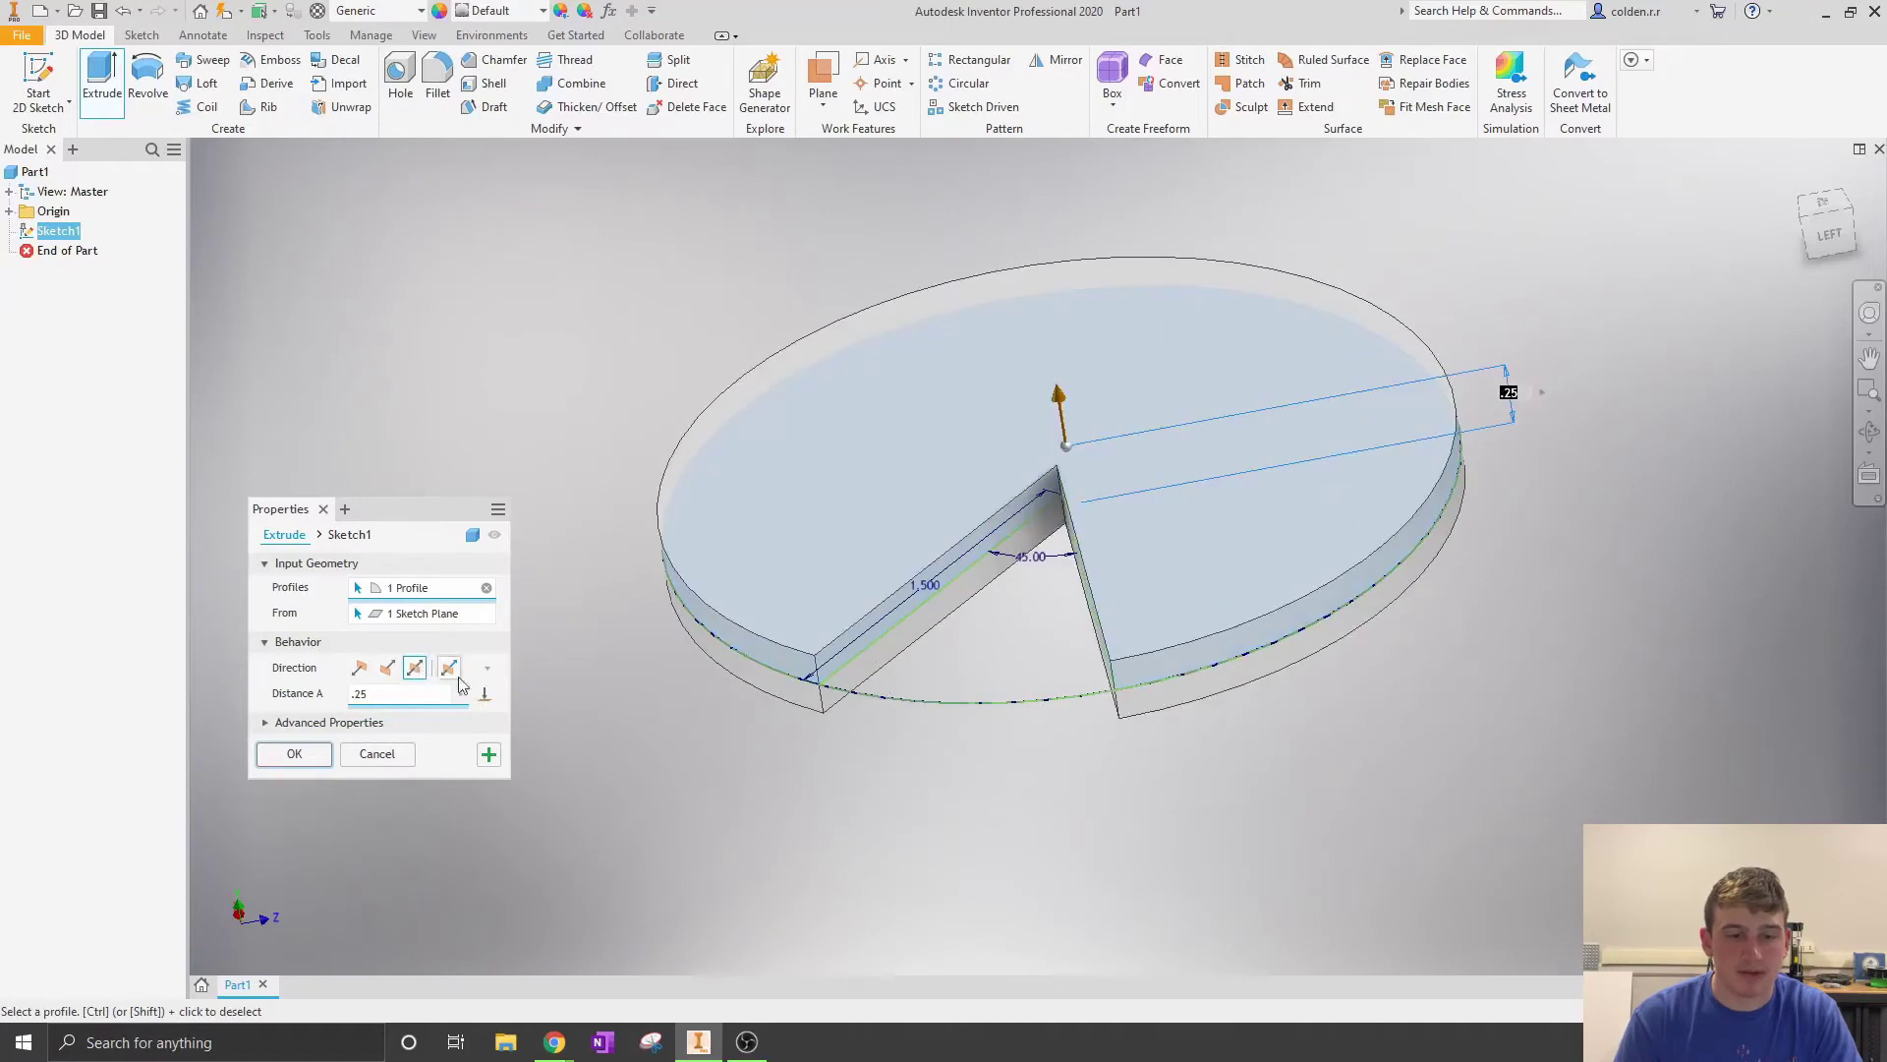
click(388, 668)
click(414, 668)
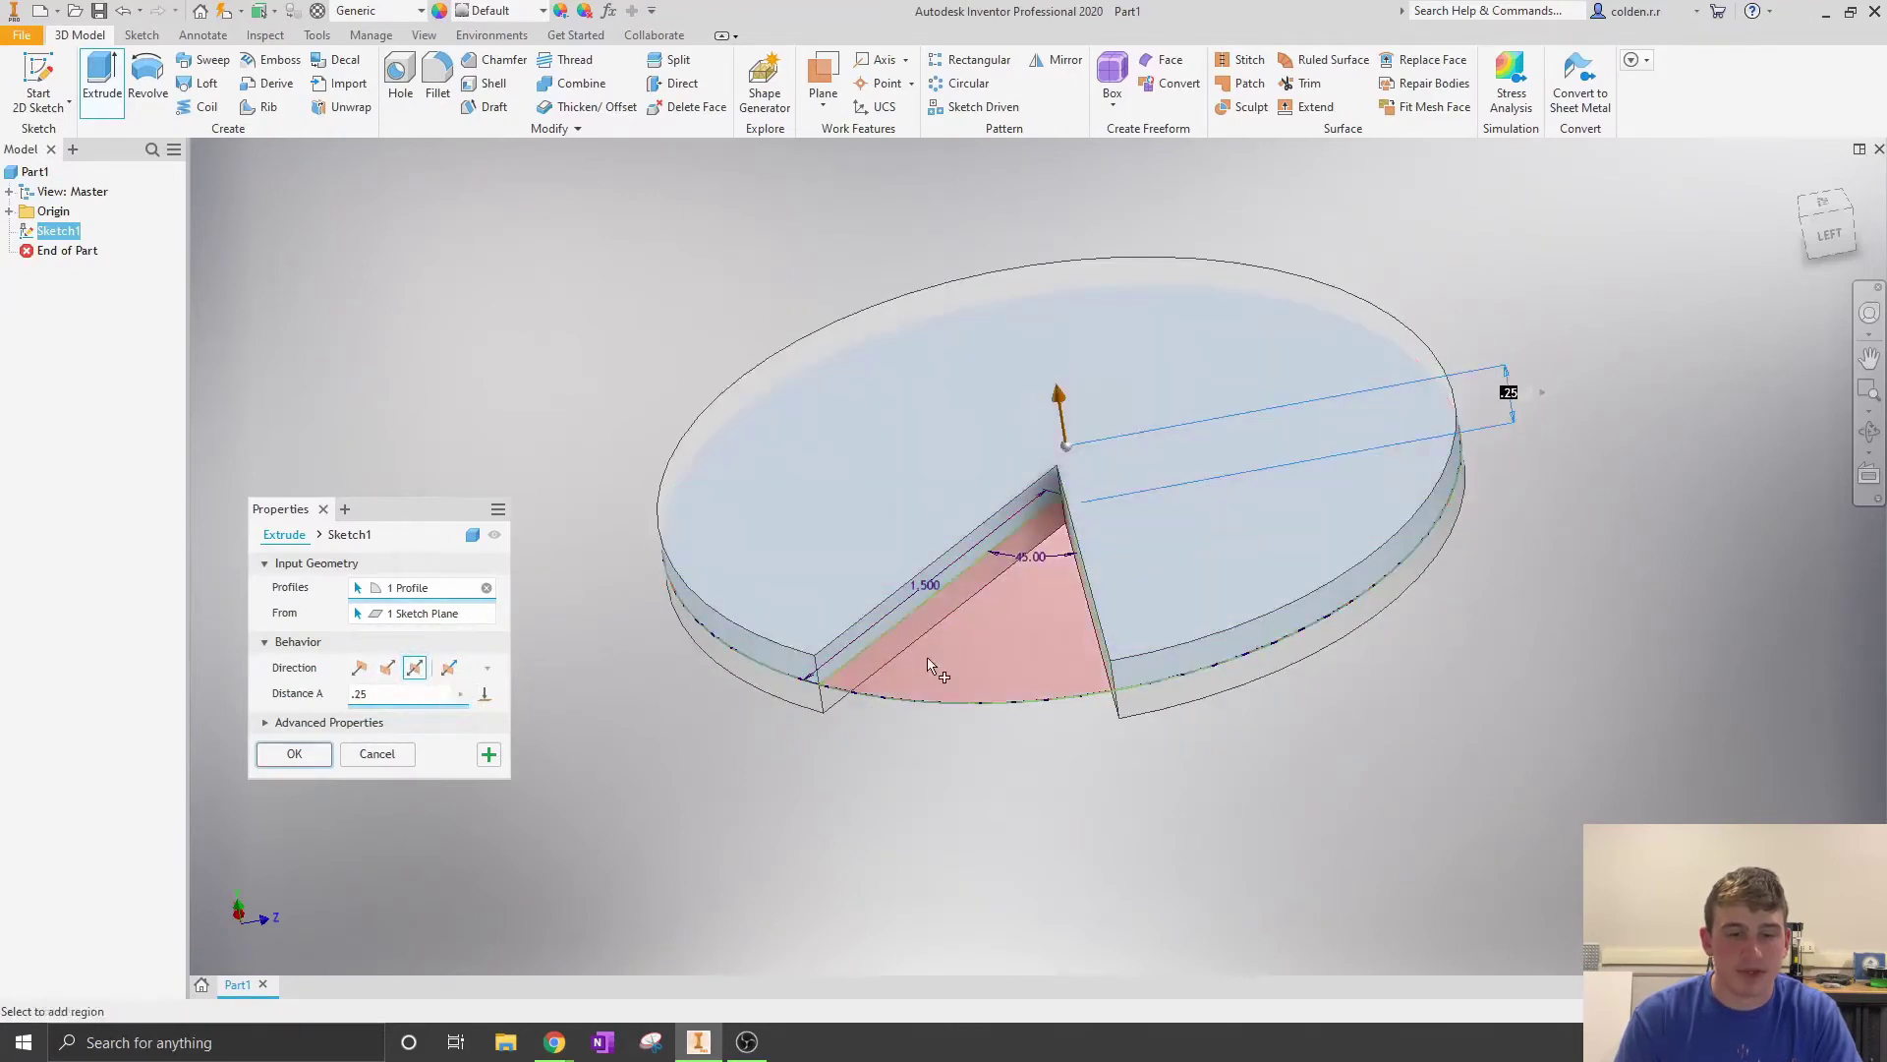
click(388, 669)
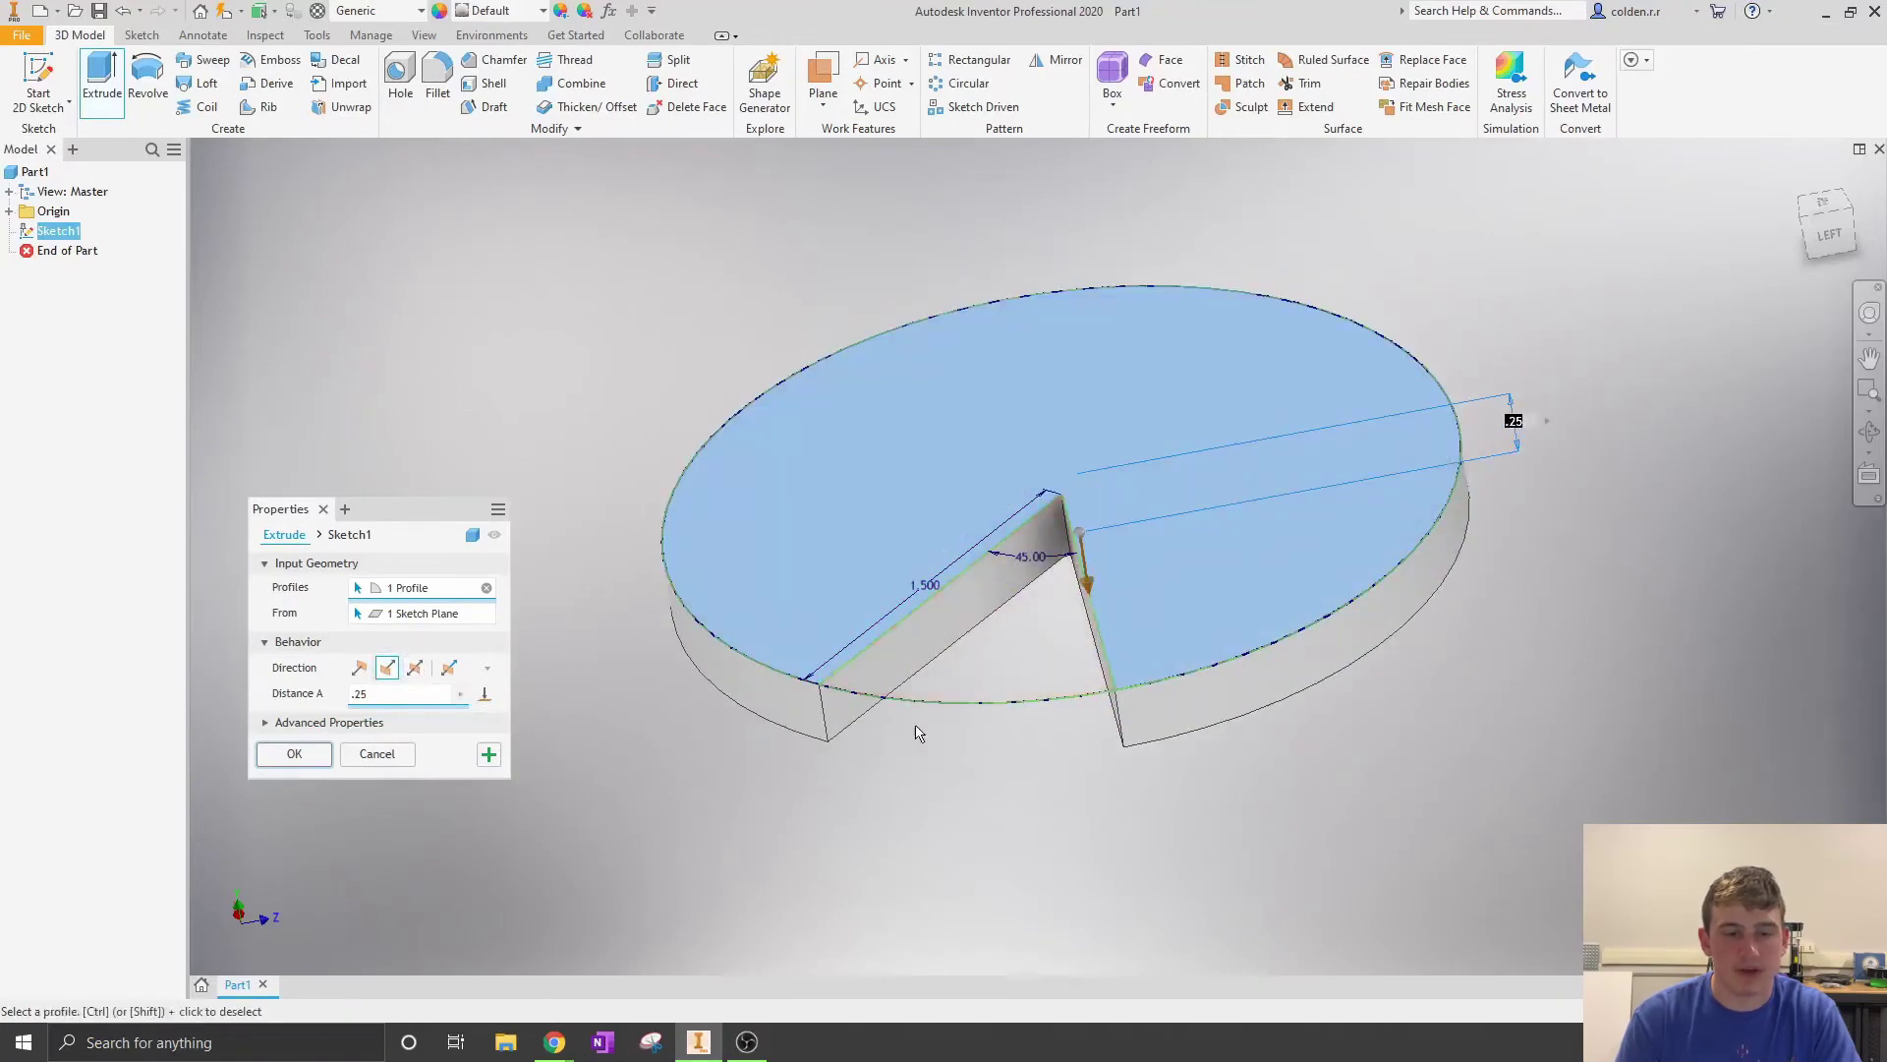
click(414, 668)
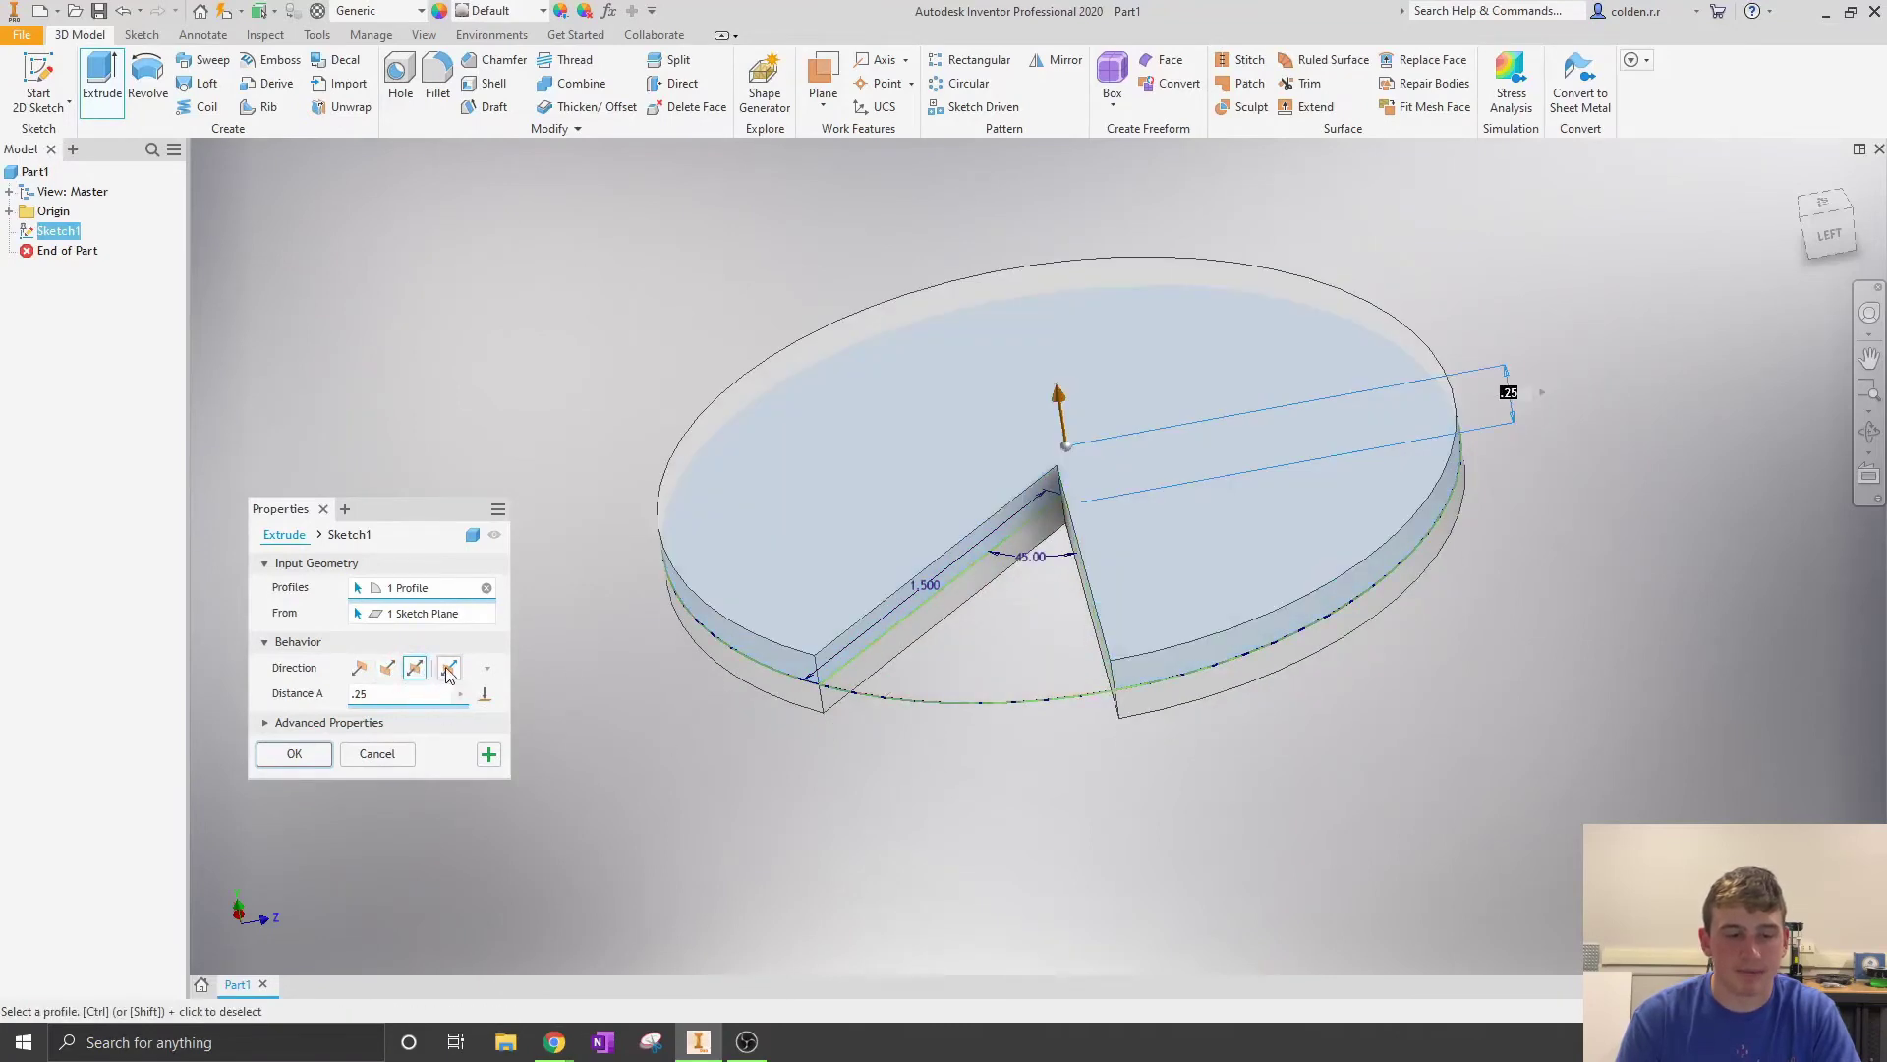
click(447, 668)
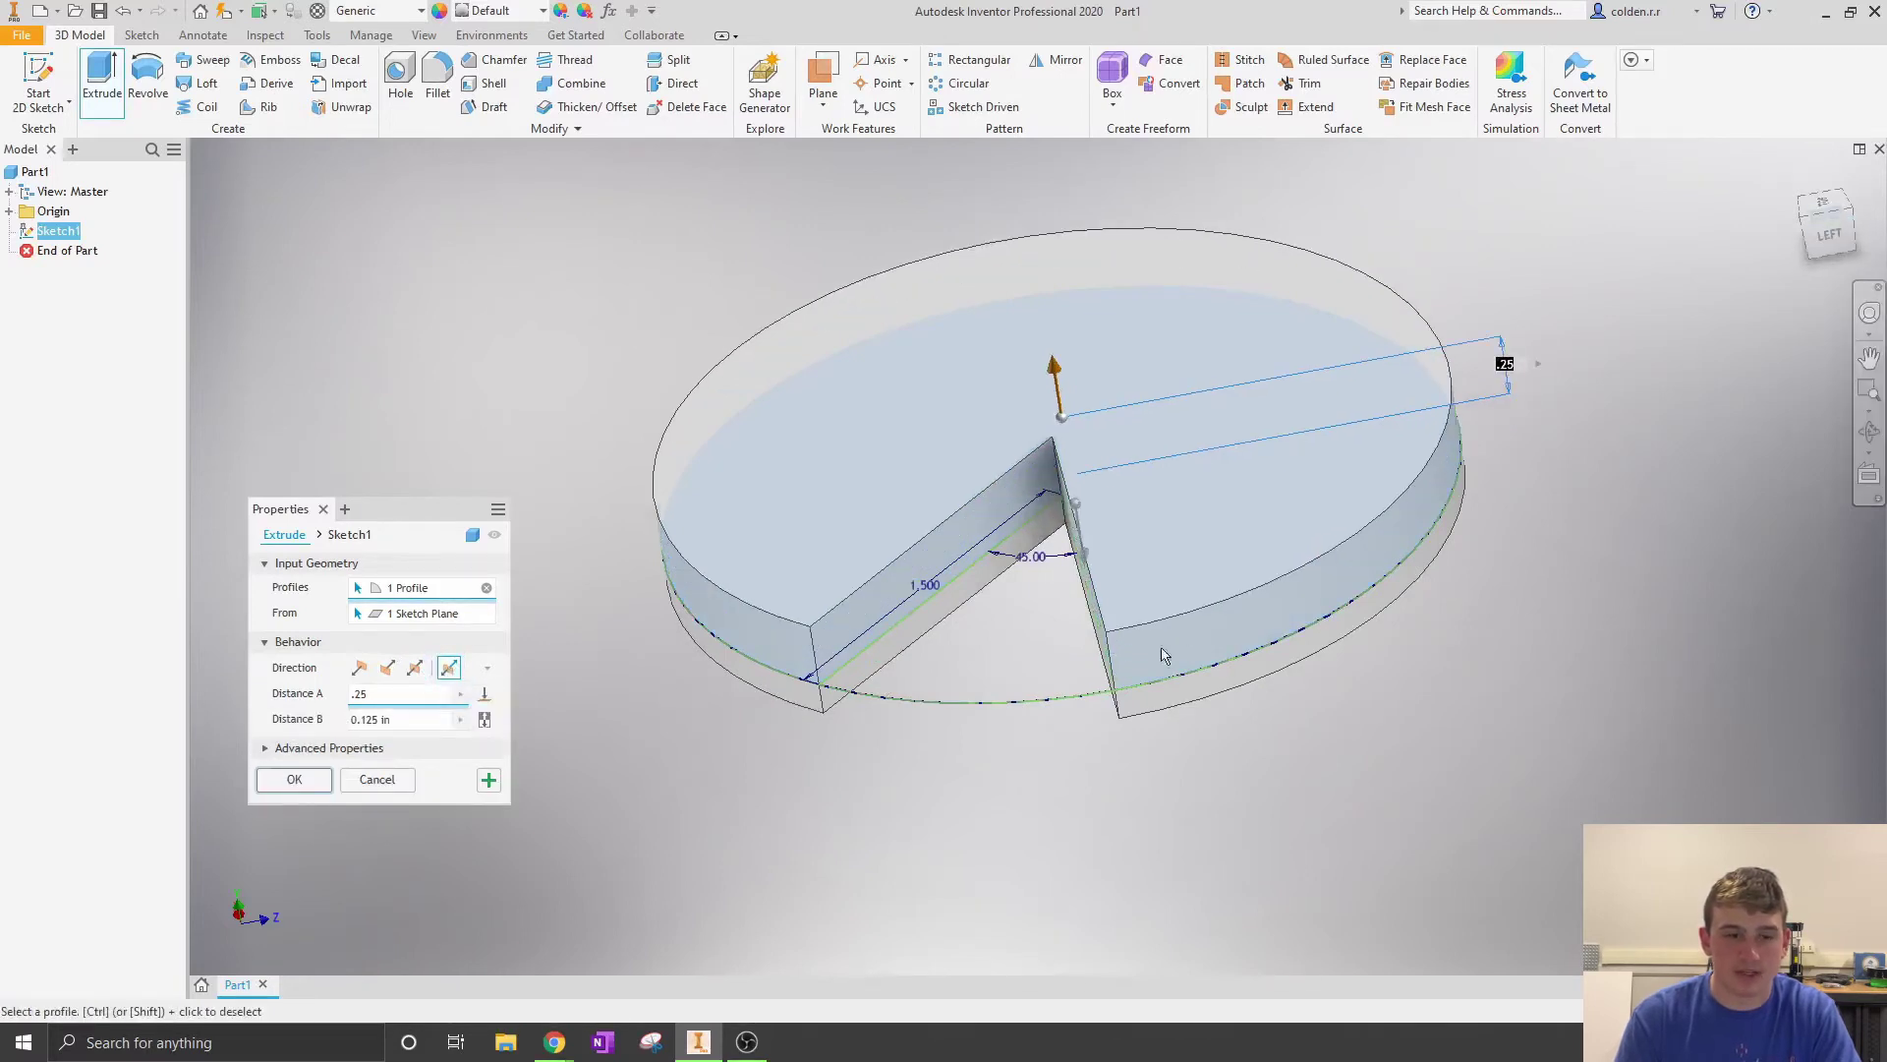
Step: Set Distance B to .5 in and return to the first-direction distance
click(415, 726)
key(BackSpace)
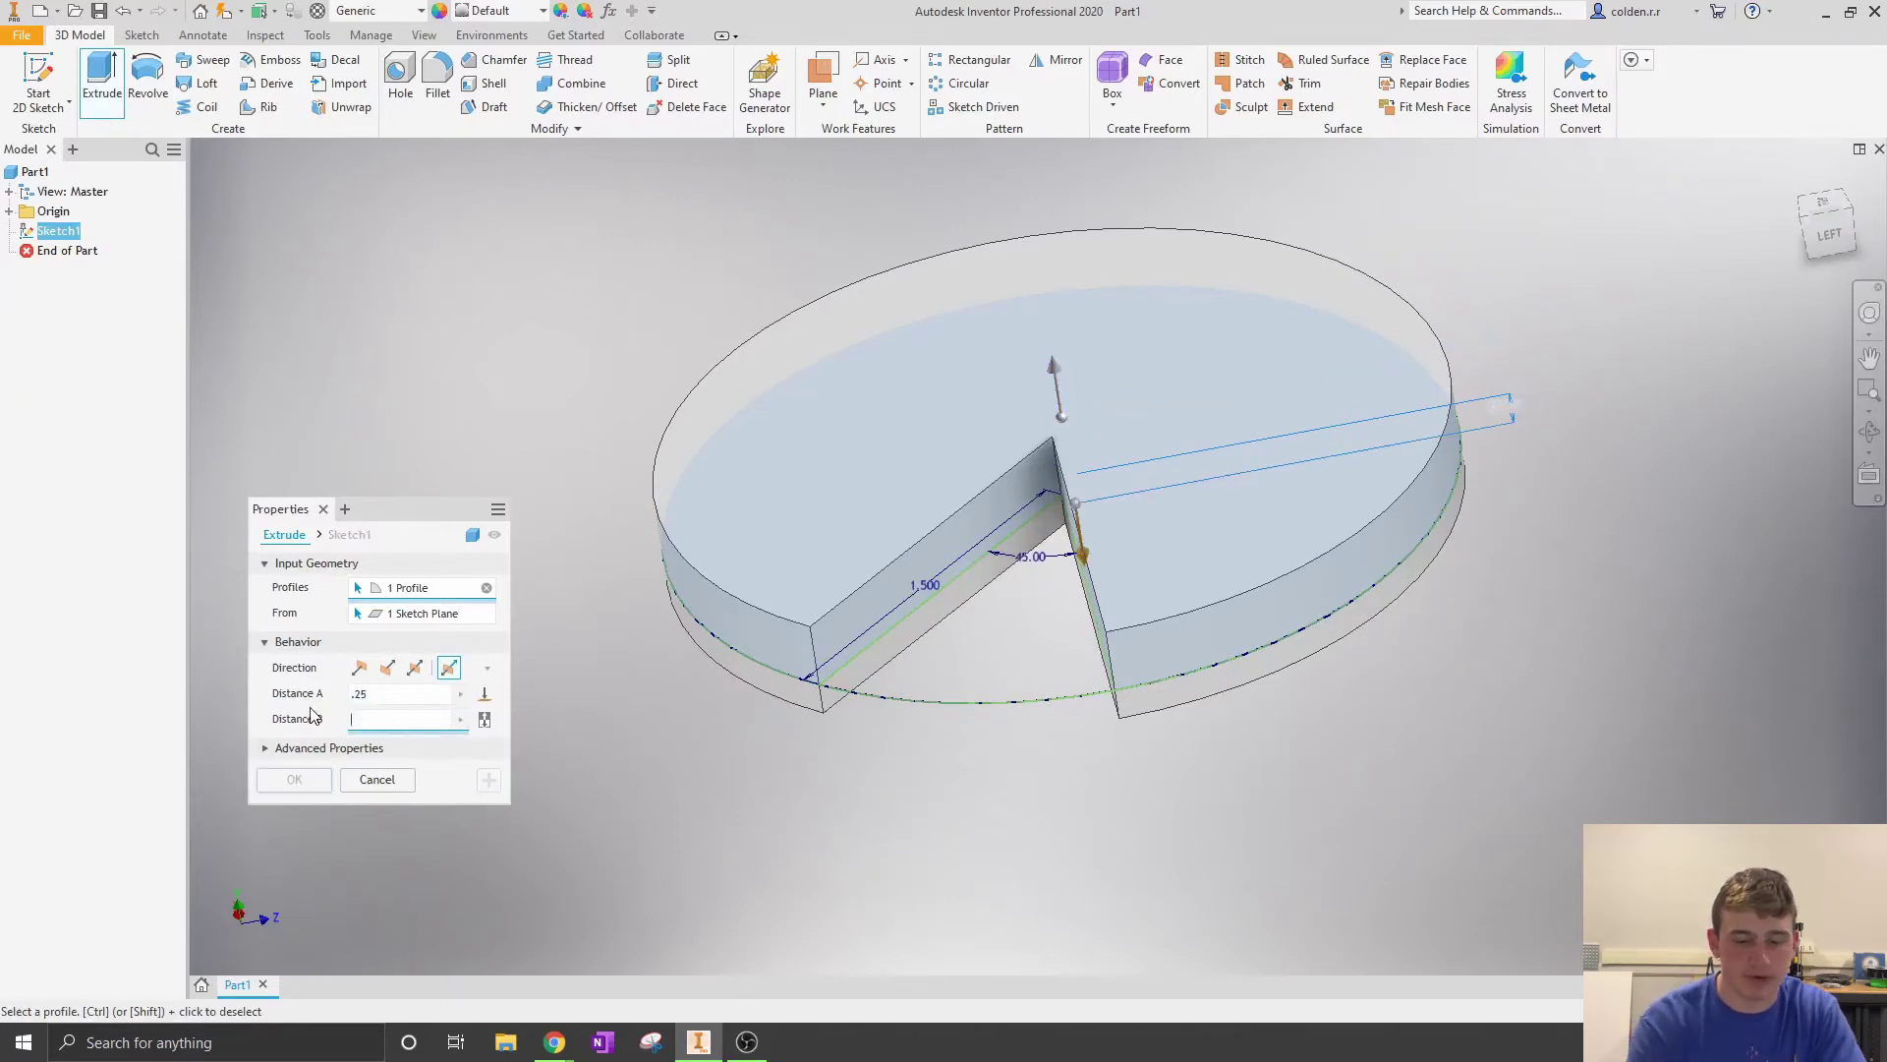
text(.5)
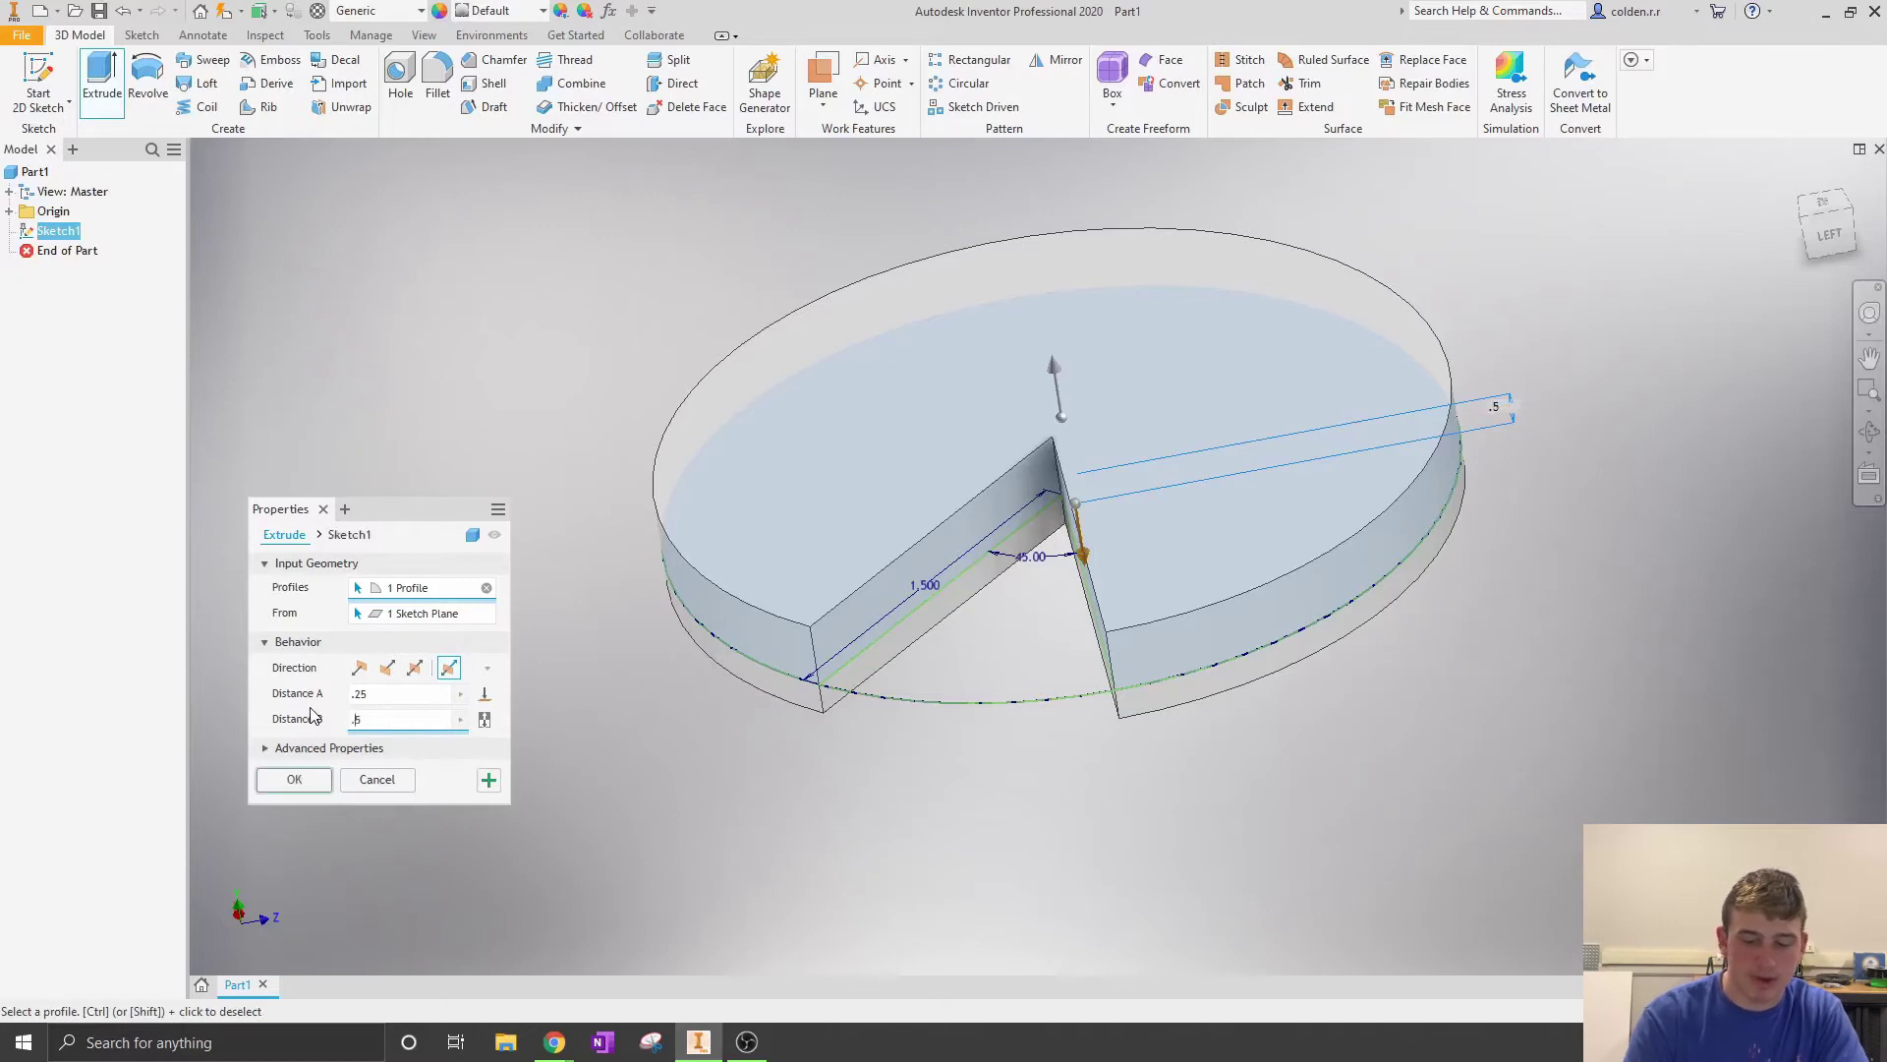
click(377, 694)
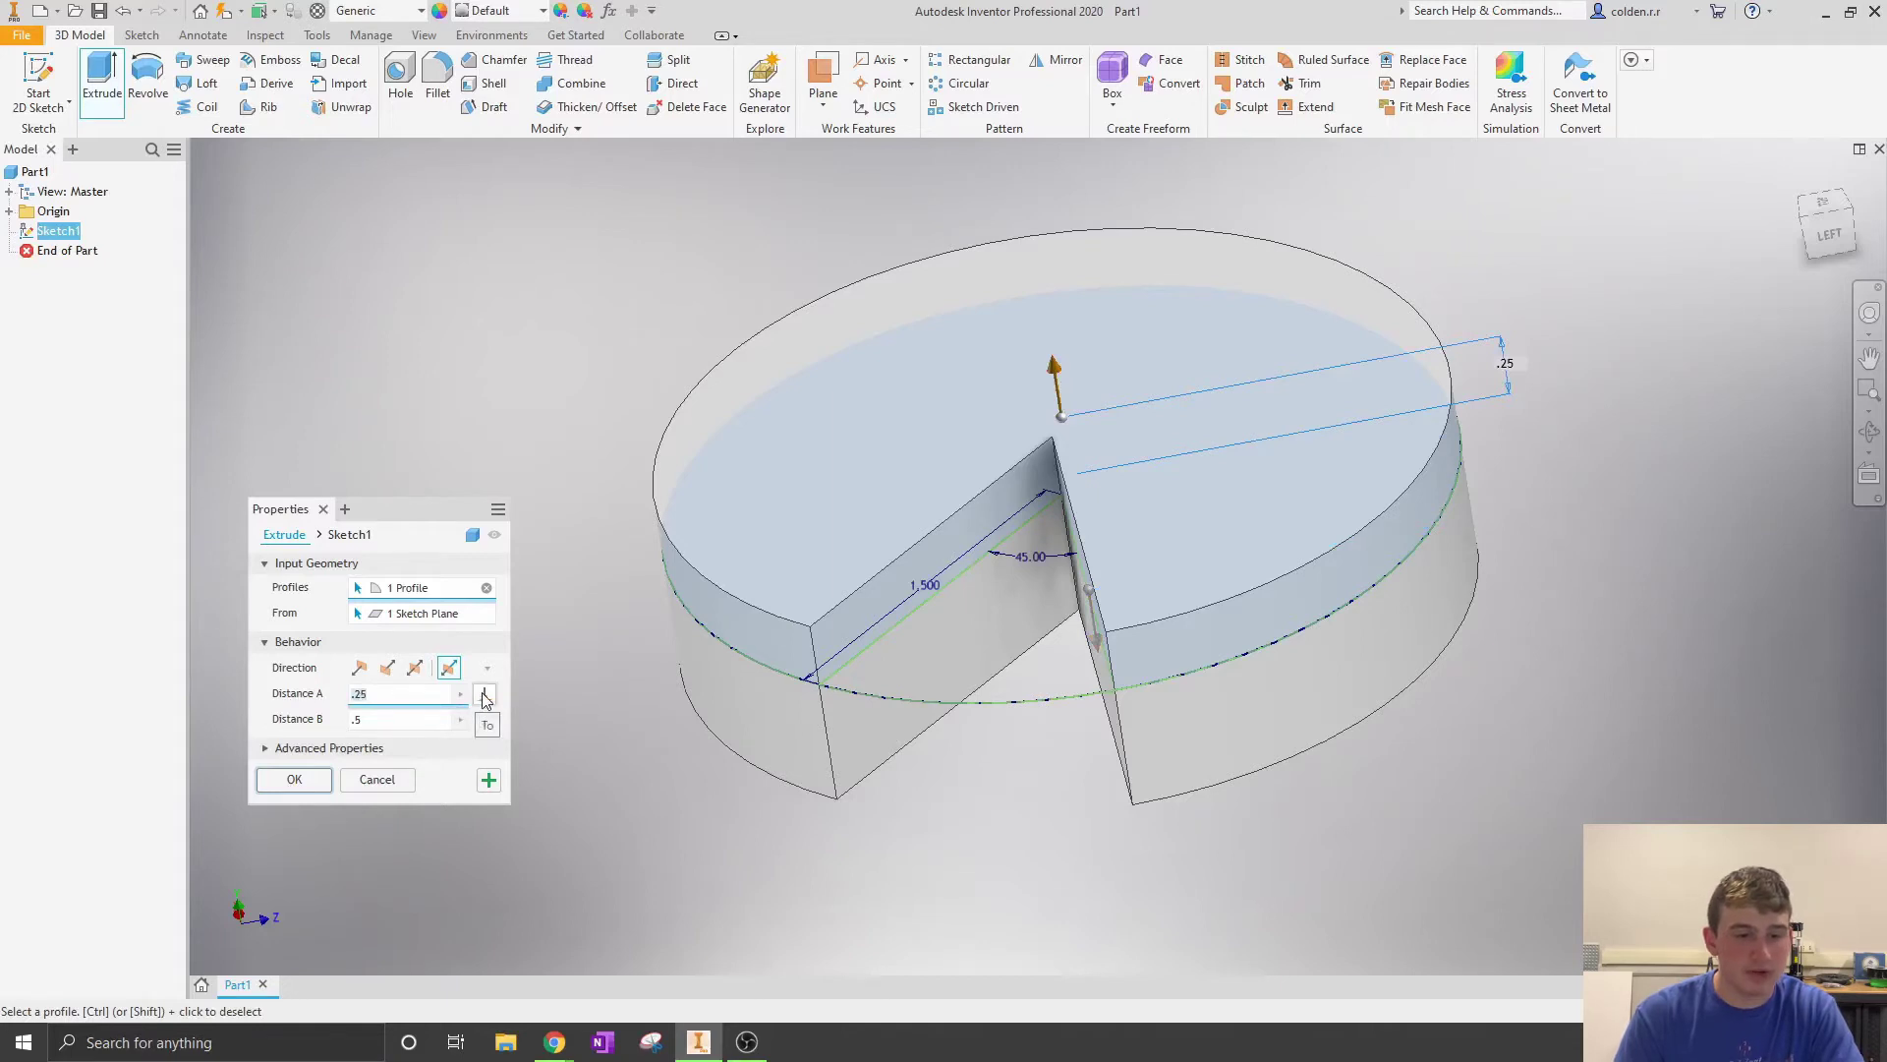
Step: Revert to a fixed .25 in distance and create Extrusion1
click(487, 725)
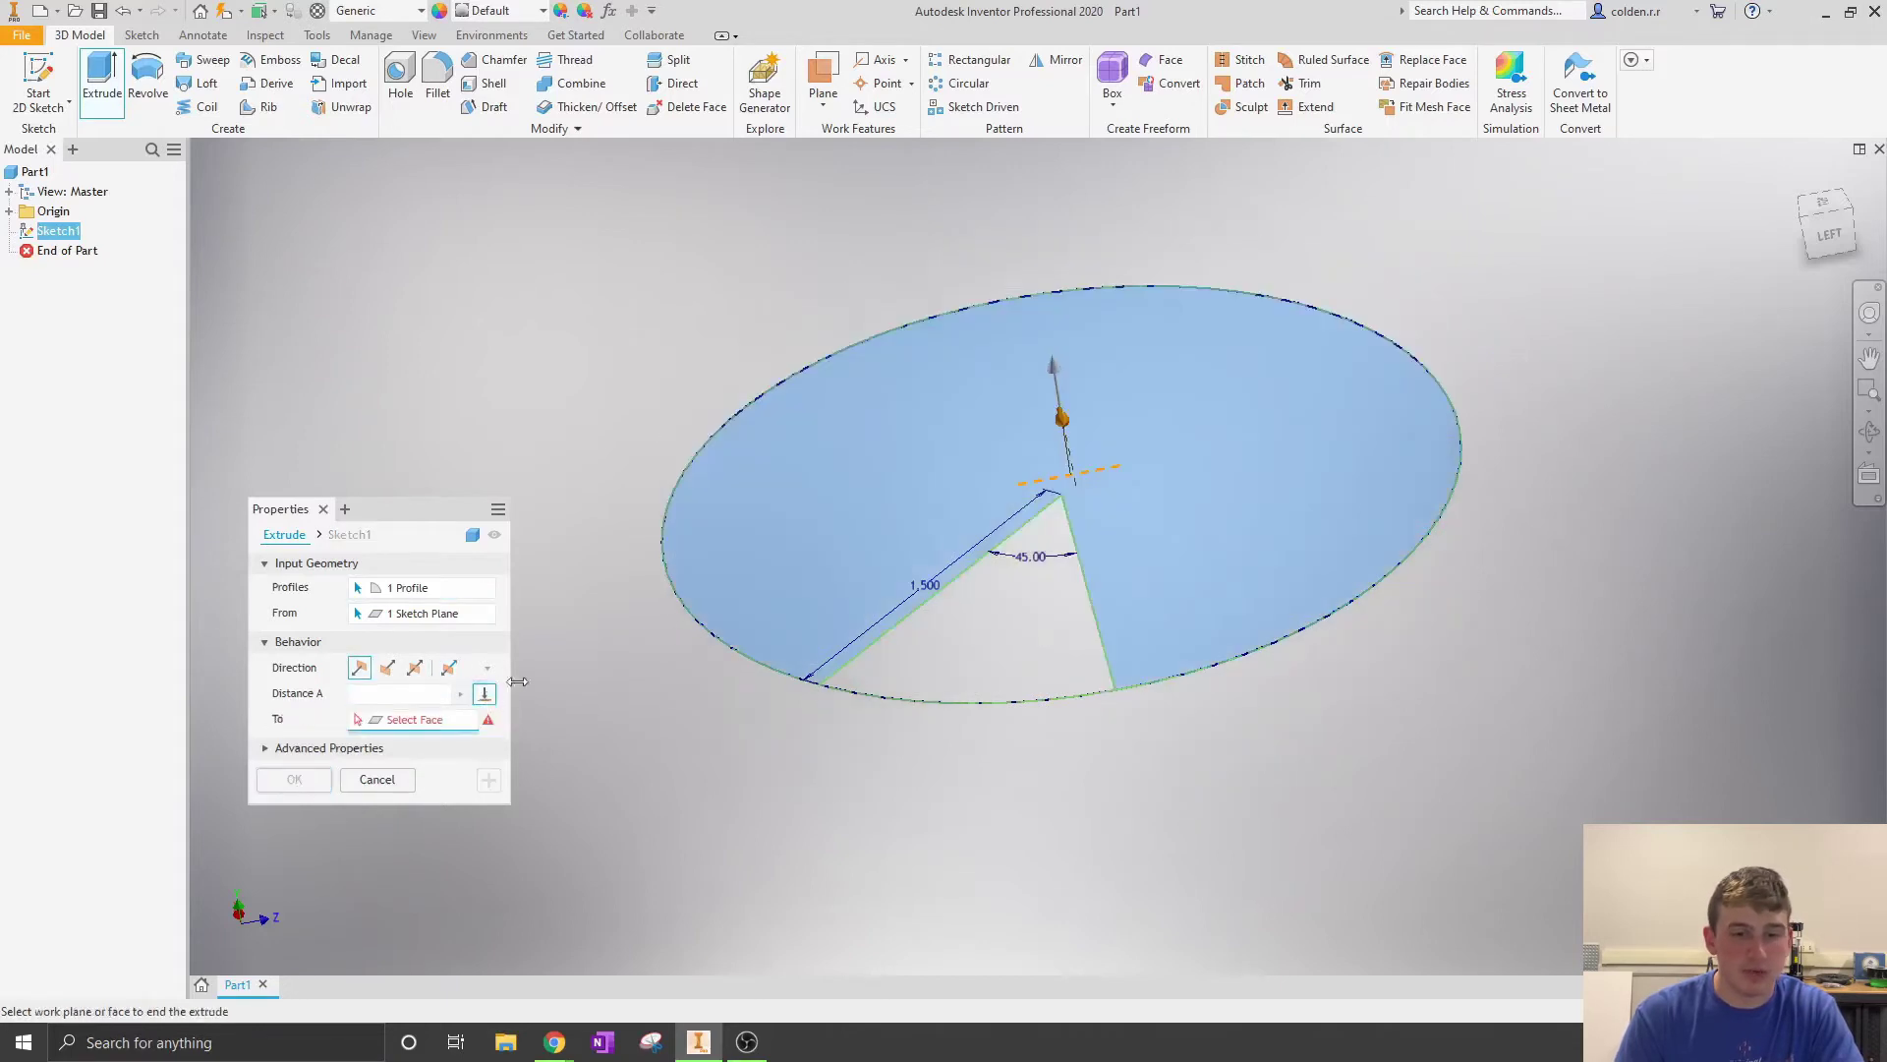
middle_drag(882, 565, 884, 672)
scroll(884, 673, down, 1)
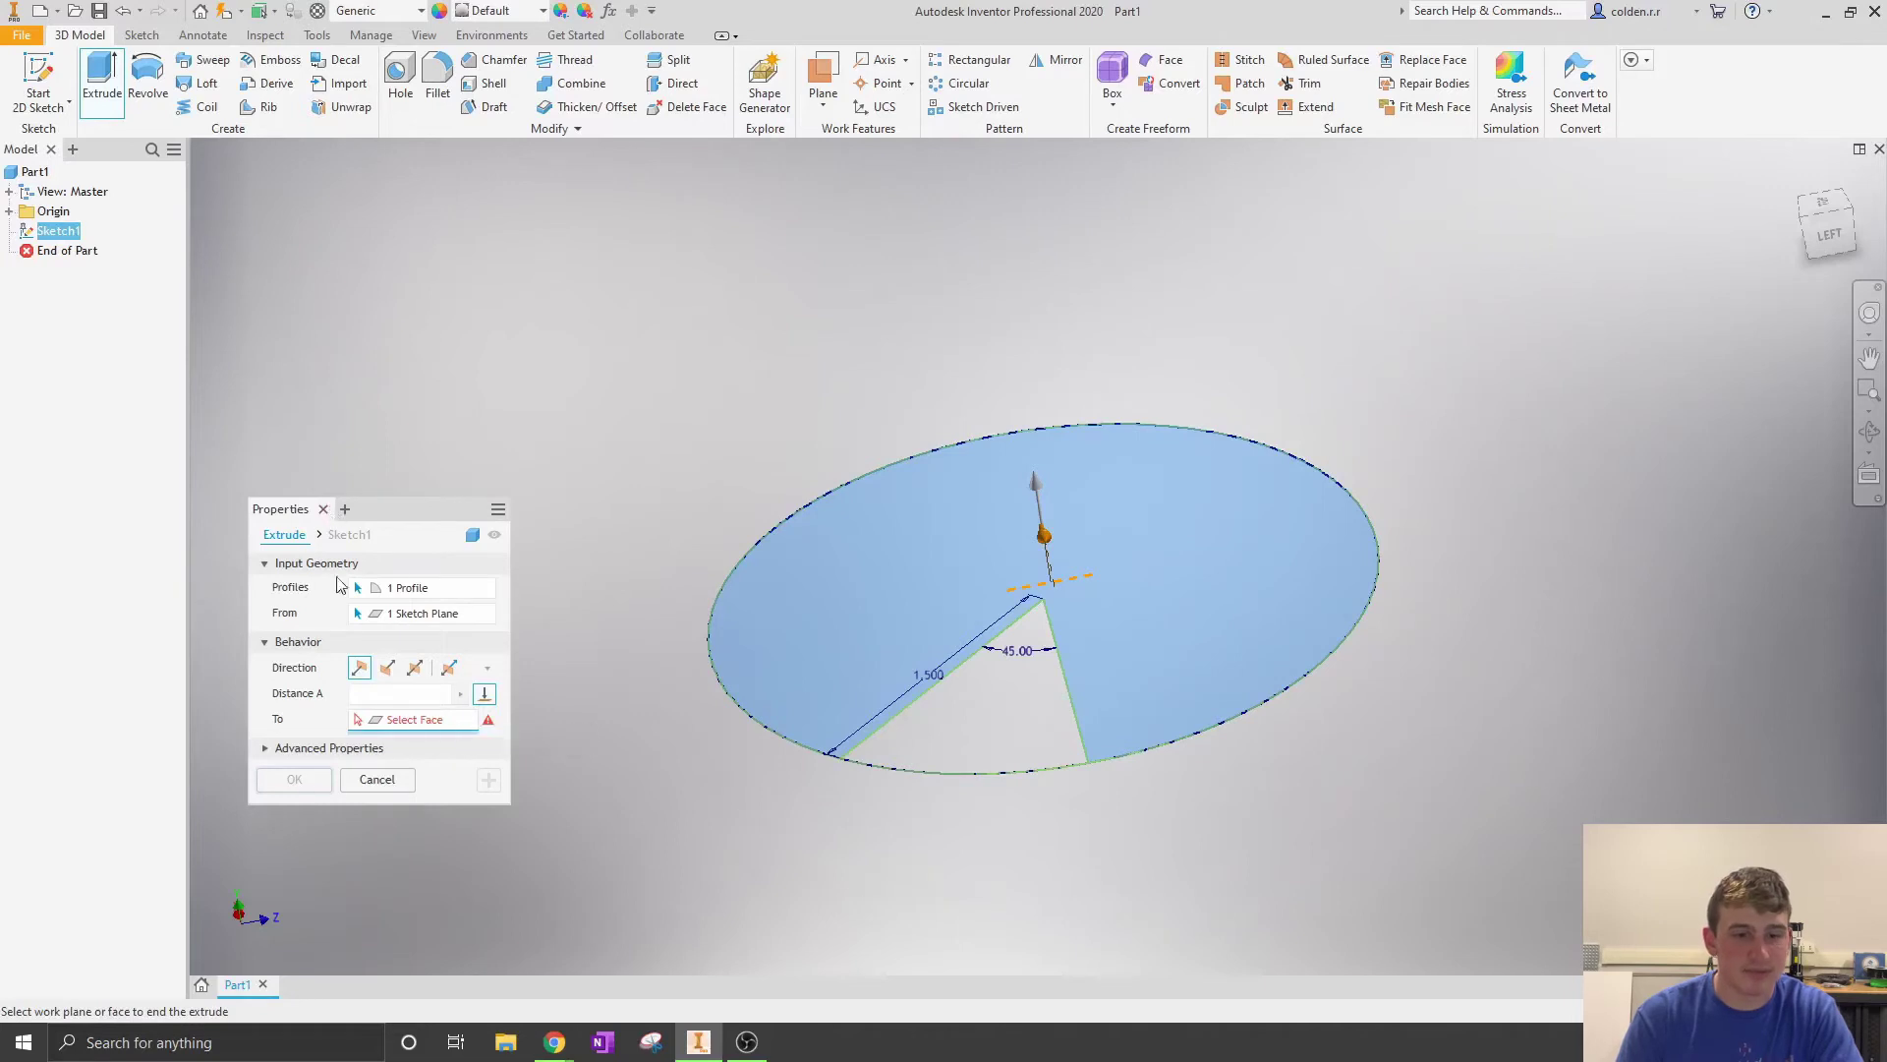
click(483, 695)
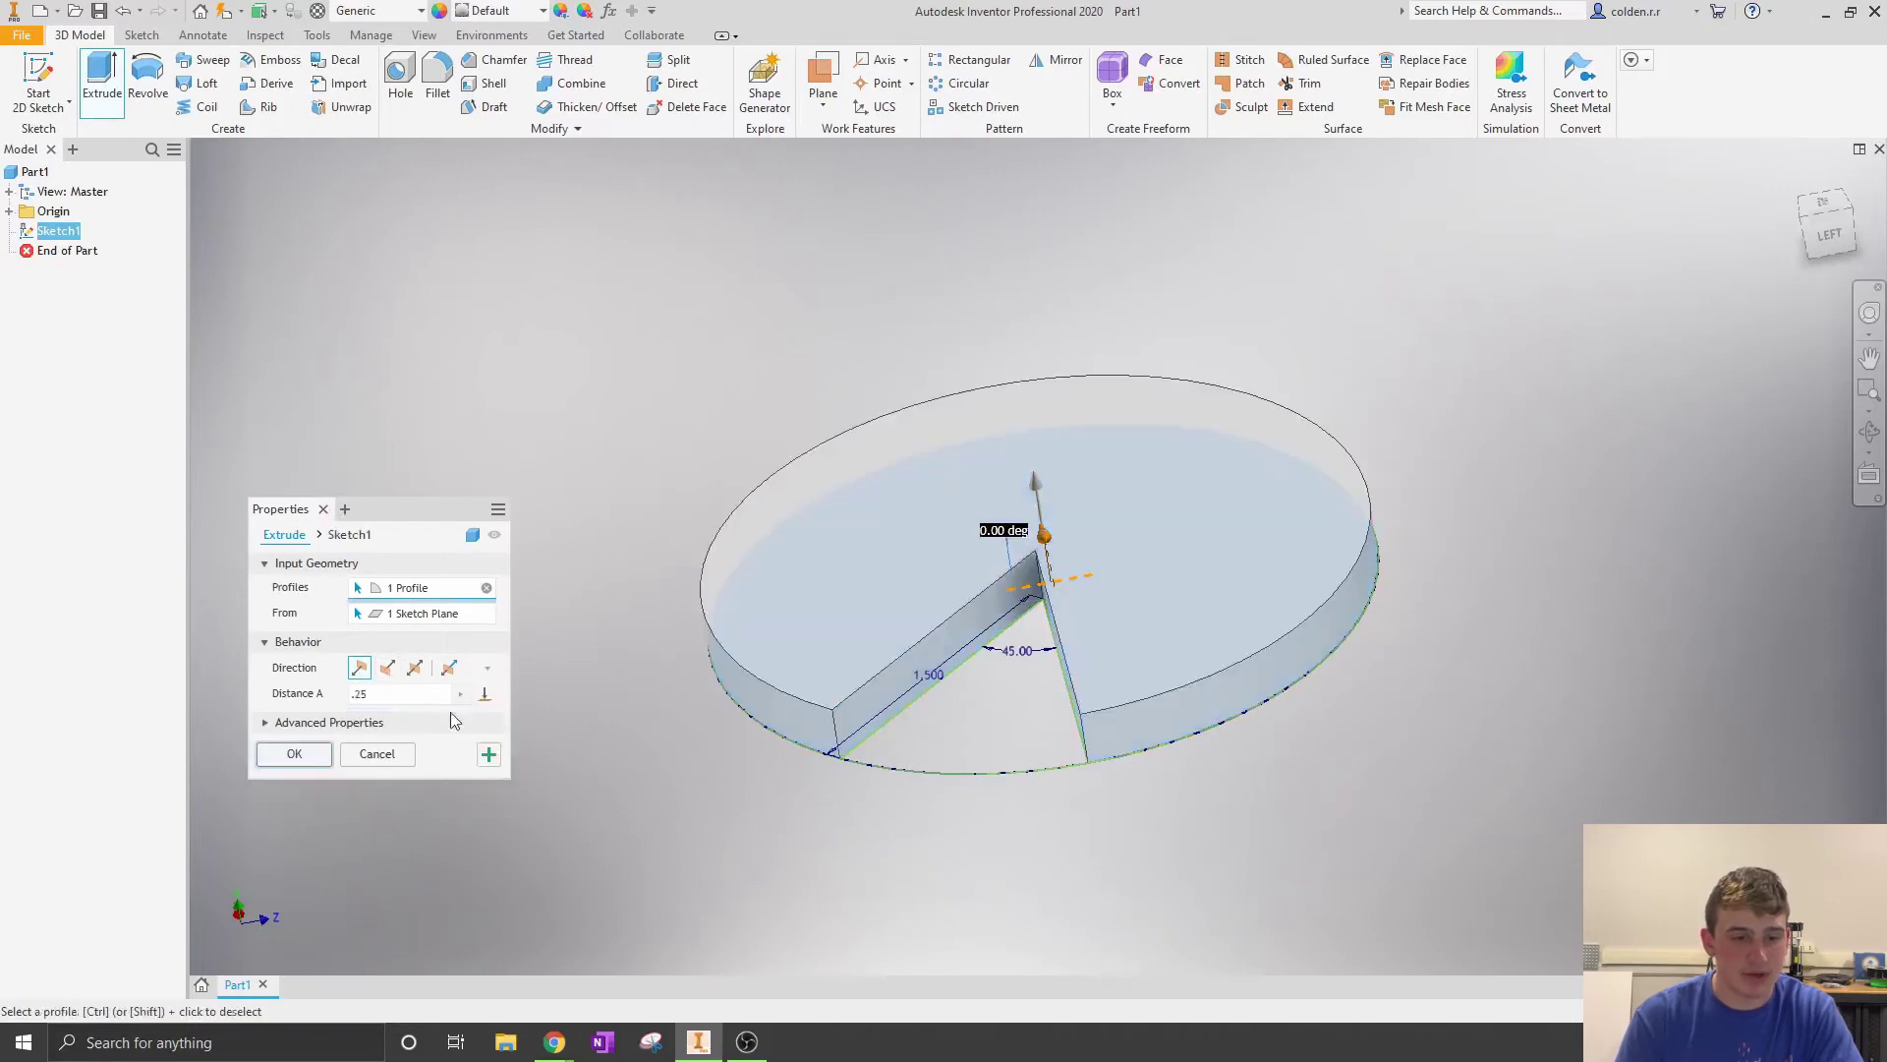
click(317, 758)
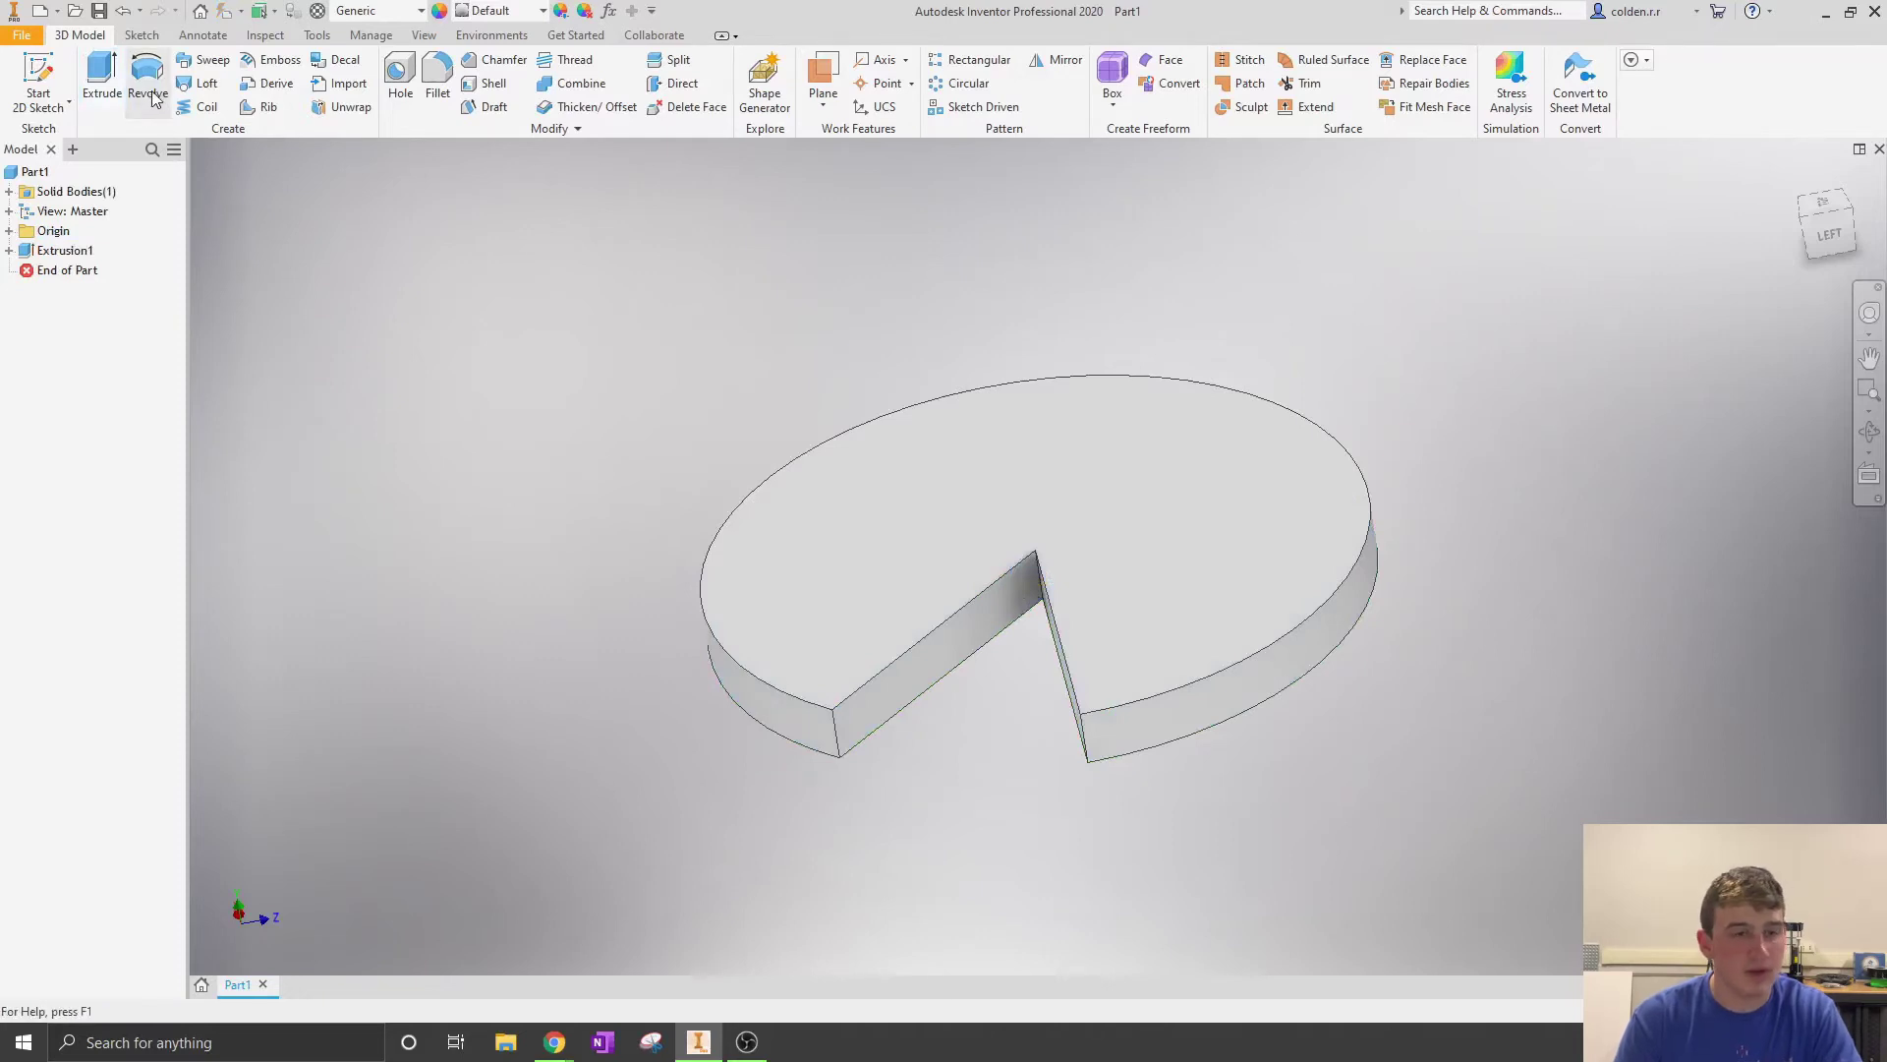
Step: Start a .125 radius fillet and select the disc's top and bottom outer edges
click(438, 88)
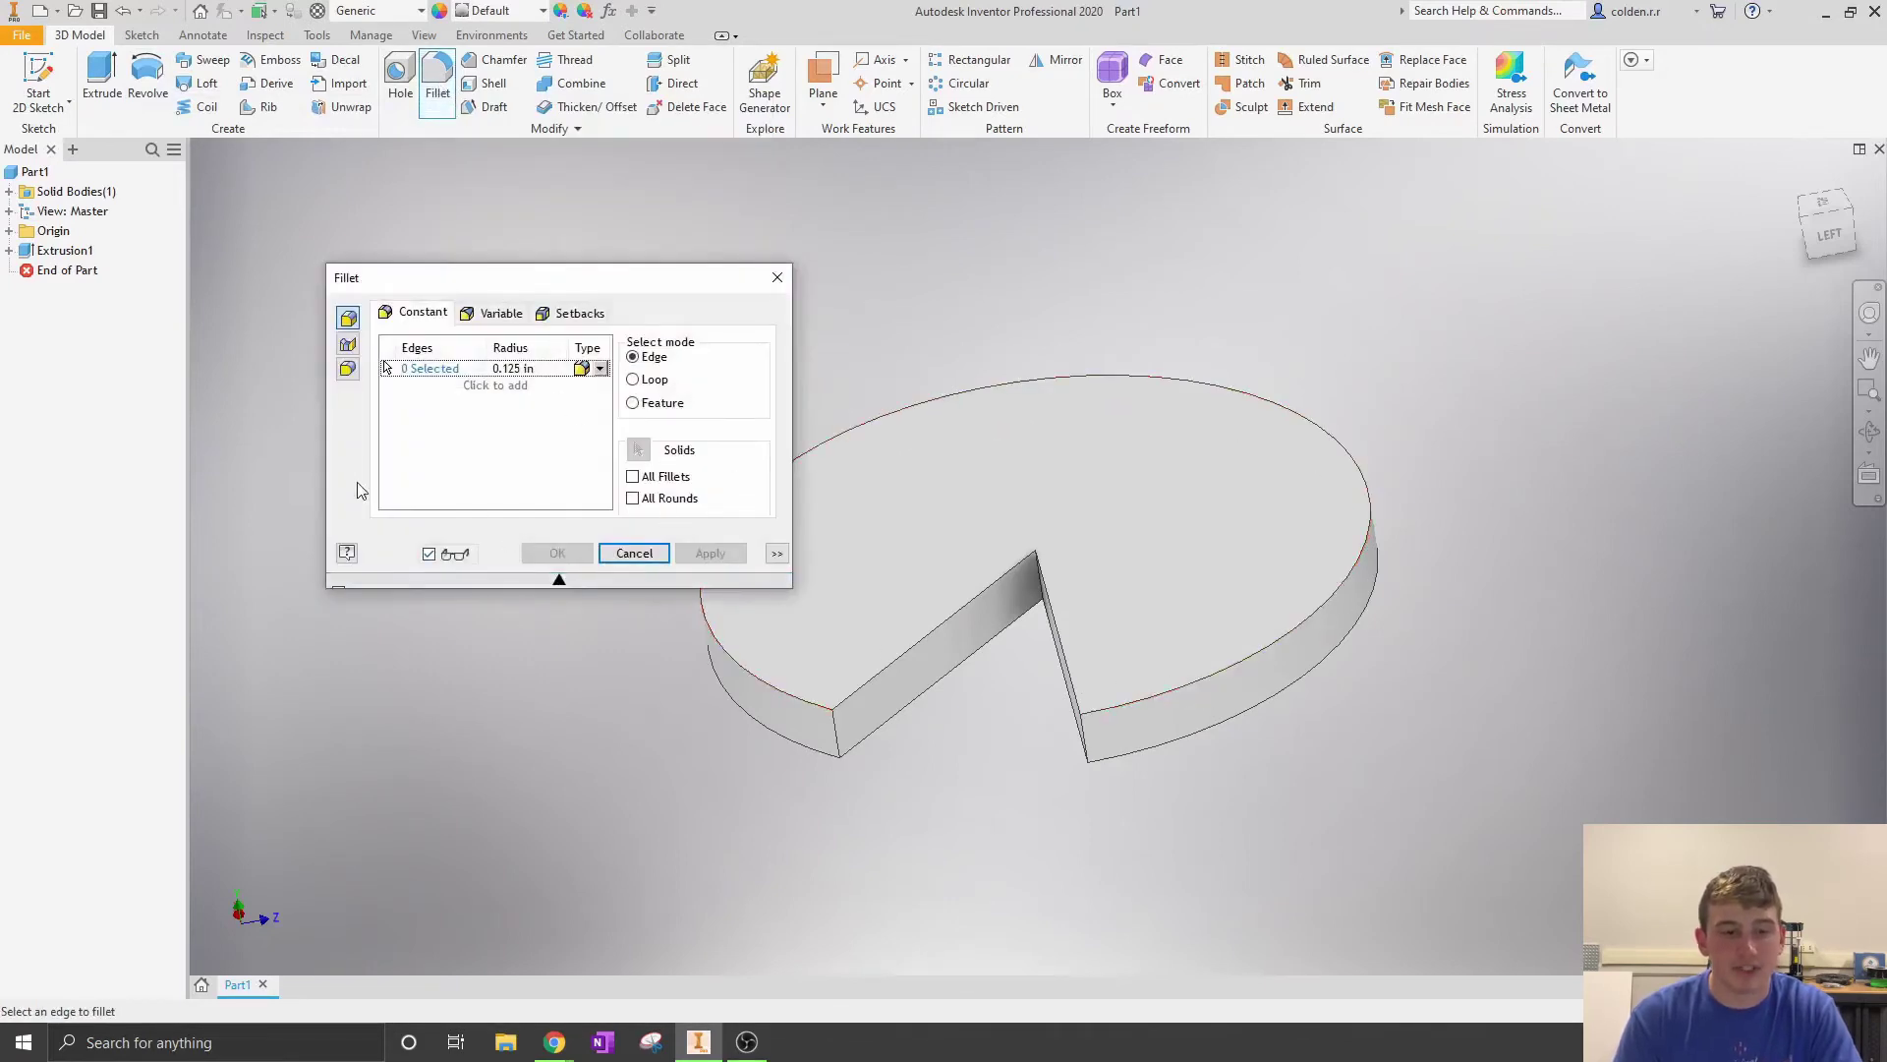
click(516, 370)
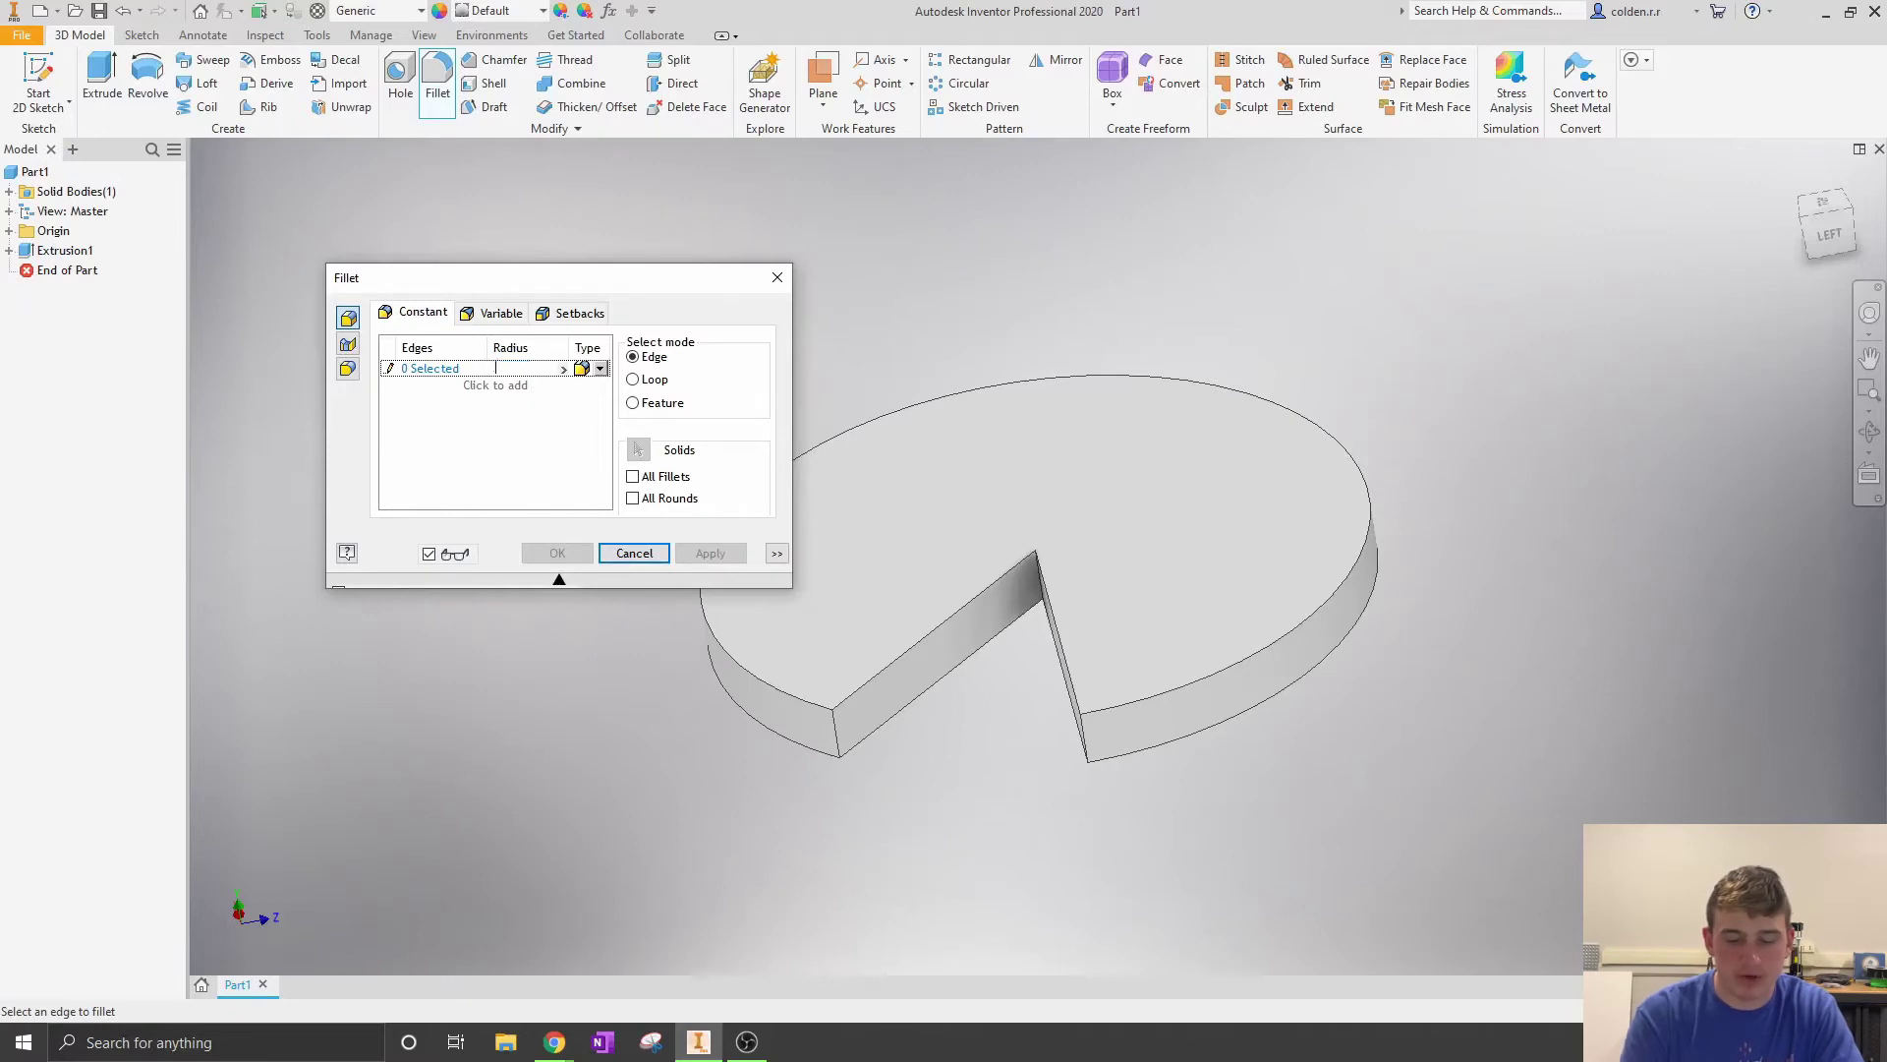
click(428, 491)
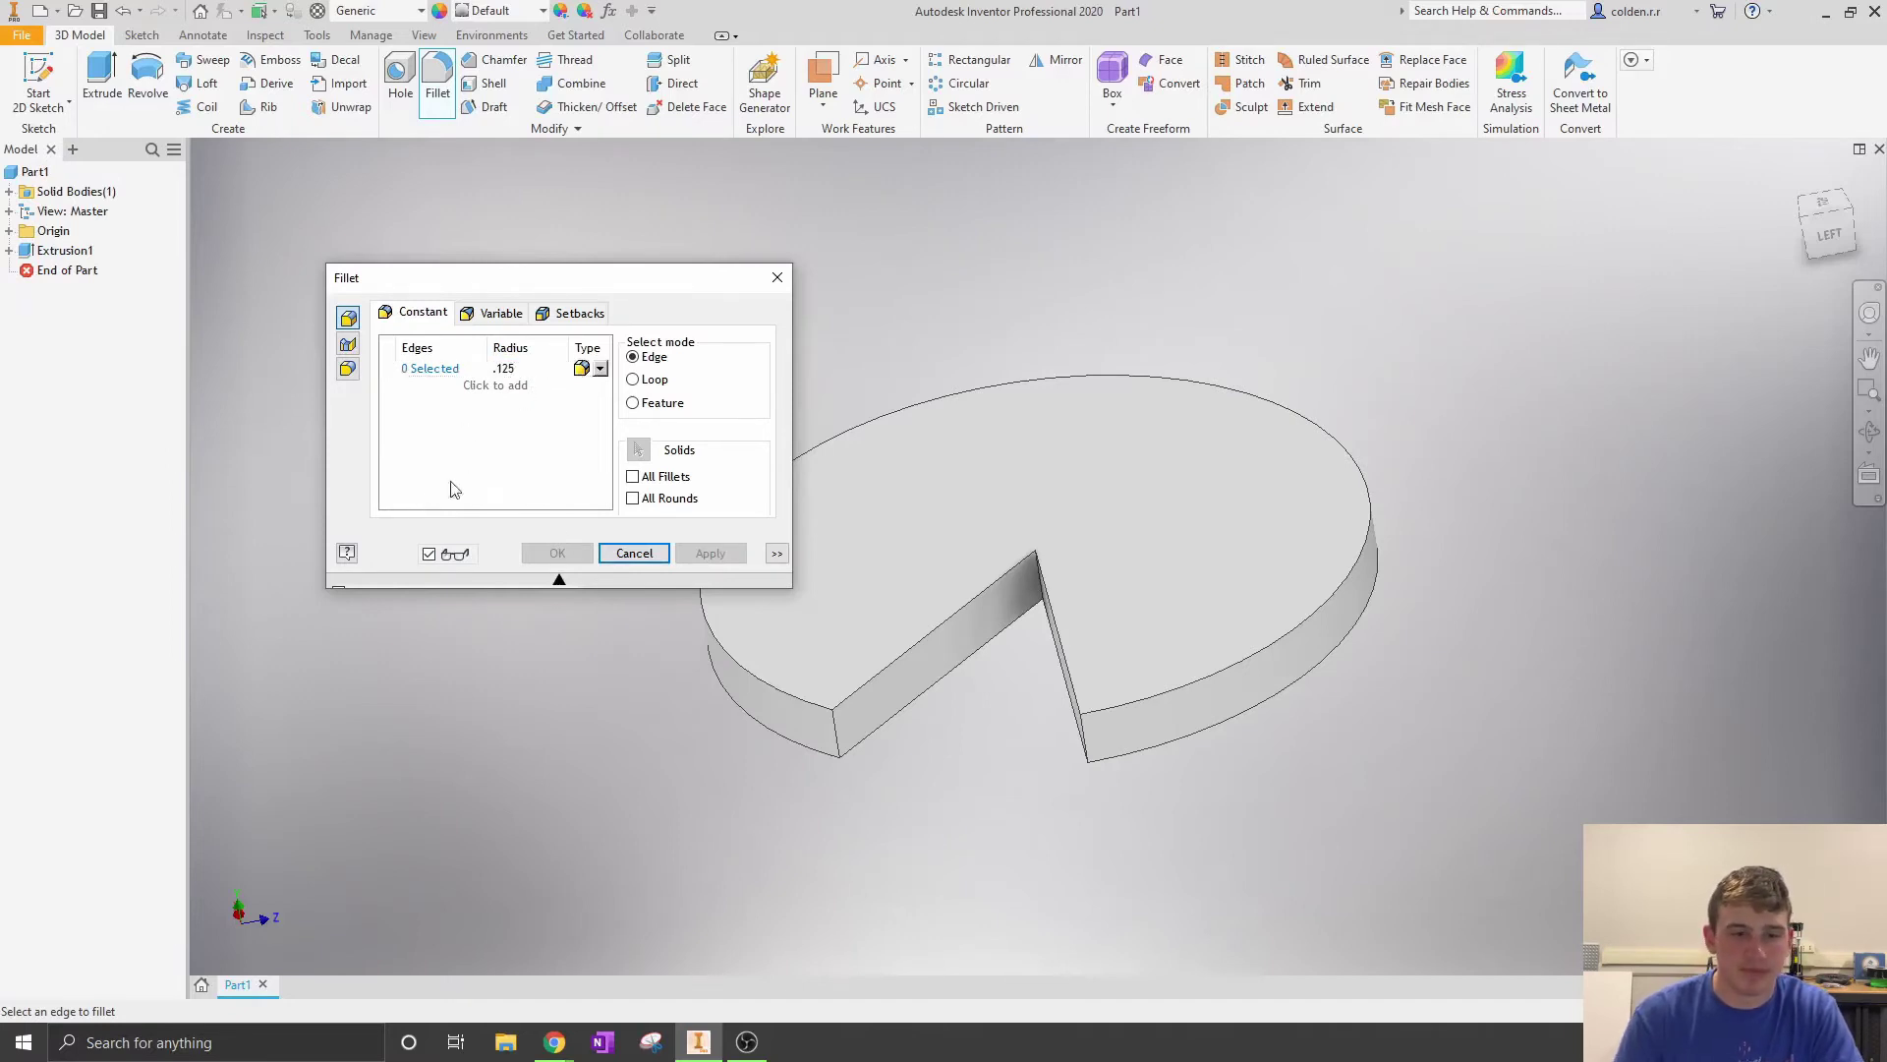
click(1185, 705)
click(1197, 737)
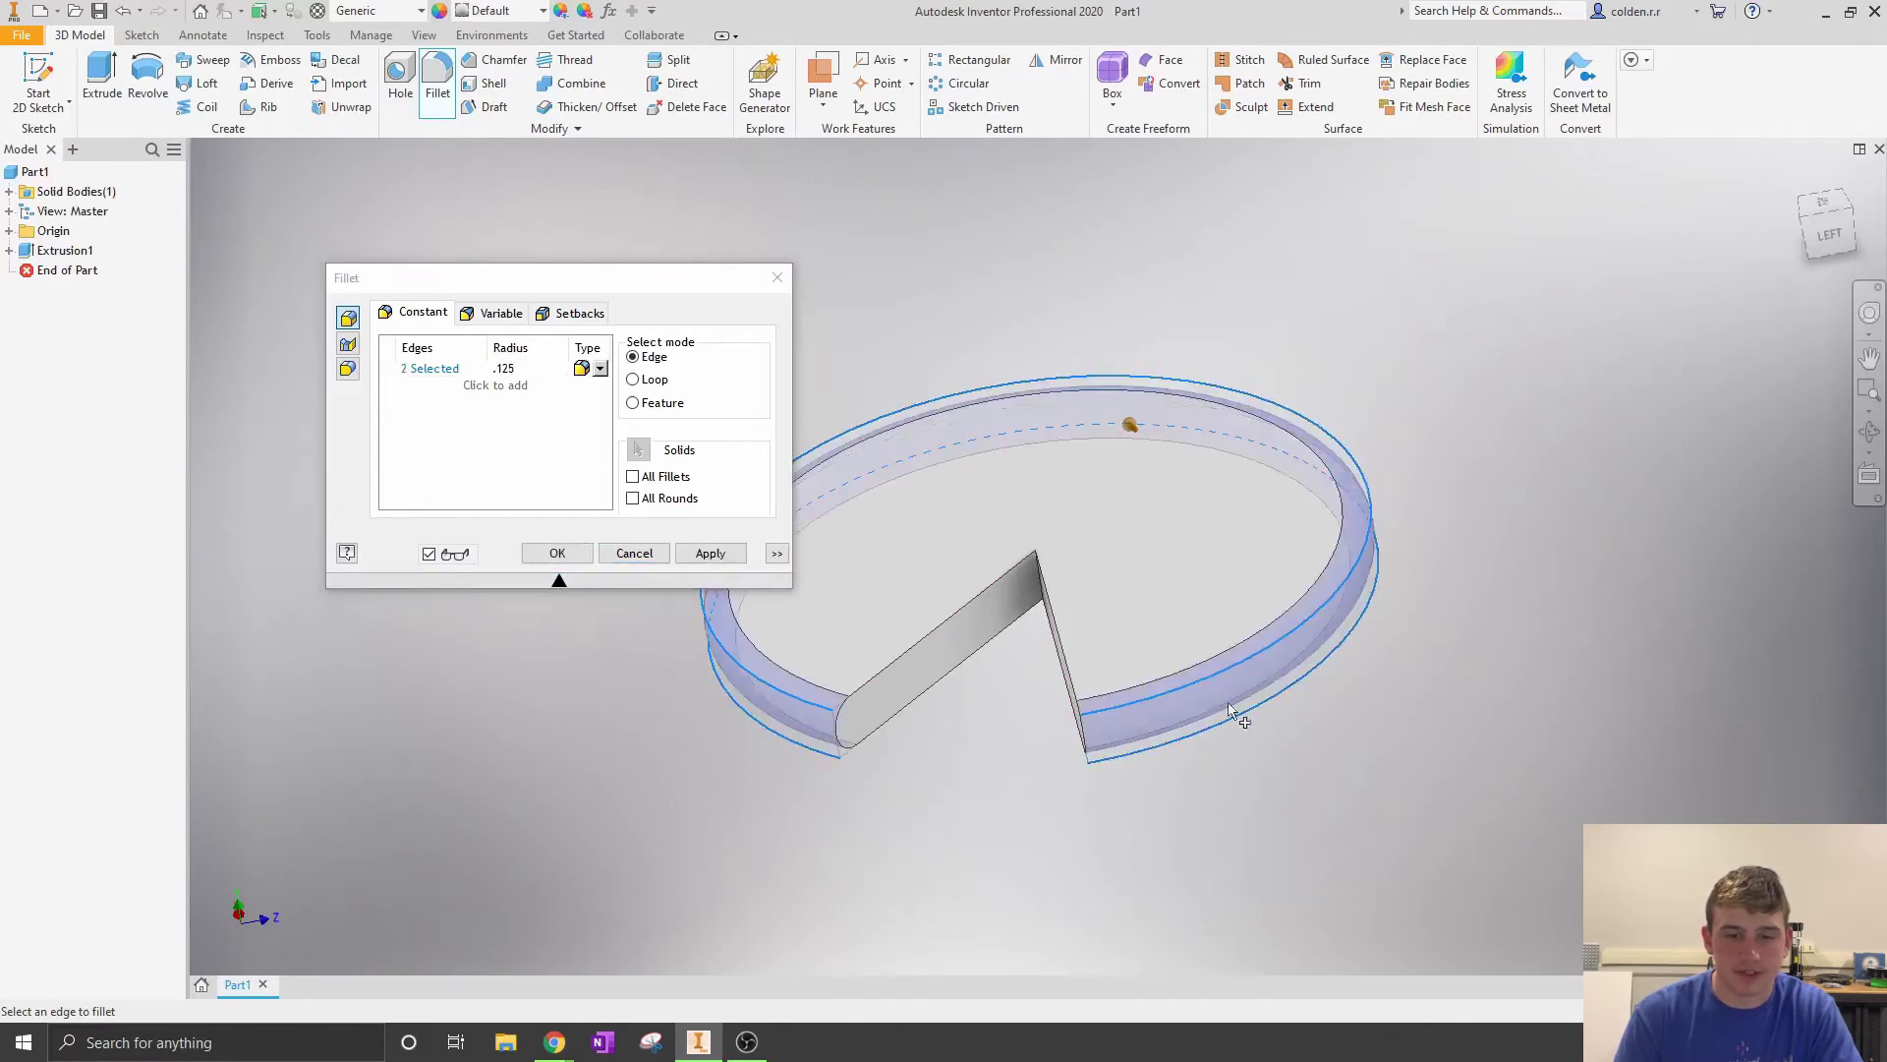
click(1828, 244)
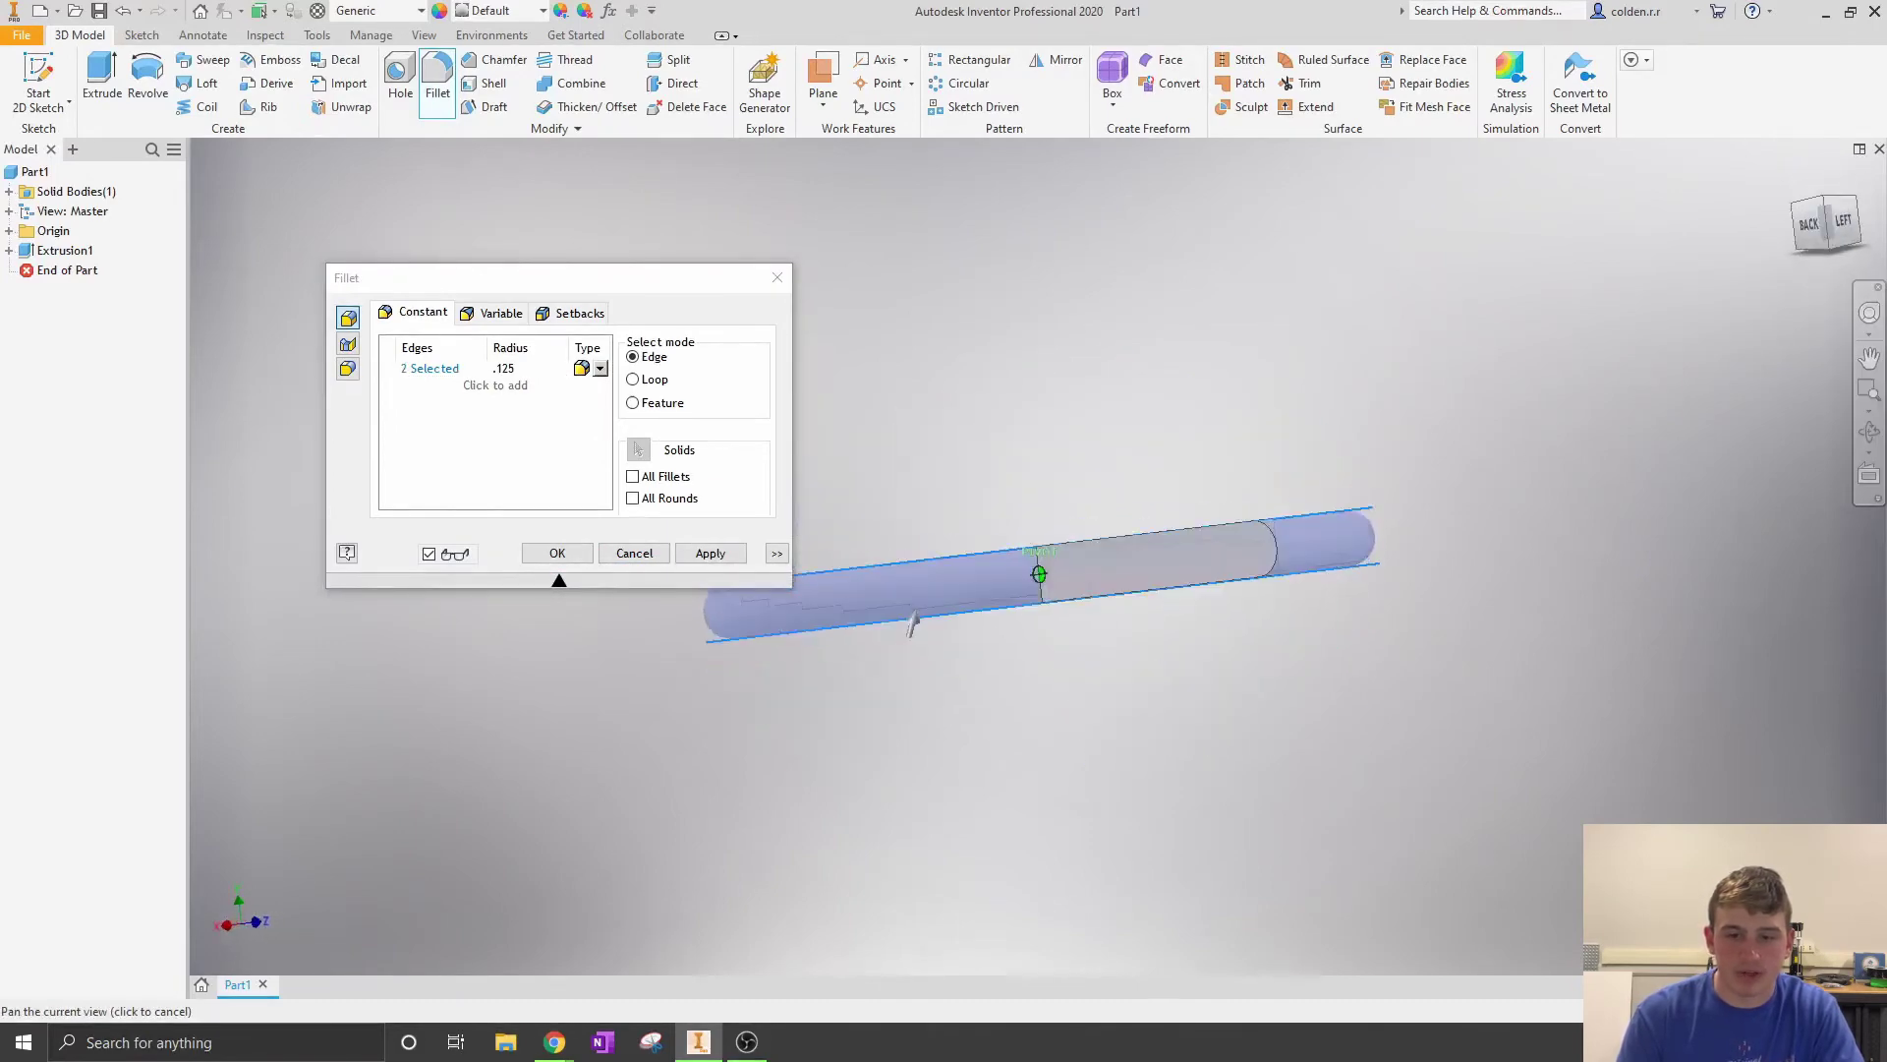
shift+middle_drag(1039, 573, 1275, 806)
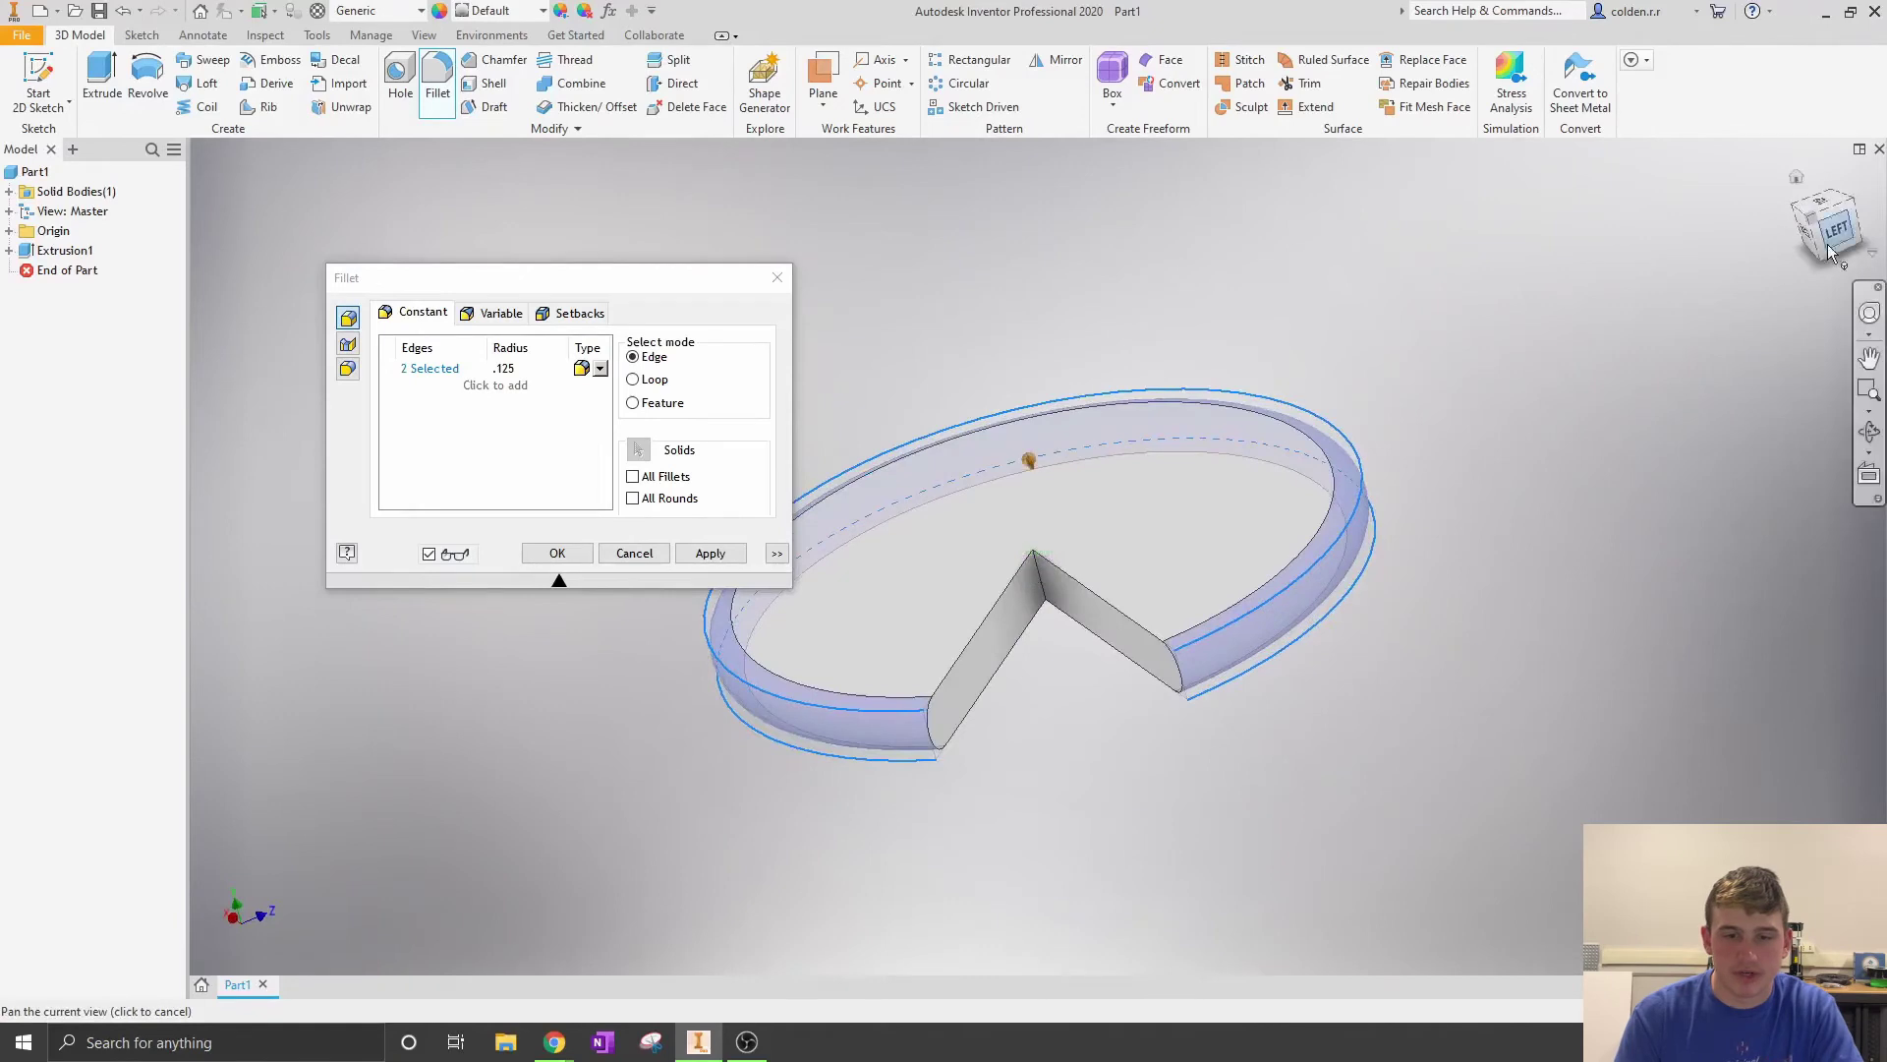
Step: Add the notch's inner, wall and corner edges to the fillet selection
click(1041, 582)
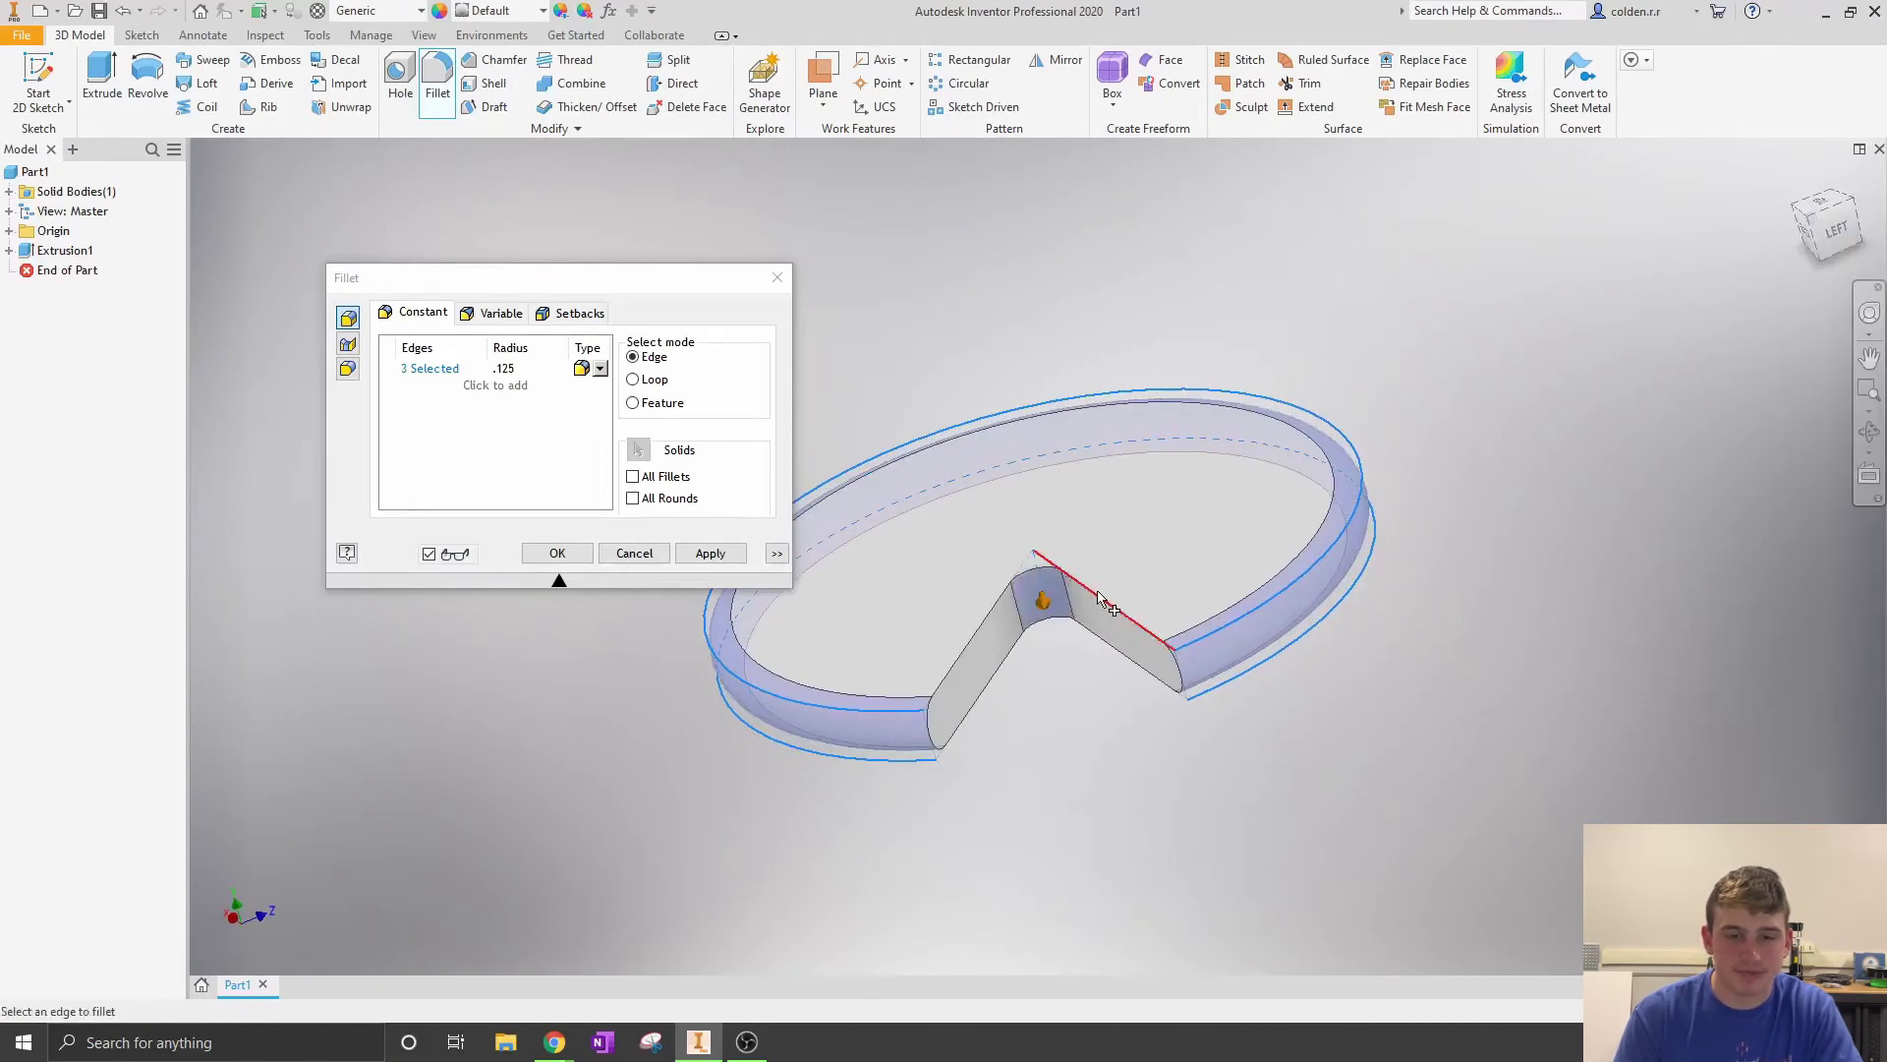
click(1128, 673)
click(1086, 685)
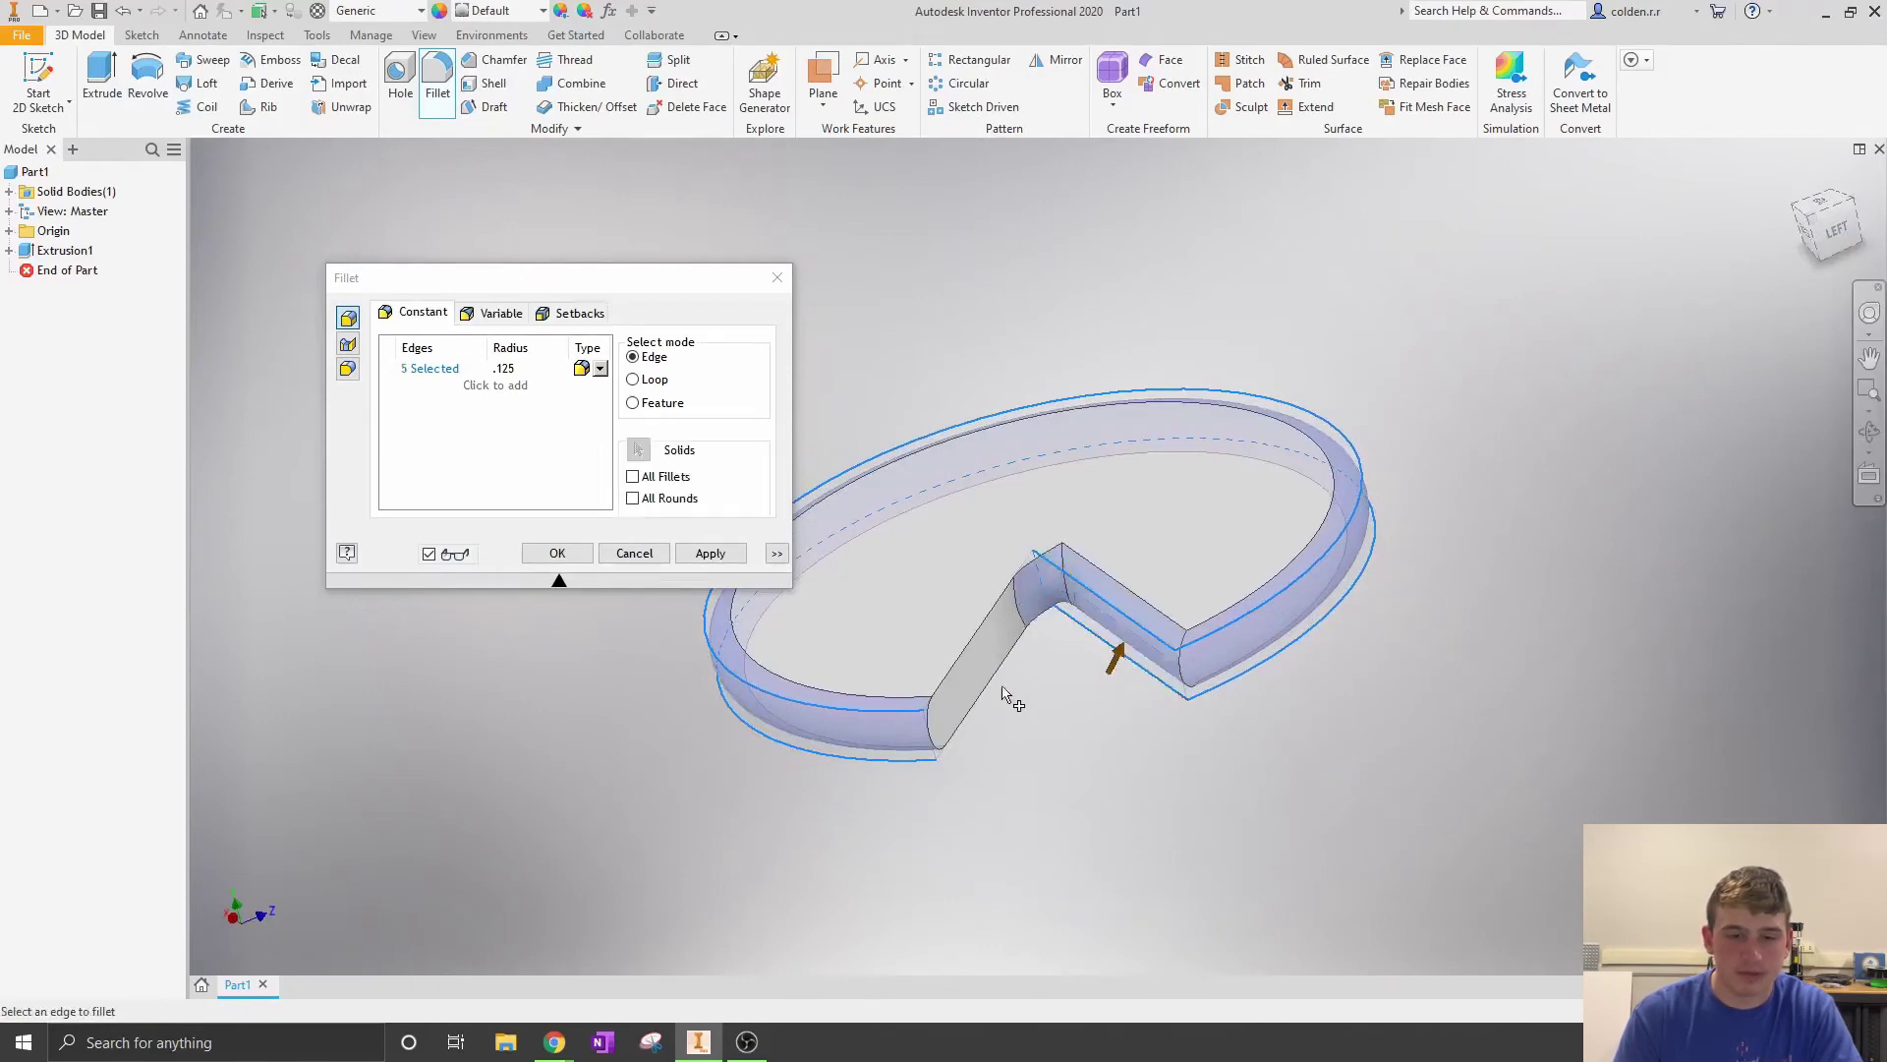
click(991, 687)
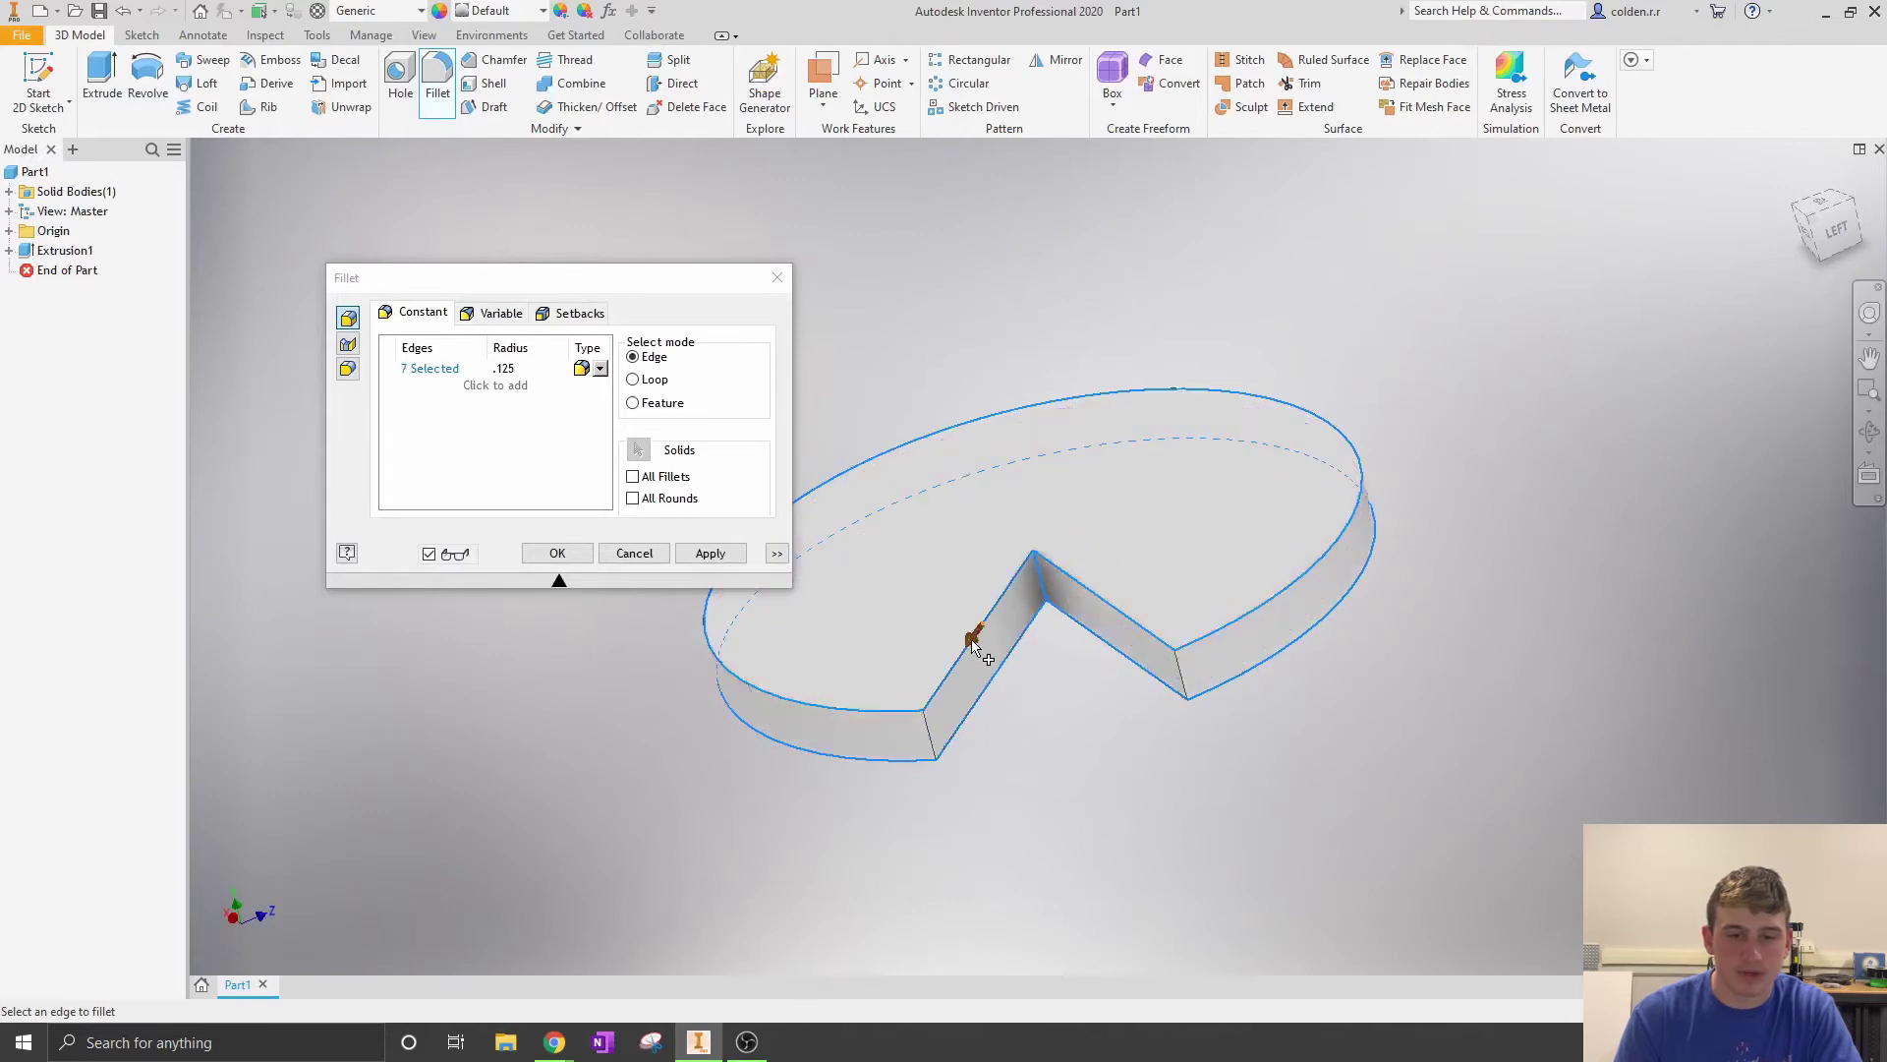
drag(1823, 226, 1828, 229)
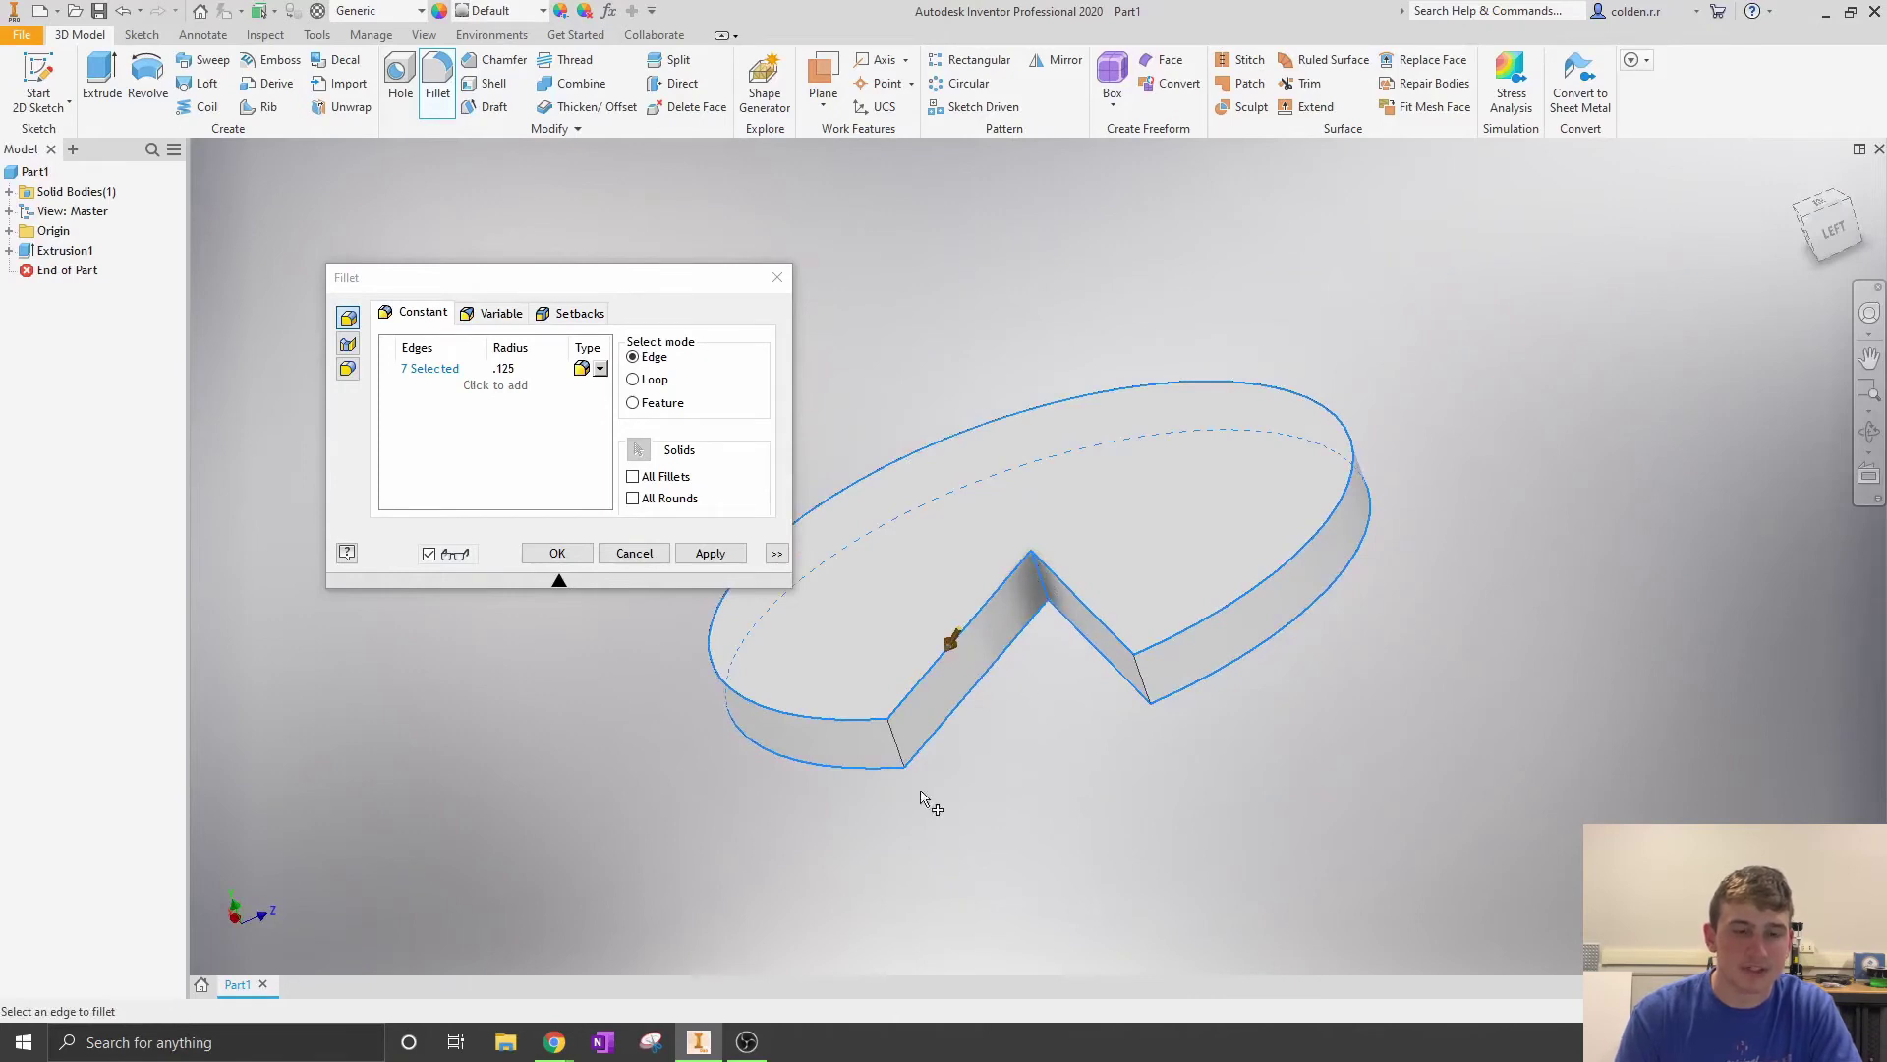
click(901, 754)
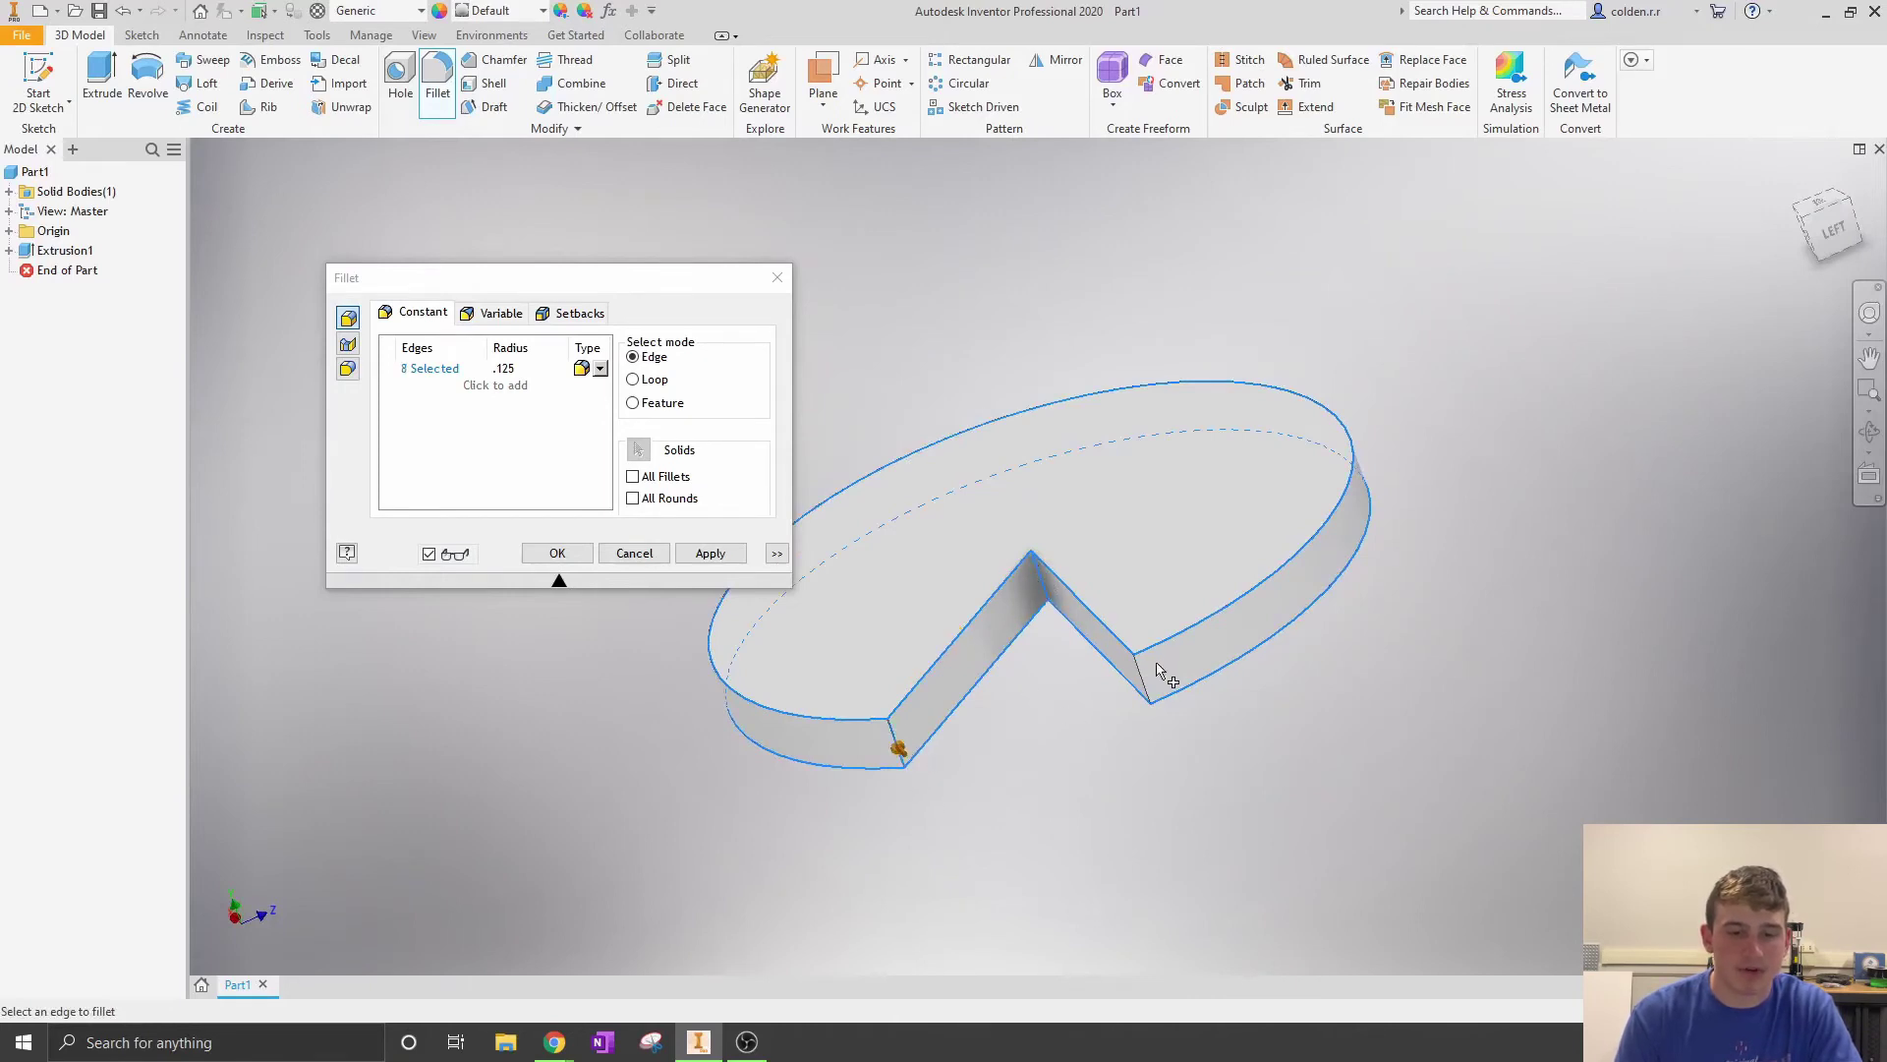
click(1142, 680)
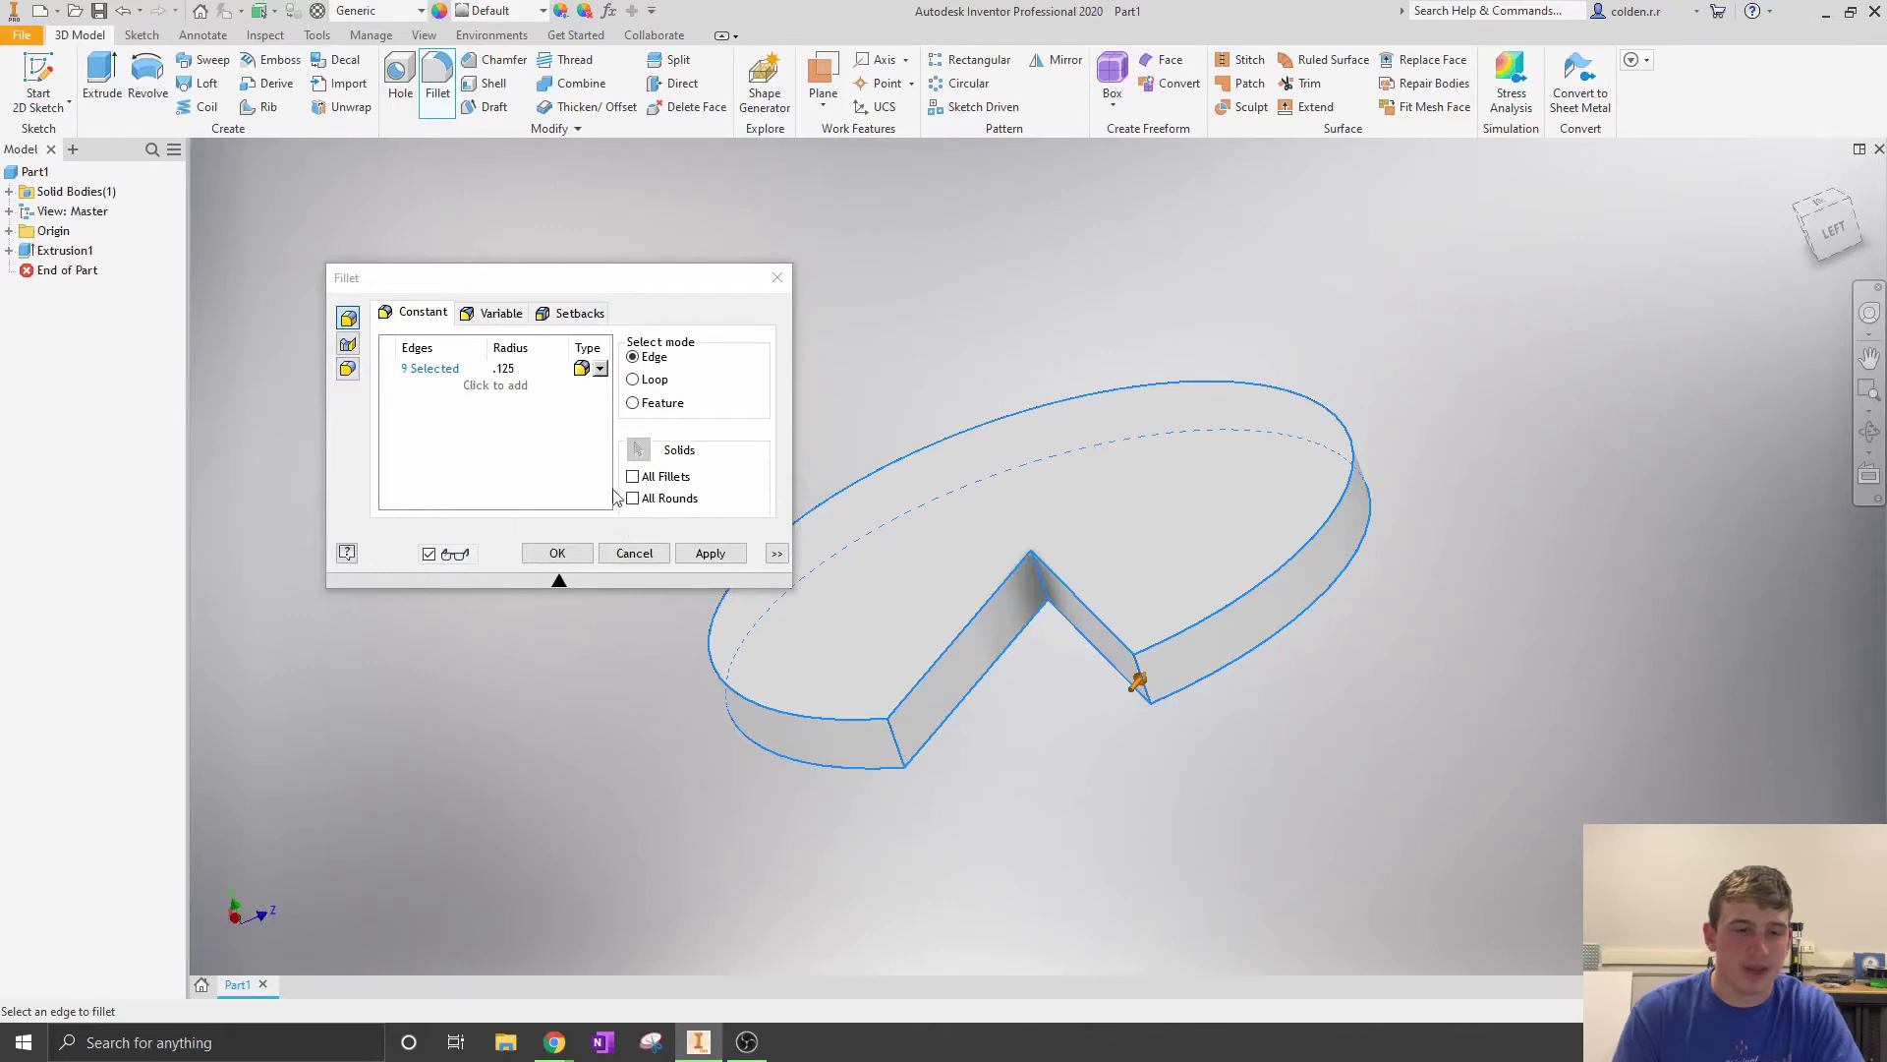
Step: Review the fillet type choices, then cancel this fillet unapplied
click(454, 376)
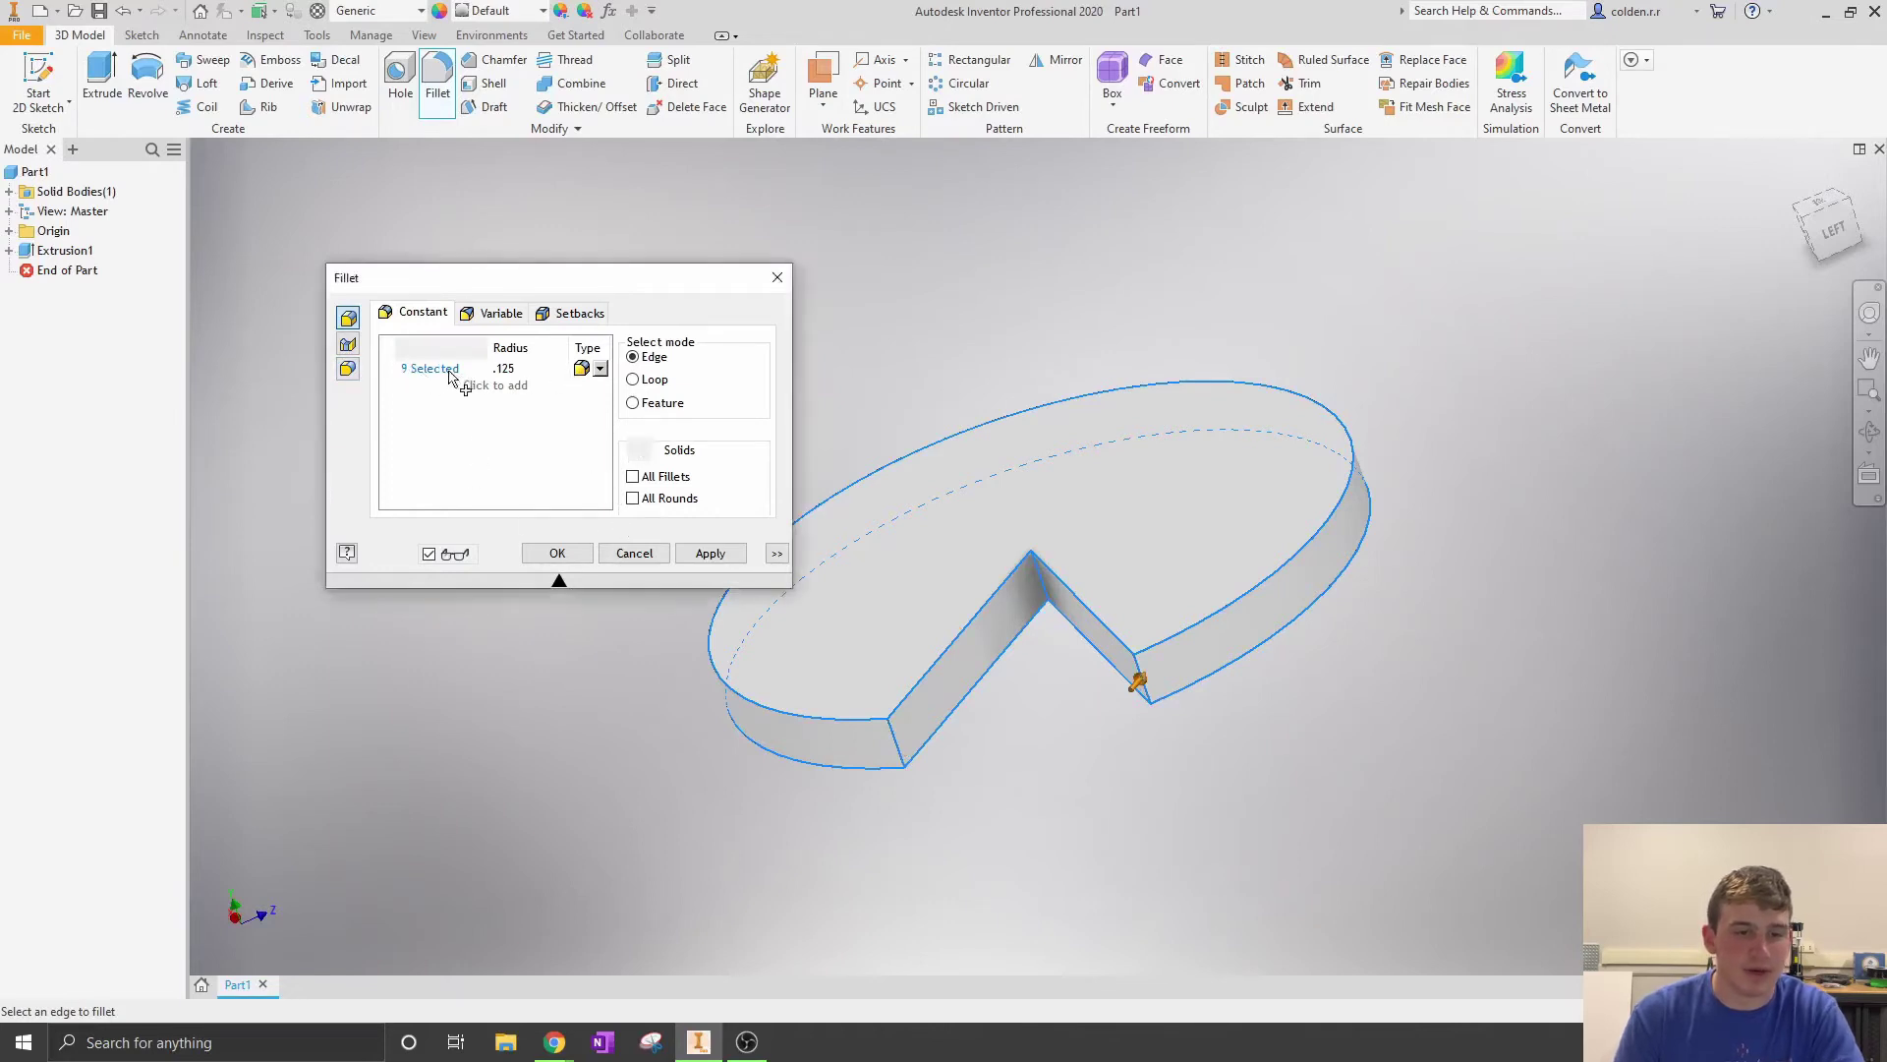
click(599, 369)
click(407, 374)
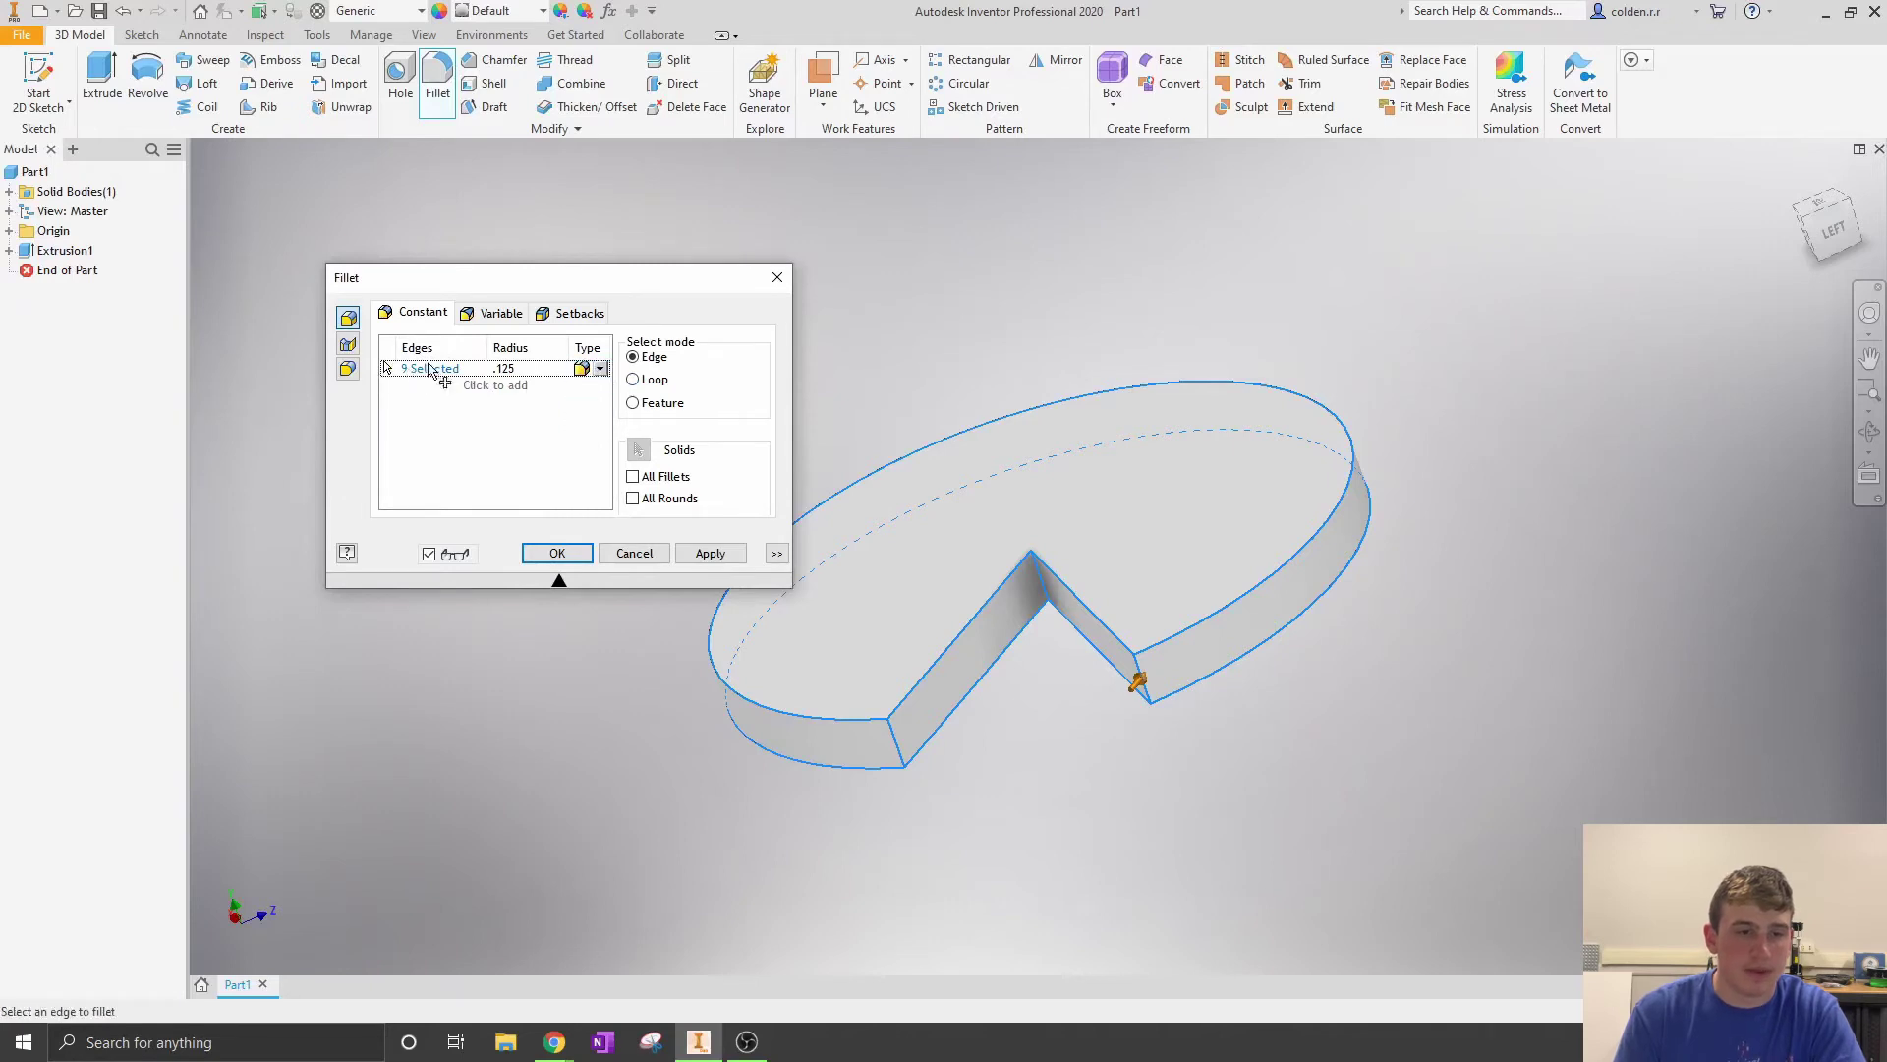
click(778, 277)
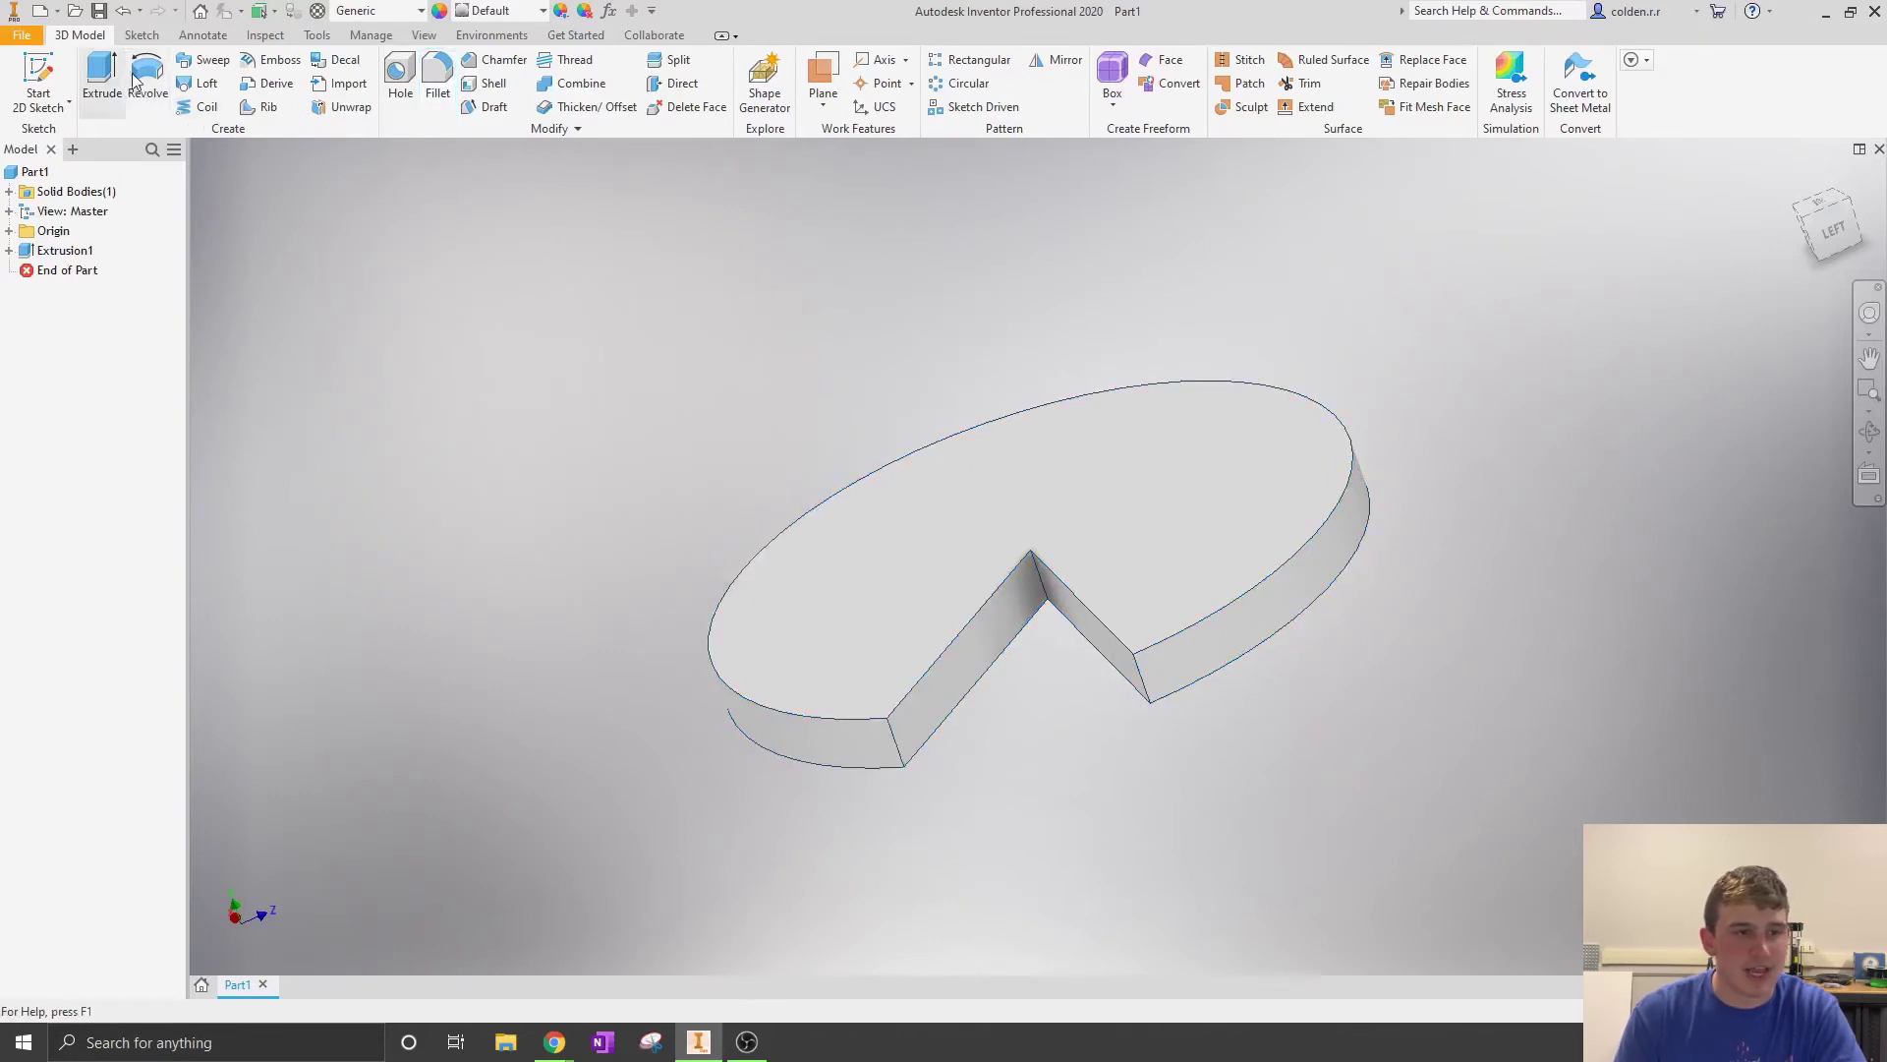
Step: Fillet the top and bottom rim edges and notch edges at 0.125 in radius
click(436, 79)
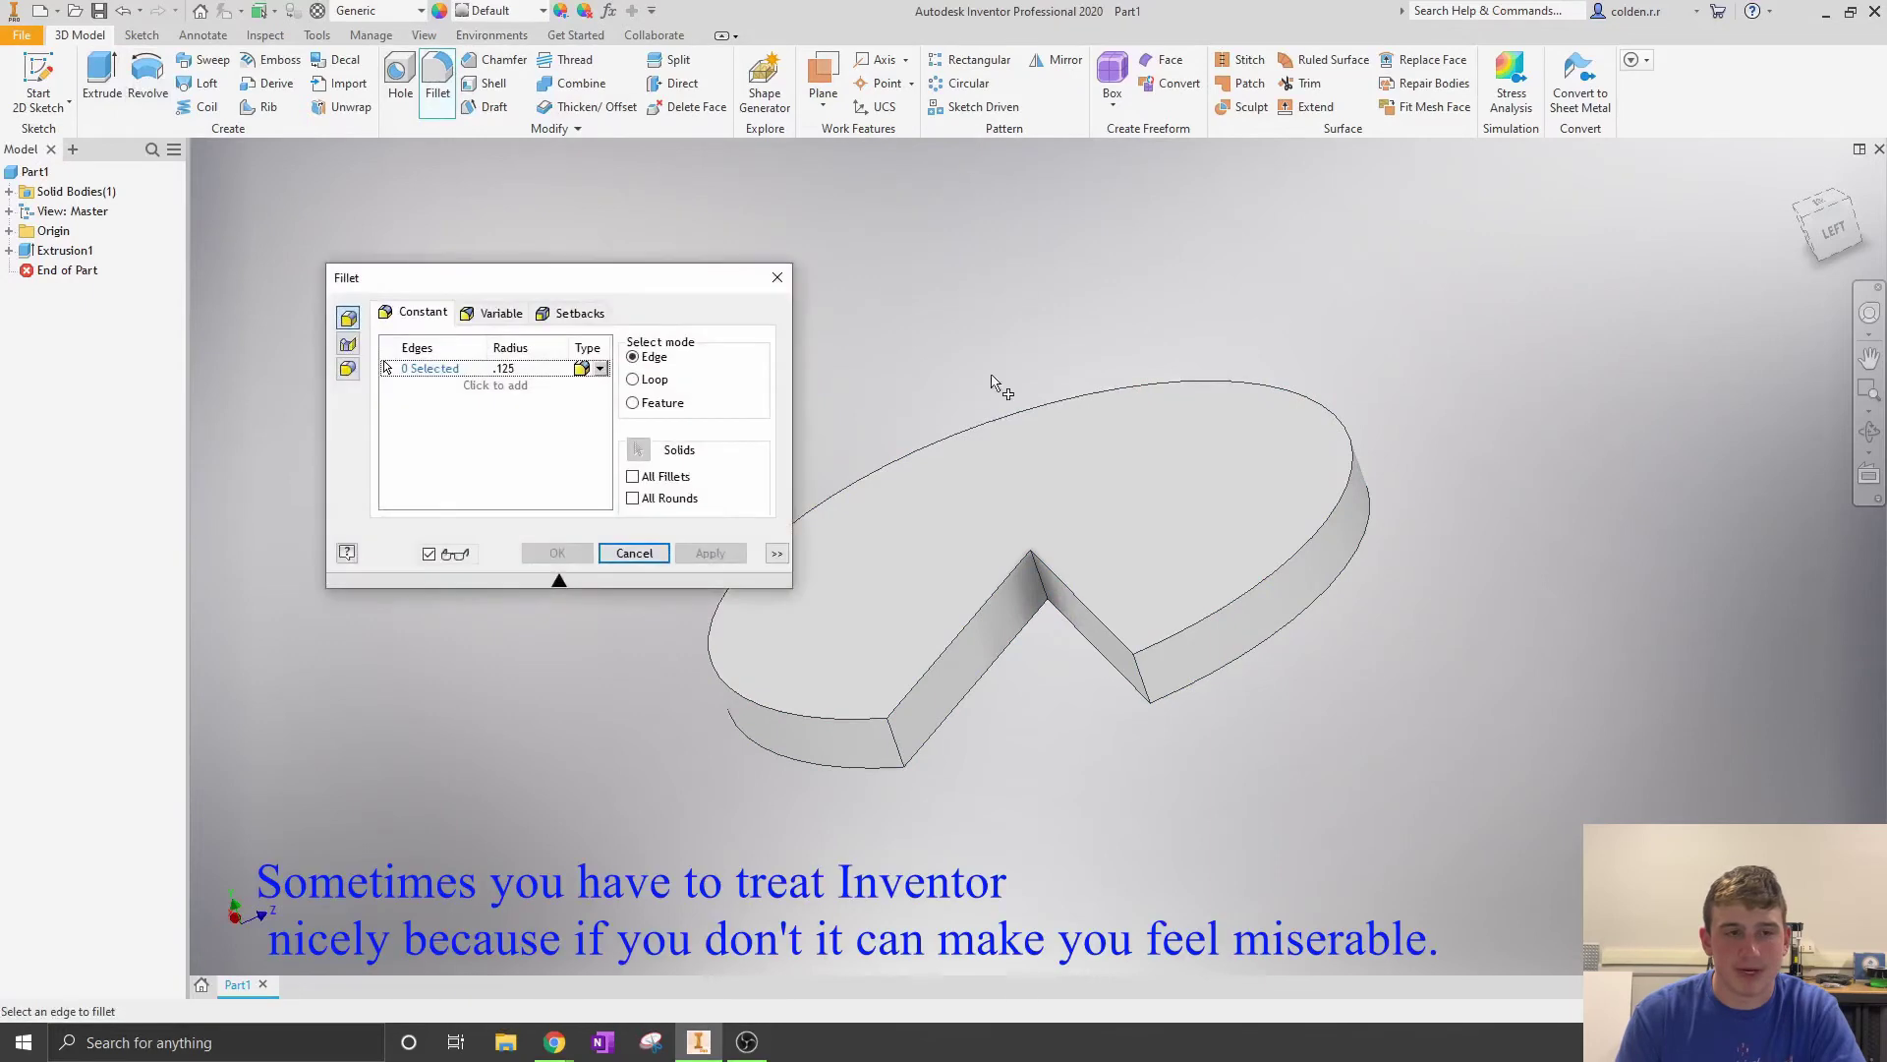
click(1275, 576)
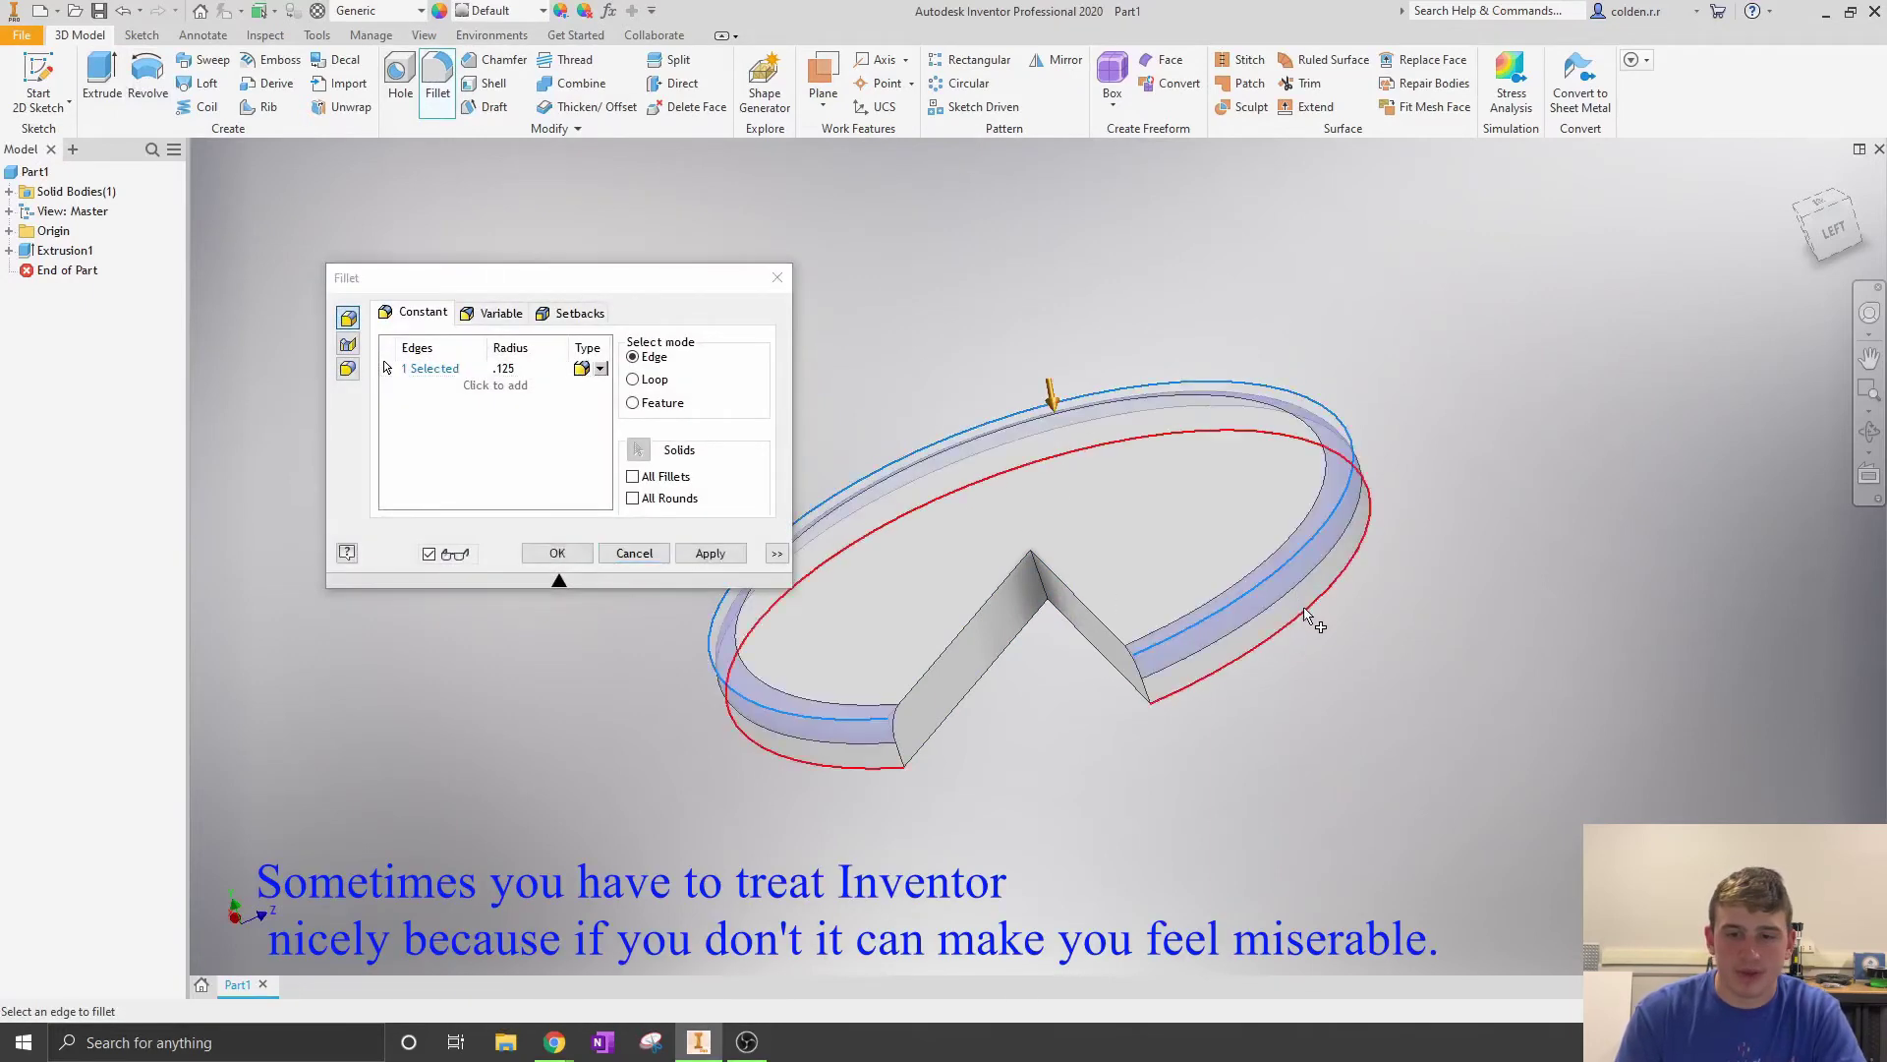
click(1308, 614)
click(935, 655)
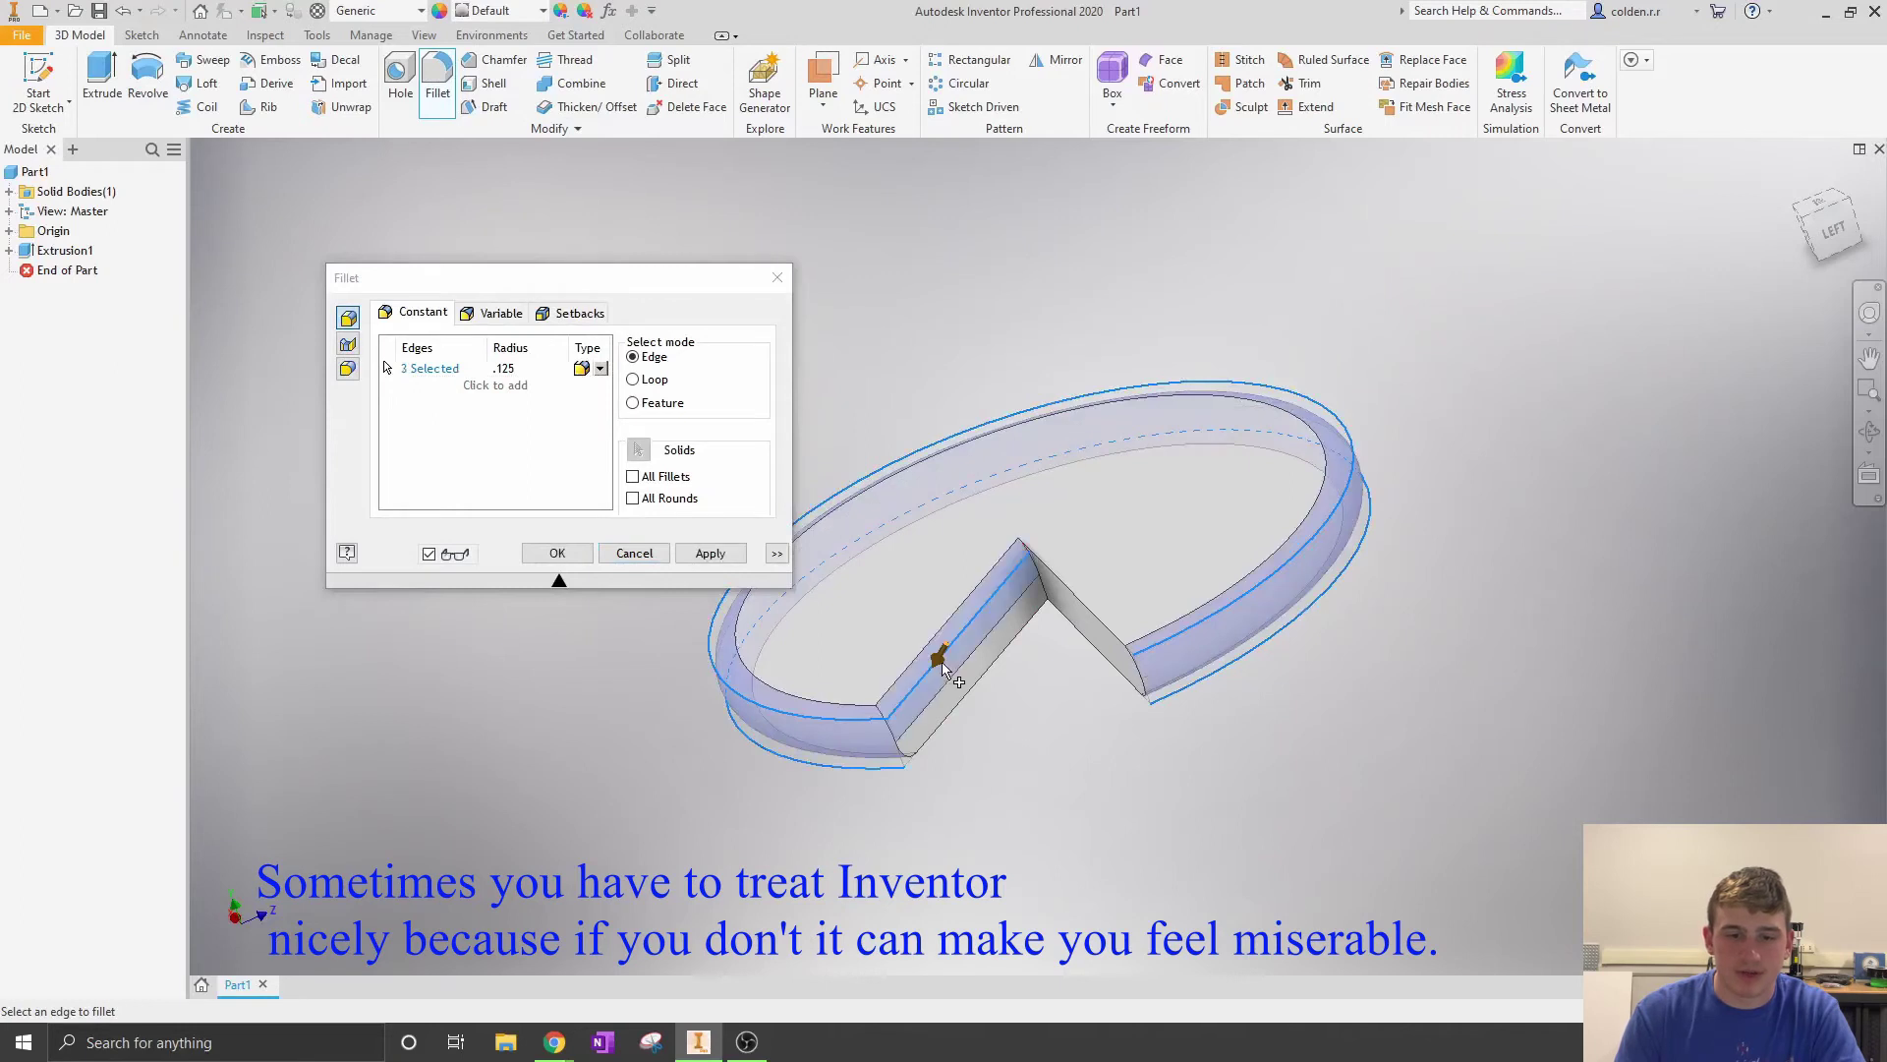
click(961, 702)
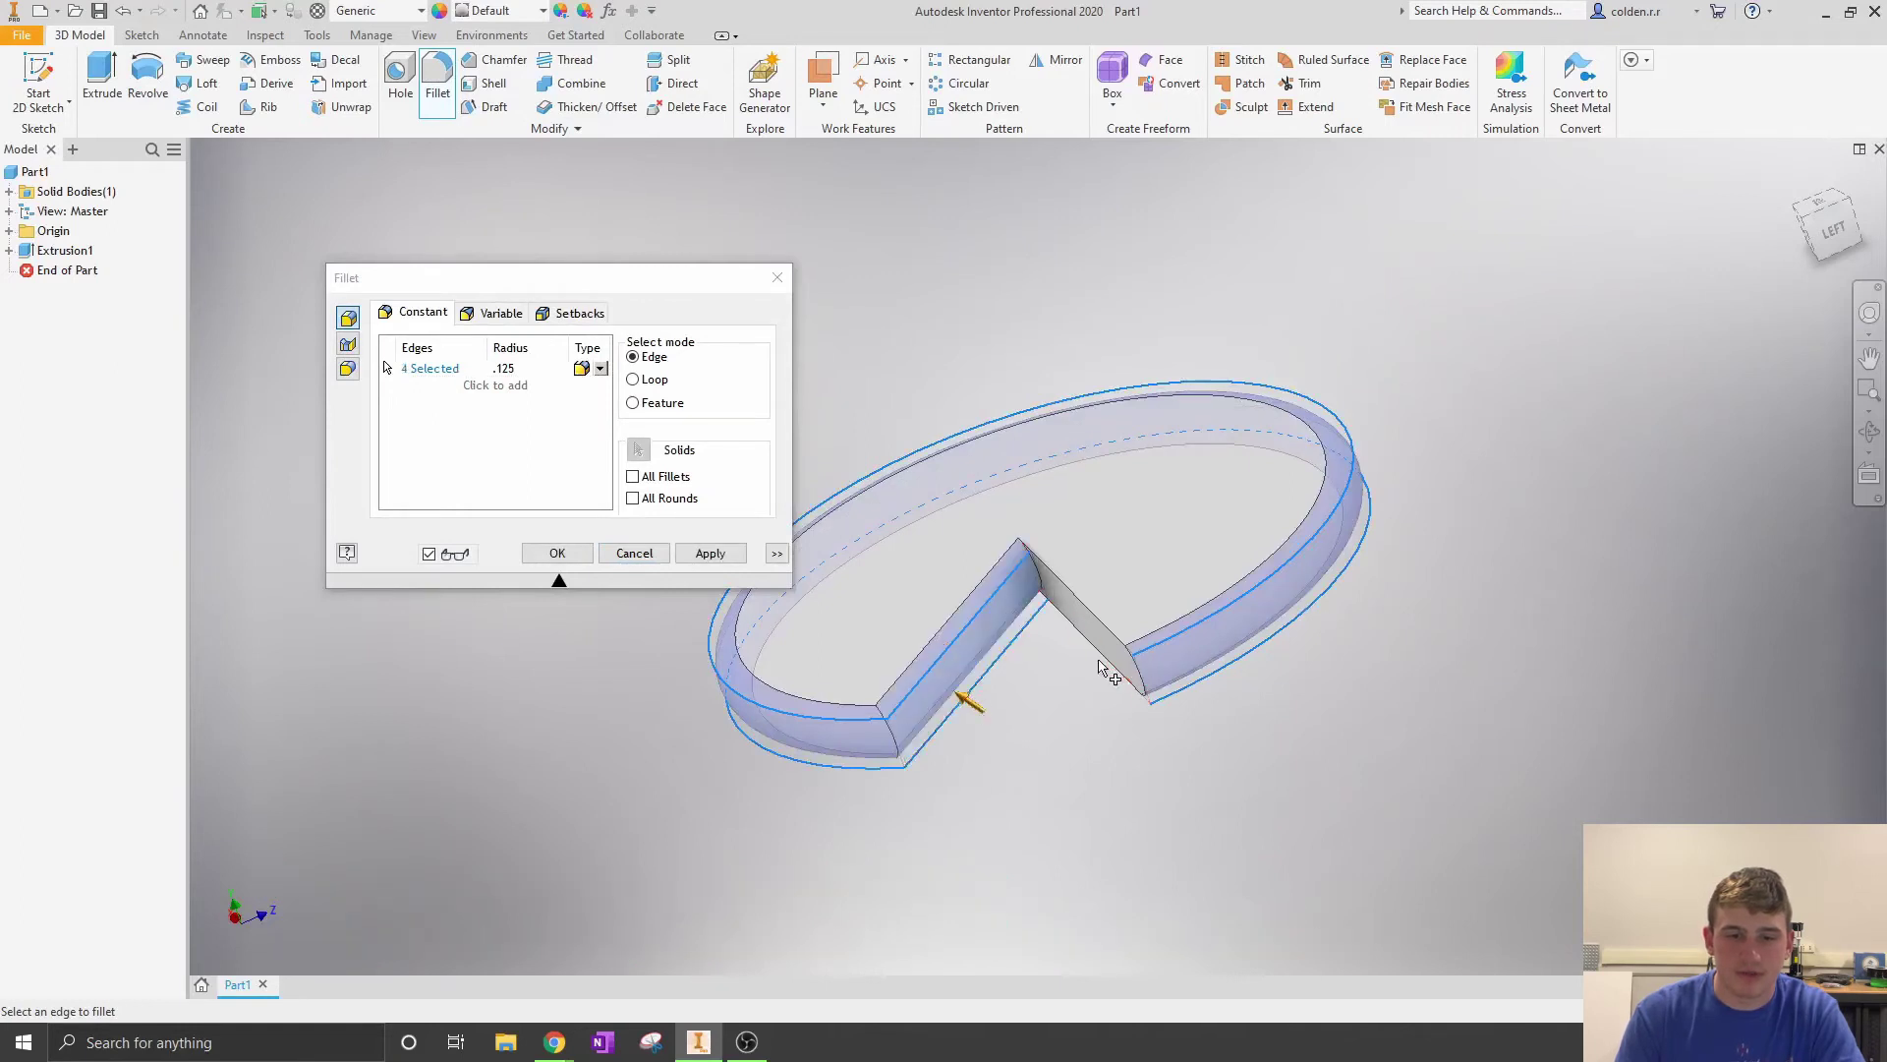
click(1105, 619)
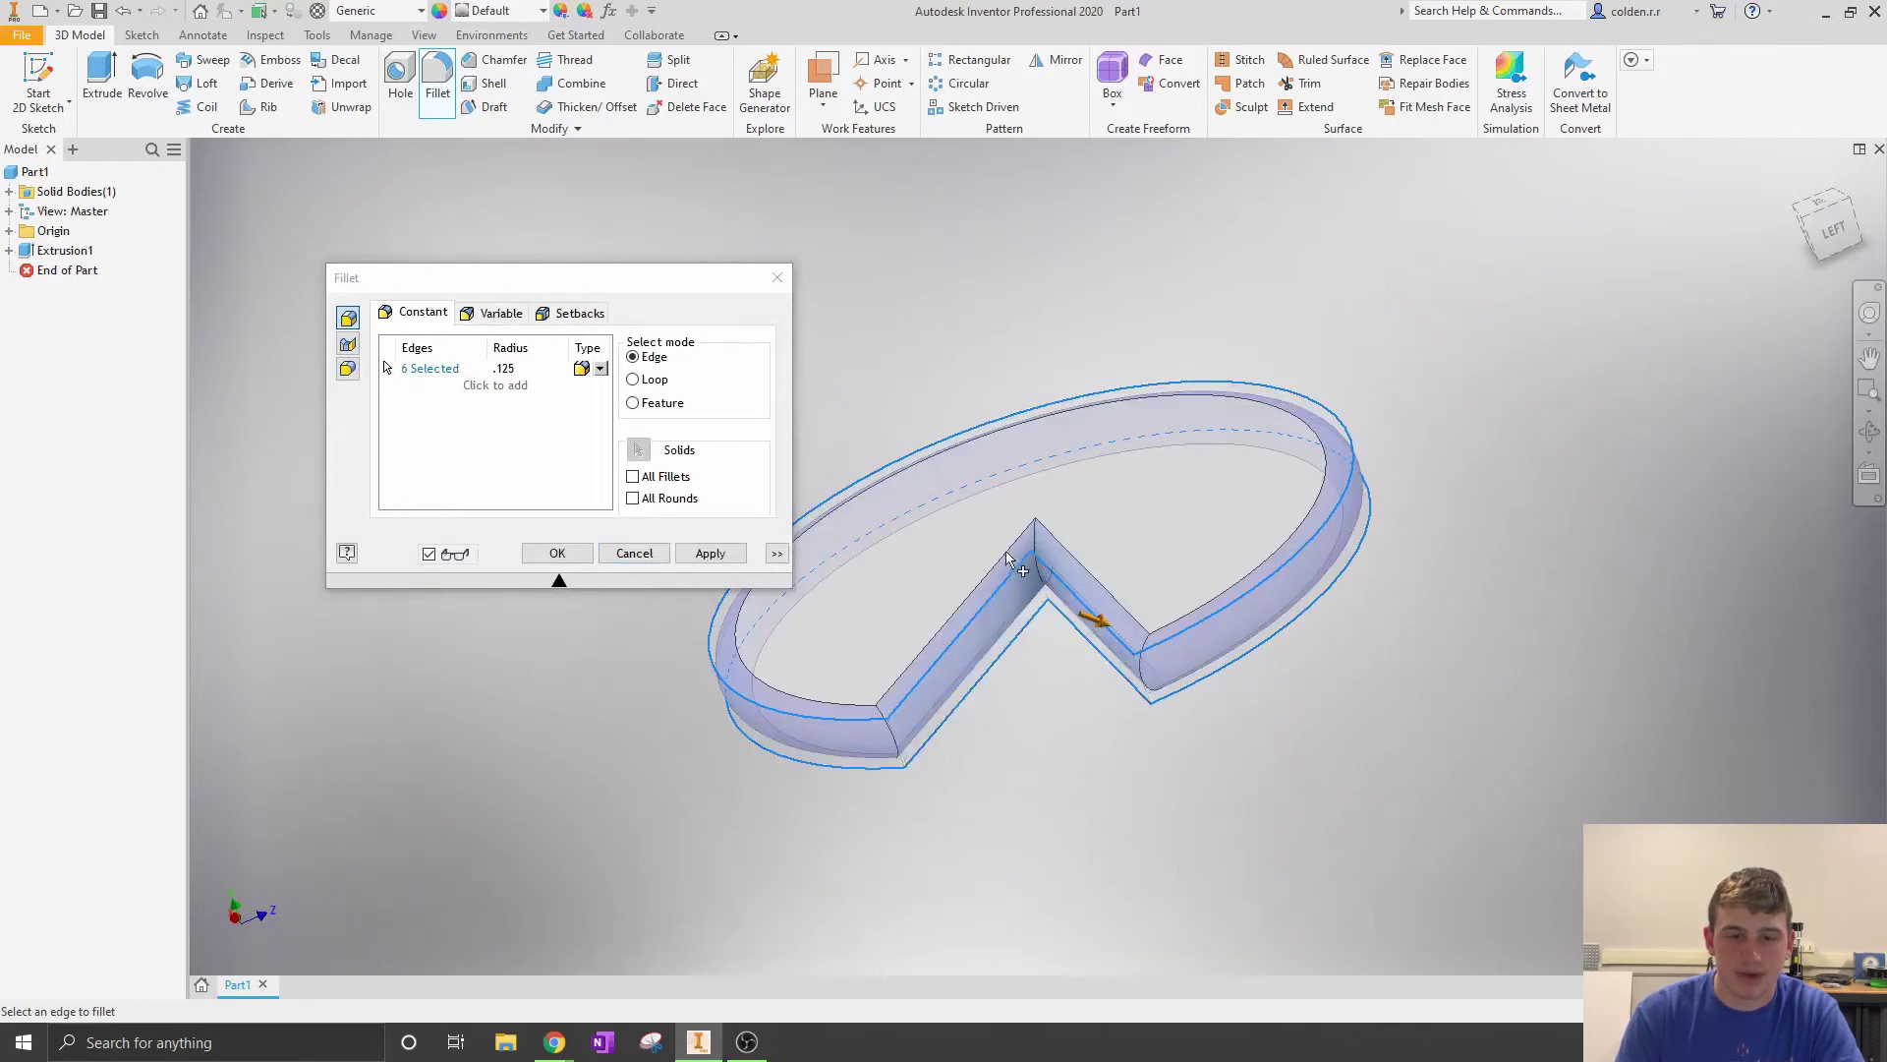
mouse_move(983, 551)
shift+middle_down()
mouse_move(983, 629)
mouse_move(983, 579)
mouse_move(1013, 570)
shift+middle_up()
click(716, 552)
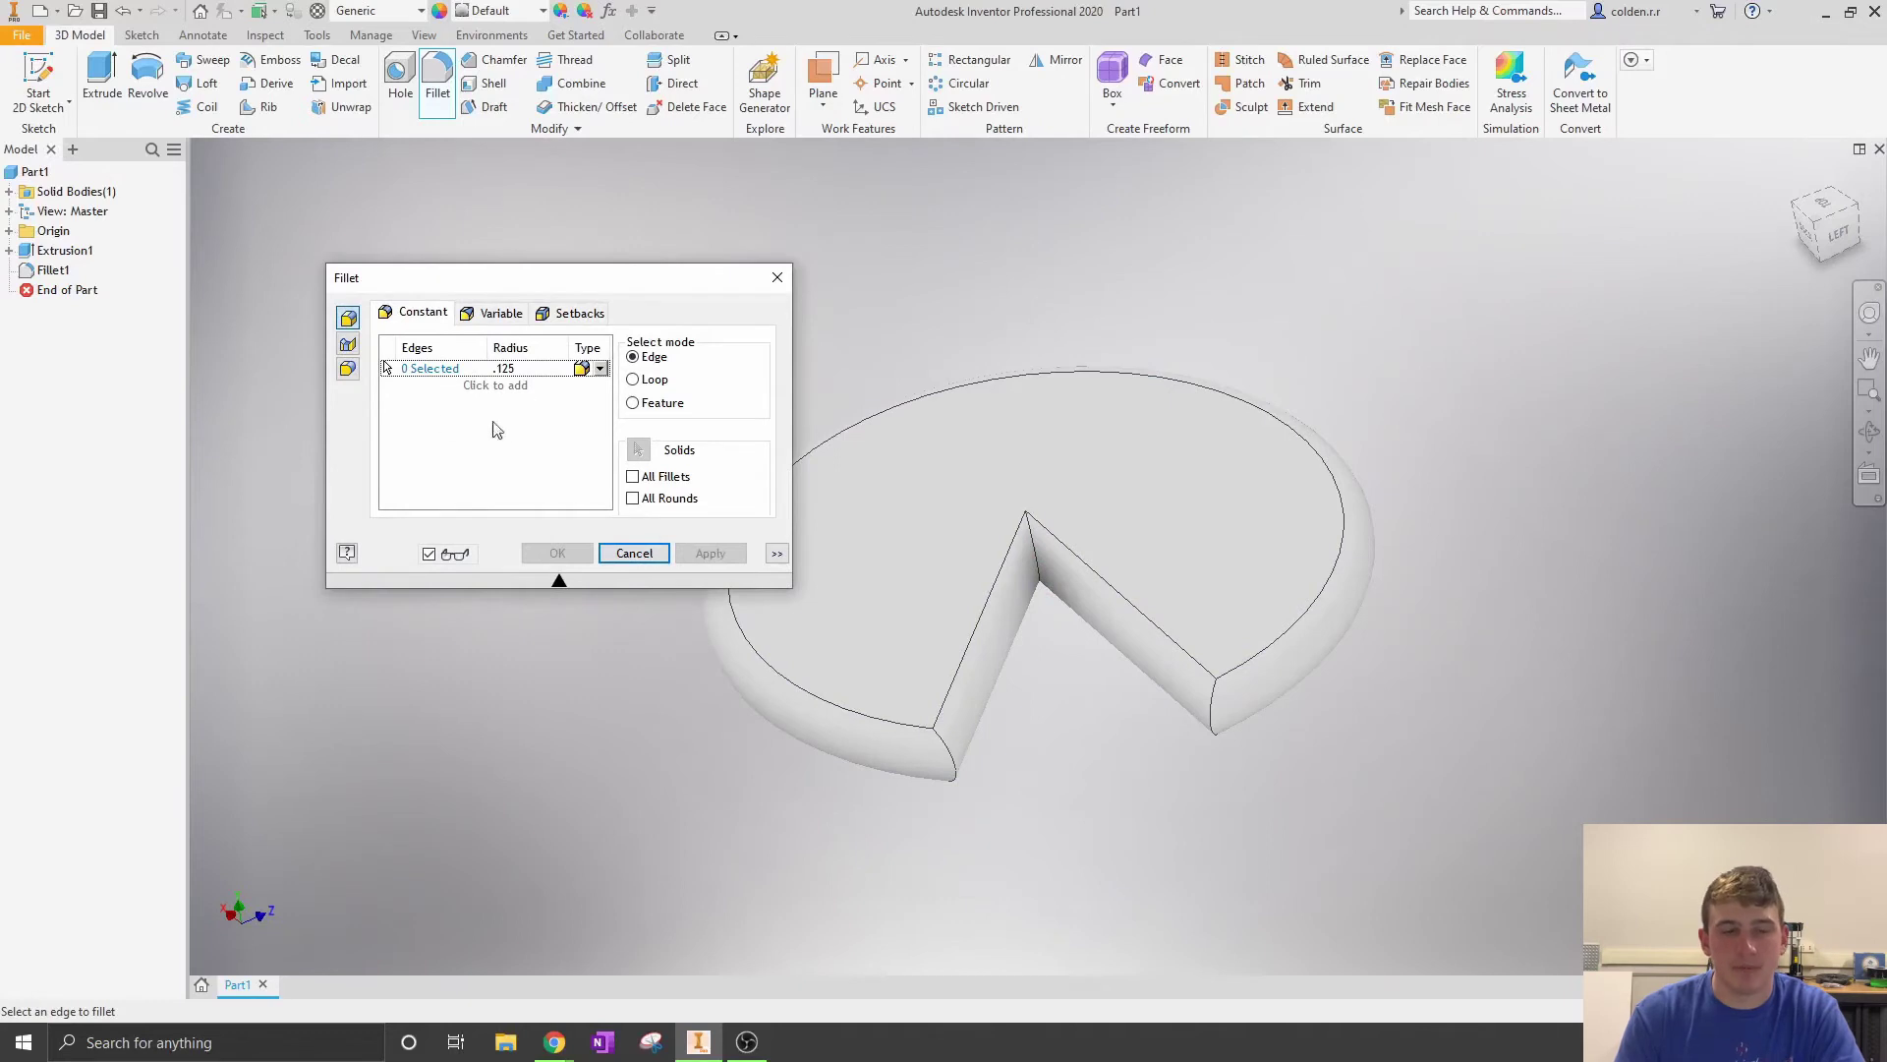
click(634, 553)
scroll(1034, 416, down, 4)
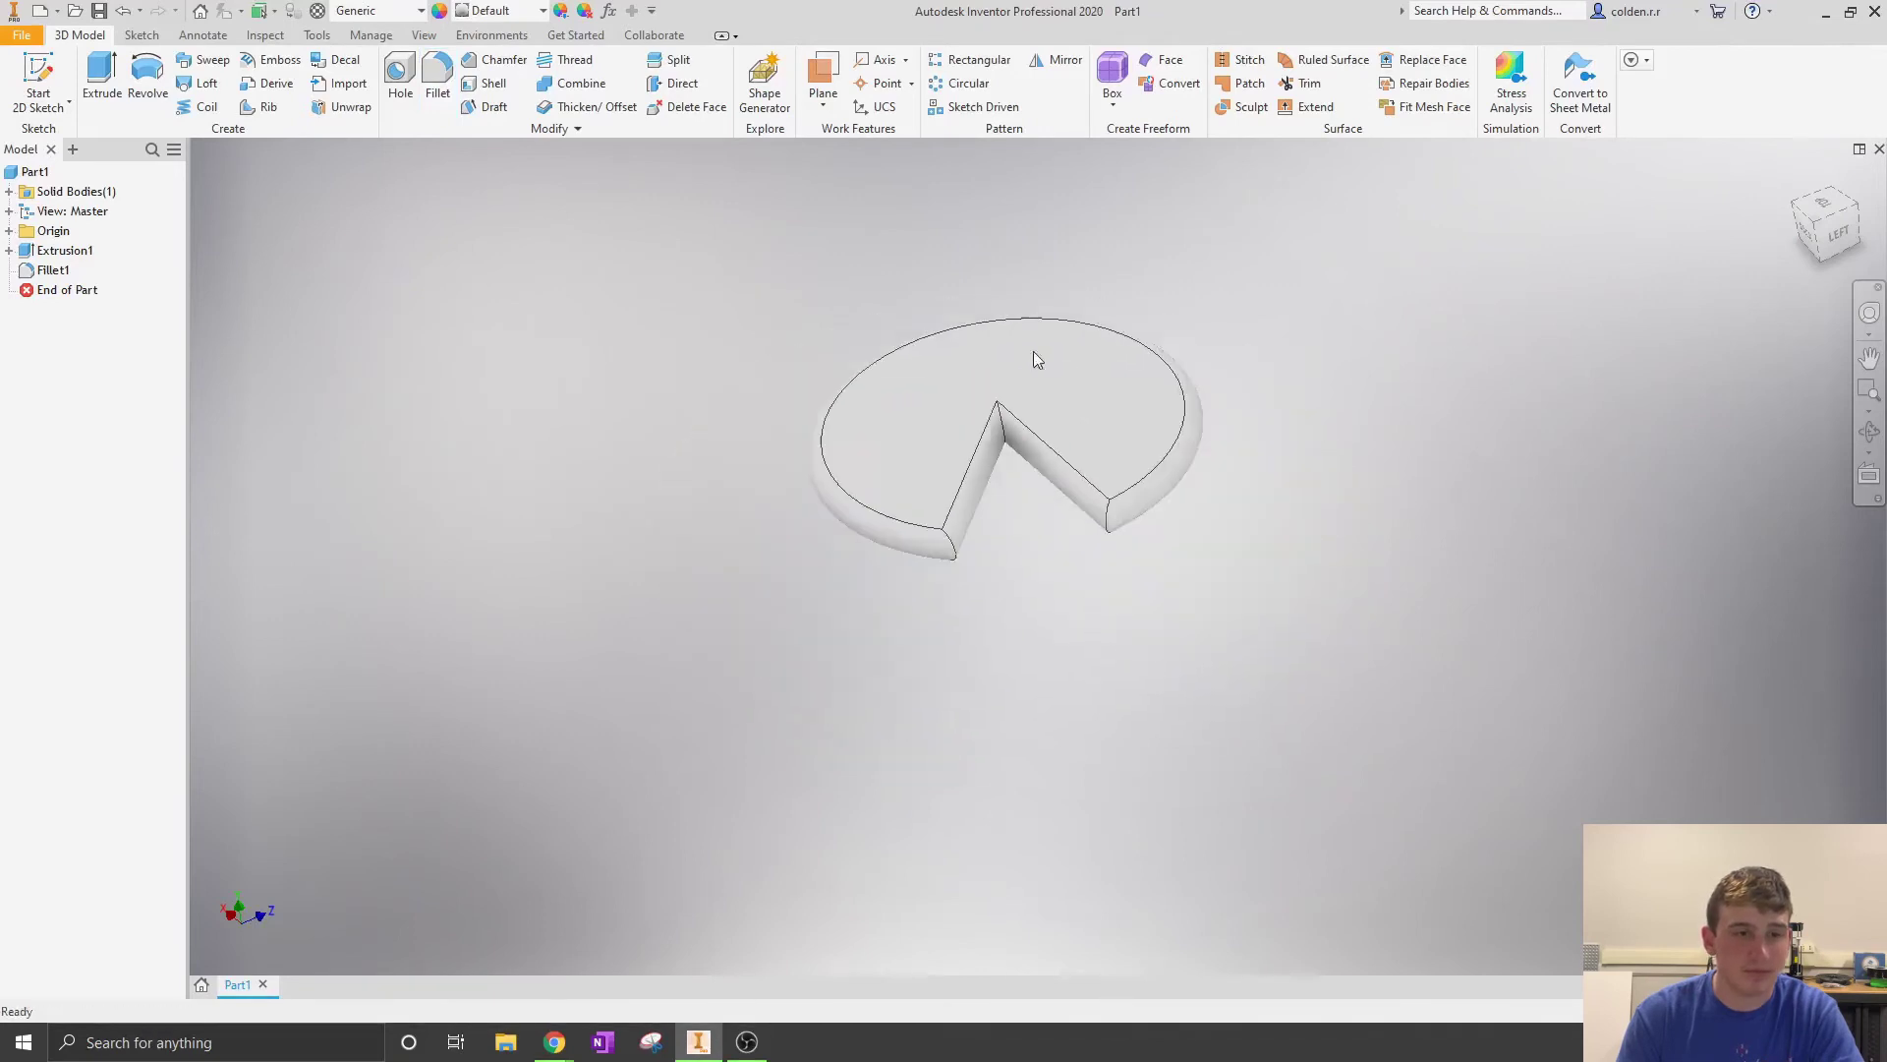
Step: Cancel the Hole command and start a new 2D sketch on the disc's top face
click(401, 72)
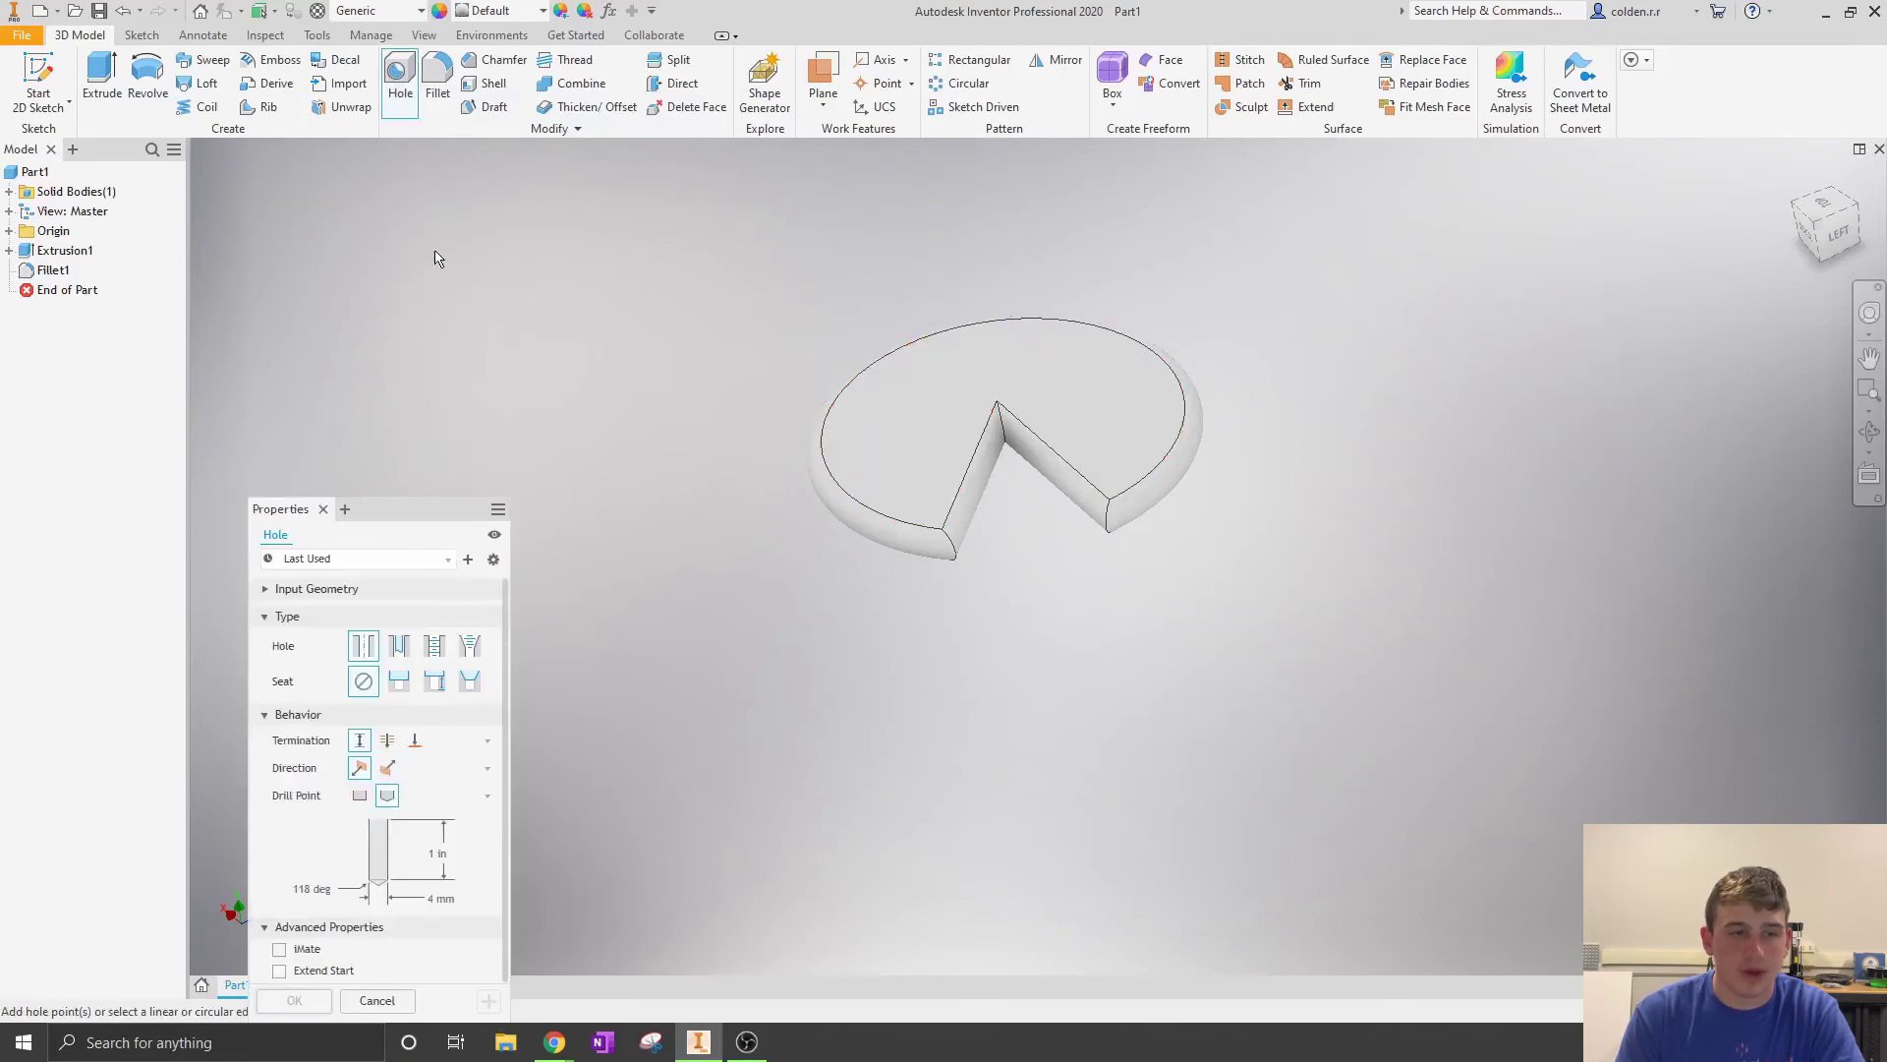
key(Escape)
click(38, 79)
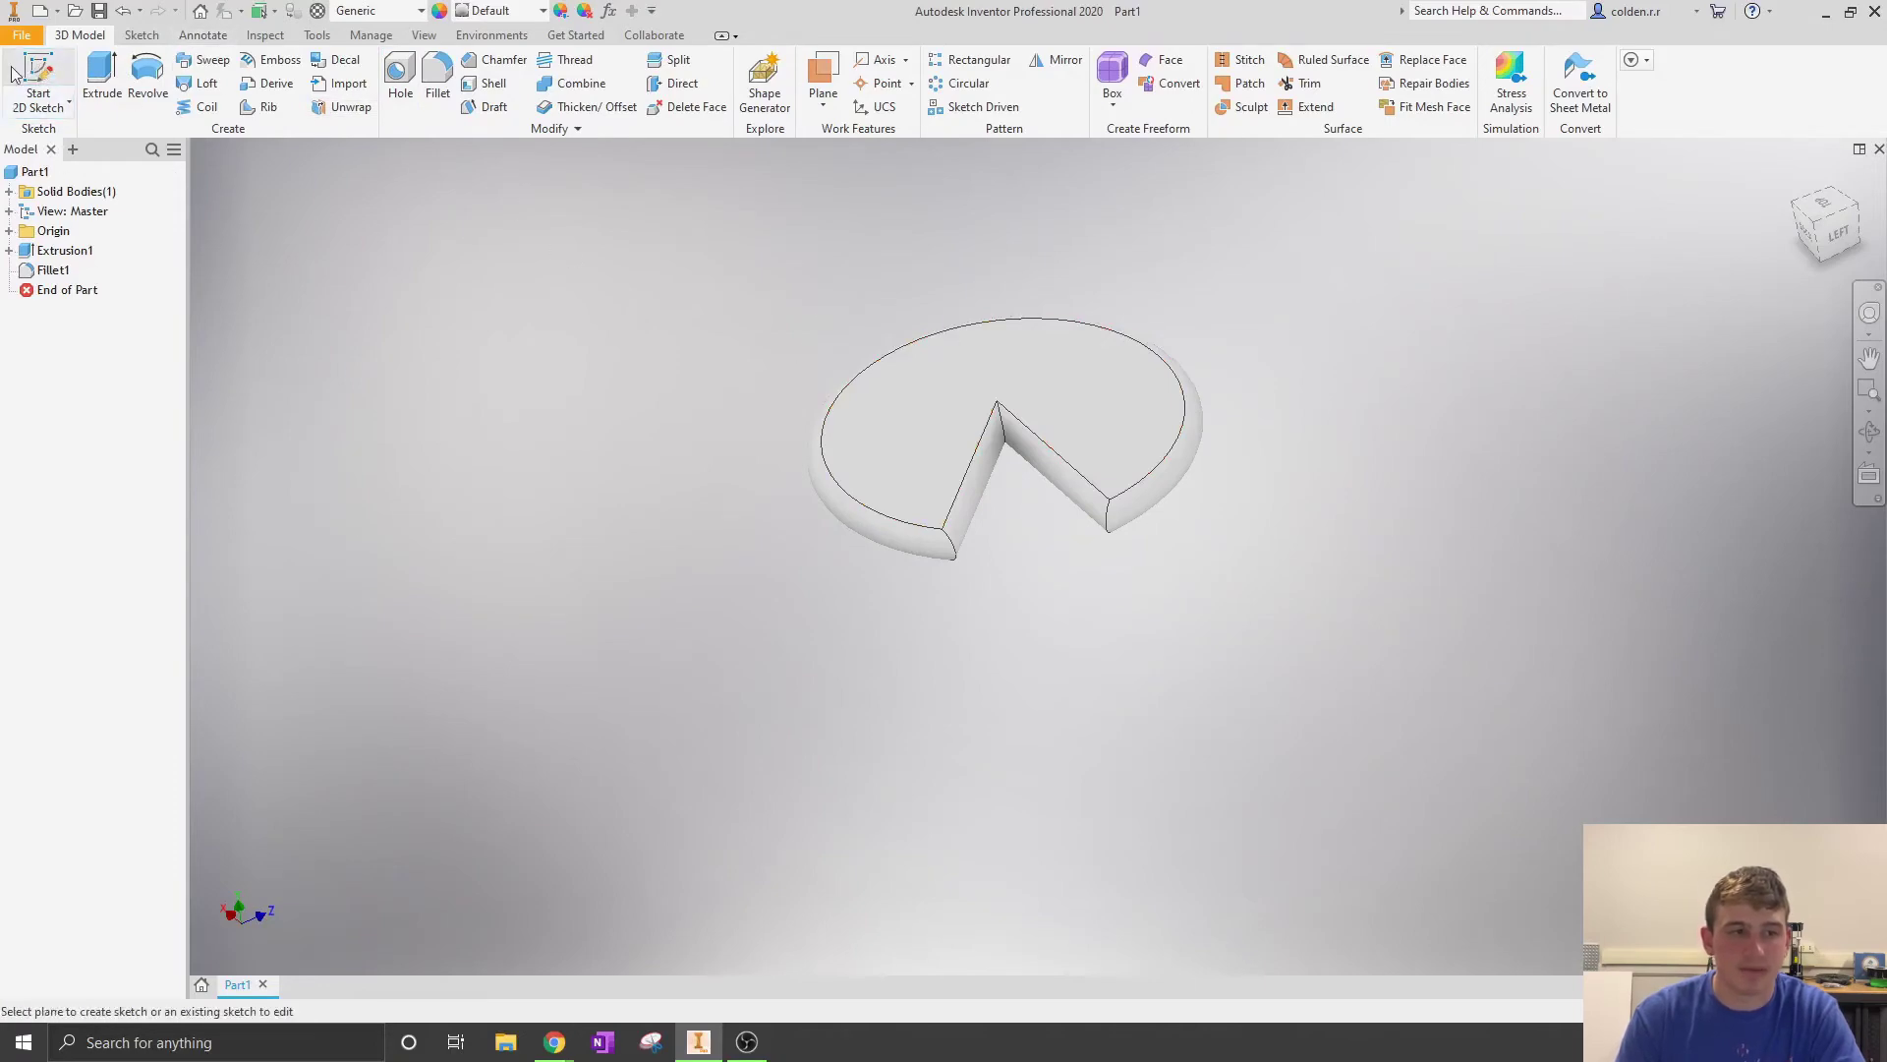
click(1032, 394)
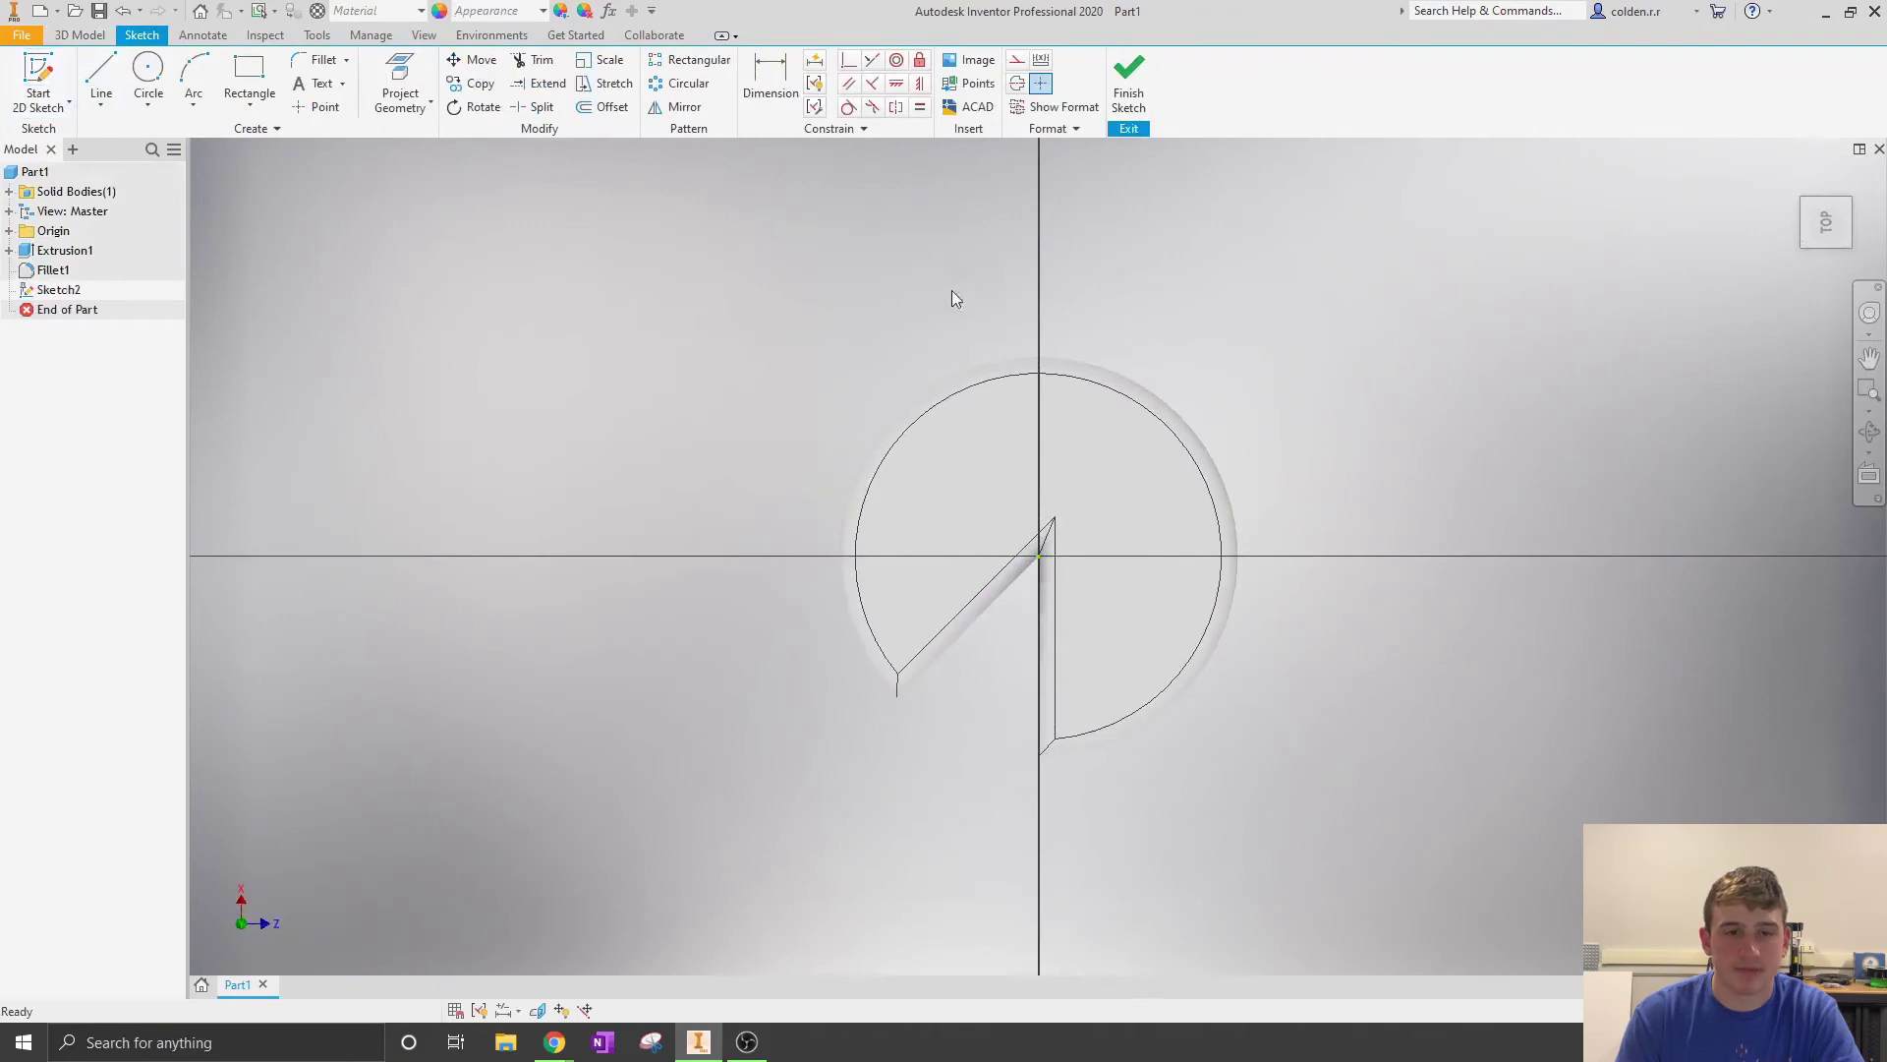
Step: Place a sketch point at the inner tip of the wedge cut and finish the sketch
click(316, 108)
scroll(1033, 464, up, 4)
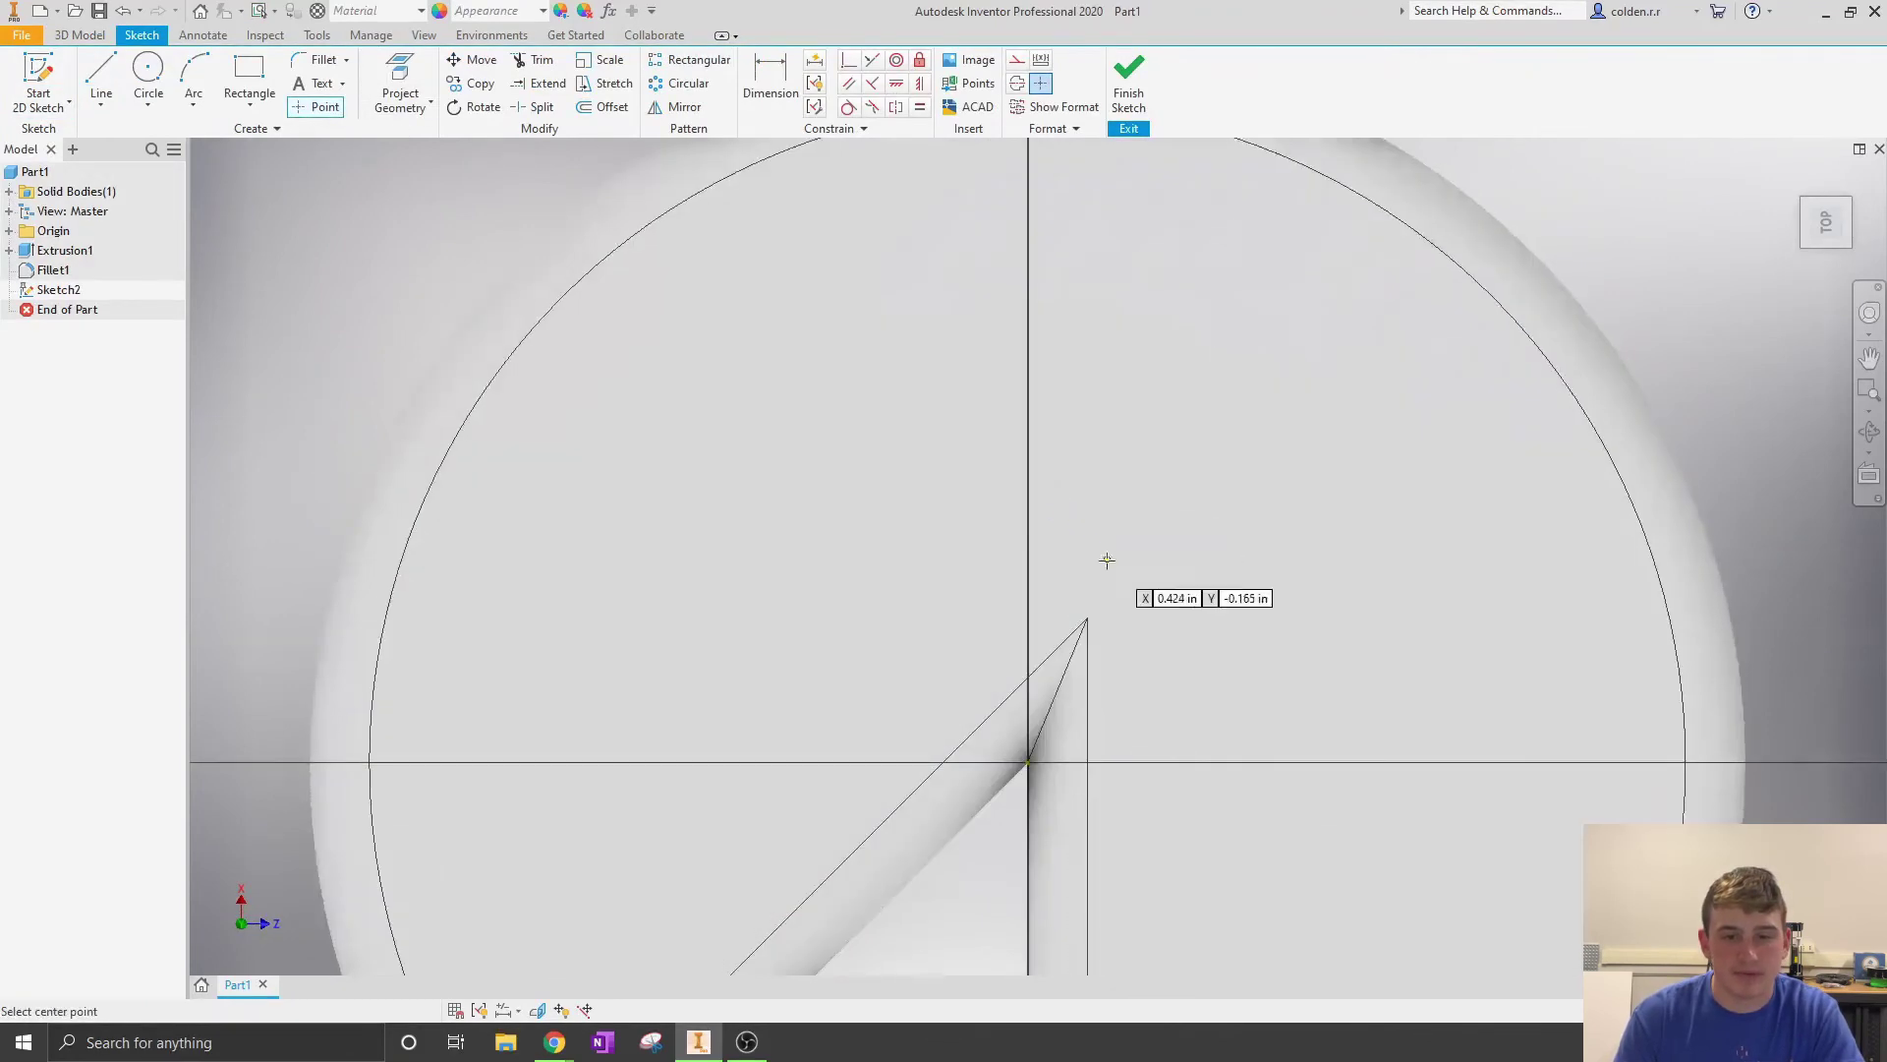
scroll(1025, 480, down, 2)
middle_drag(1026, 480, 996, 469)
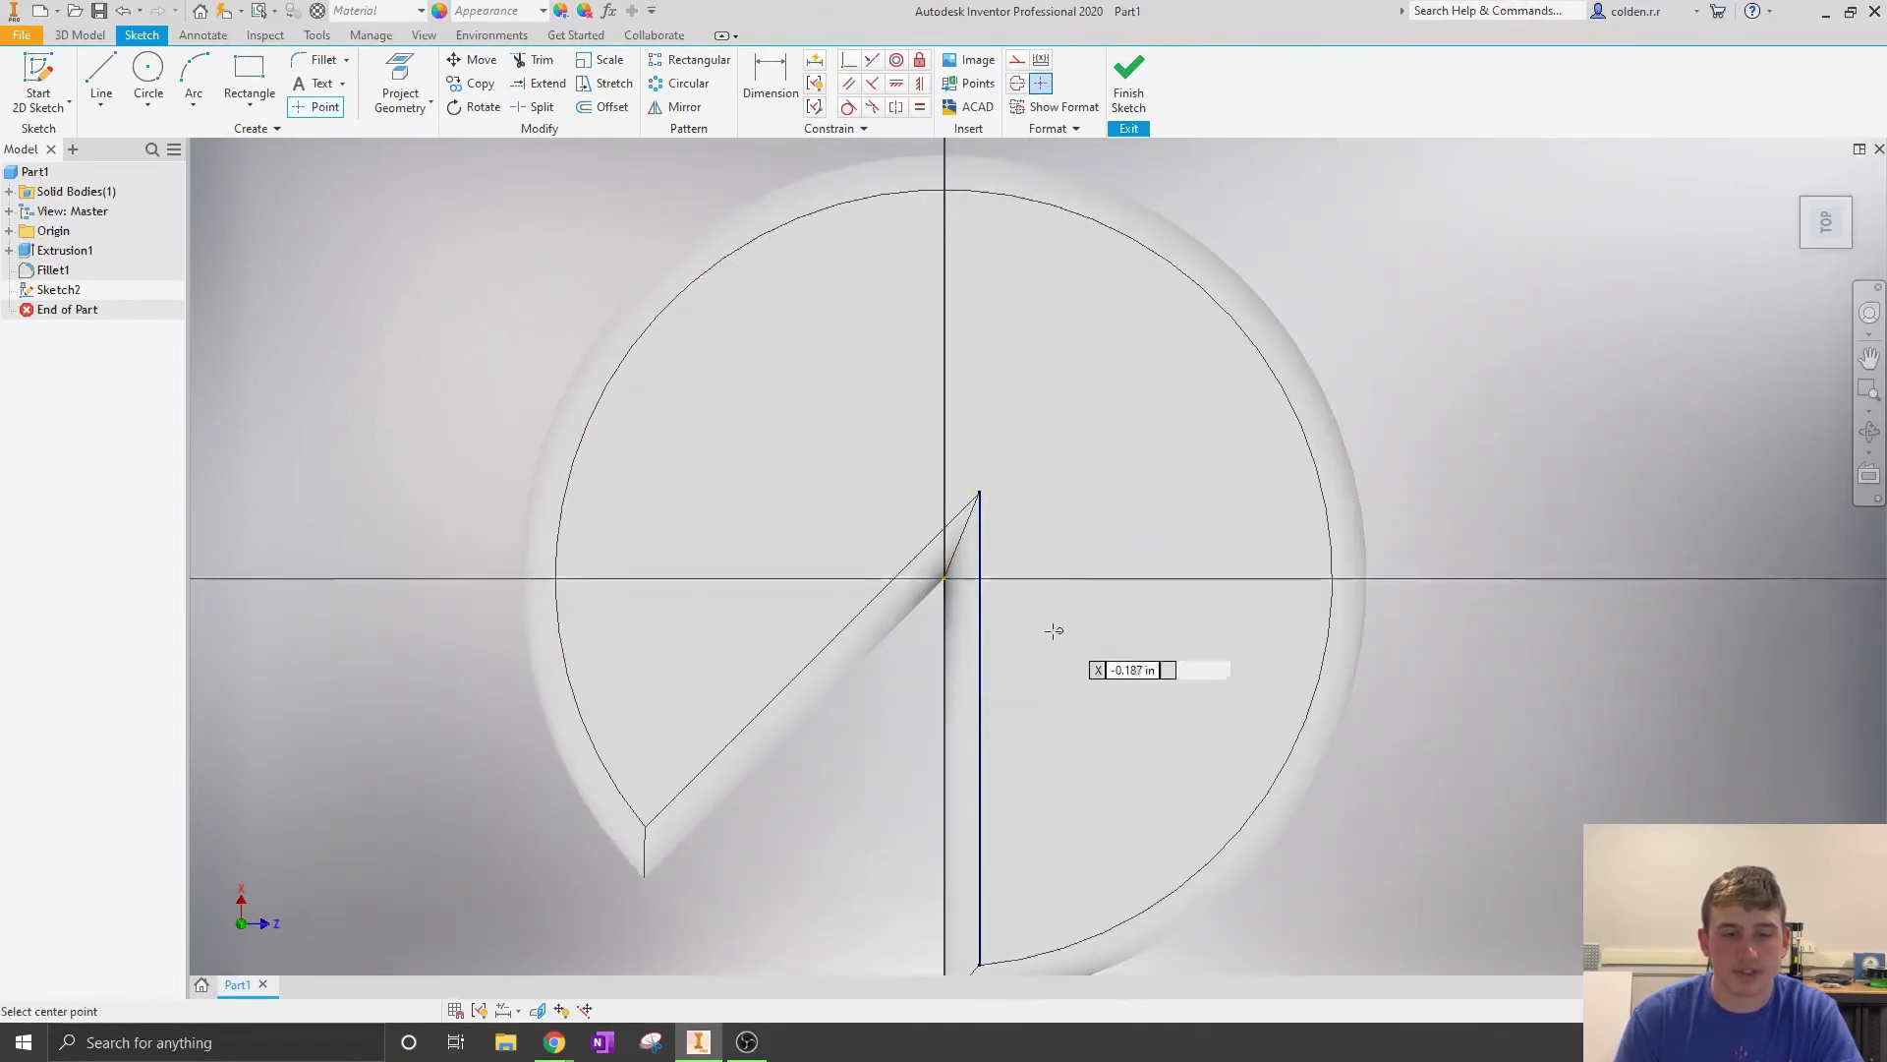
scroll(970, 667, down, 1)
middle_drag(970, 666, 928, 558)
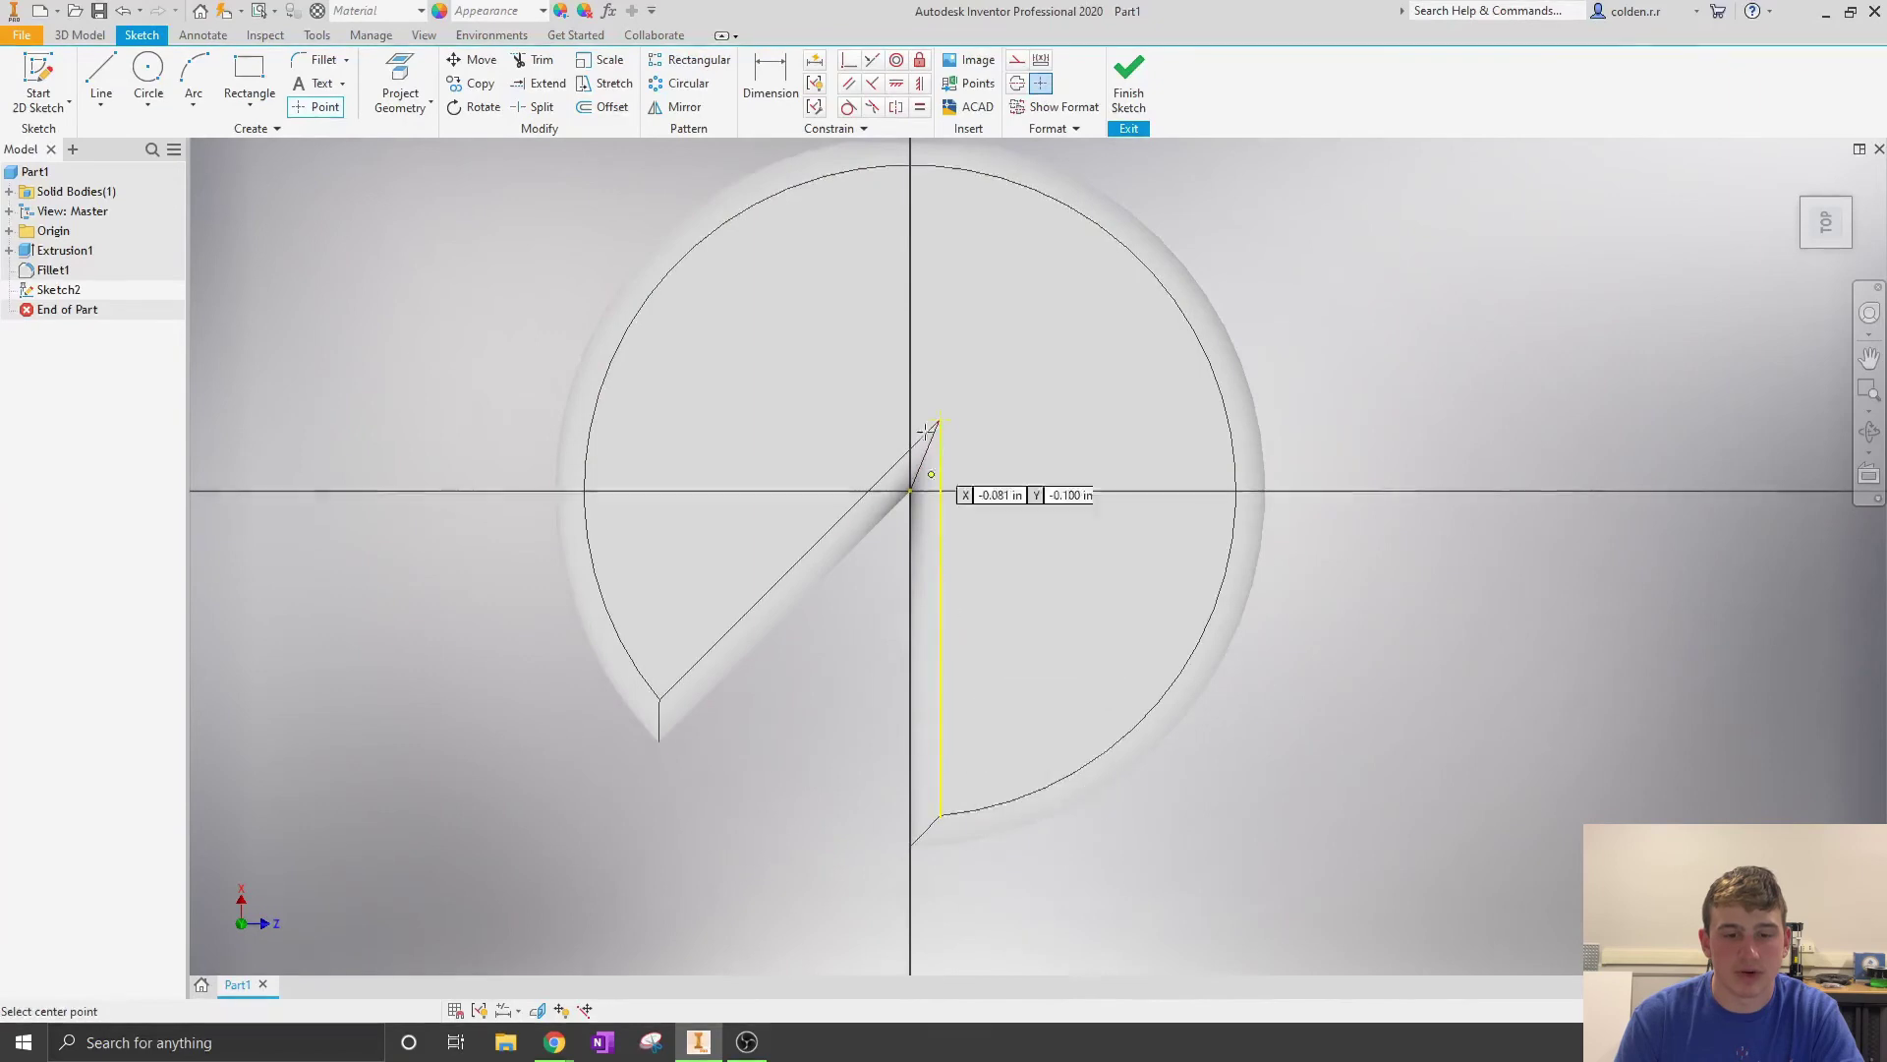
click(1124, 90)
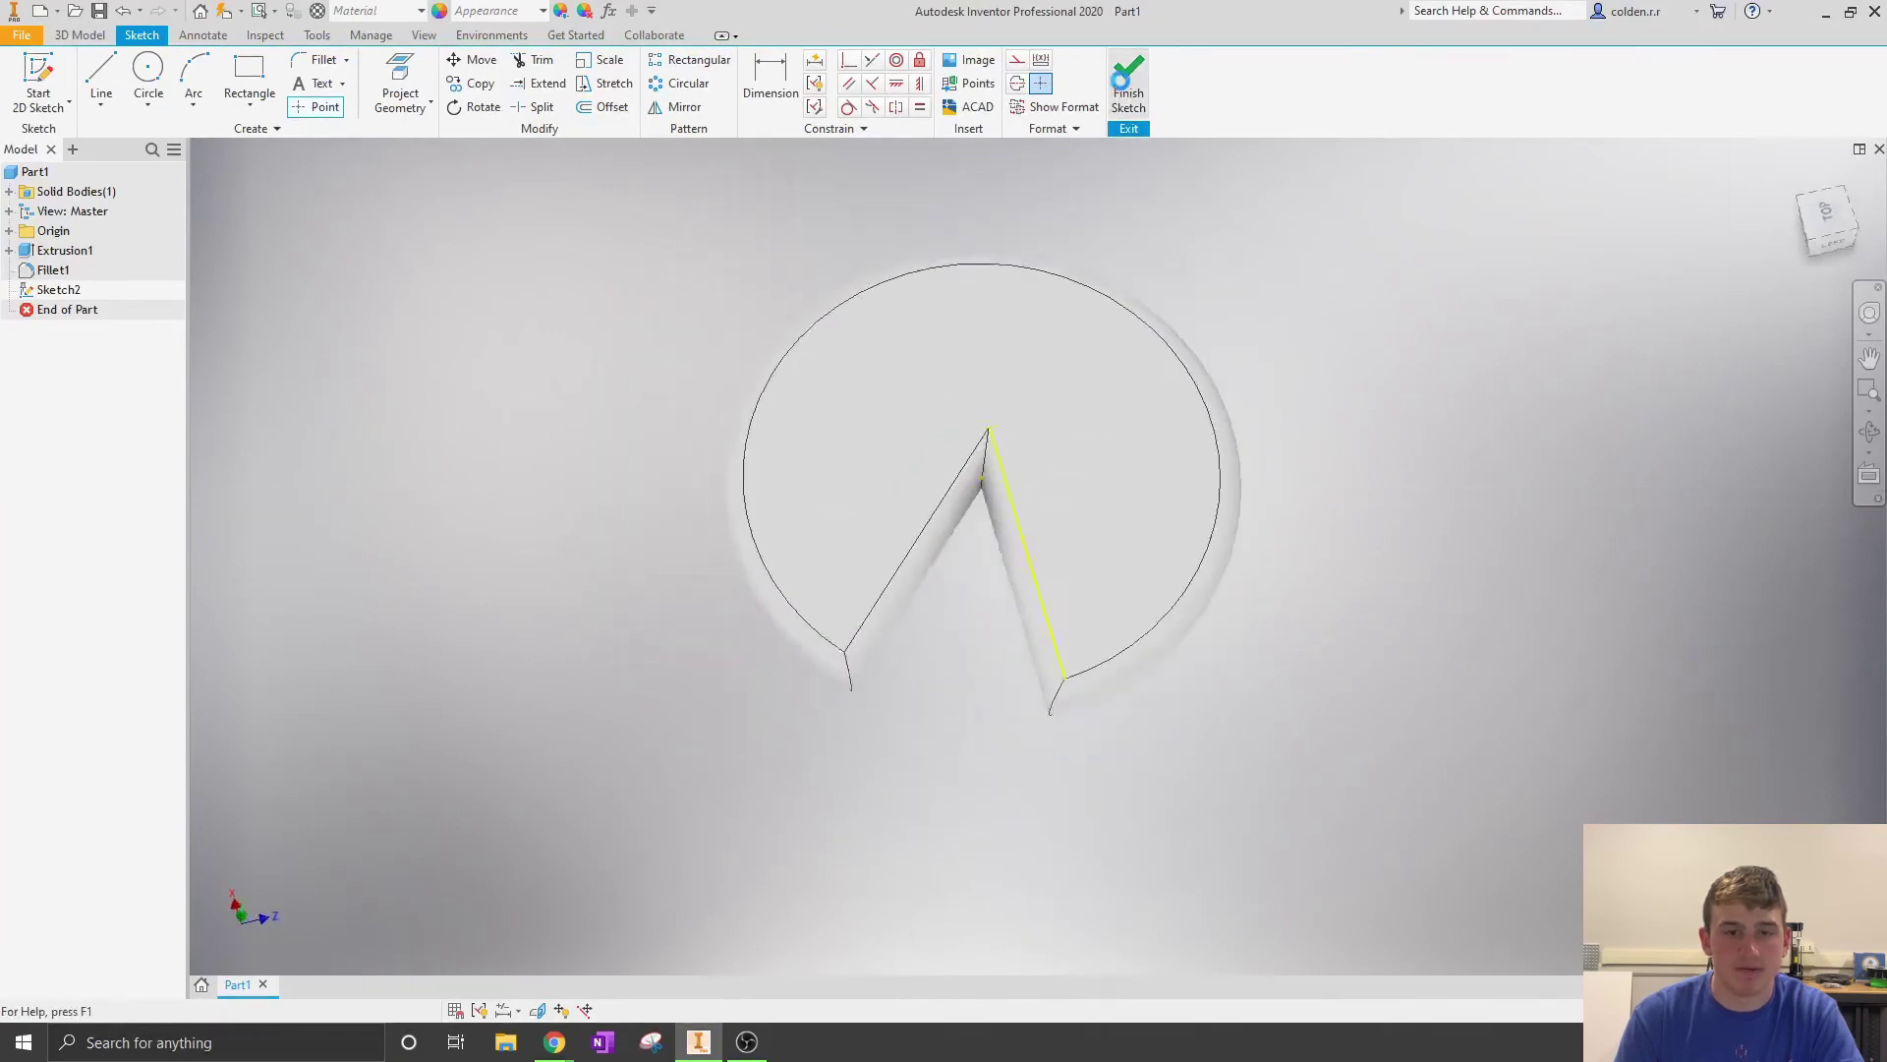
Step: Cut a .25 in diameter hole at the wedge-tip sketch point, then view the part from the top
click(399, 77)
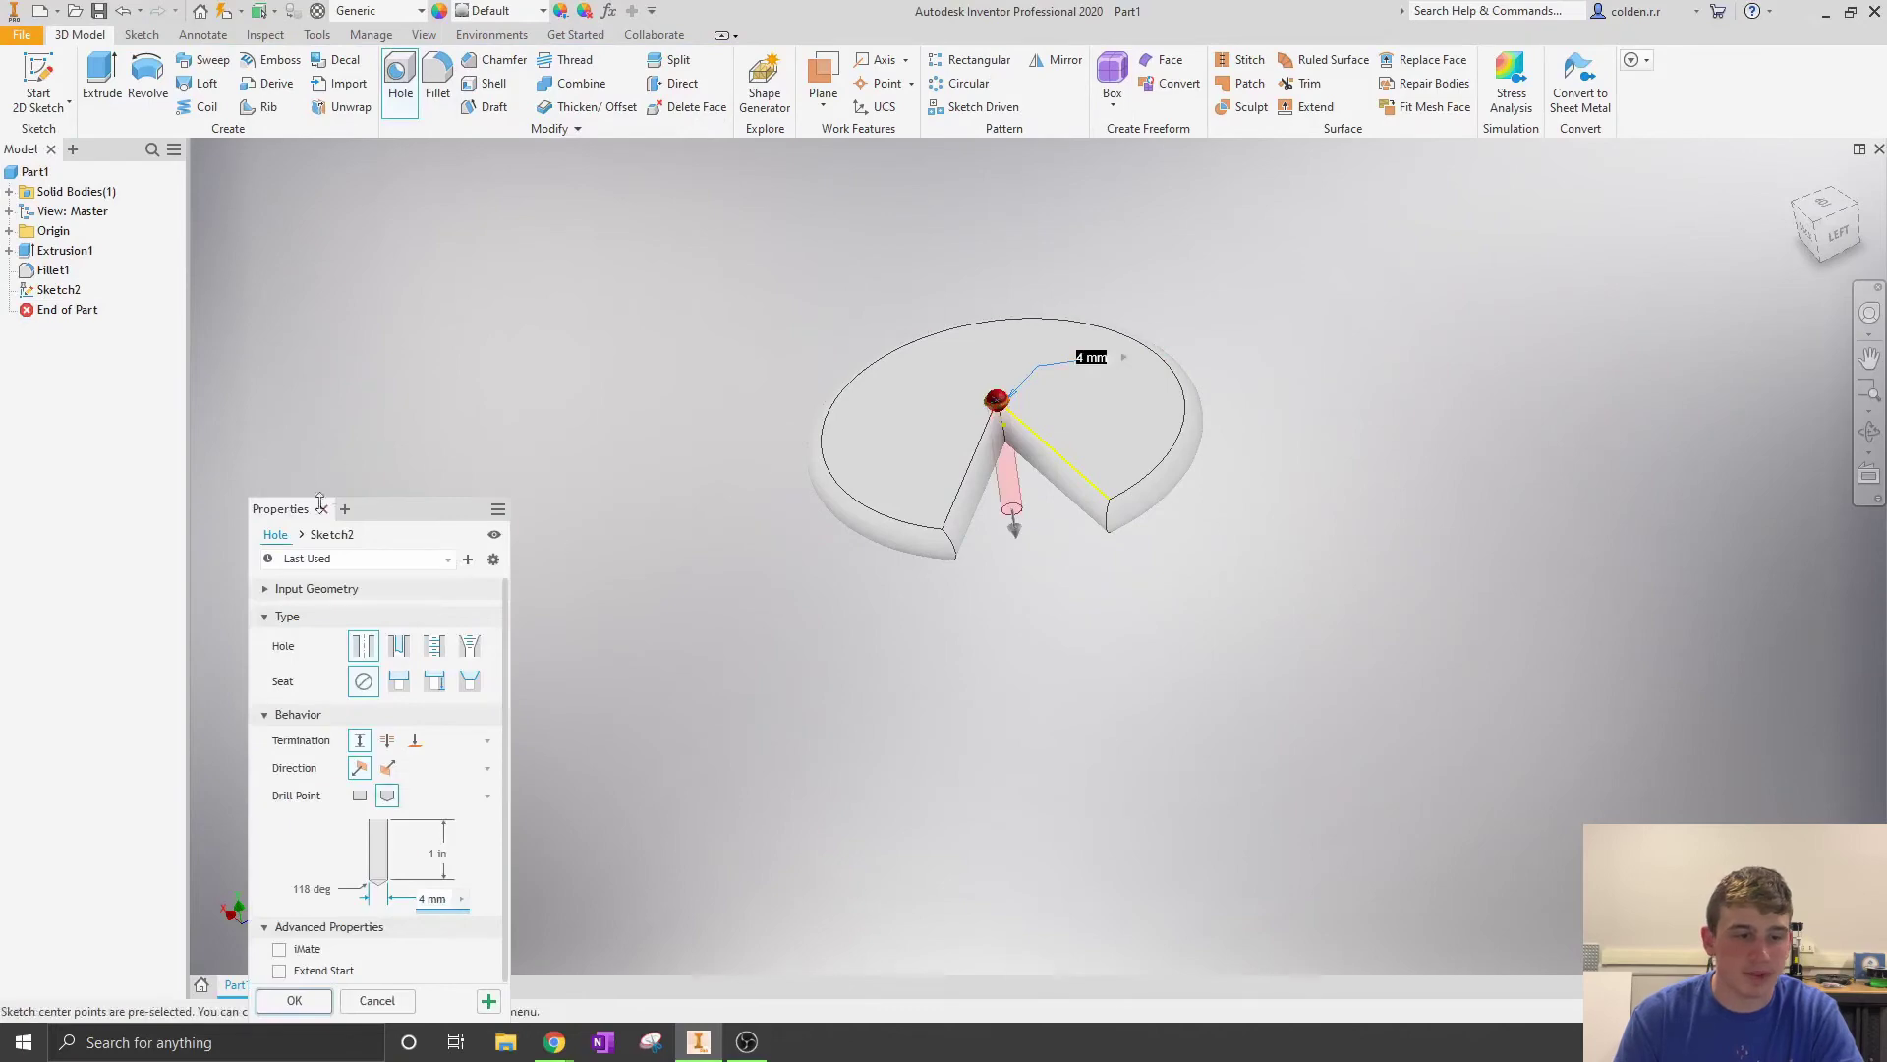
drag(297, 510, 310, 226)
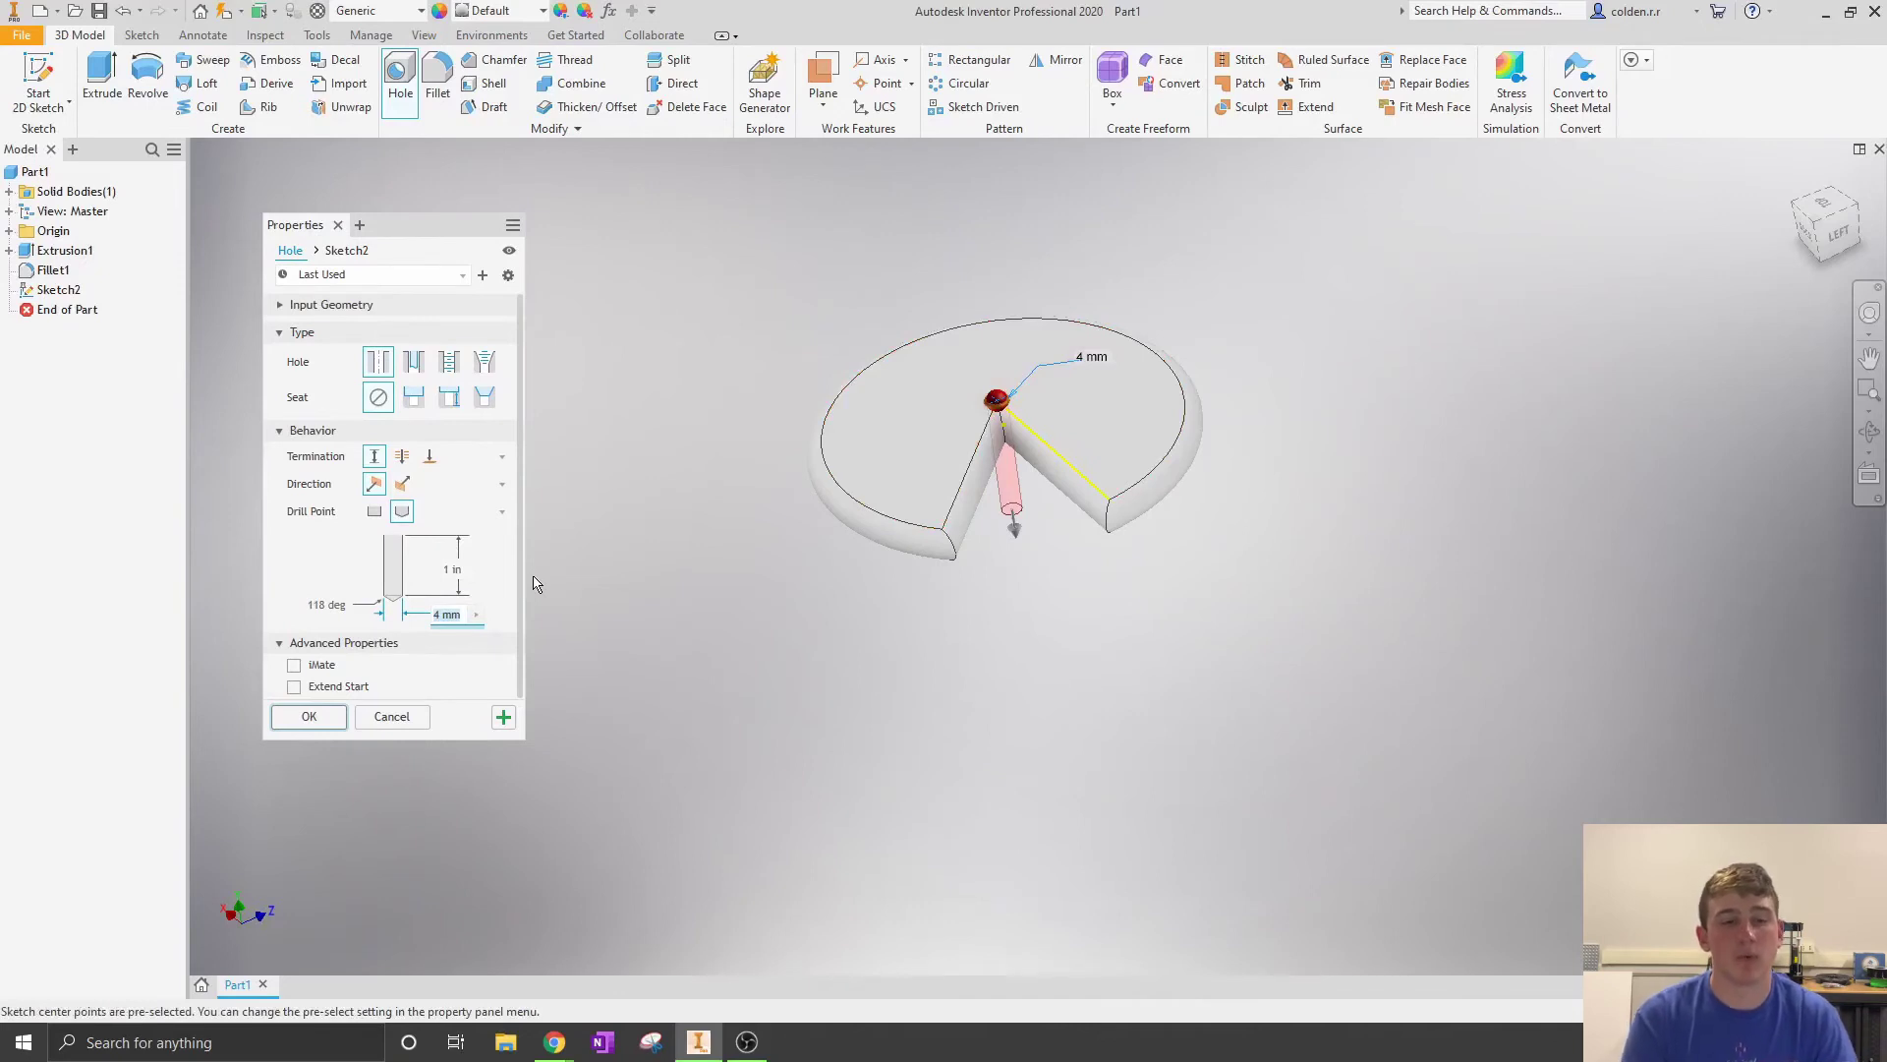
click(440, 616)
key(BackSpace)
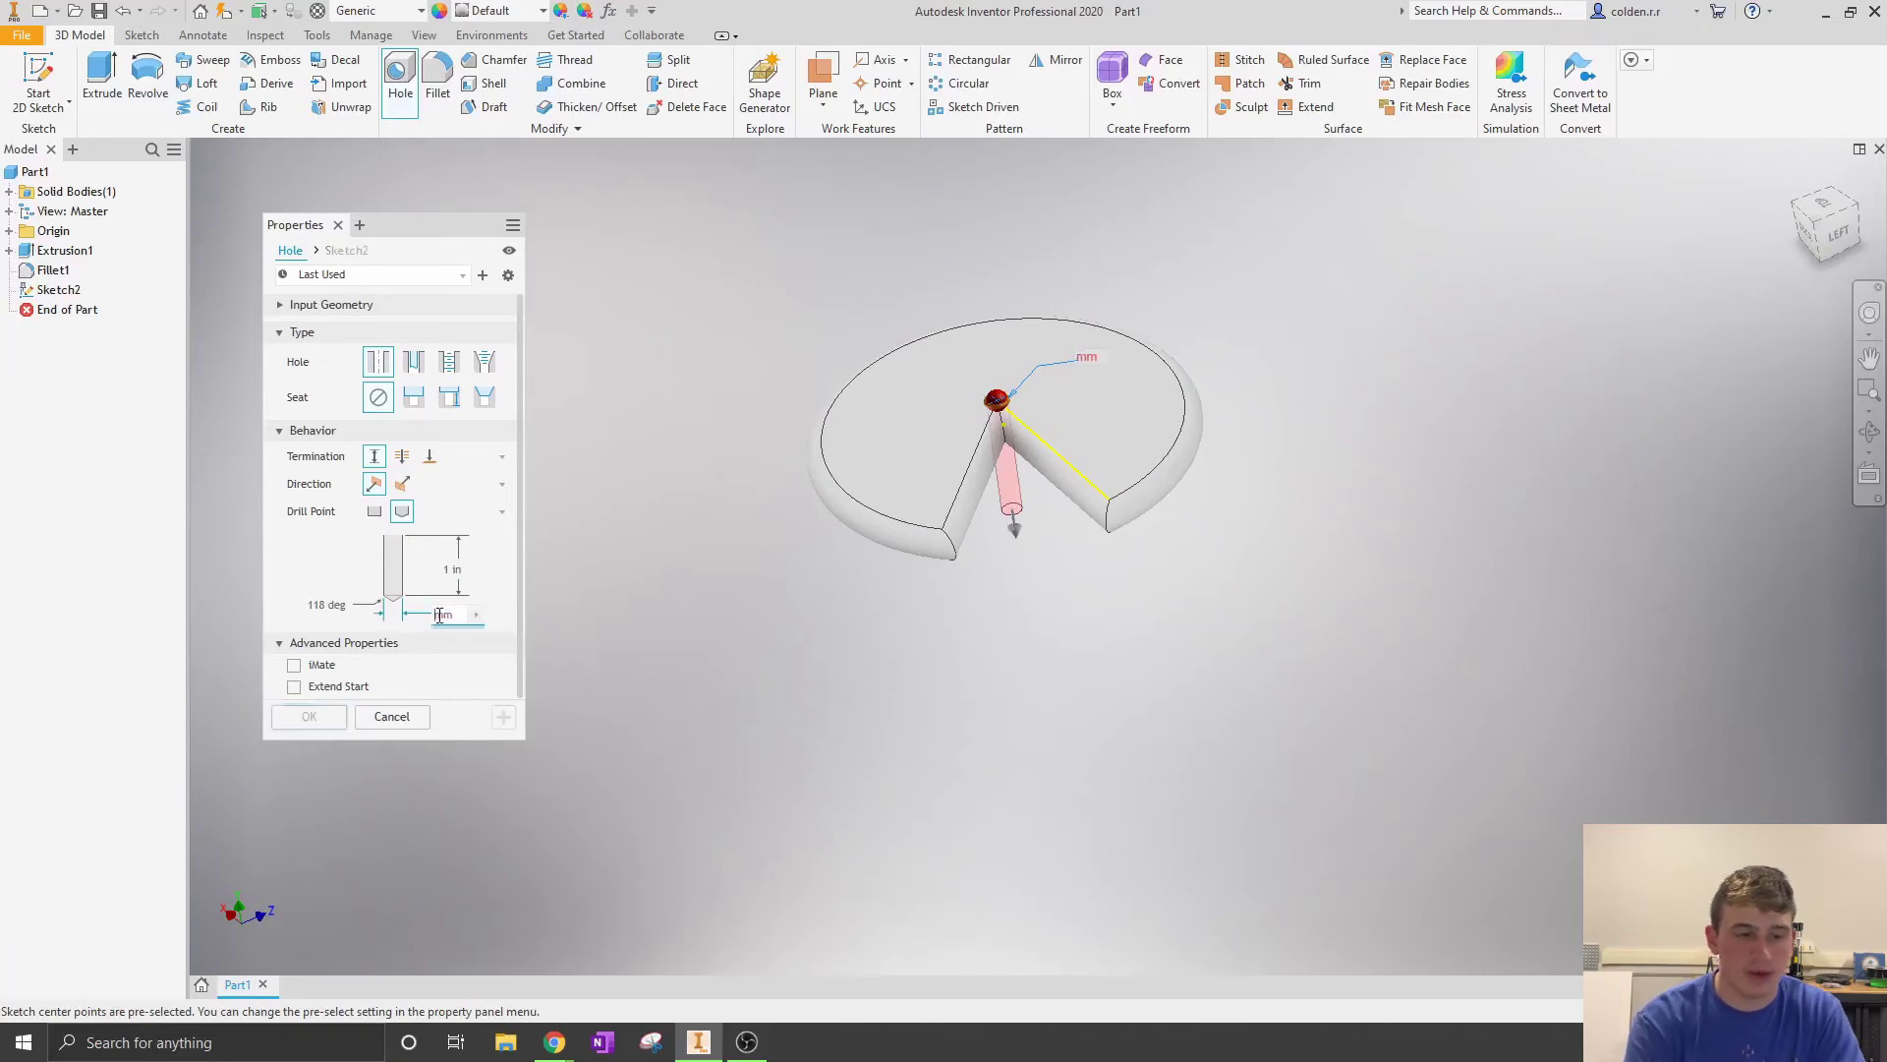
key(BackSpace)
key(BackSpace)
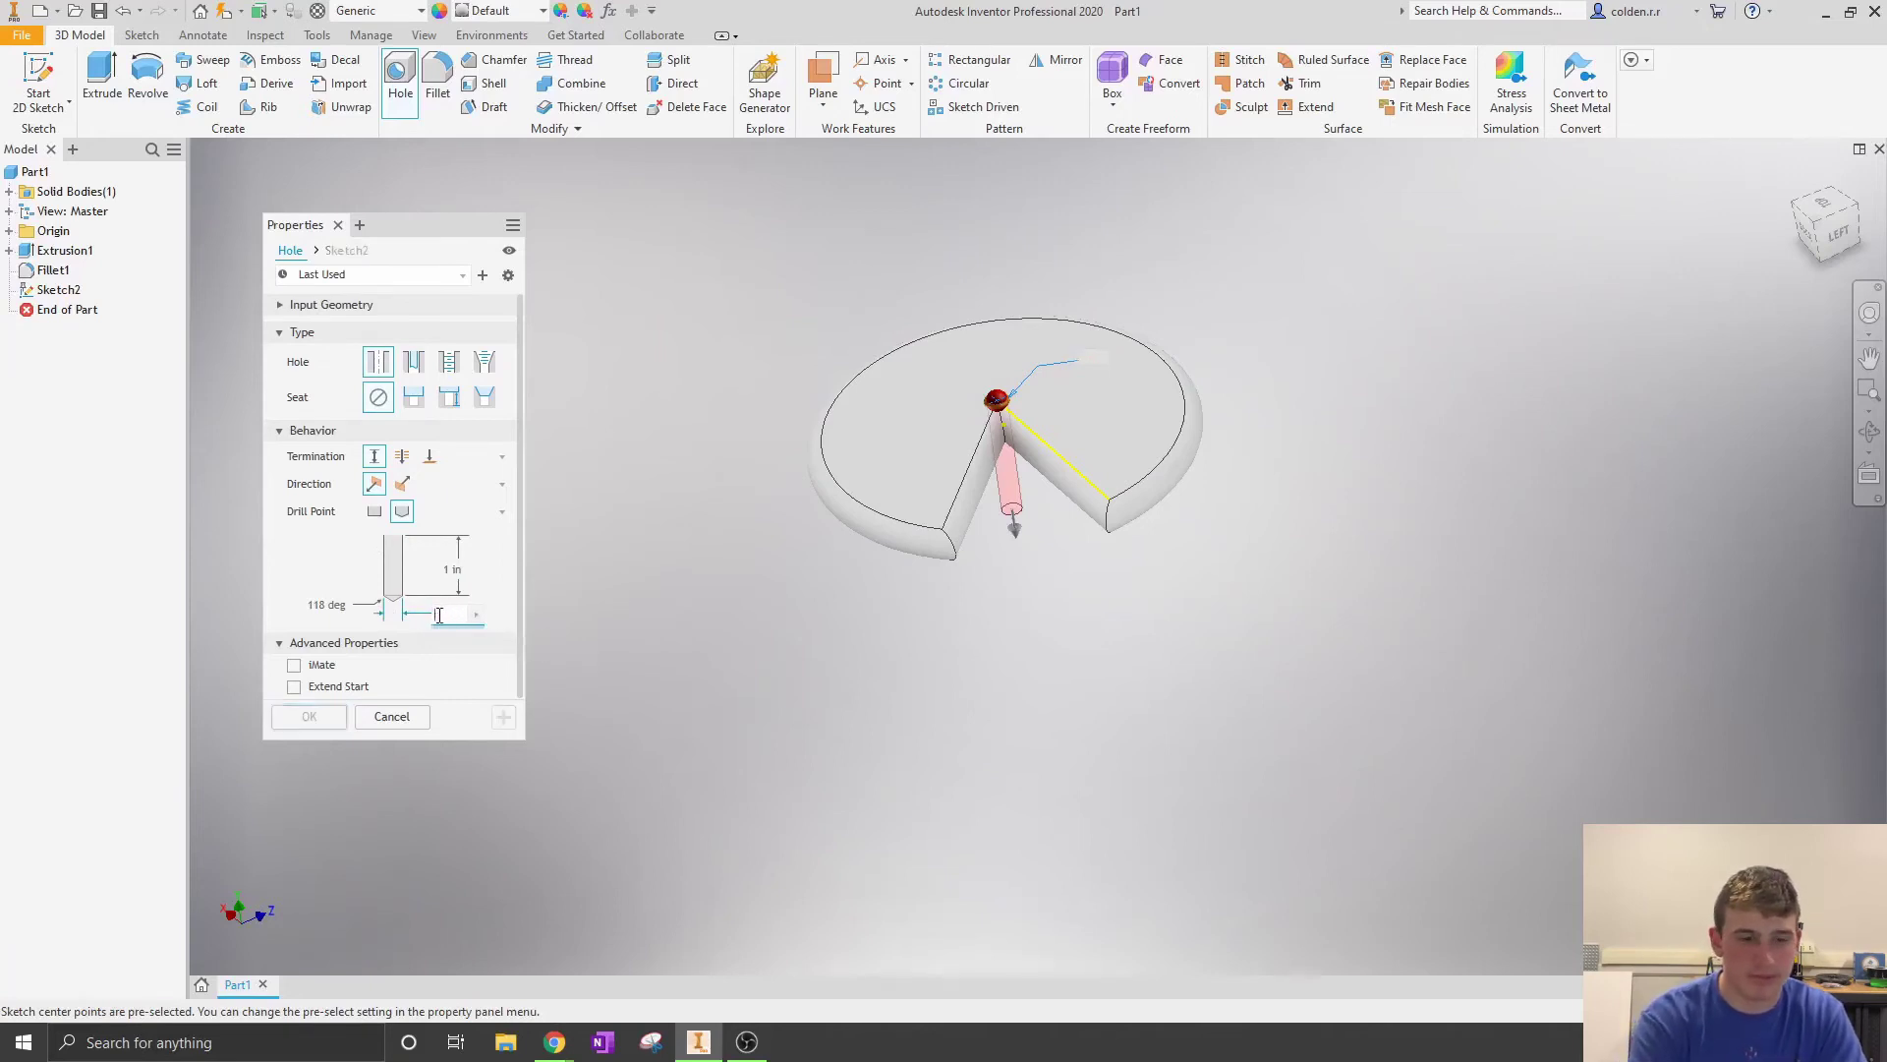
text(.25)
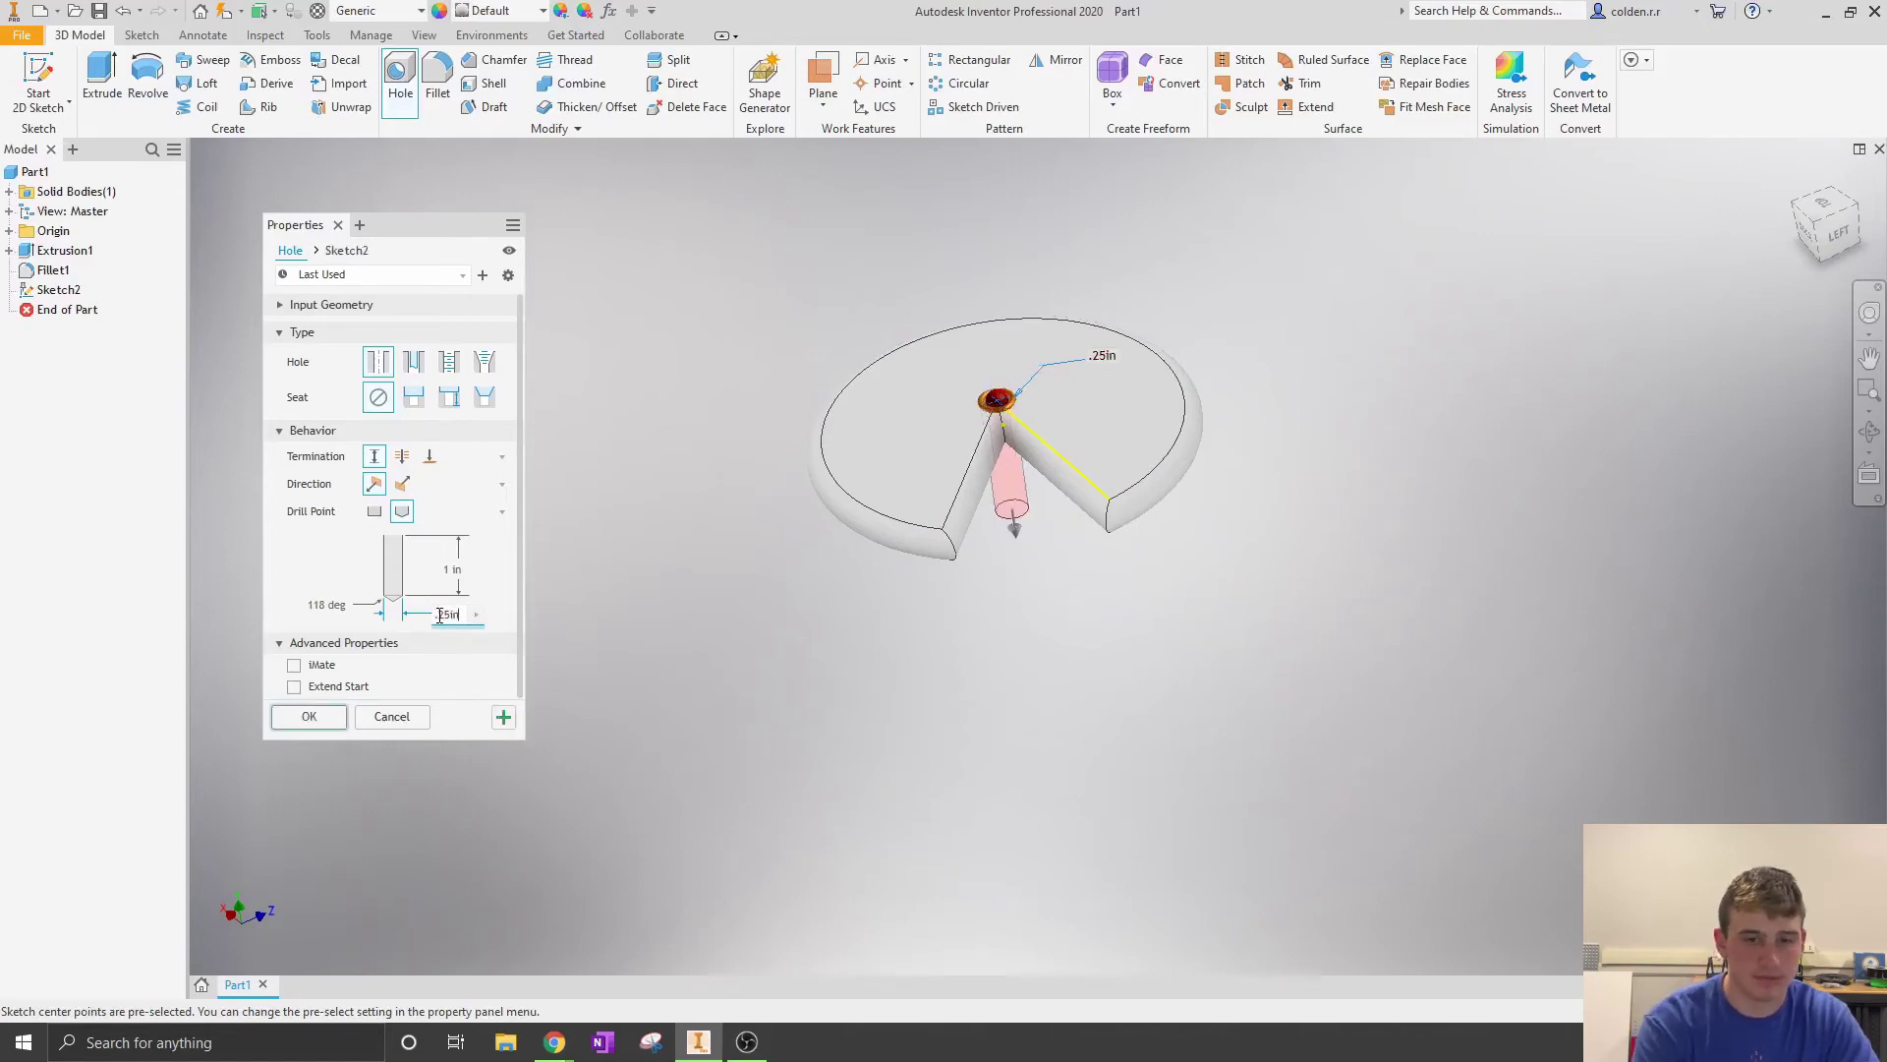
text(in)
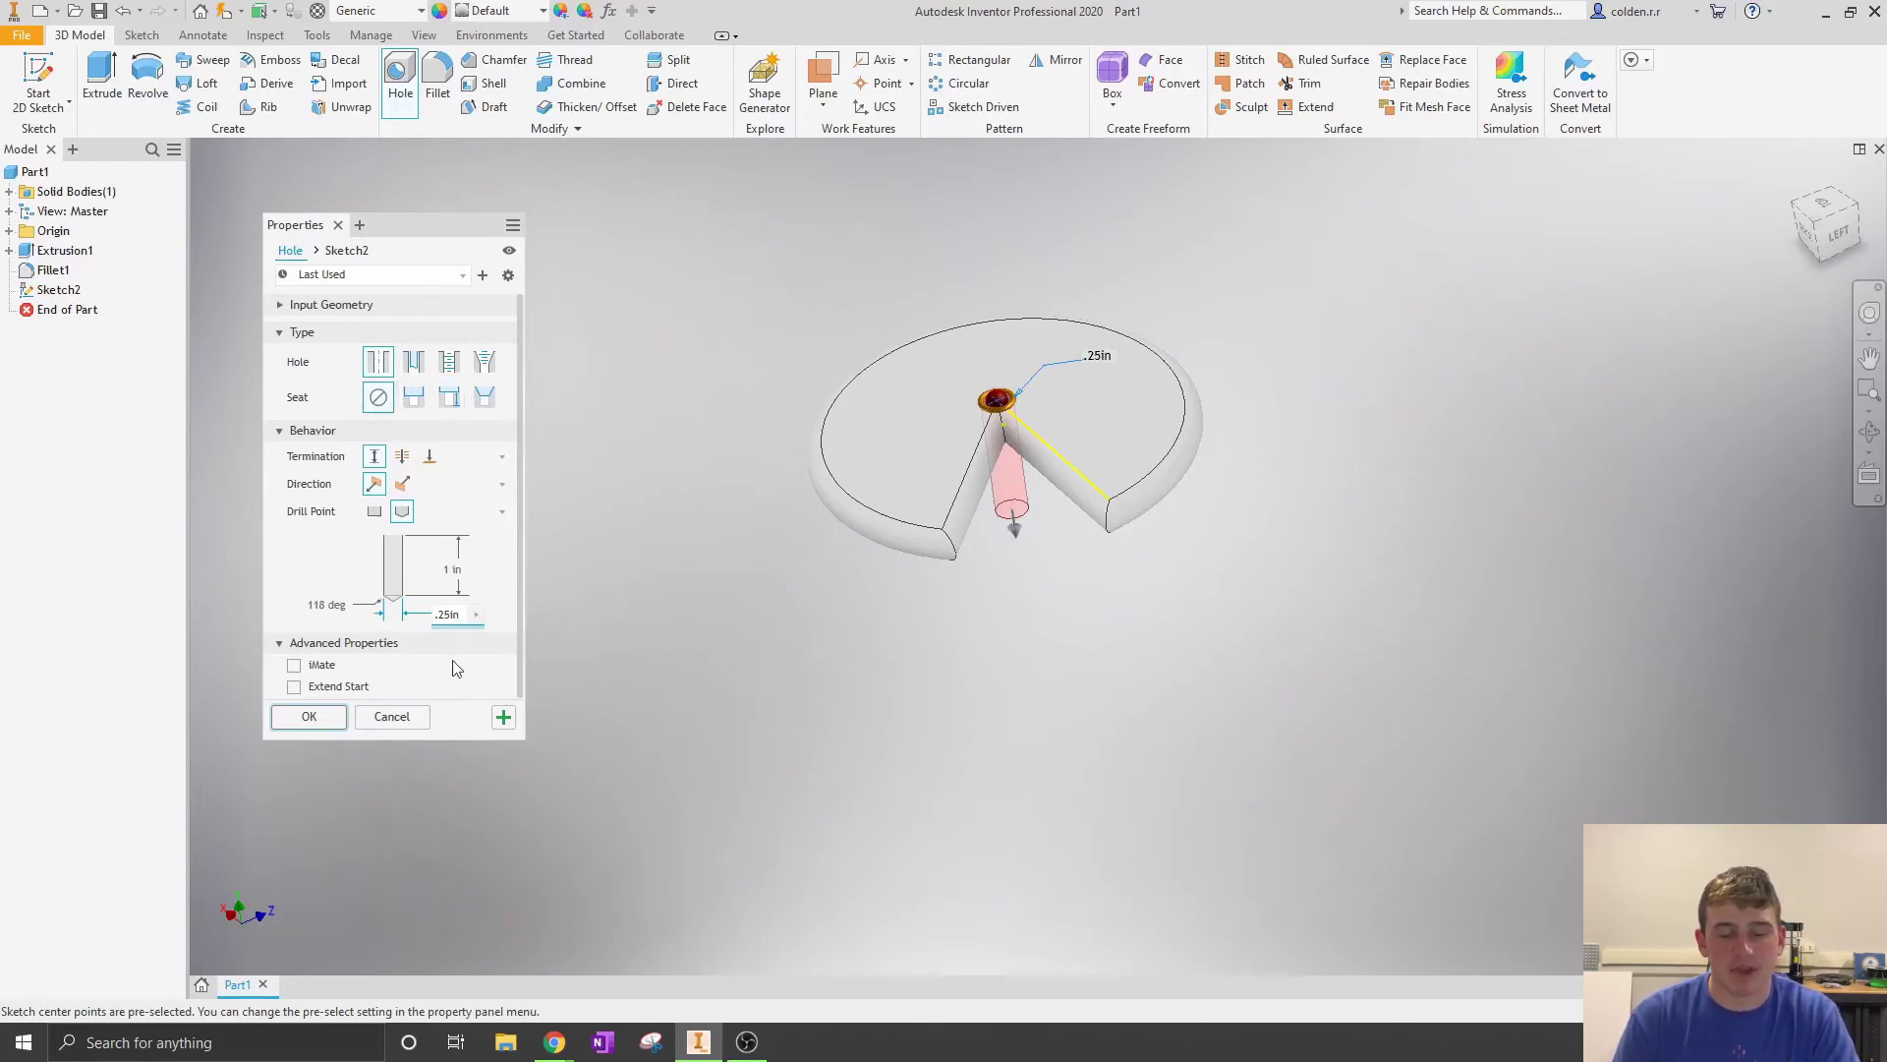
click(309, 717)
drag(1814, 241, 1808, 226)
click(1816, 220)
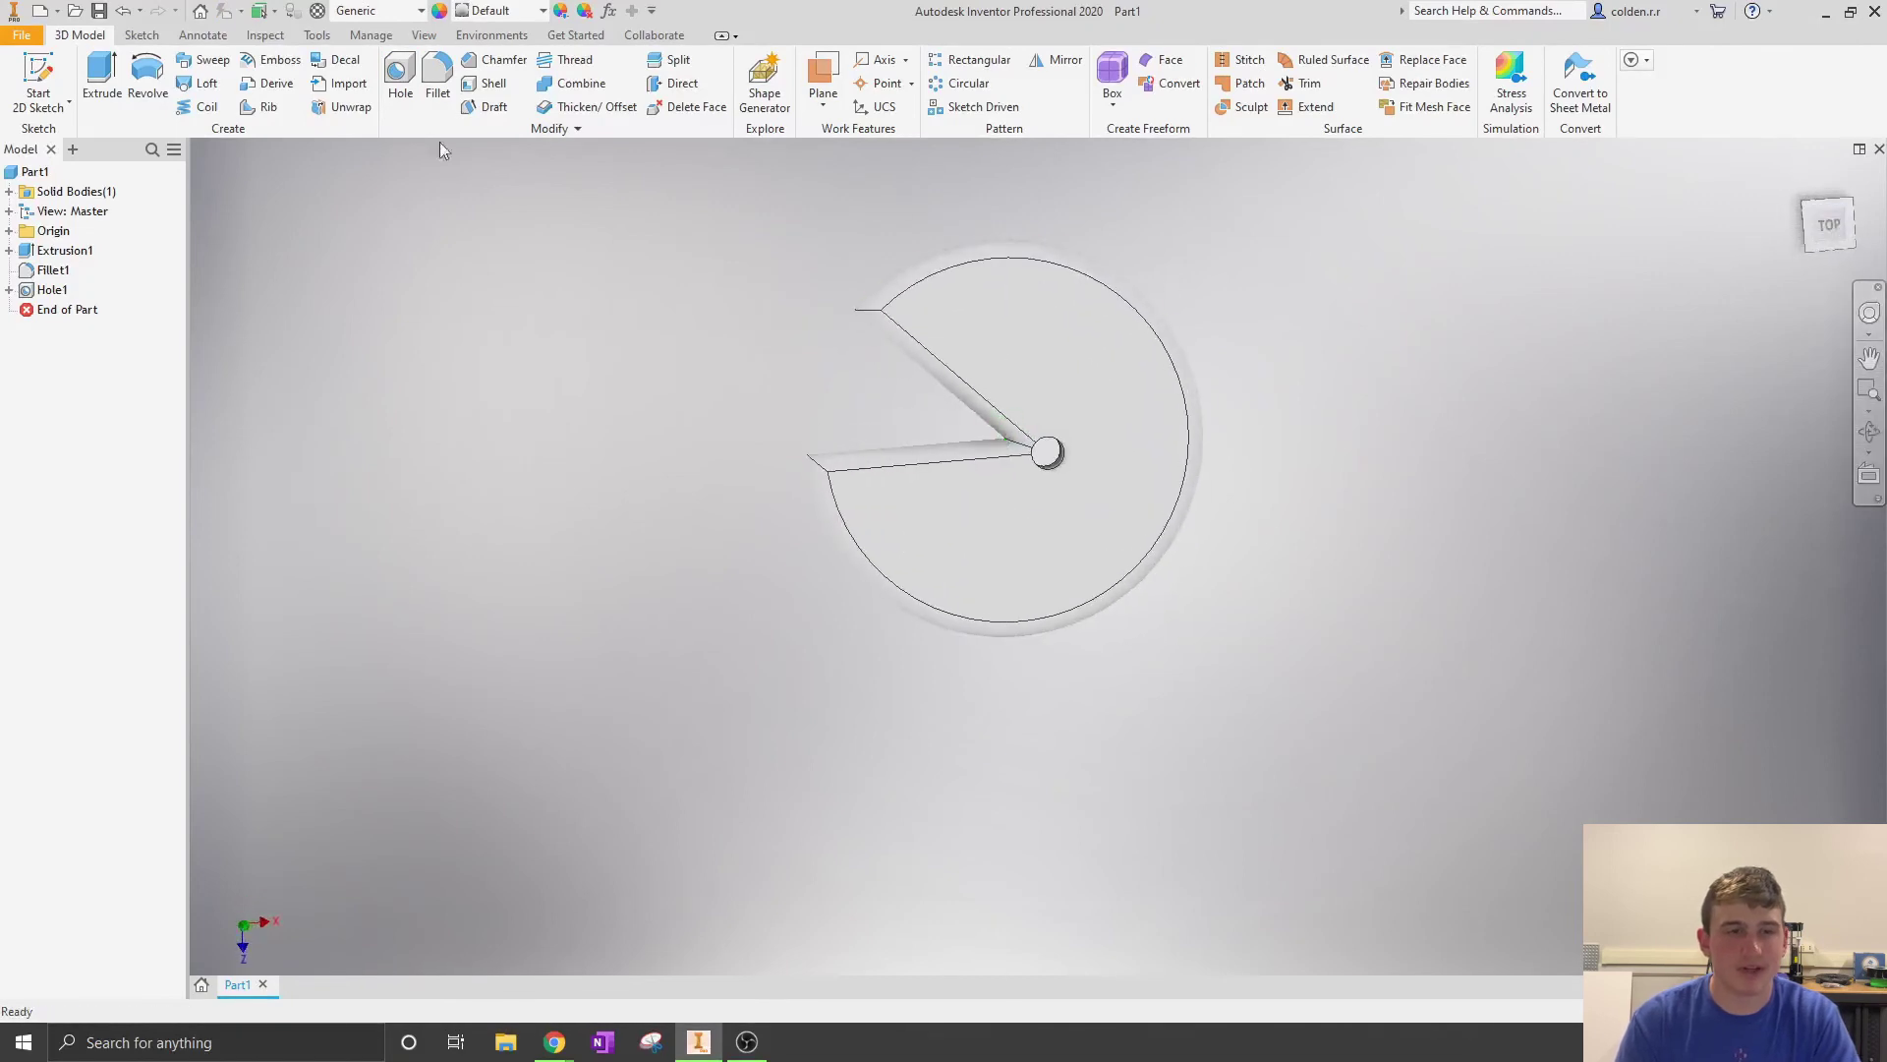
Step: Apply the Yellow appearance to the whole part and return to the top view
click(527, 14)
scroll(562, 534, down, 3)
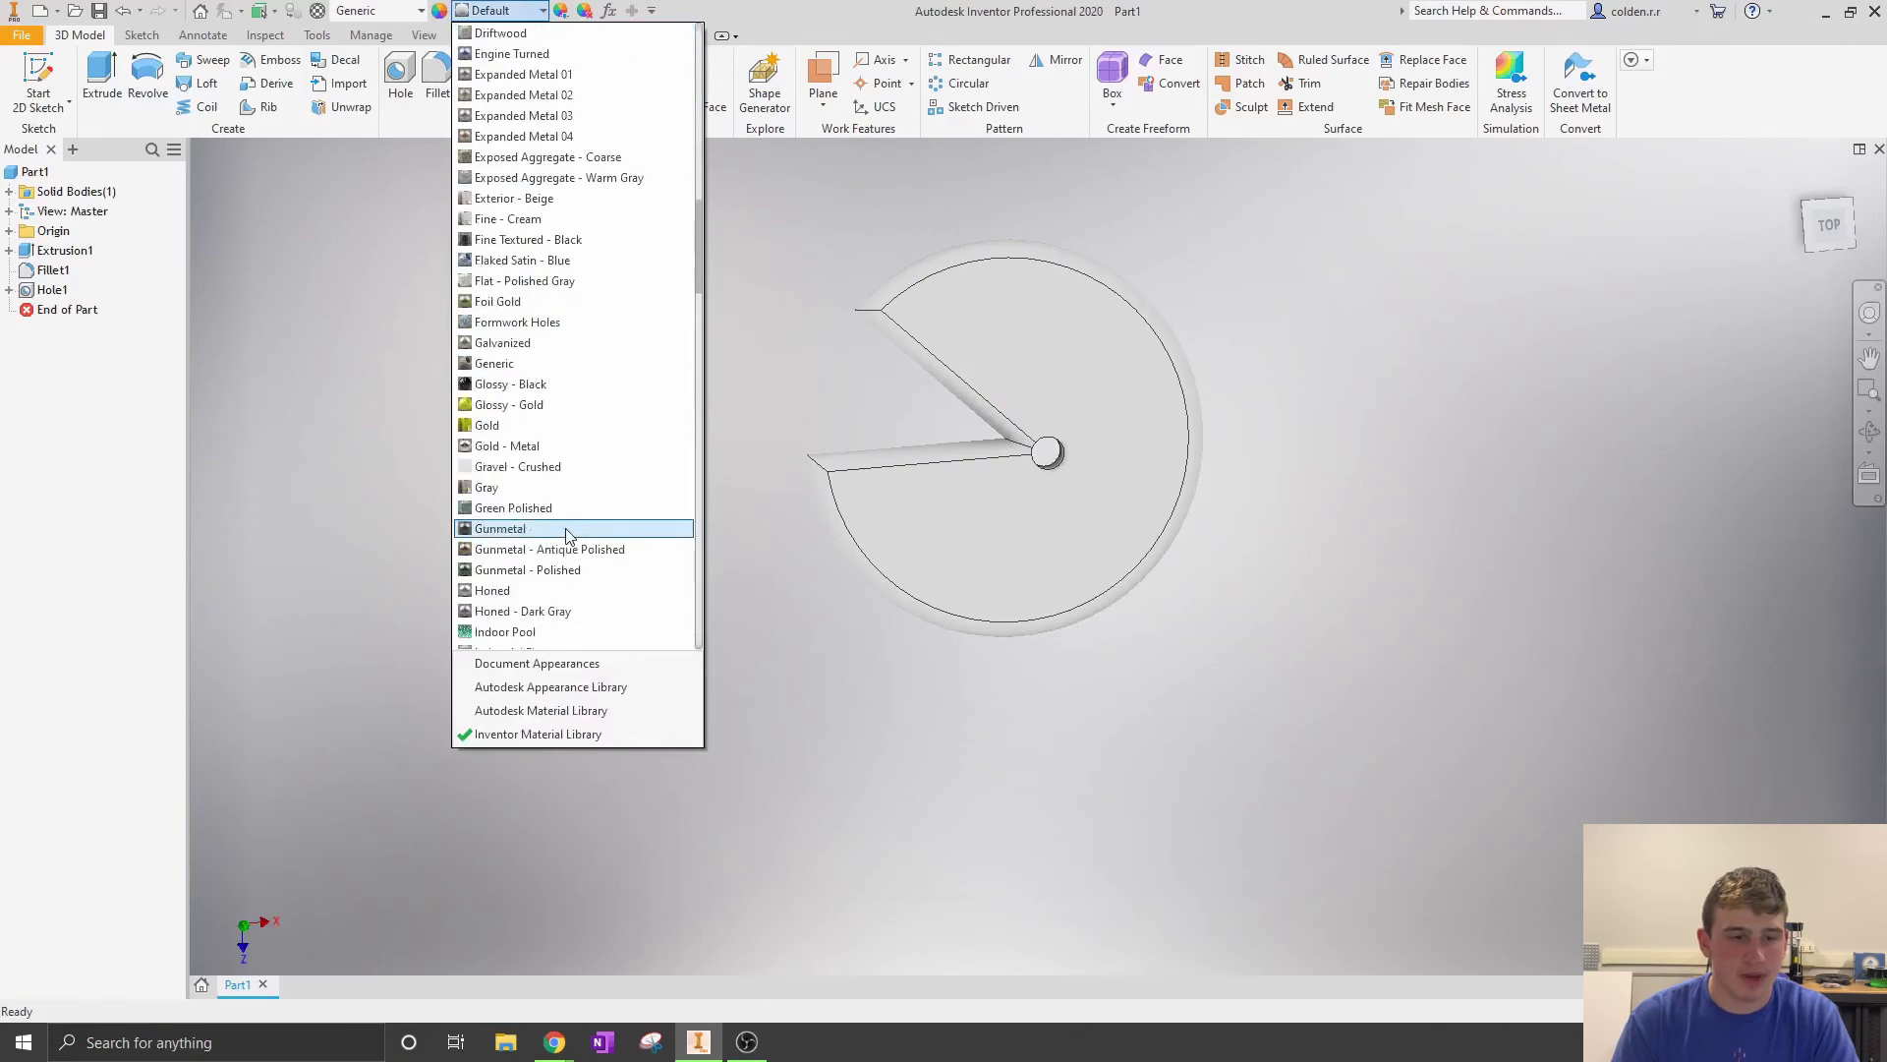
scroll(570, 443, down, 10)
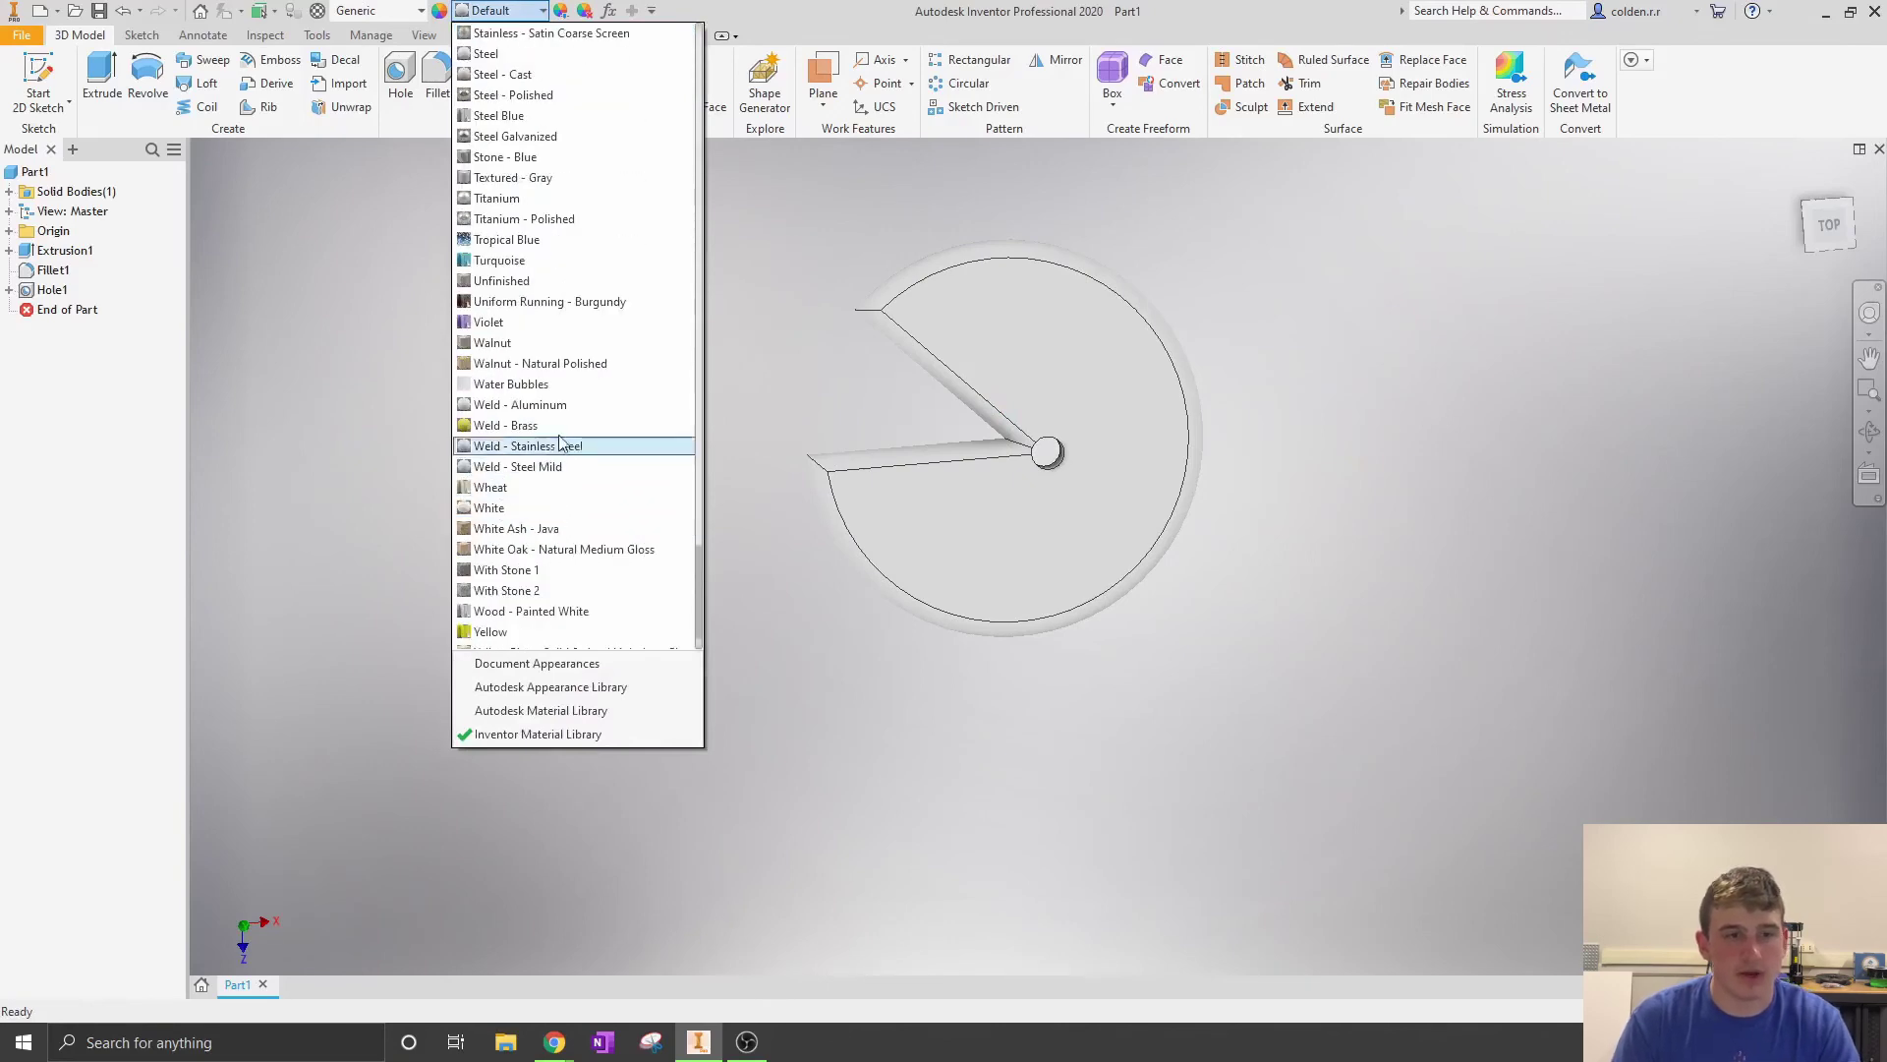
click(556, 632)
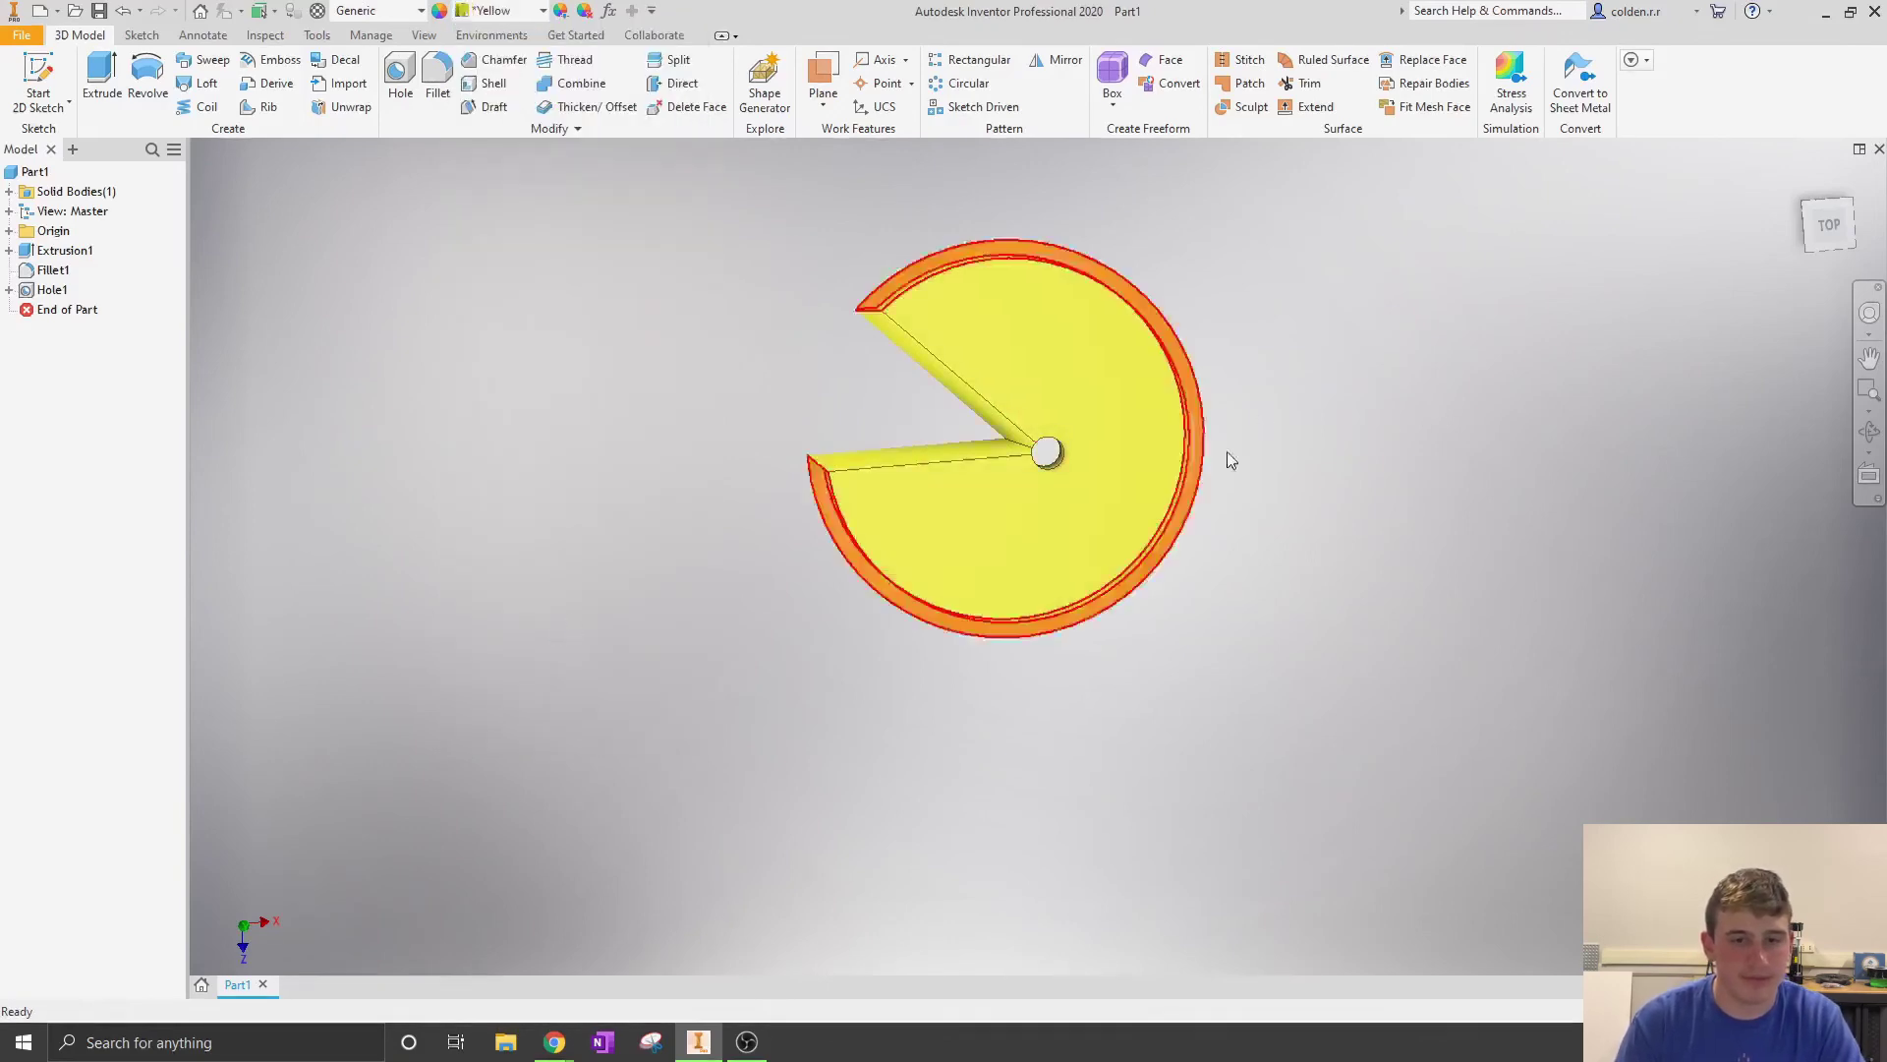
click(1835, 226)
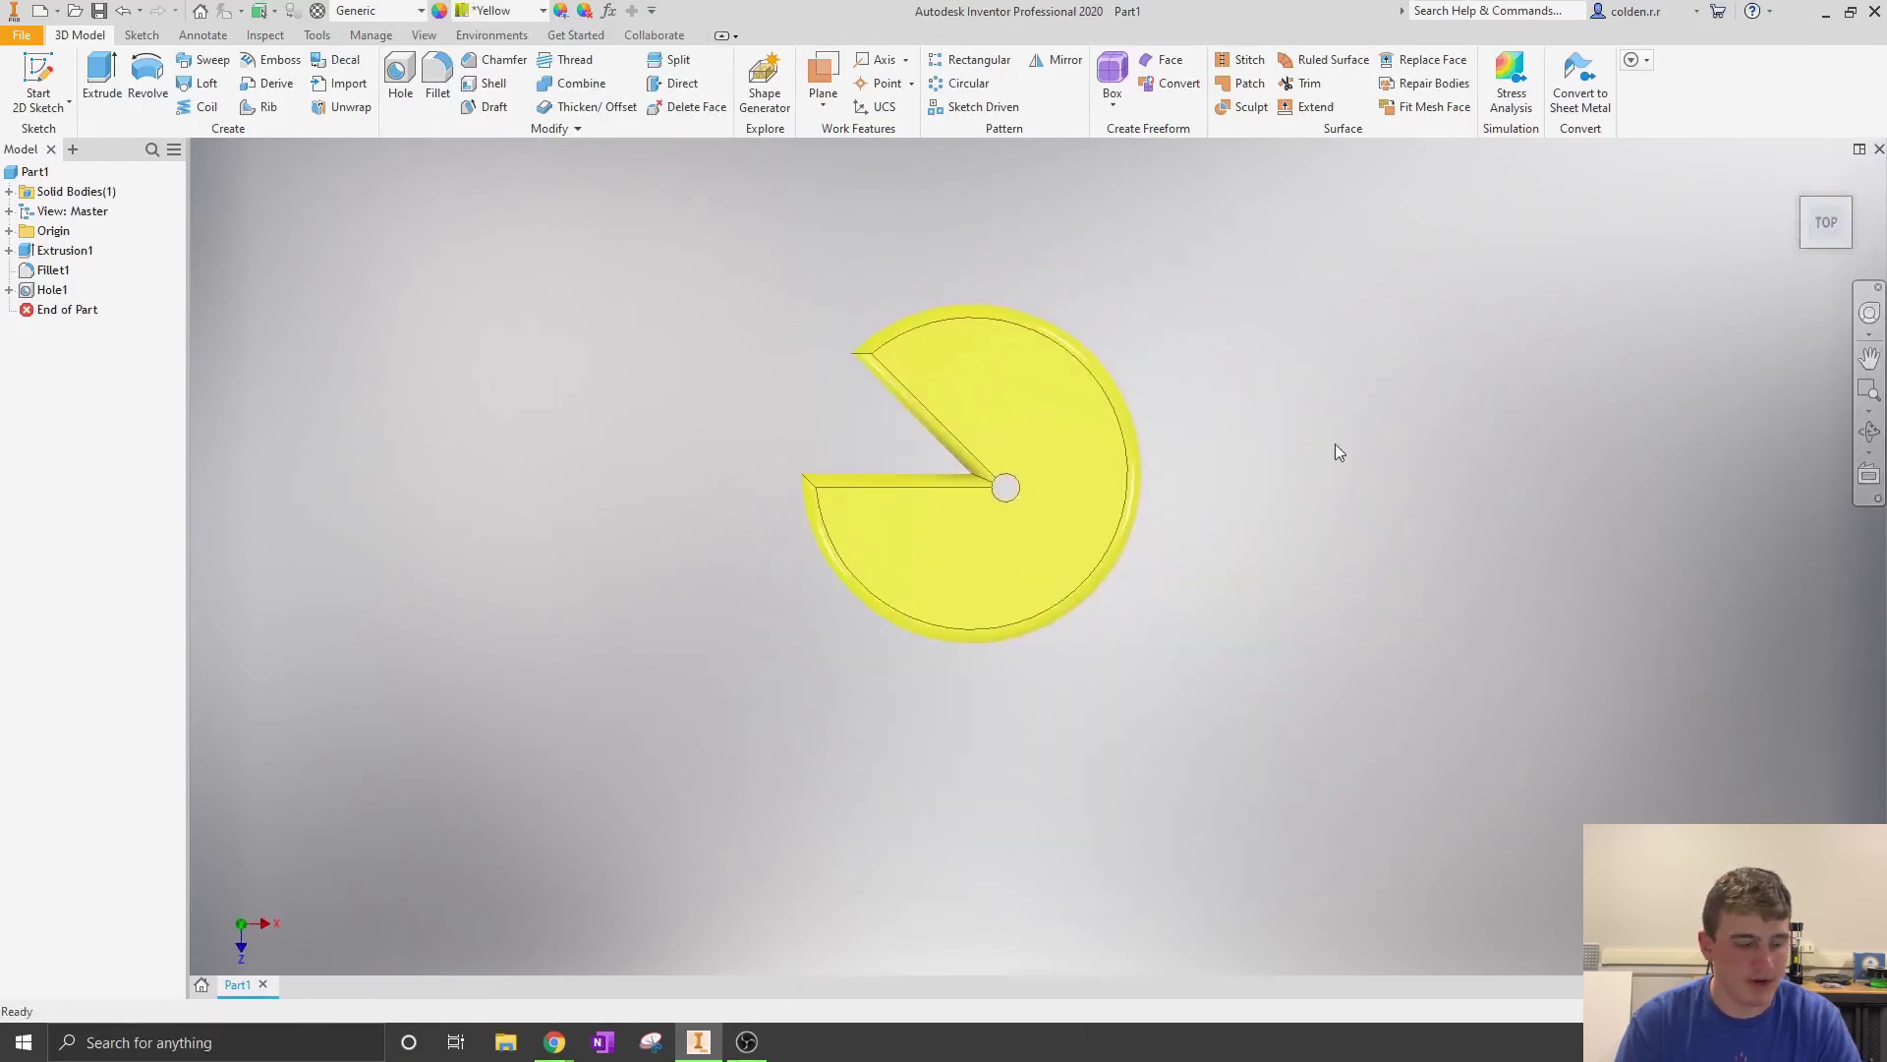
Step: Save the part under the file name 'Part 1 video'
key(ctrl+s)
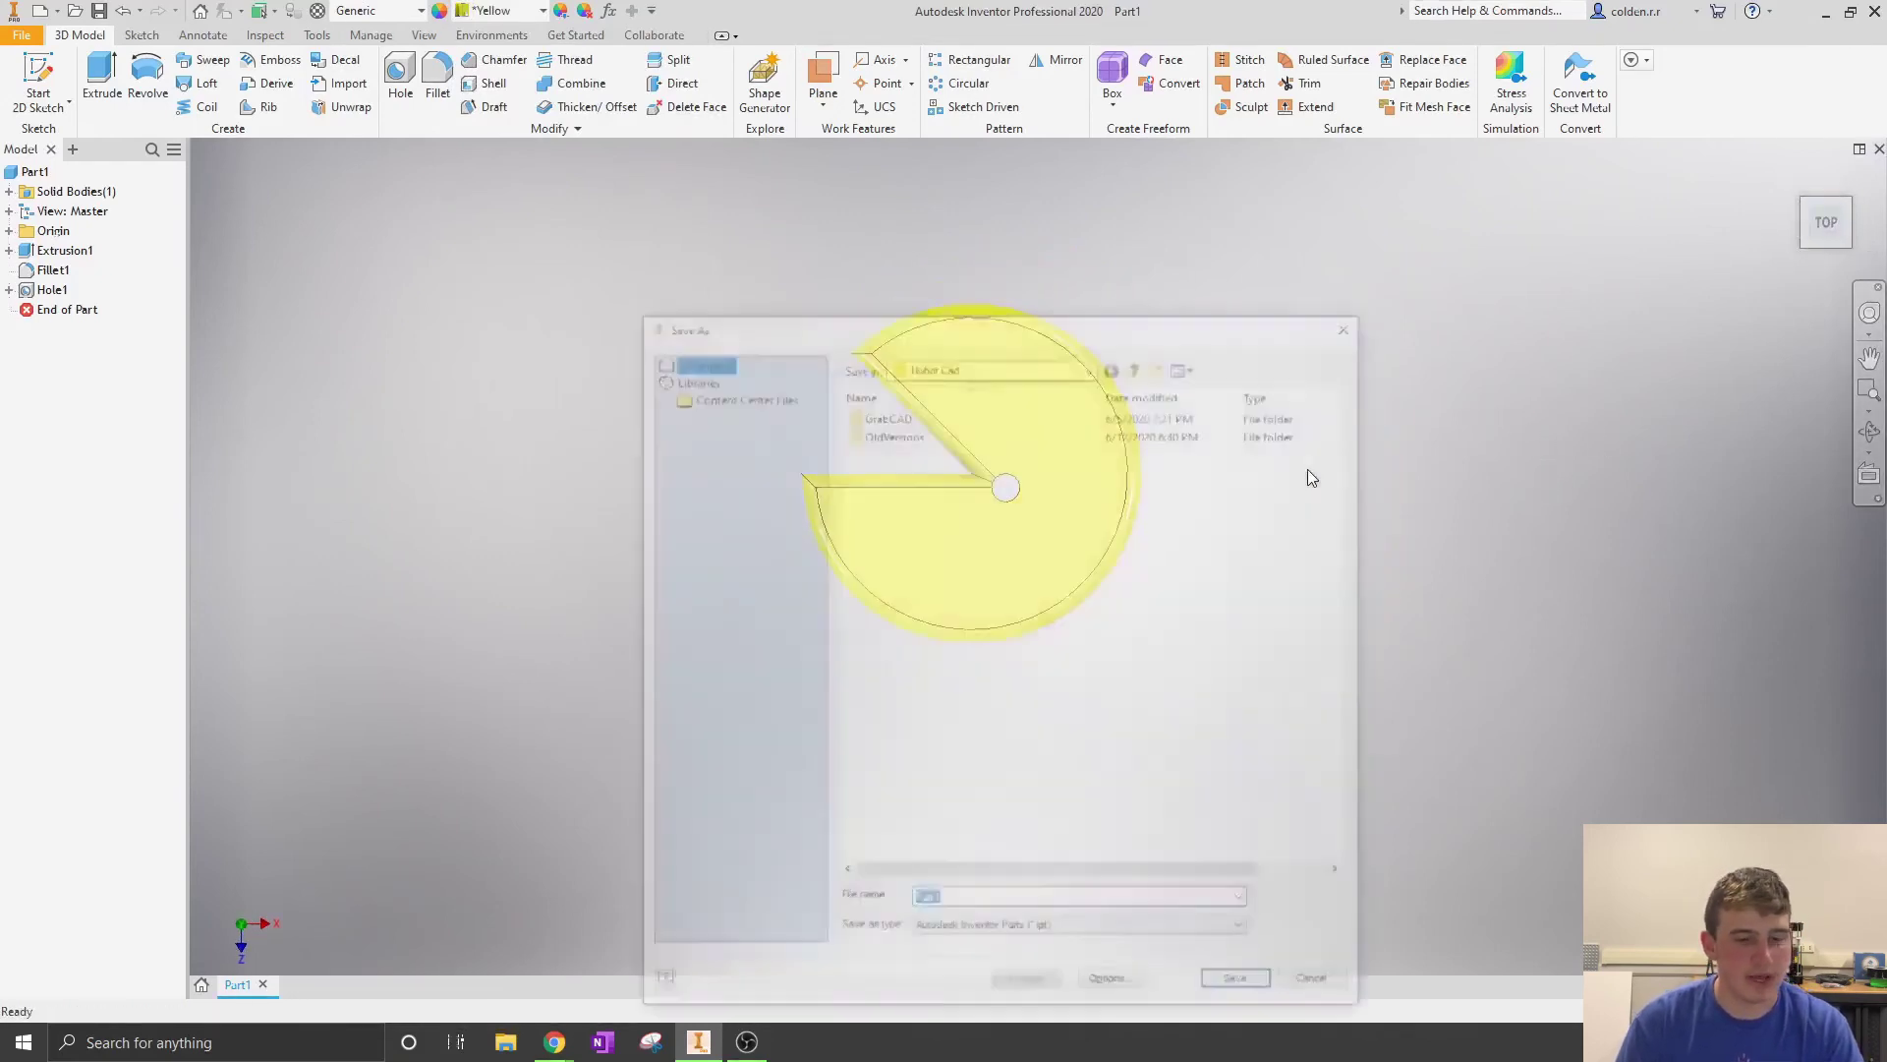
key(BackSpace)
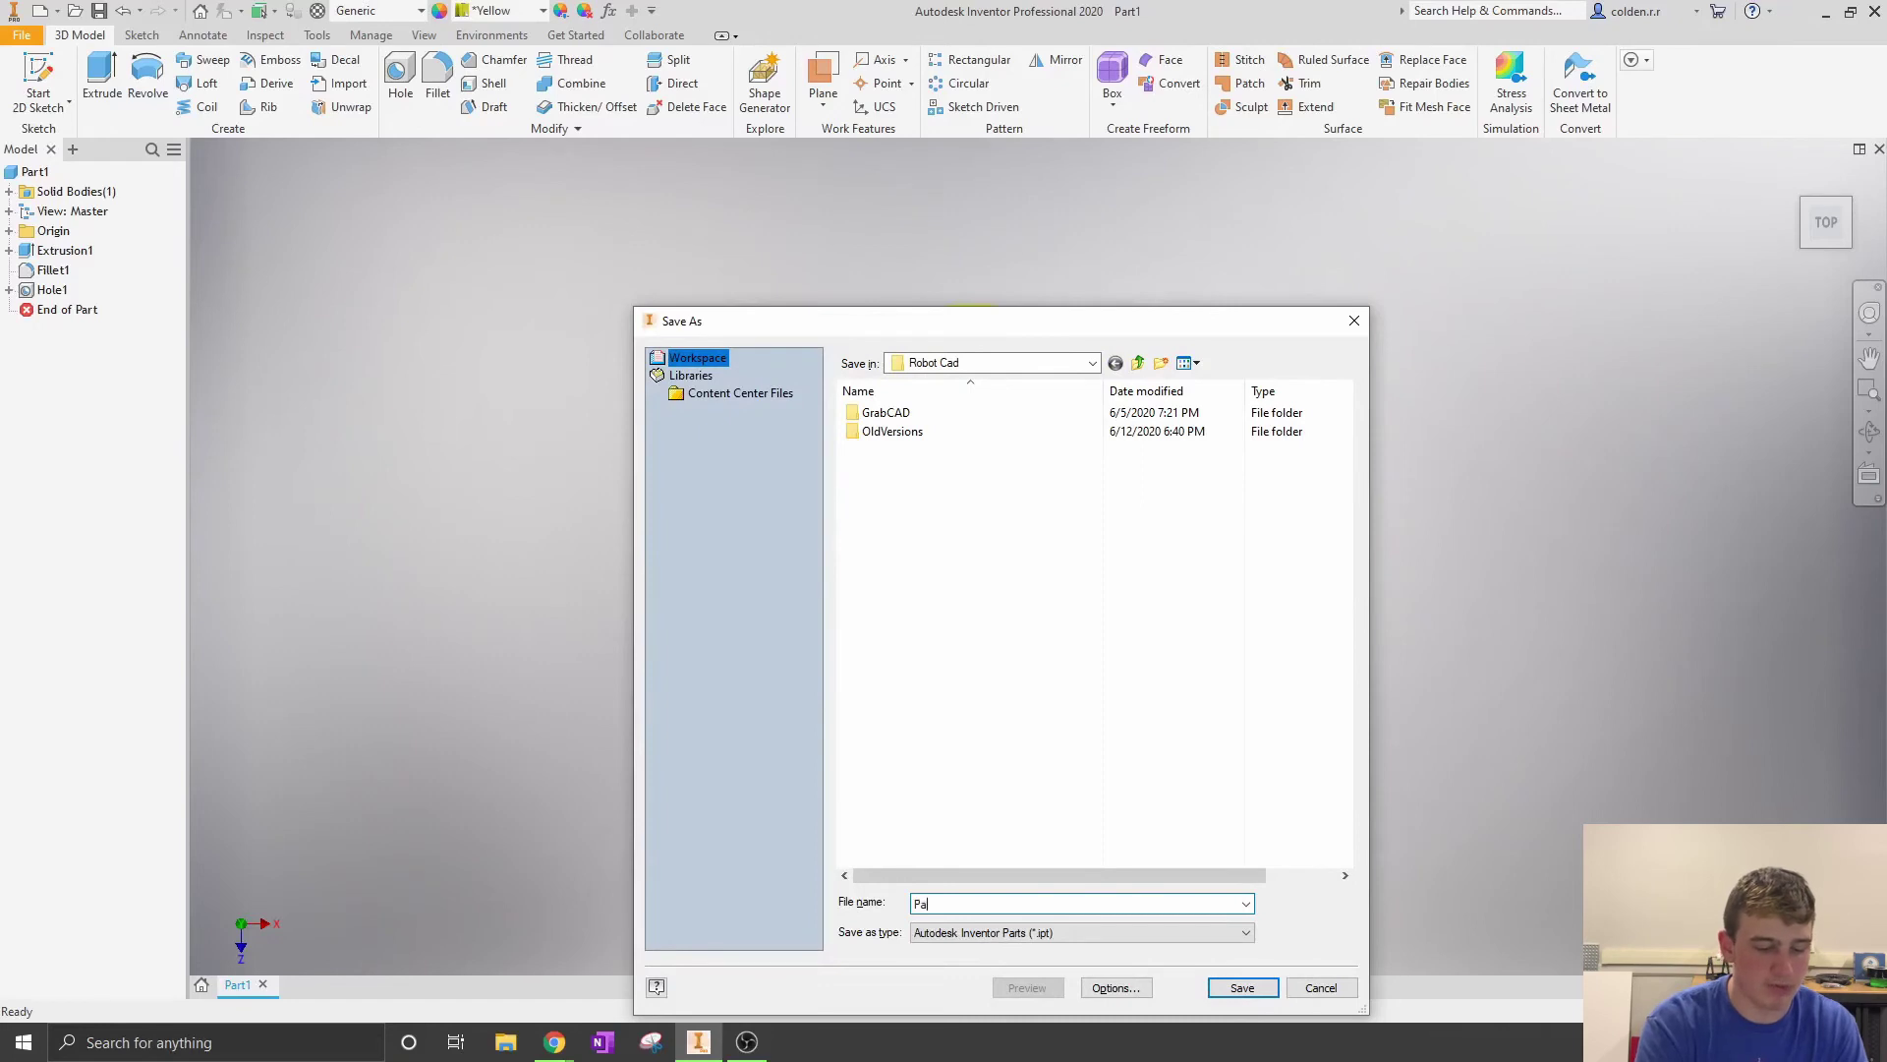
text(Part 1)
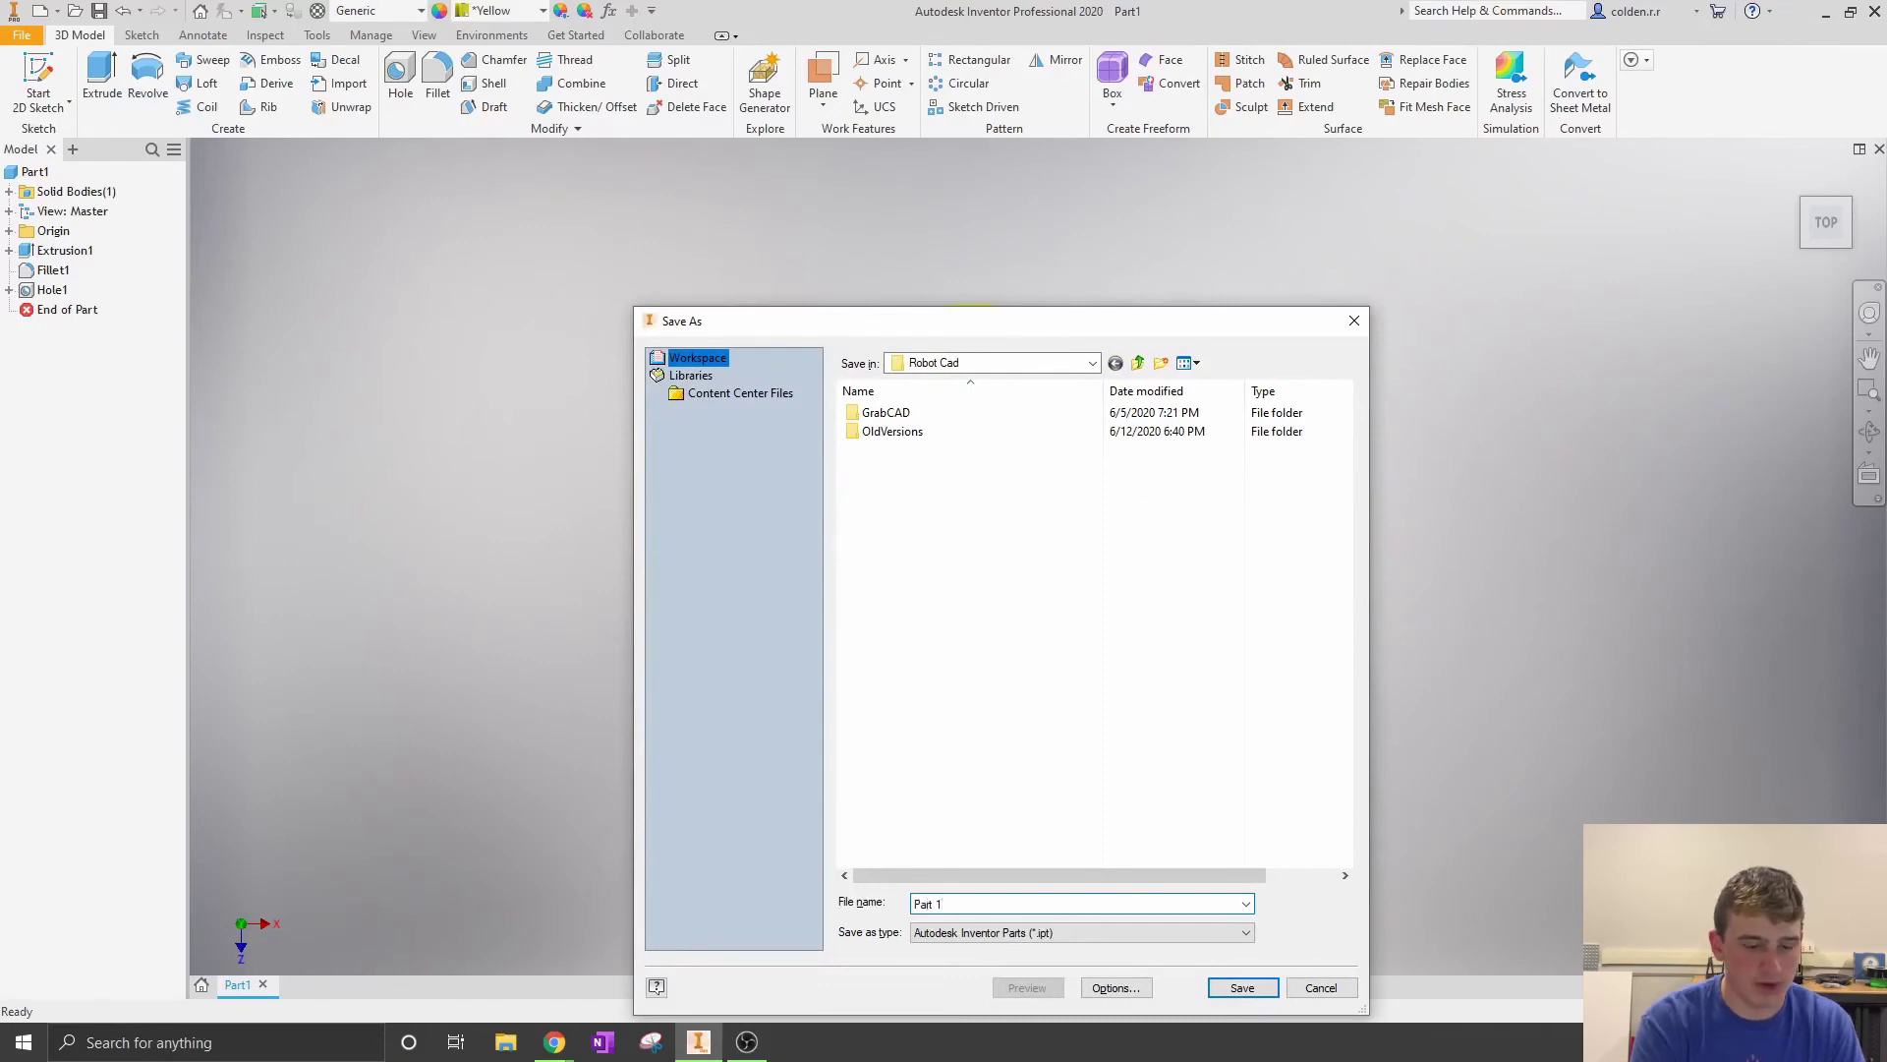
text( vid)
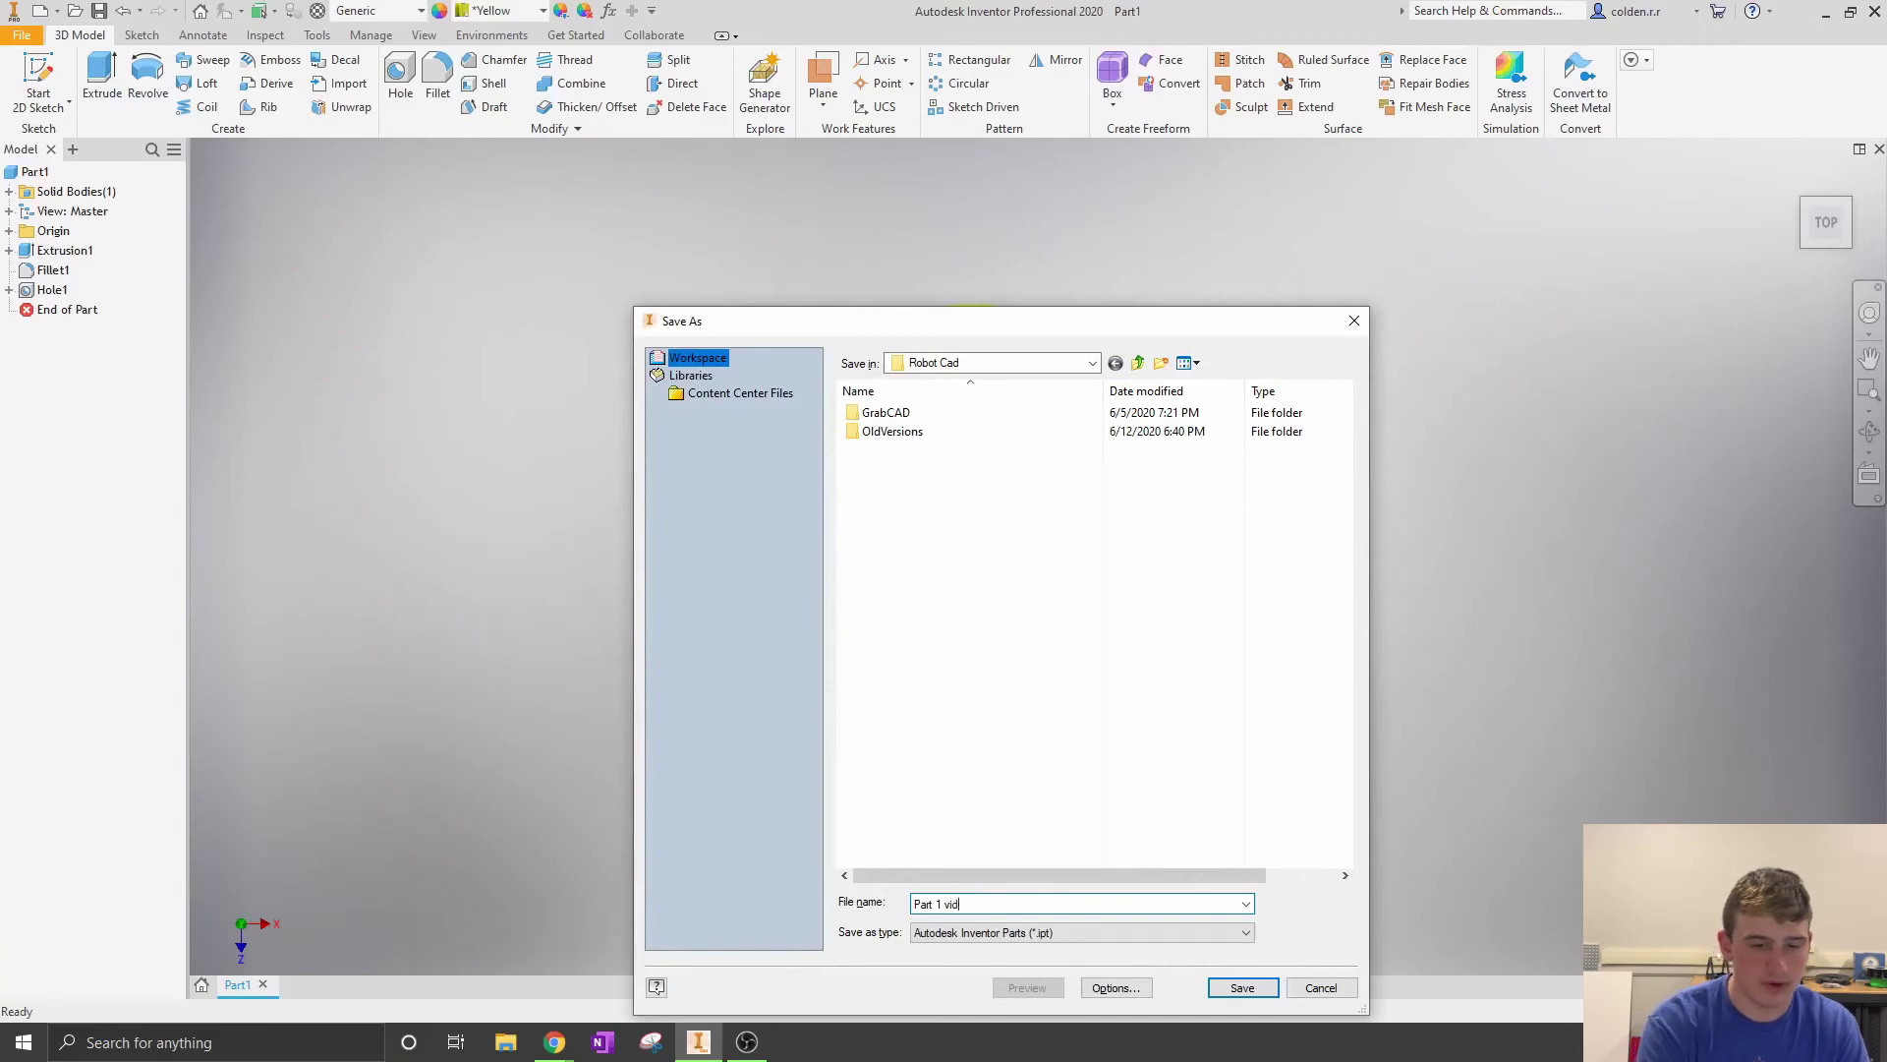
text(weoeo)
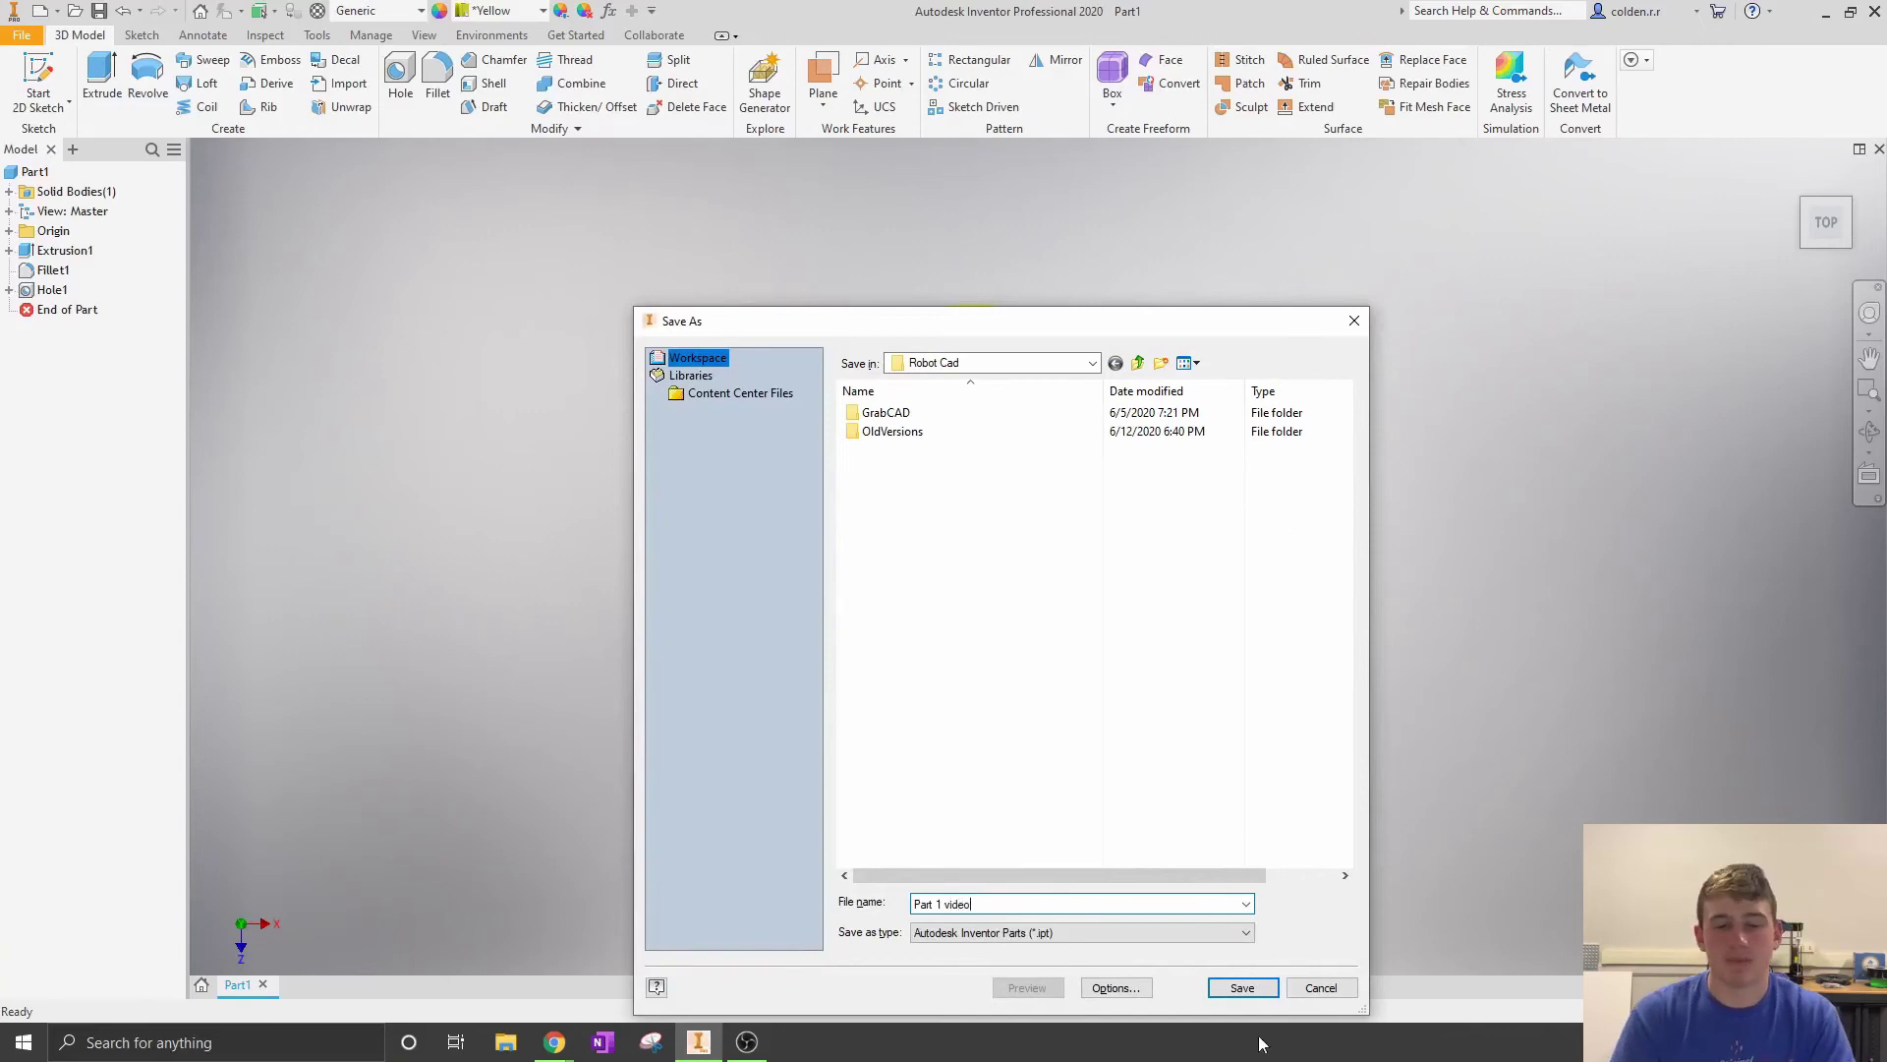
click(1242, 988)
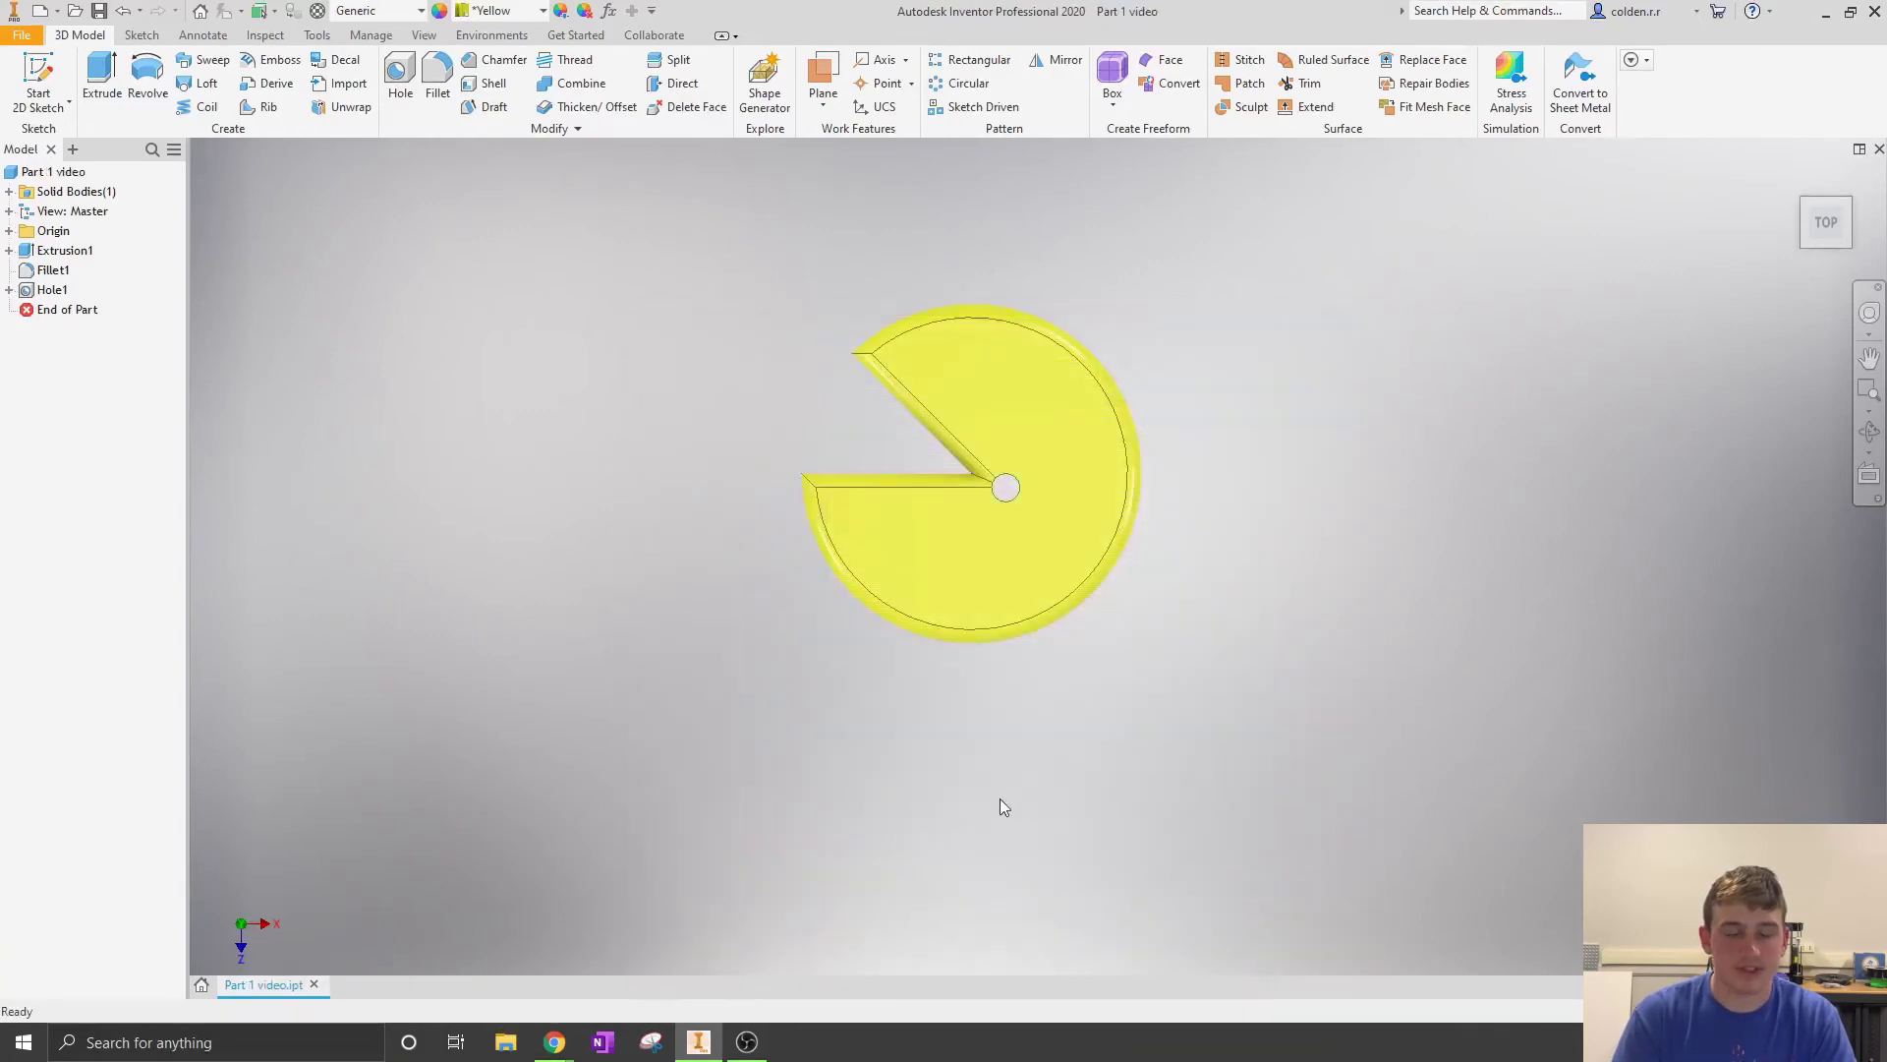
Step: Tilt the view to check the disc's thickness, return to top view, and close the document
click(1837, 206)
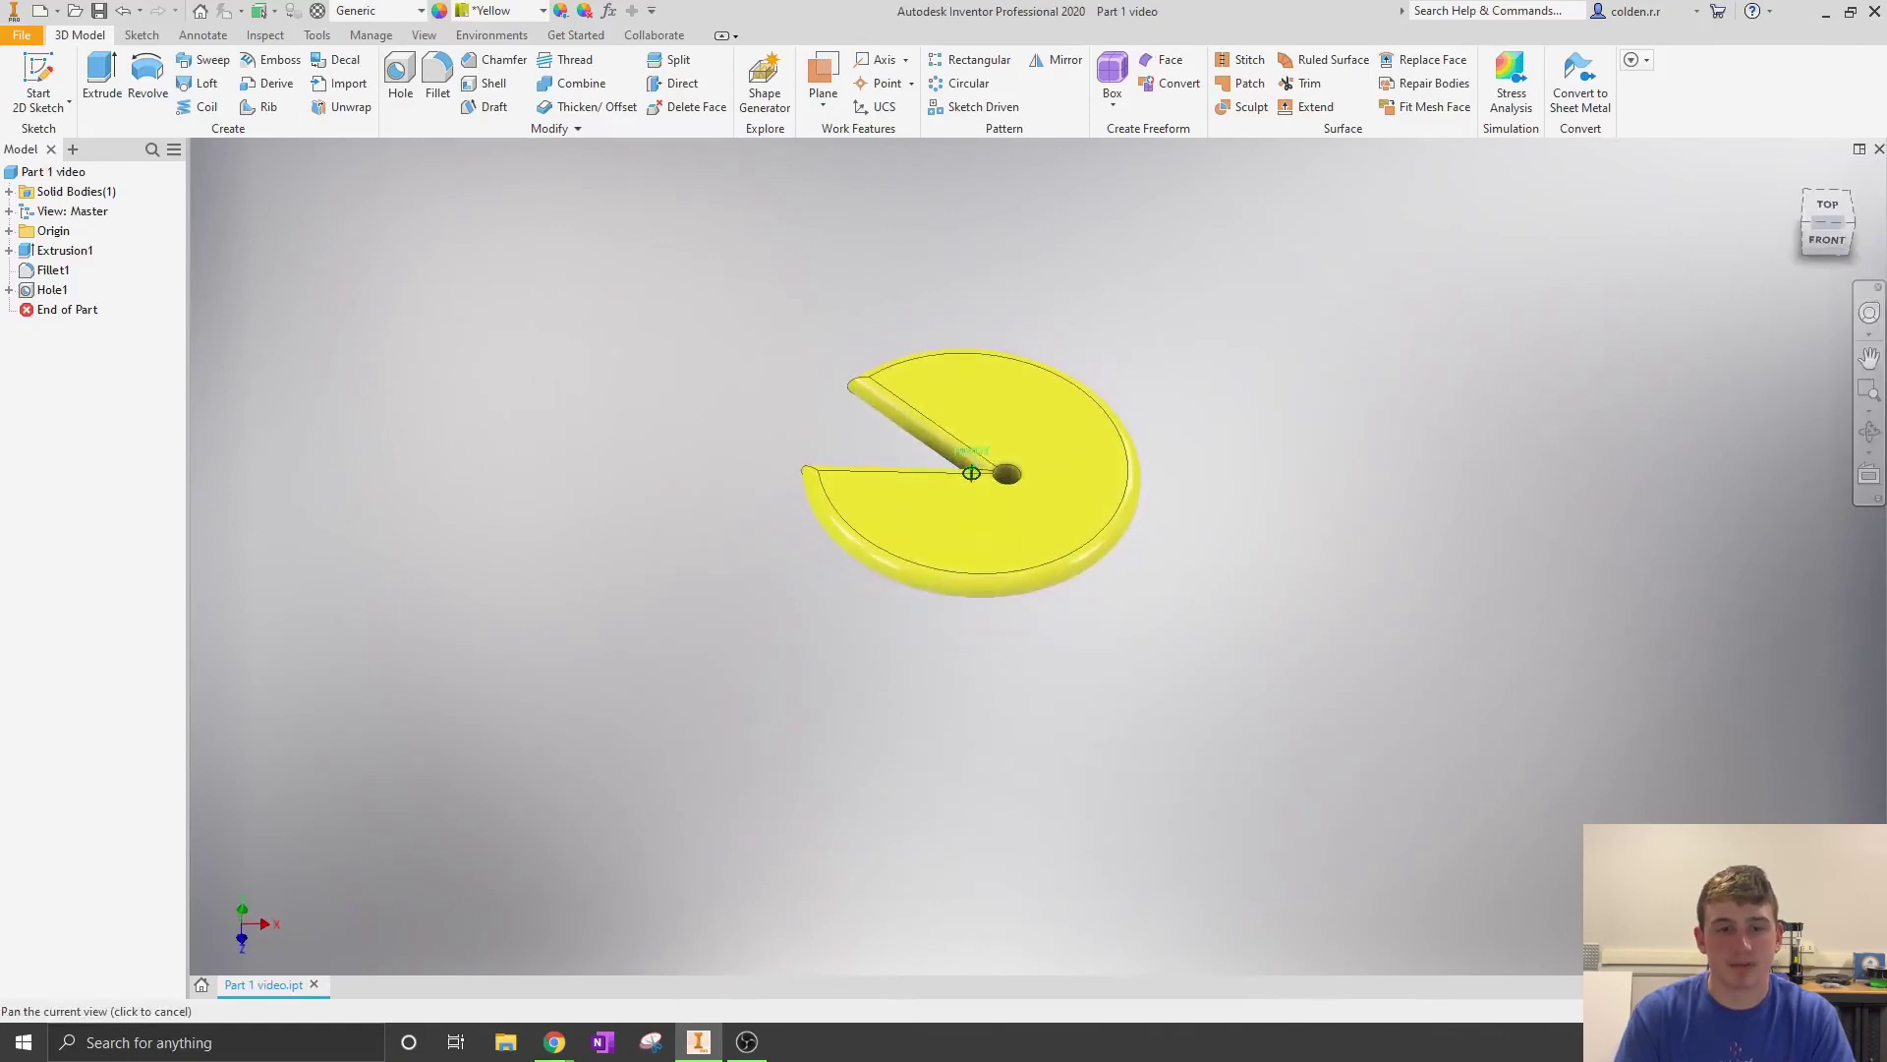
key(F5)
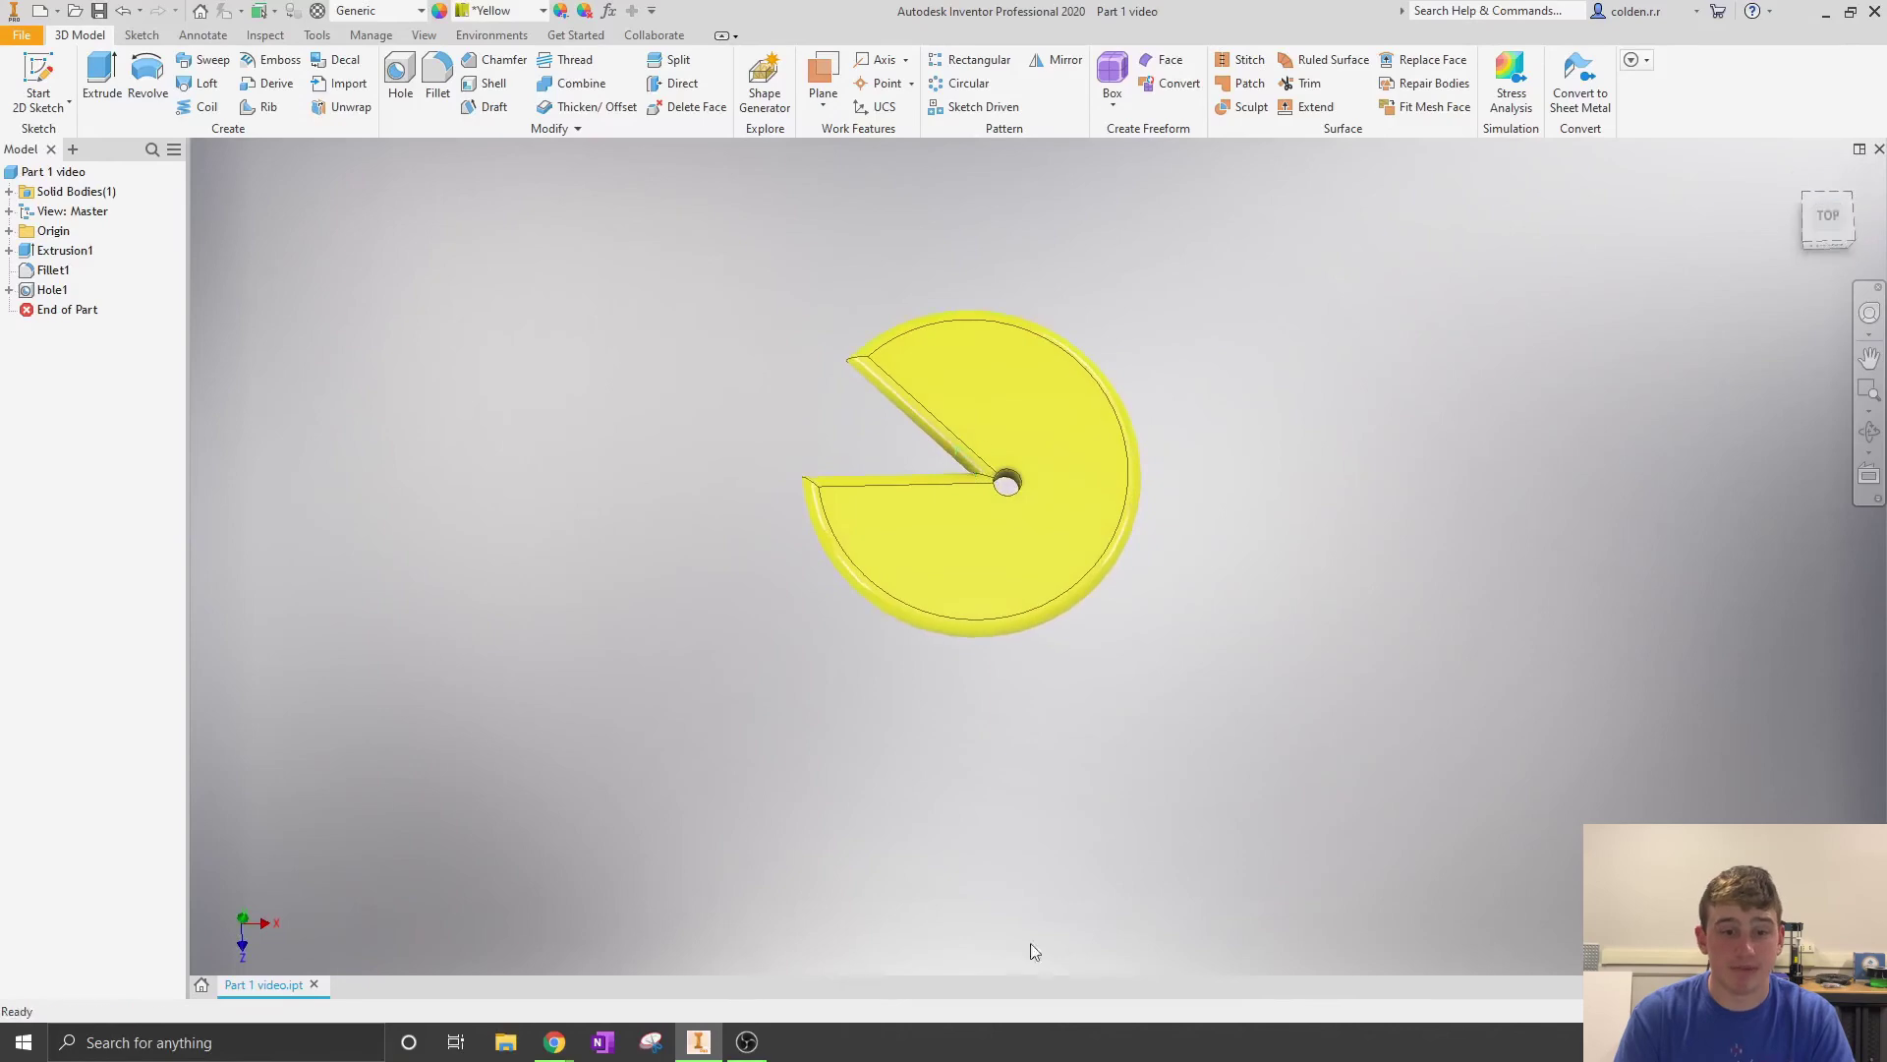
click(314, 985)
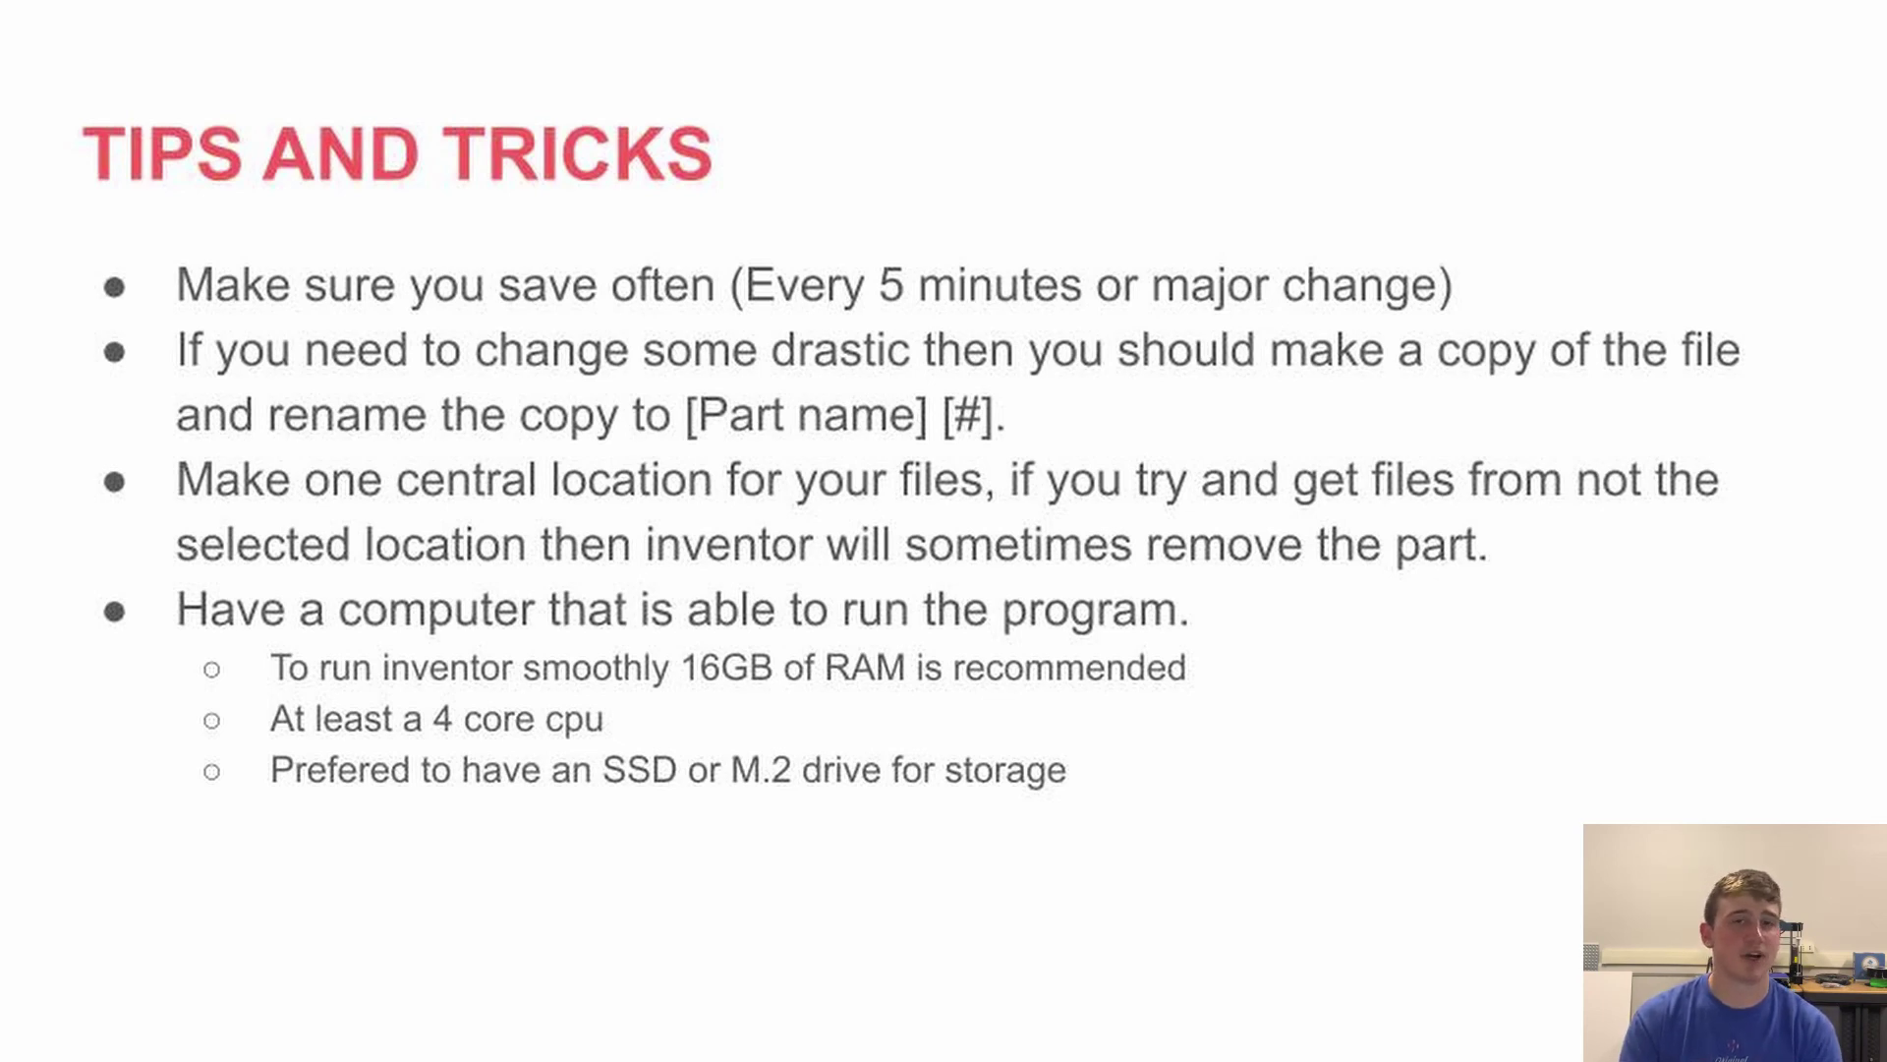
Step: Advance from the Tips and Tricks slide to the Homework slide
key(Right)
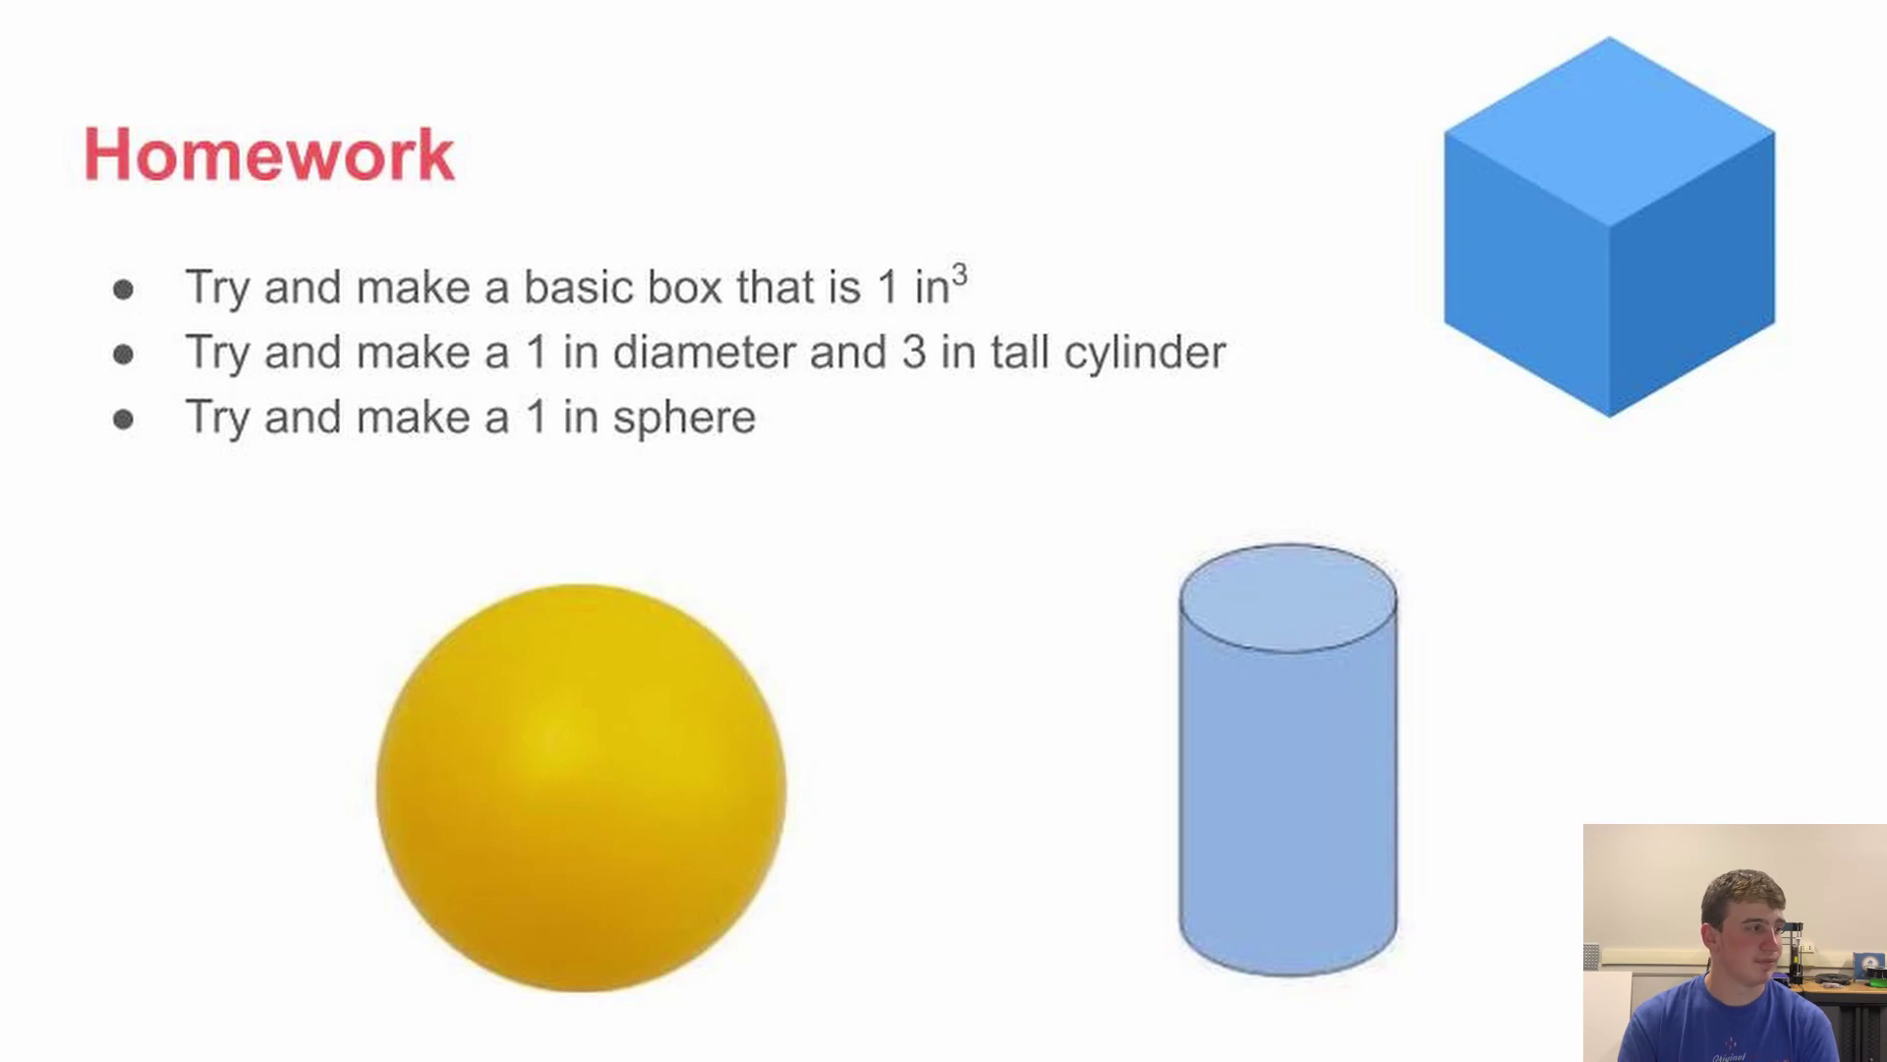